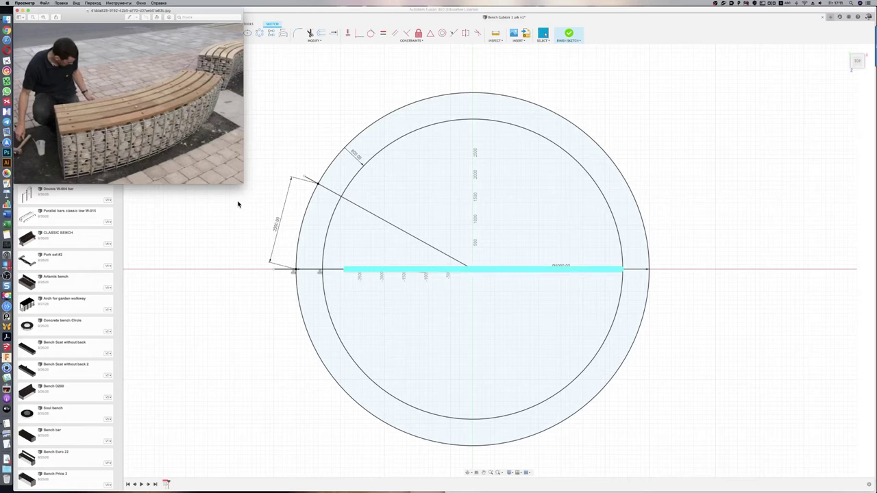
# Step: Enlarge and study the curved gabion bench photo in Preview, then shrink it and return to Fusion 360
pyautogui.moveTo(320, 264); pyautogui.dragTo(445, 366)
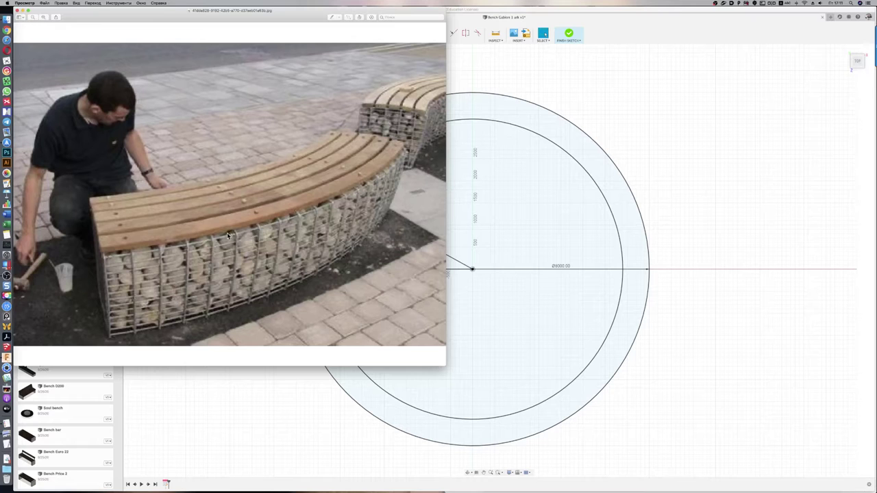
pyautogui.moveTo(445, 365); pyautogui.dragTo(277, 206)
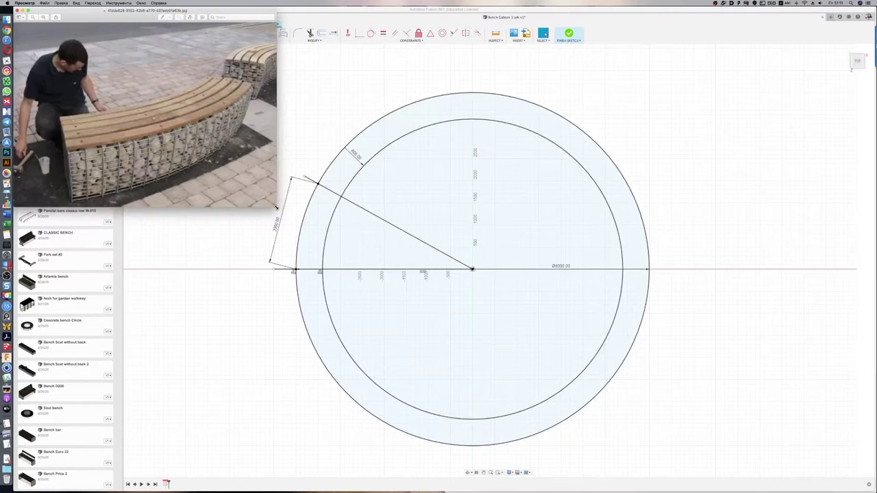
pyautogui.click(316, 159)
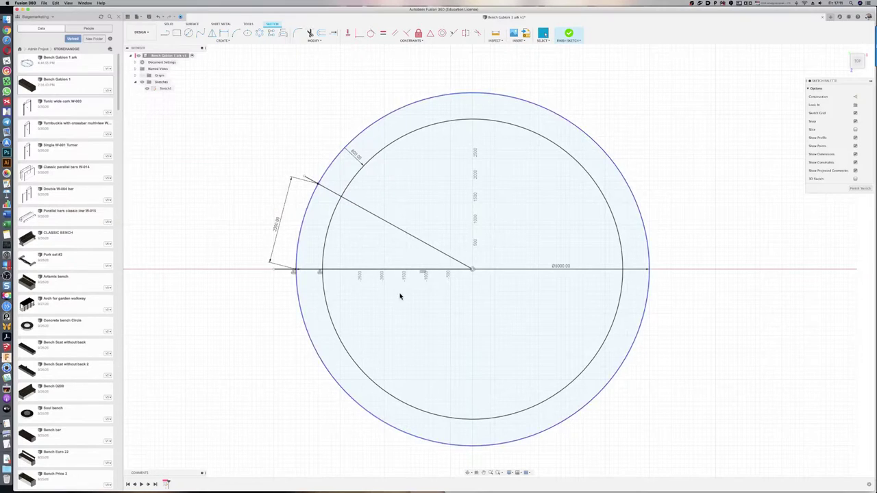
# Step: Add a 2000 mm aligned dimension to the concentric-circle sketch
pyautogui.click(559, 266)
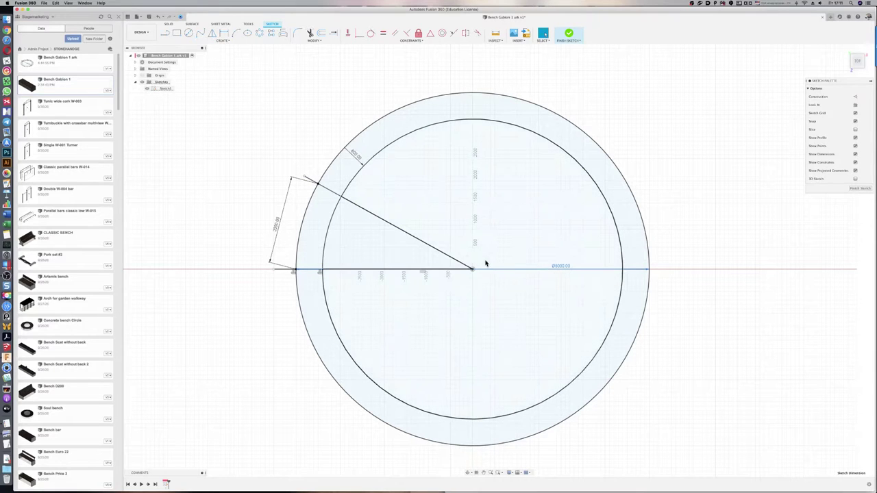
pyautogui.click(271, 226)
pyautogui.press('Return')
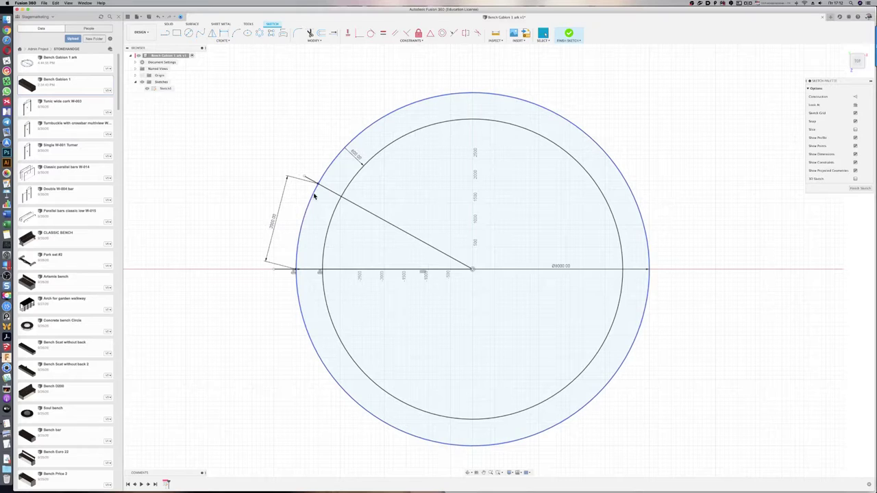
# Step: Trim the circles and the diagonal radius line to a 500-wide curved band, then recheck the photo
pyautogui.click(343, 206)
pyautogui.click(310, 33)
pyautogui.click(401, 104)
pyautogui.click(443, 121)
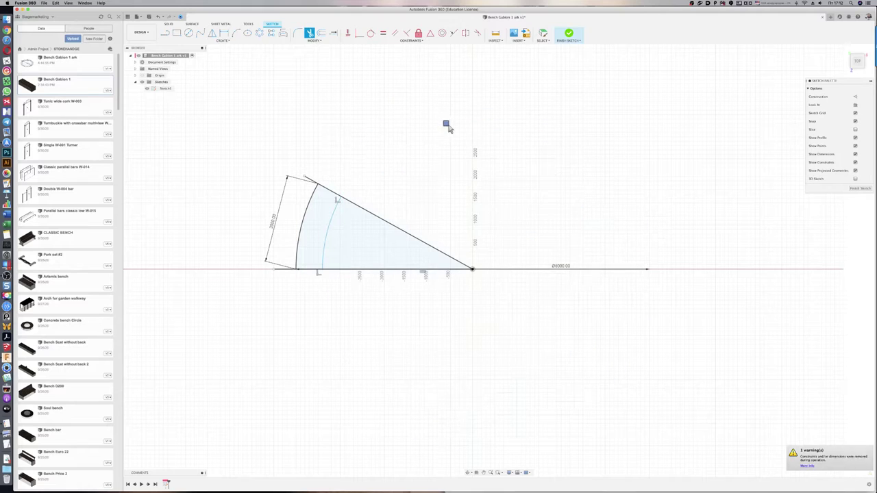
pyautogui.click(412, 235)
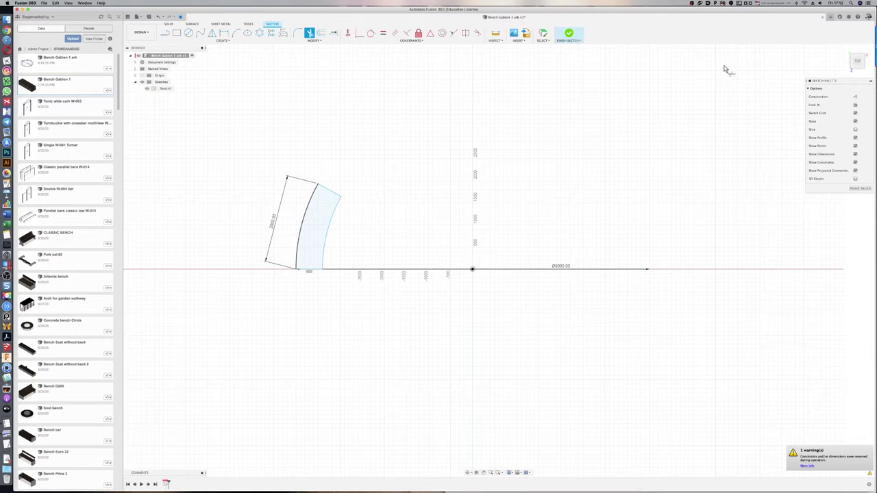
pyautogui.scroll(2, 281, 235)
pyautogui.scroll(3, 321, 152)
pyautogui.scroll(1, 319, 149)
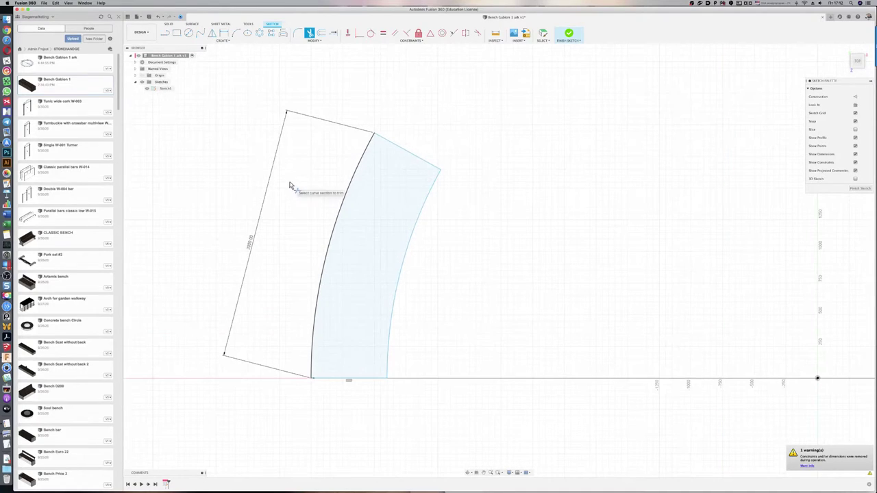
pyautogui.press('super+Tab')
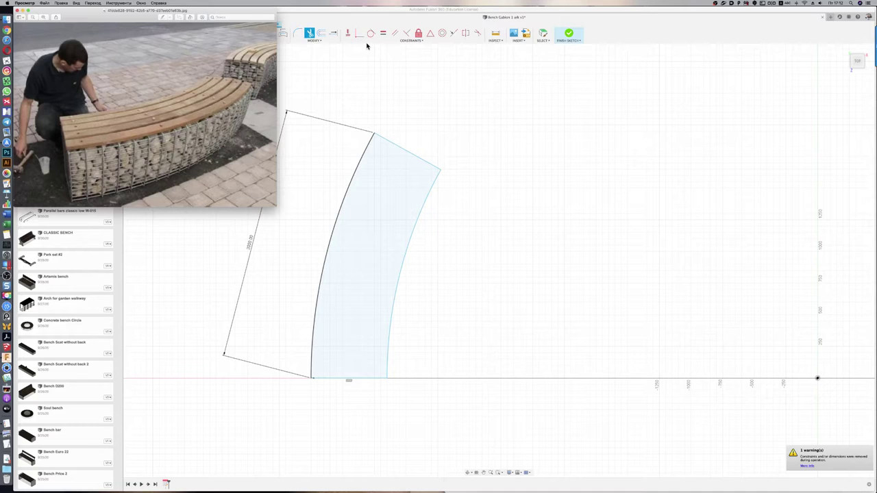
pyautogui.click(322, 33)
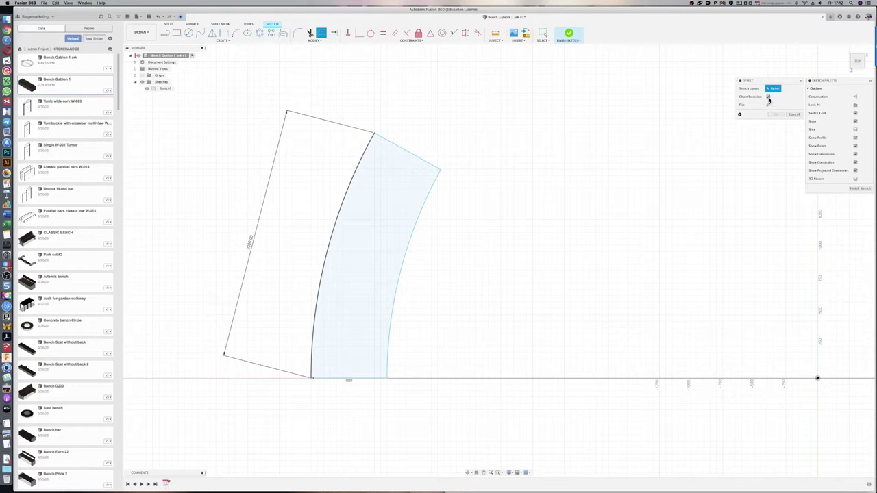
# Step: Offset the band's inner arc to form a thin parallel strip, then finish the sketch
pyautogui.click(345, 217)
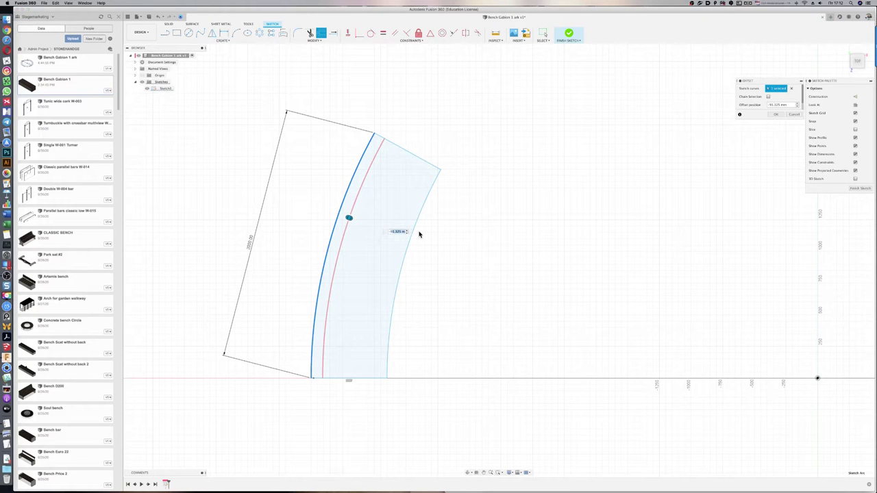
pyautogui.press('Return')
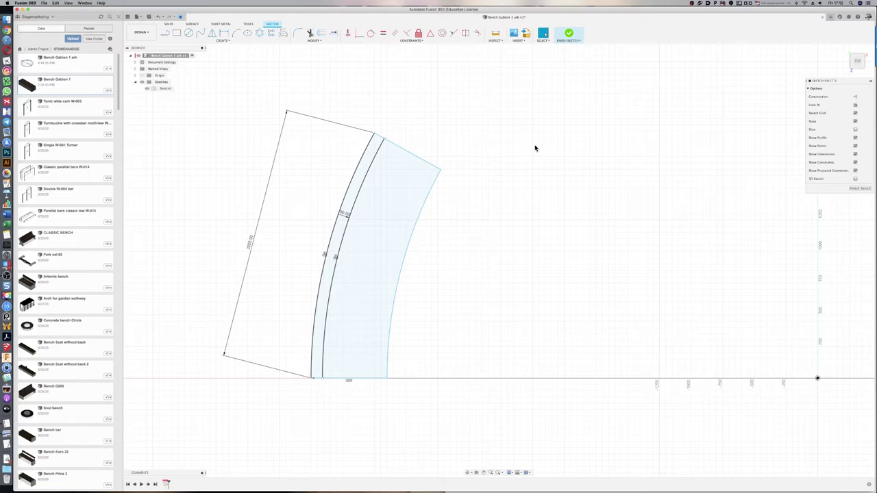
pyautogui.click(569, 35)
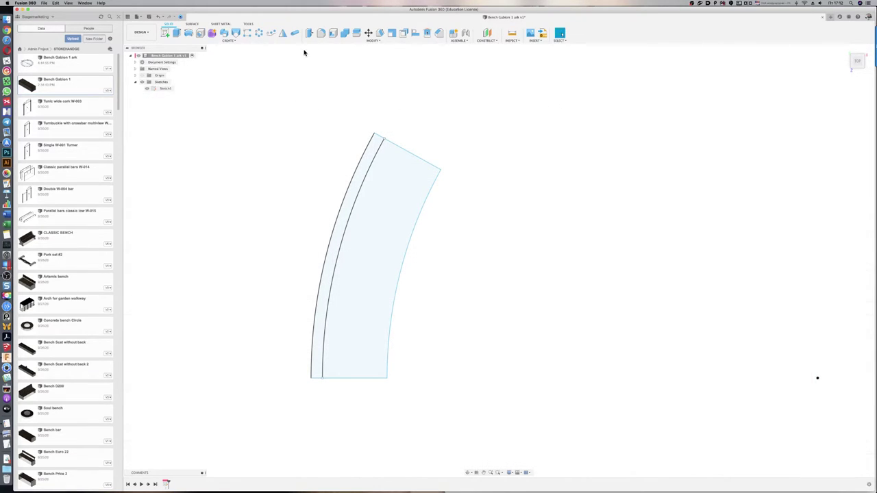
# Step: Press Pull the thin strip profile 40 mm into a curved slat body and show Sketch1 again
pyautogui.click(309, 34)
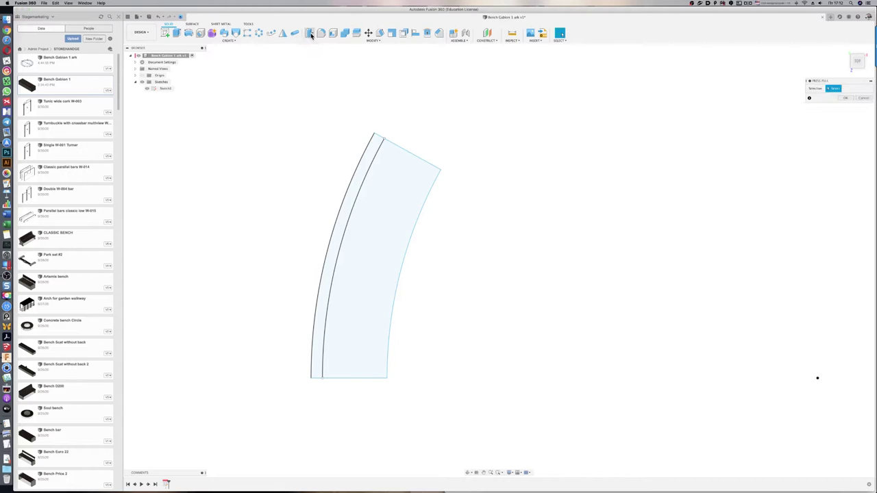
pyautogui.click(356, 189)
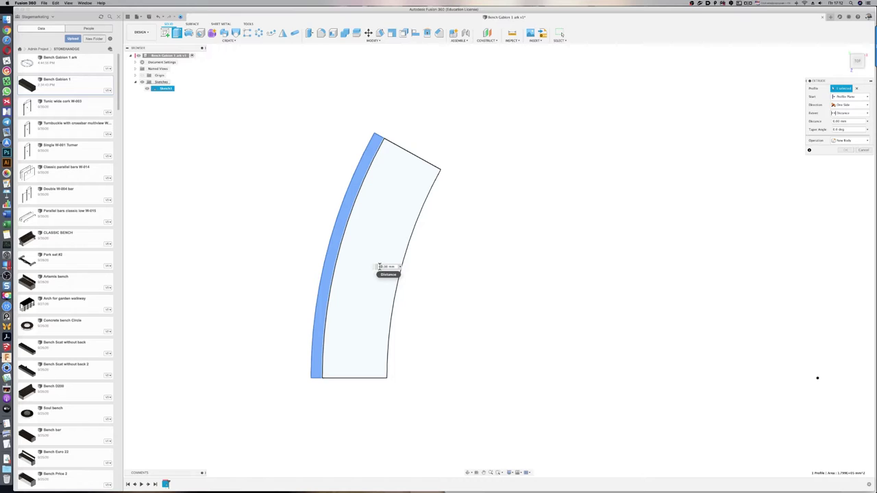
pyautogui.write('40')
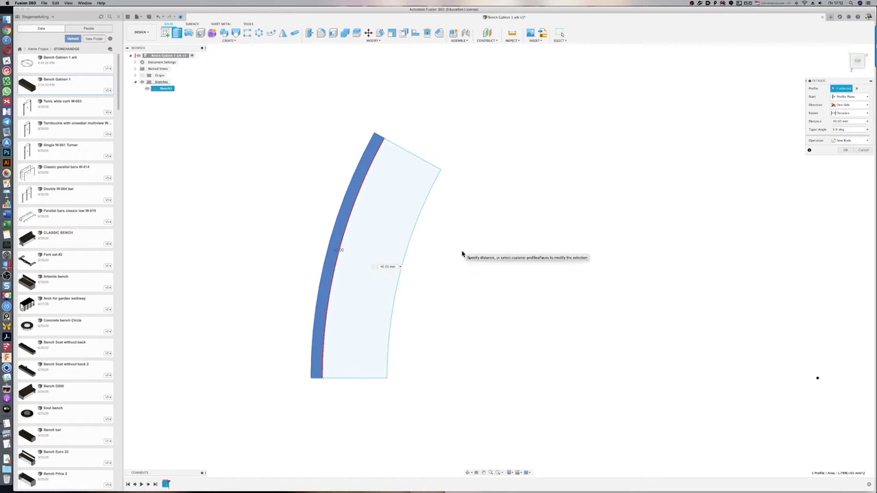
pyautogui.press('Return')
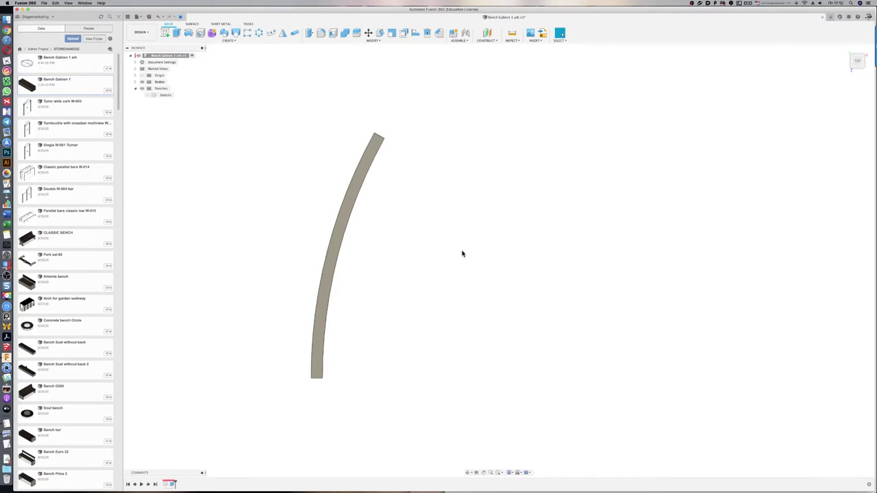
pyautogui.click(147, 95)
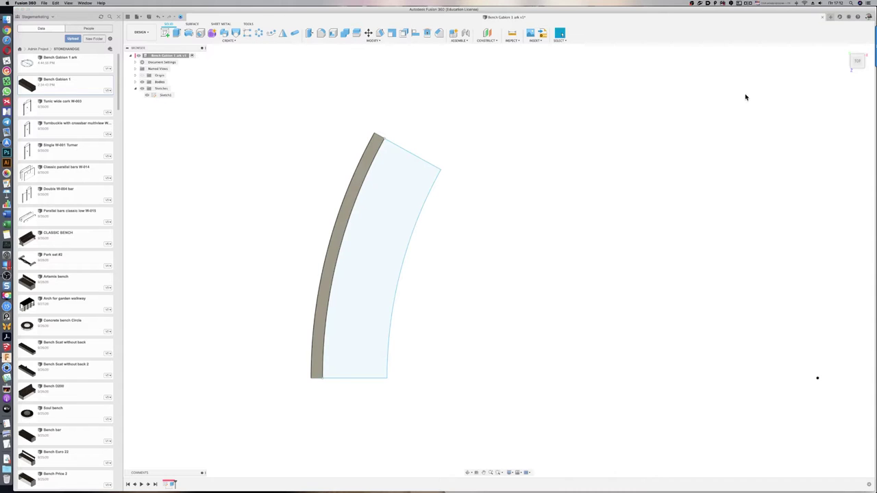
pyautogui.click(845, 50)
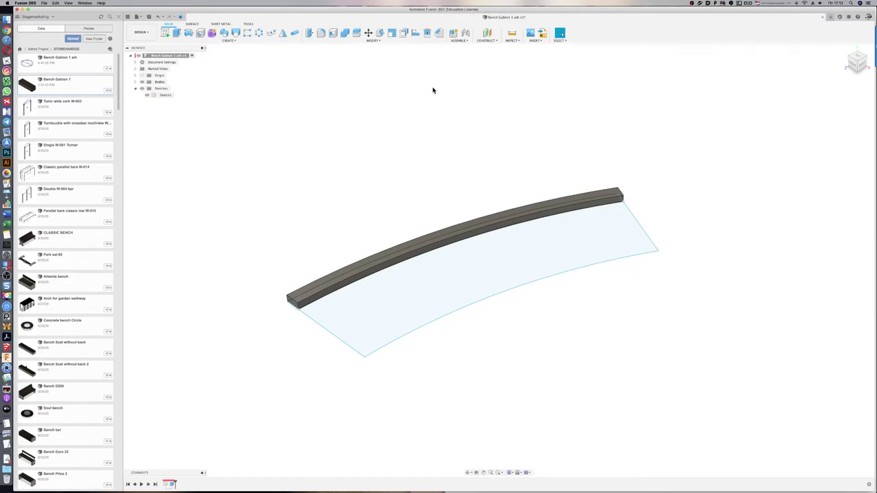
# Step: Start a Bodies rectangular pattern of the slat along the sheet's right edge, spaced about 575 mm
pyautogui.press('s')
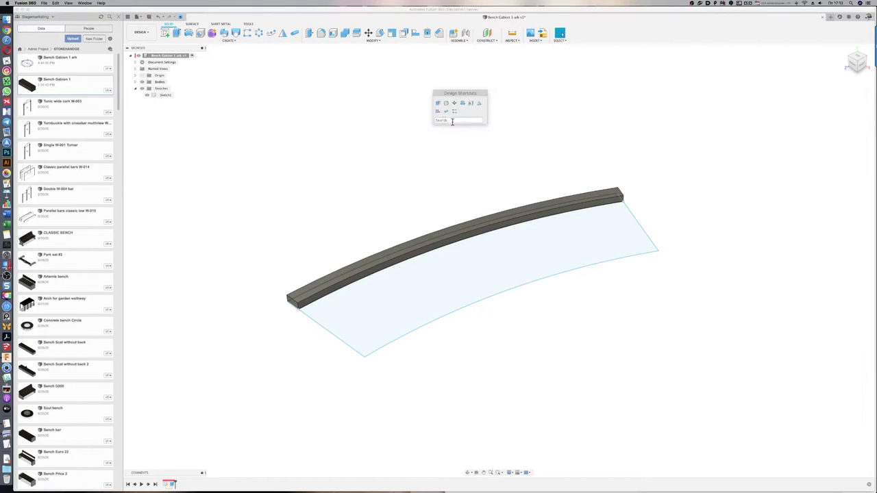
pyautogui.click(455, 114)
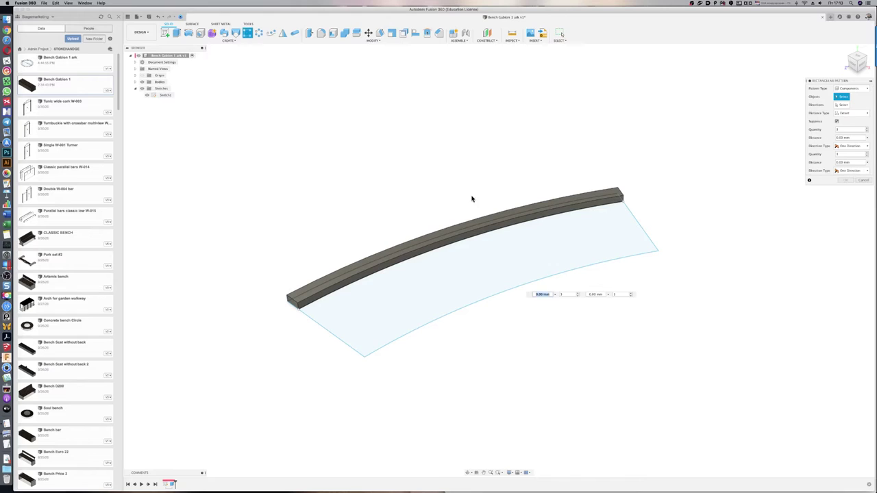
pyautogui.click(850, 89)
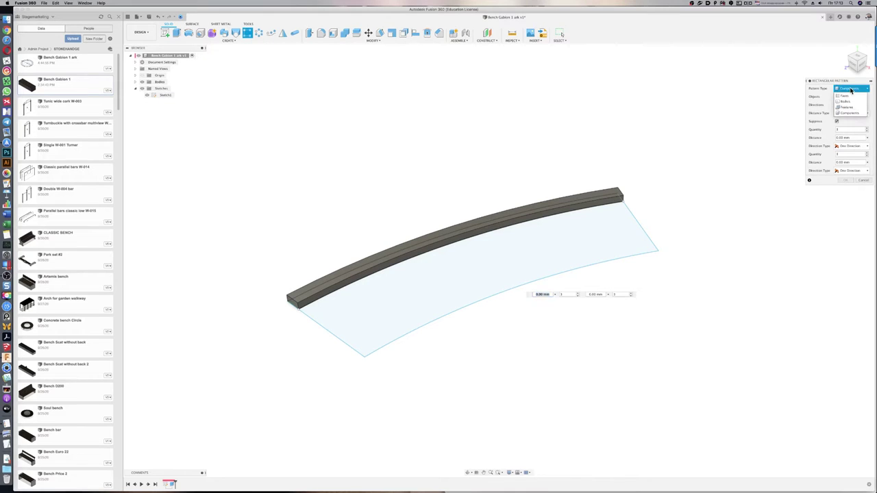
pyautogui.click(848, 102)
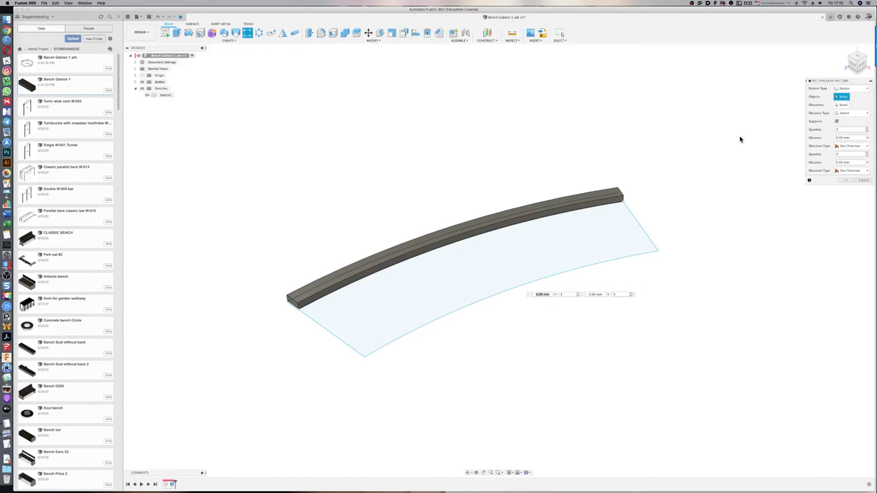
pyautogui.click(604, 200)
pyautogui.click(844, 105)
pyautogui.click(639, 223)
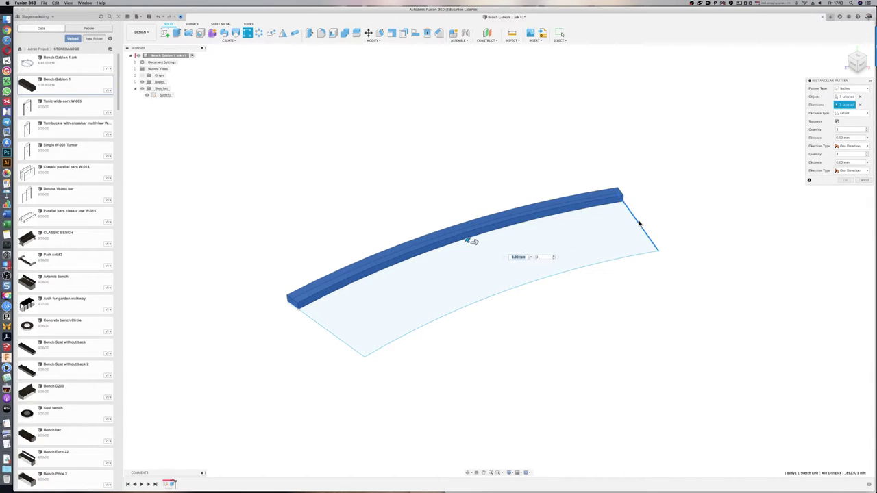
pyautogui.click(856, 58)
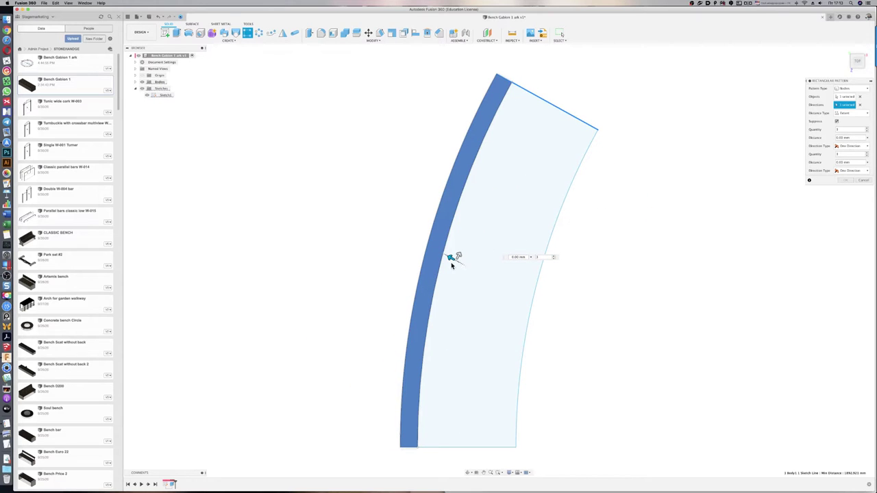
pyautogui.moveTo(453, 258); pyautogui.dragTo(544, 290)
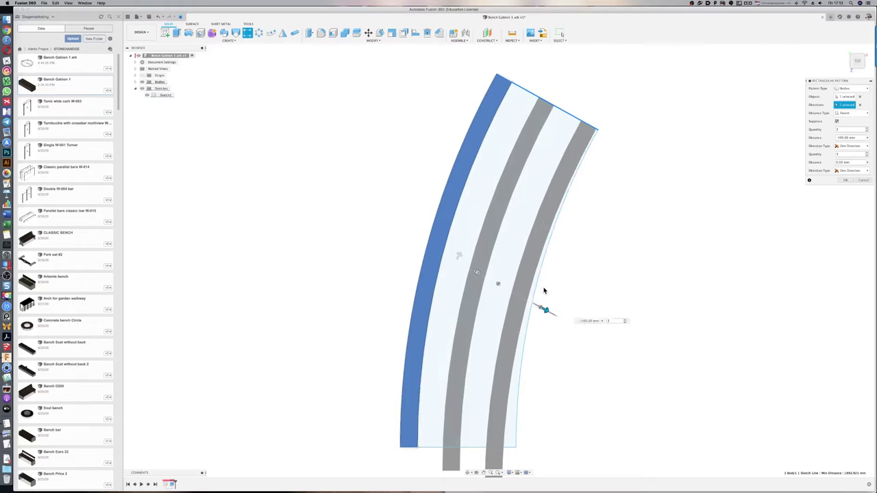
pyautogui.moveTo(544, 290)
pyautogui.mouseDown()
pyautogui.moveTo(505, 290)
pyautogui.moveTo(559, 296)
pyautogui.moveTo(533, 276)
pyautogui.mouseUp()
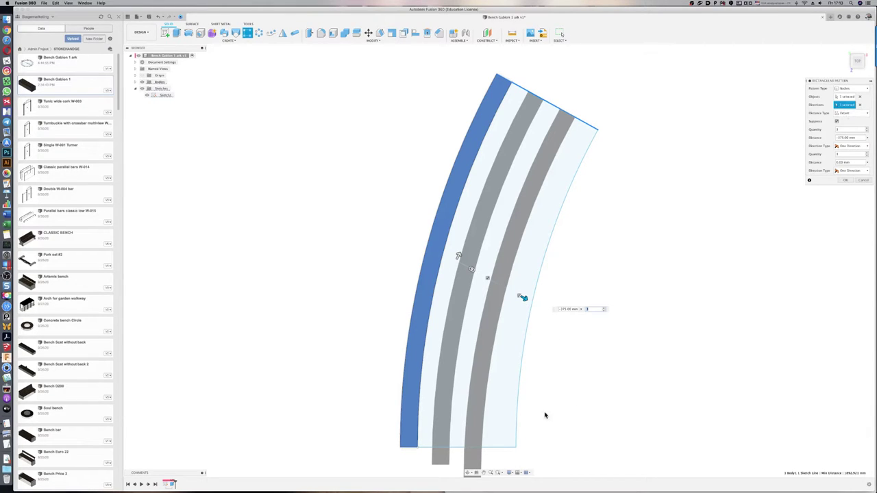
pyautogui.click(499, 453)
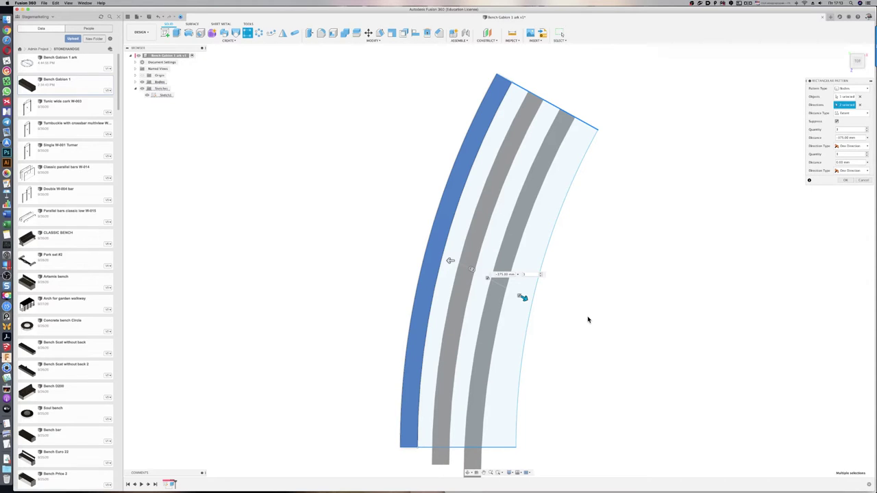
# Step: Redirect the pattern along the band's top and bottom edges at 500 mm, then cancel it
pyautogui.moveTo(861, 105)
pyautogui.click(861, 105)
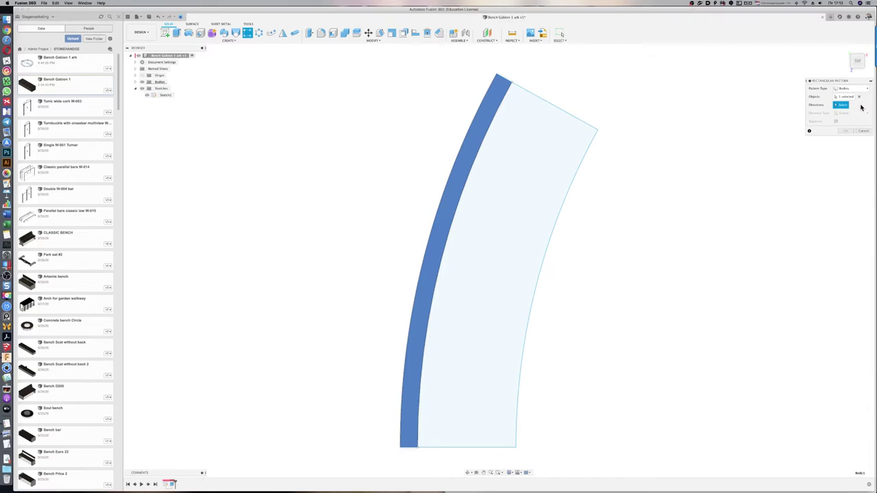
pyautogui.click(575, 120)
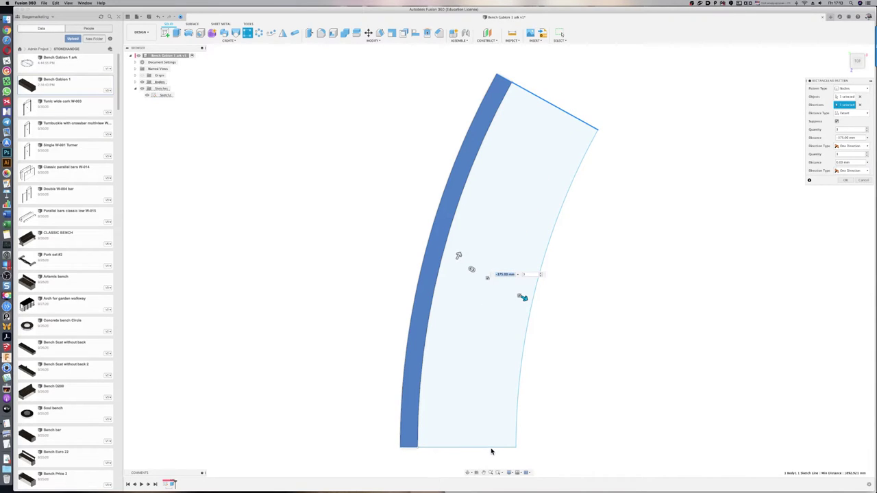
pyautogui.click(489, 449)
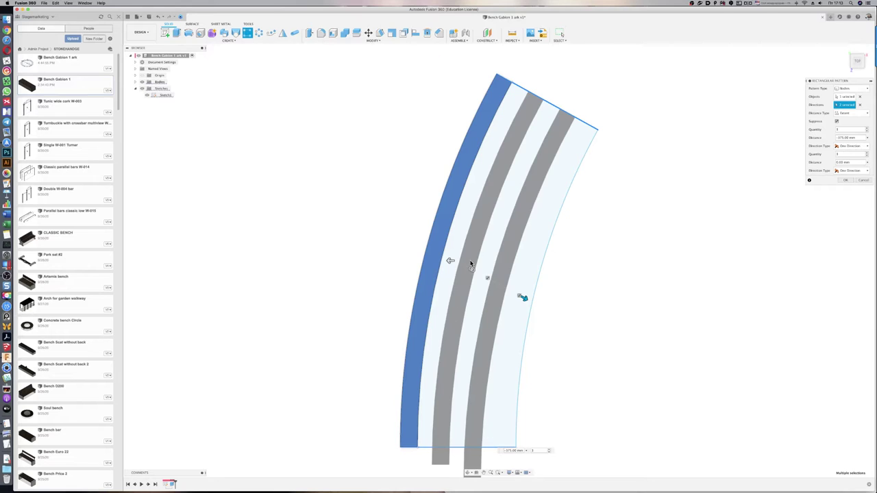
pyautogui.moveTo(450, 261)
pyautogui.mouseDown()
pyautogui.moveTo(257, 233)
pyautogui.moveTo(478, 225)
pyautogui.mouseUp()
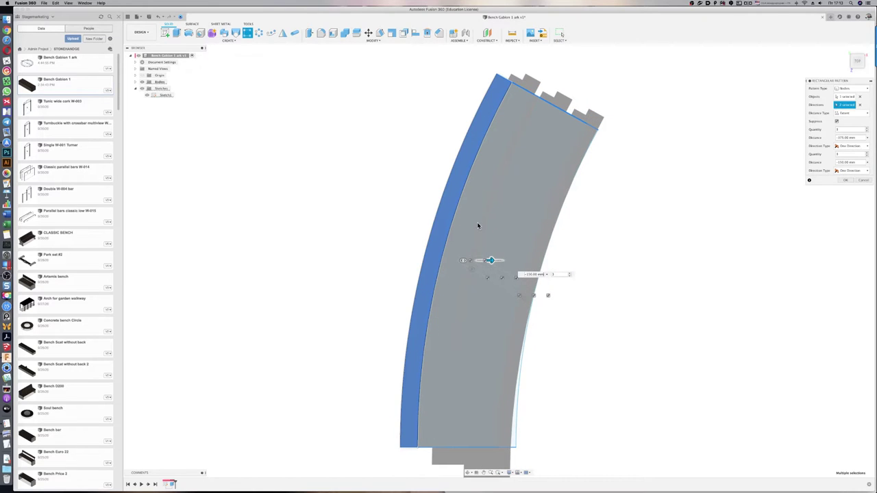
pyautogui.moveTo(478, 226); pyautogui.dragTo(355, 226)
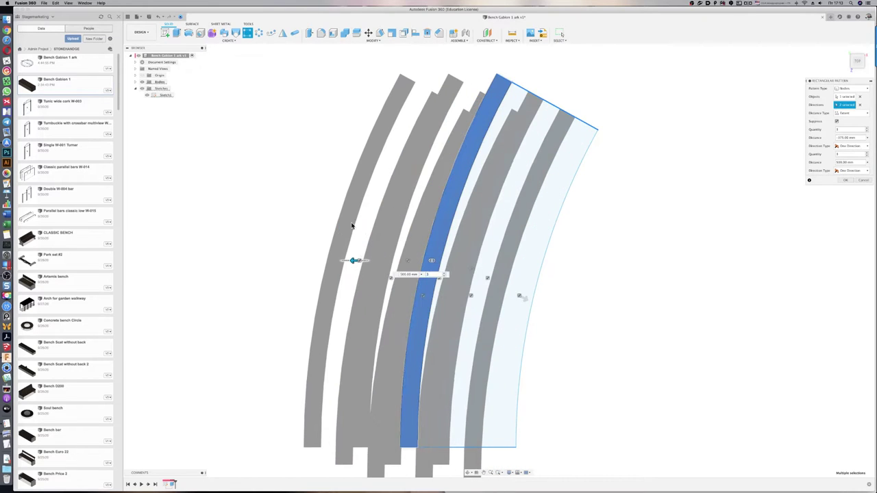
pyautogui.click(863, 180)
pyautogui.press('s')
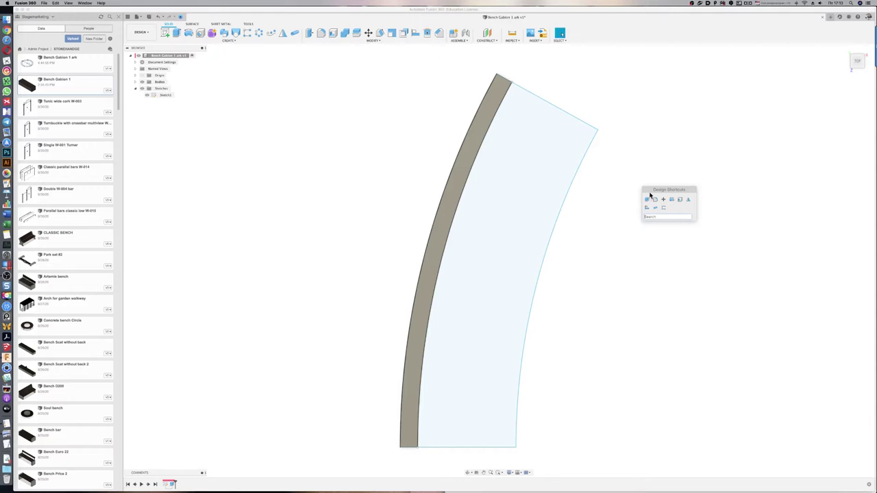
pyautogui.click(656, 209)
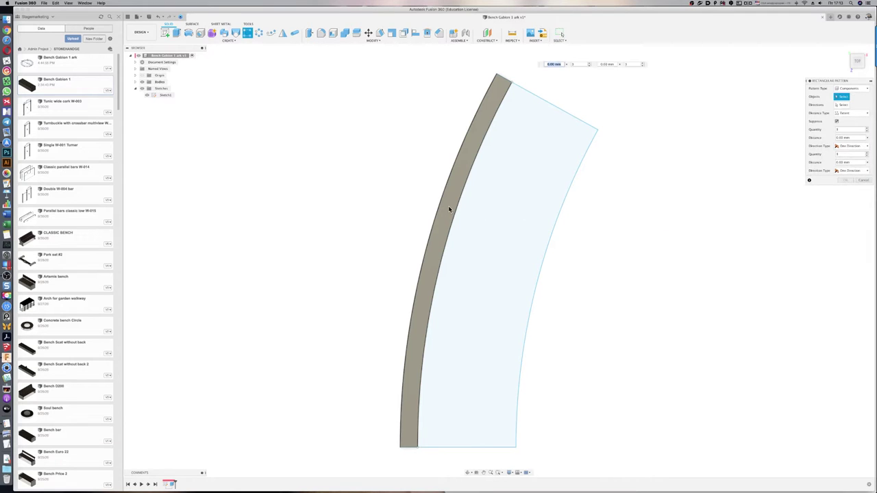
pyautogui.click(849, 88)
pyautogui.click(850, 101)
pyautogui.click(468, 156)
pyautogui.click(850, 104)
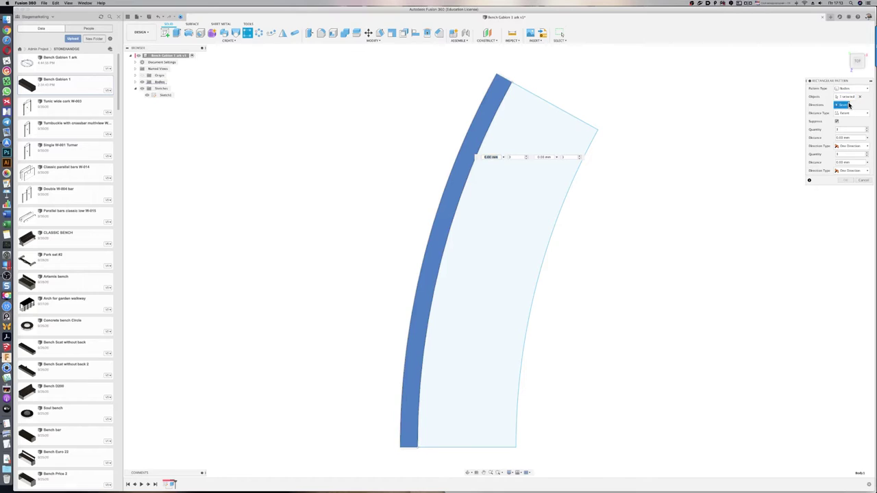
pyautogui.click(569, 117)
pyautogui.click(491, 449)
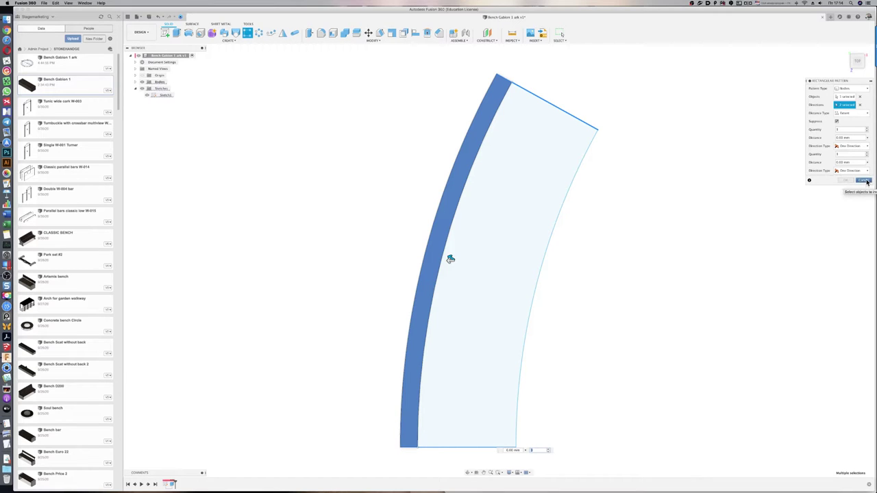
pyautogui.click(864, 181)
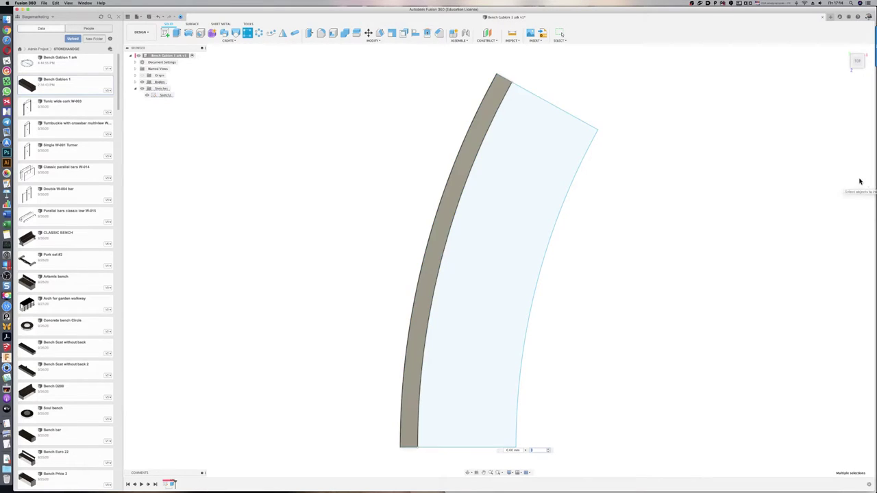
pyautogui.doubleClick(163, 96)
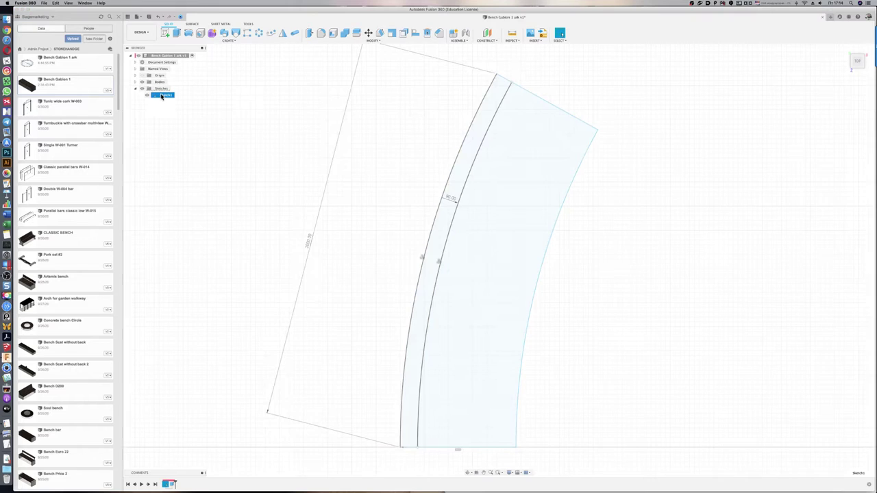
# Step: Draw a line from the inner arc to the outer arc and convert it to a construction line
pyautogui.scroll(-1, 309, 135)
pyautogui.scroll(-3, 310, 137)
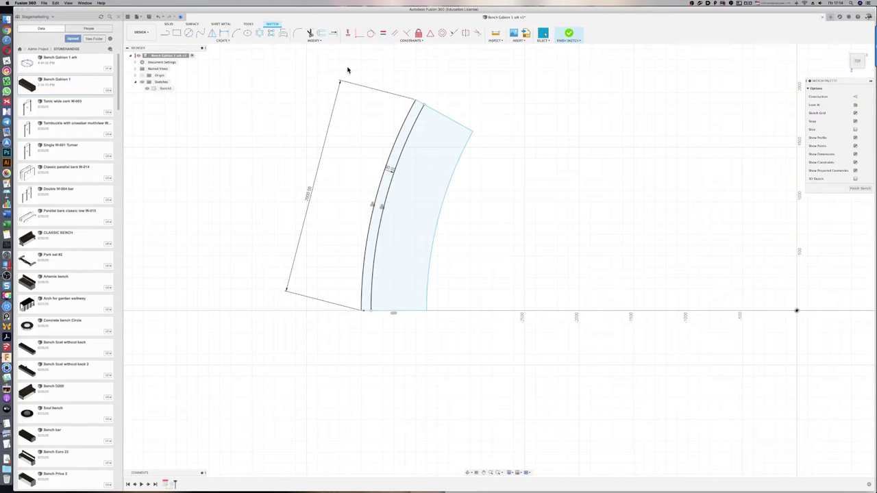
pyautogui.click(165, 33)
pyautogui.click(437, 219)
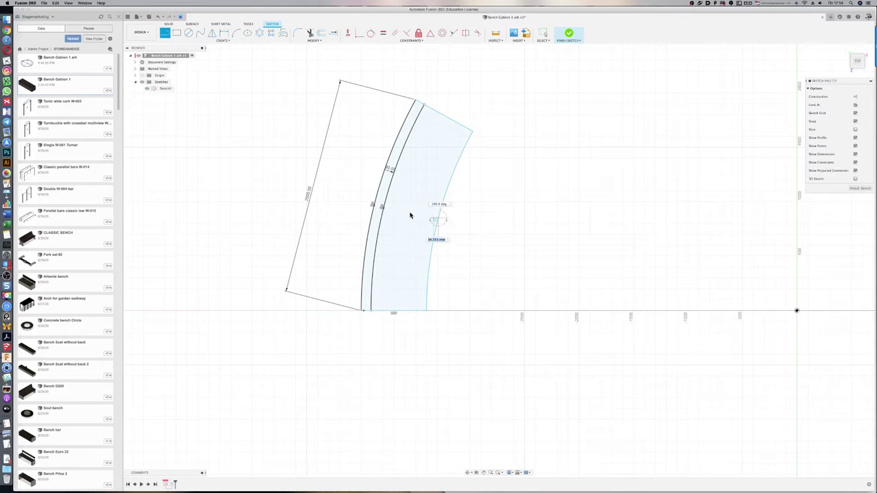
pyautogui.doubleClick(374, 205)
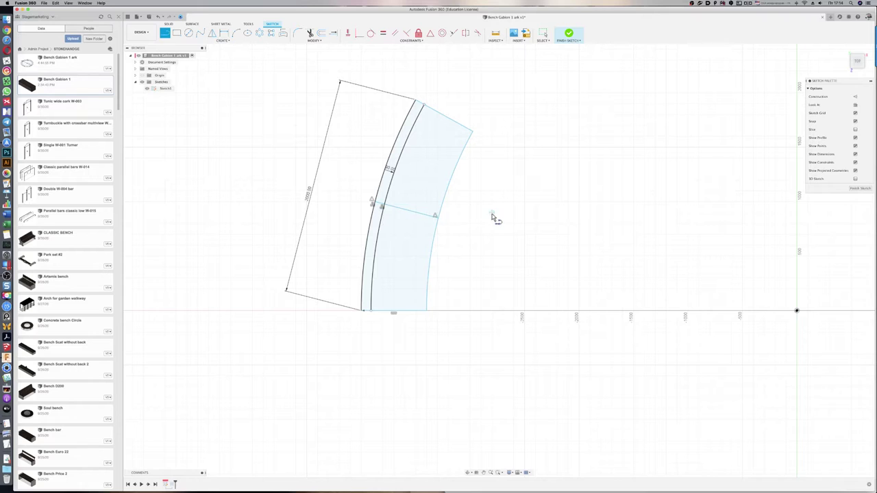
pyautogui.click(855, 97)
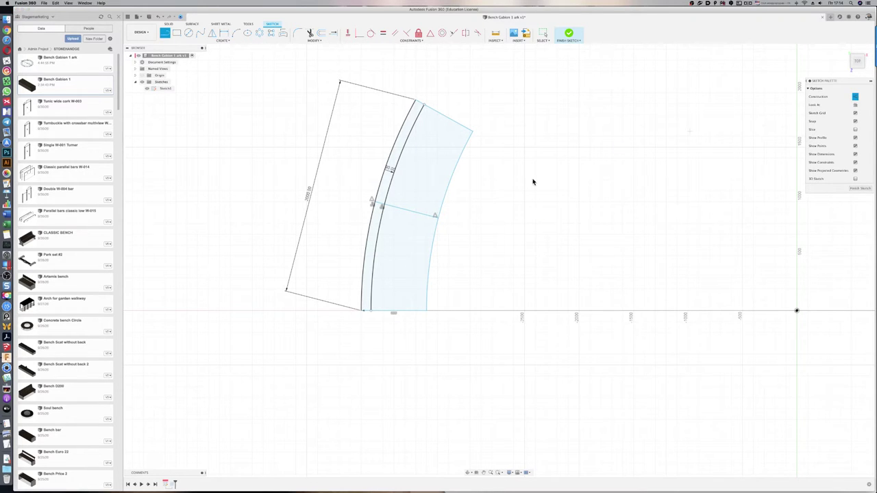
pyautogui.press('Escape')
pyautogui.click(417, 216)
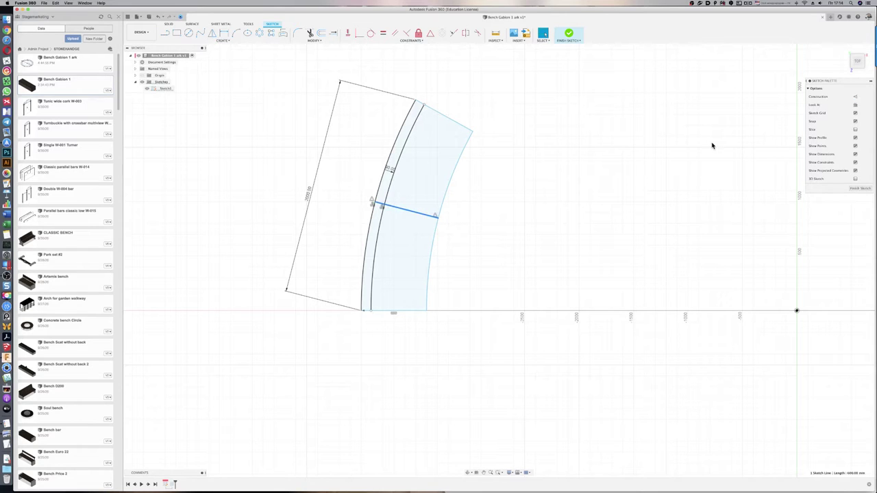
pyautogui.click(855, 96)
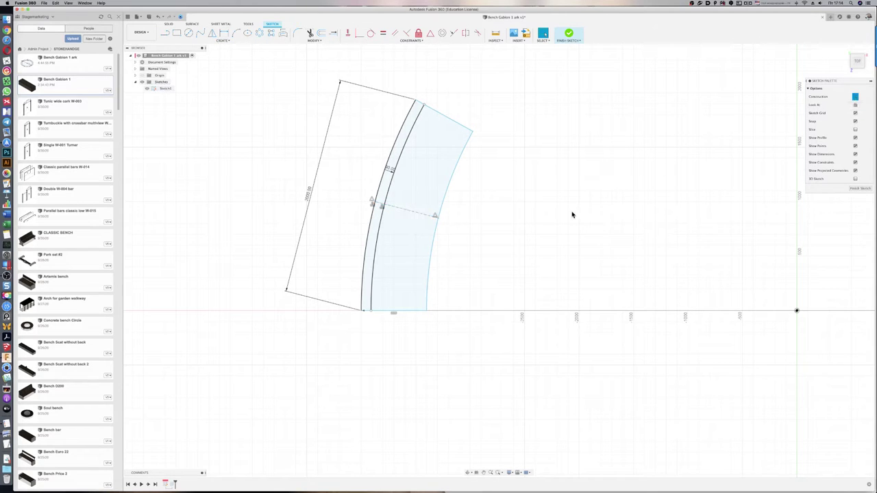
pyautogui.click(569, 35)
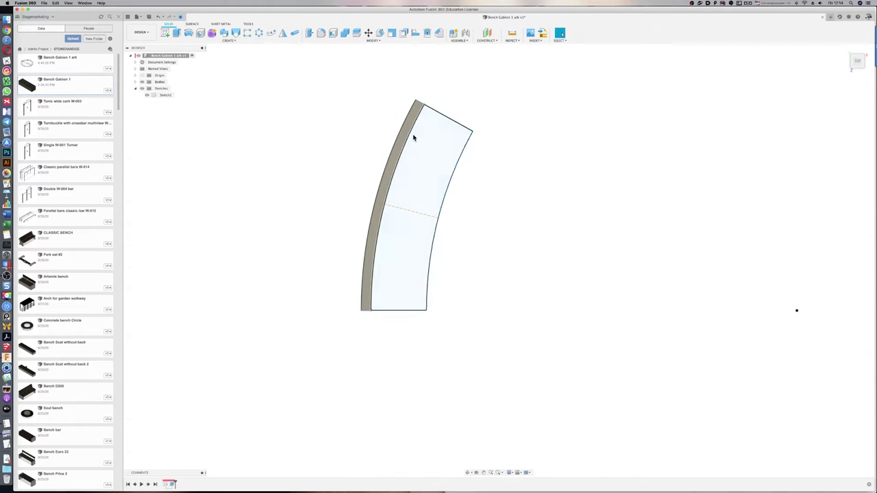
# Step: Set up a Bodies rectangular pattern of the curved slat along the dashed construction line
pyautogui.press('s')
pyautogui.click(432, 159)
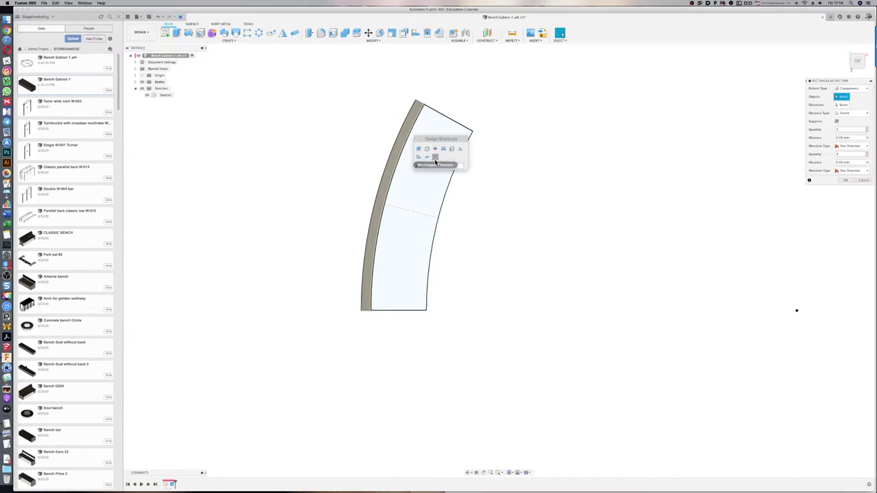
pyautogui.click(849, 88)
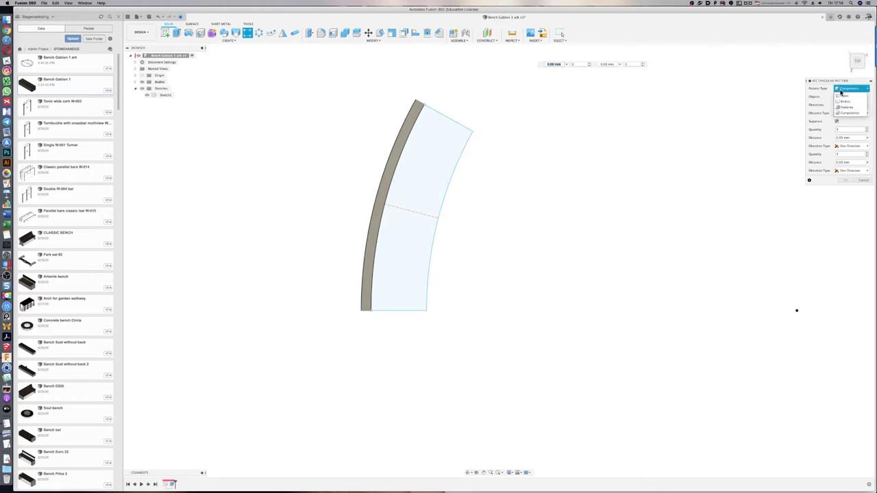
pyautogui.click(842, 103)
pyautogui.click(398, 160)
pyautogui.scroll(3, 398, 160)
pyautogui.scroll(2, 398, 160)
pyautogui.click(841, 105)
pyautogui.click(434, 261)
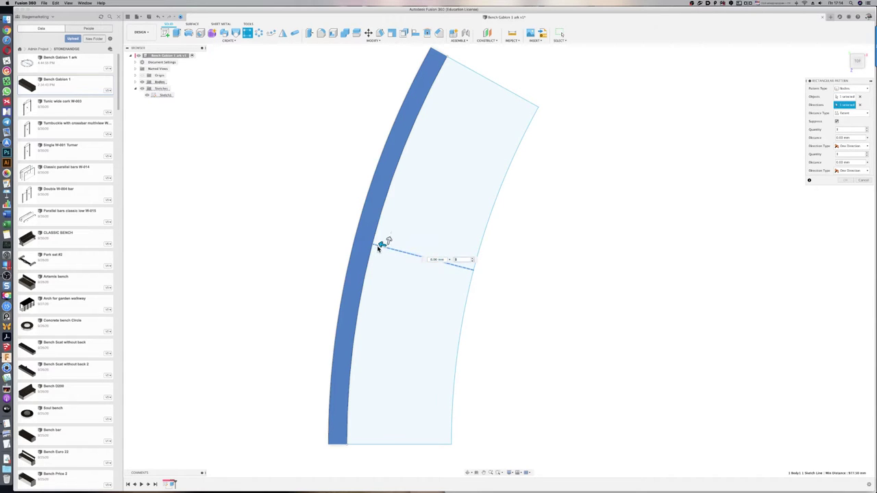
# Step: Spread the pattern about 510 mm with a quantity of 6 slats and confirm it
pyautogui.moveTo(376, 245); pyautogui.dragTo(481, 268)
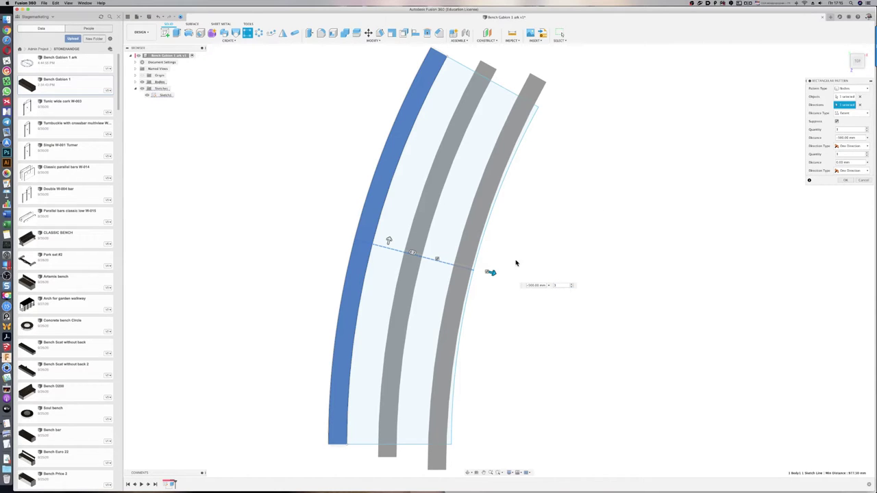
pyautogui.scroll(4, 462, 276)
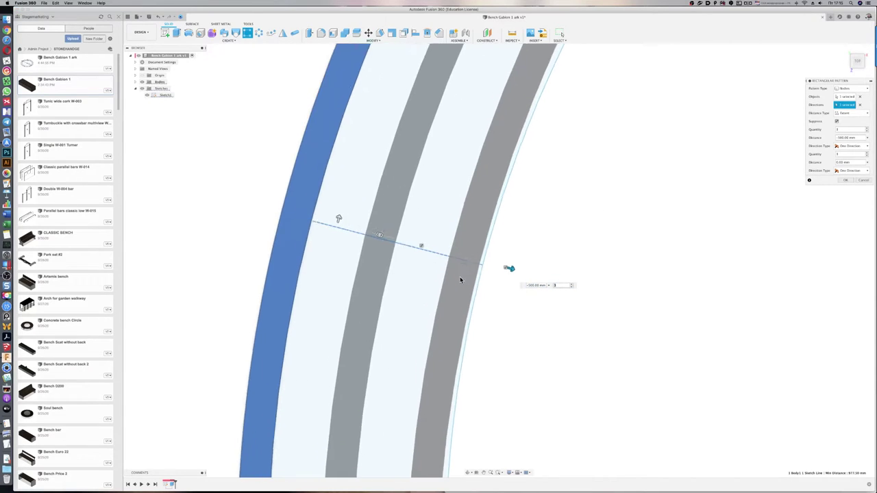
pyautogui.scroll(2, 517, 270)
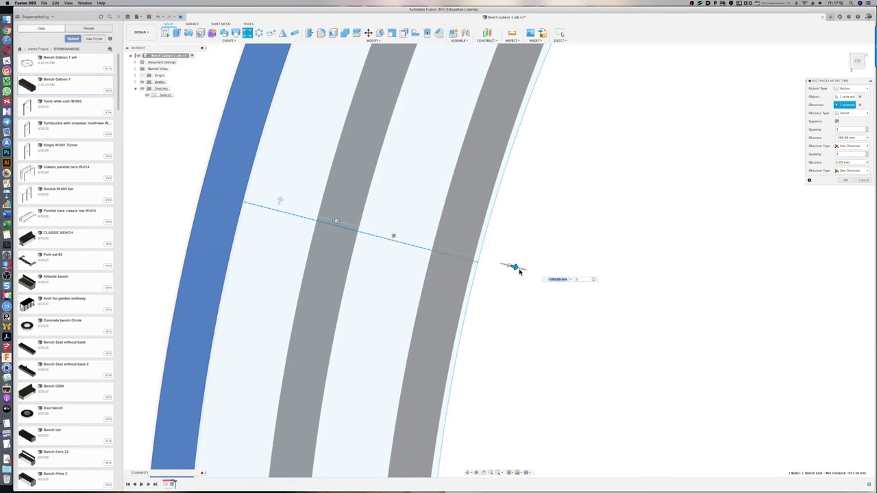
pyautogui.moveTo(519, 268); pyautogui.dragTo(515, 268)
pyautogui.scroll(-2, 510, 233)
pyautogui.scroll(-2, 510, 233)
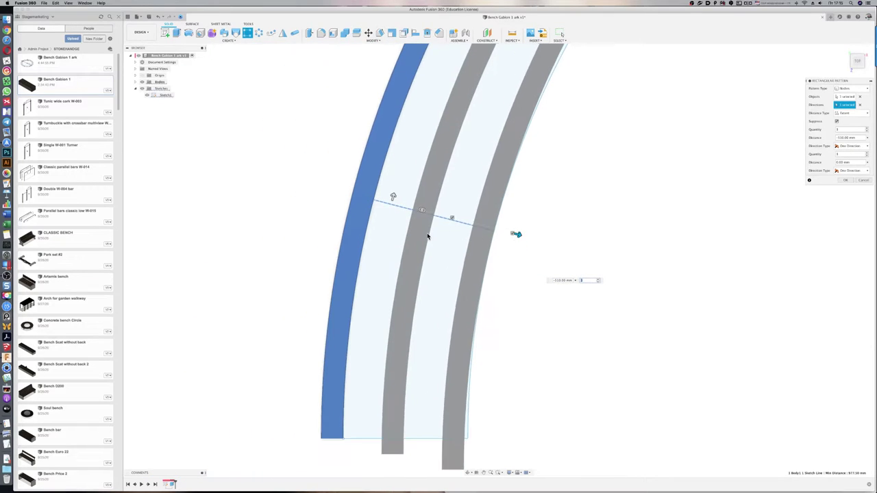
pyautogui.scroll(-1, 429, 237)
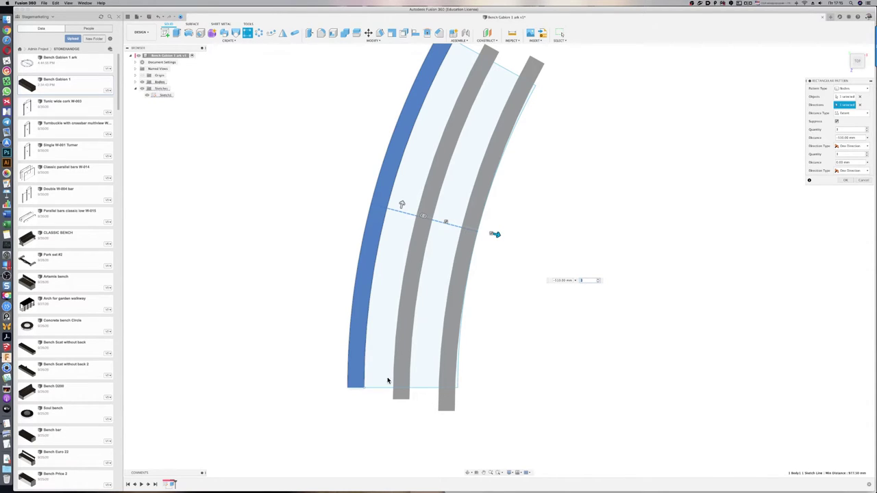
pyautogui.scroll(-1, 294, 374)
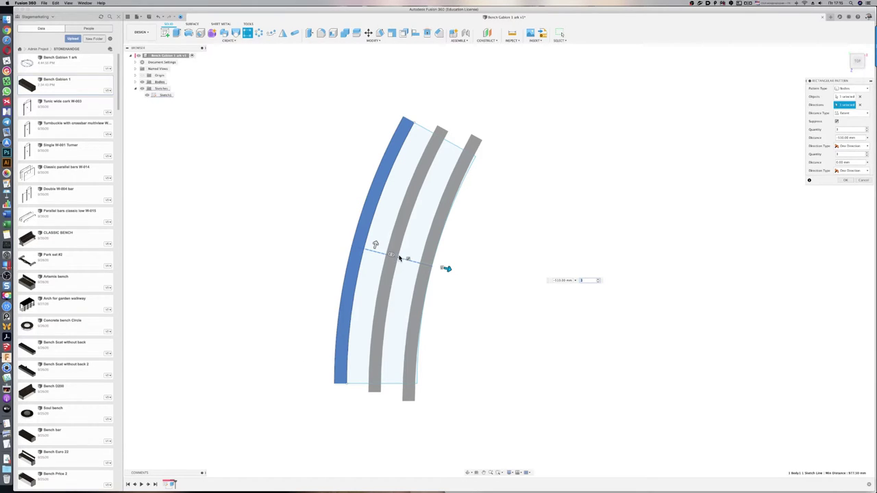
pyautogui.write('4')
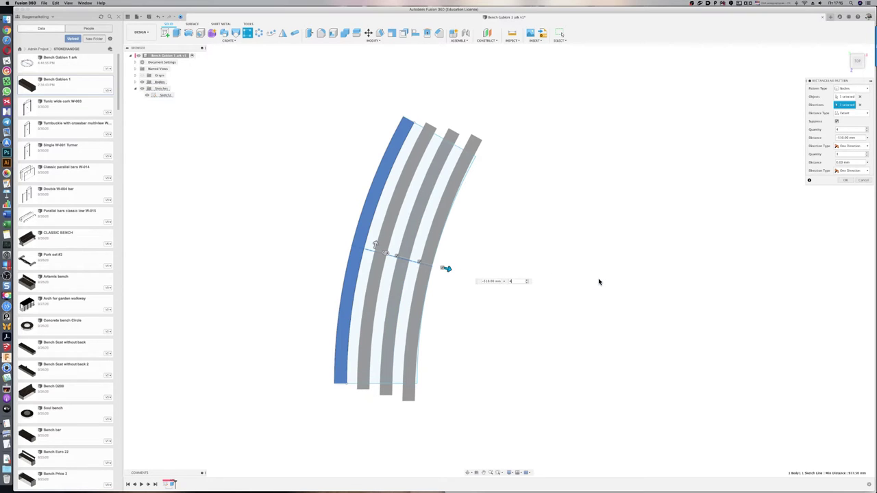
pyautogui.write('5')
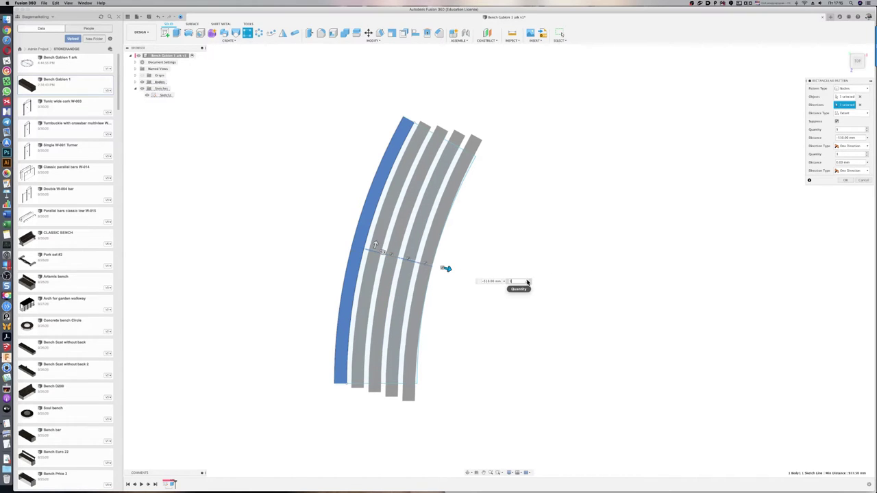
pyautogui.write('6')
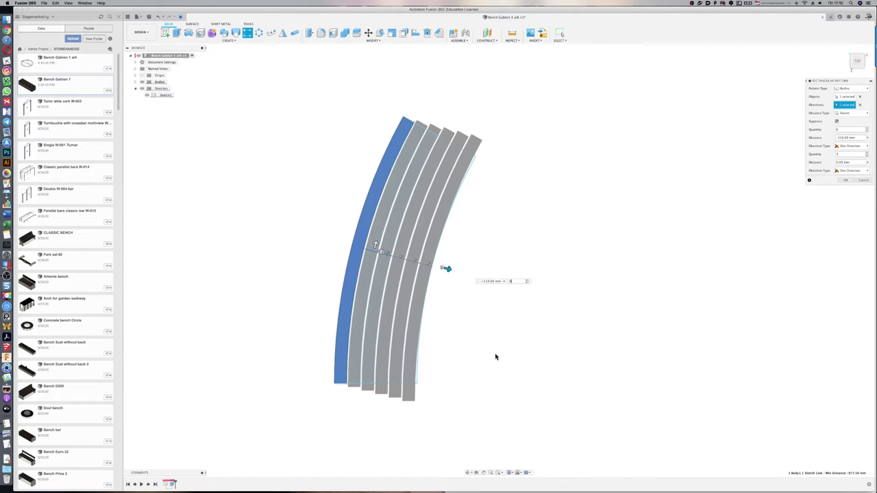
pyautogui.moveTo(636, 270)
pyautogui.keyDown('shift'); pyautogui.mouseDown(button='middle')
pyautogui.moveTo(602, 222)
pyautogui.moveTo(625, 252)
pyautogui.mouseUp(button='middle'); pyautogui.keyUp('shift')
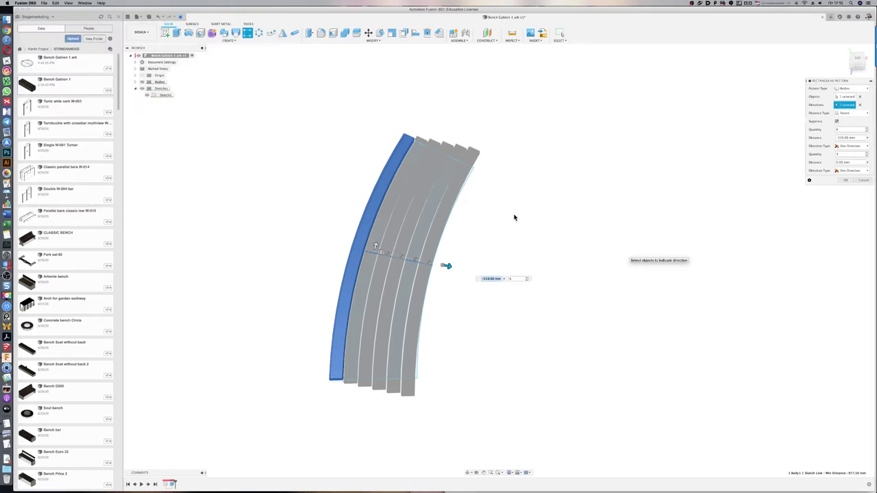
pyautogui.click(844, 180)
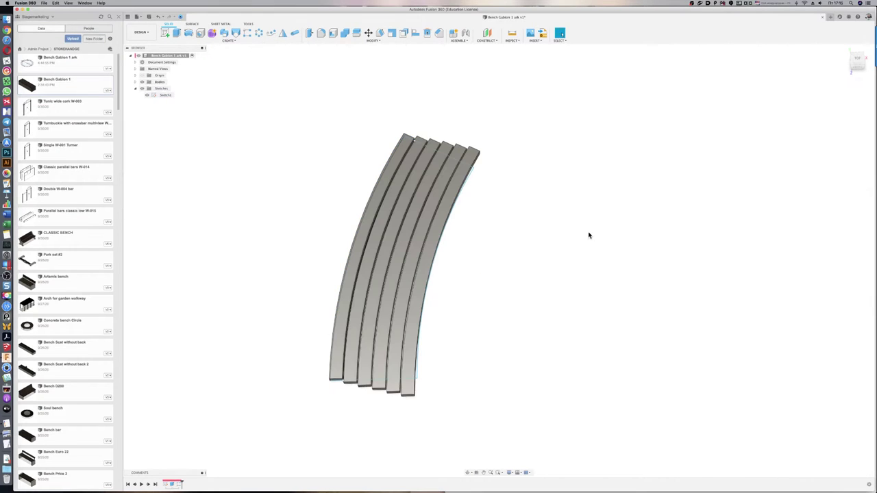
pyautogui.moveTo(544, 244)
pyautogui.keyDown('shift'); pyautogui.mouseDown(button='middle')
pyautogui.moveTo(538, 237)
pyautogui.moveTo(518, 251)
pyautogui.moveTo(526, 198)
pyautogui.mouseUp(button='middle'); pyautogui.keyUp('shift')
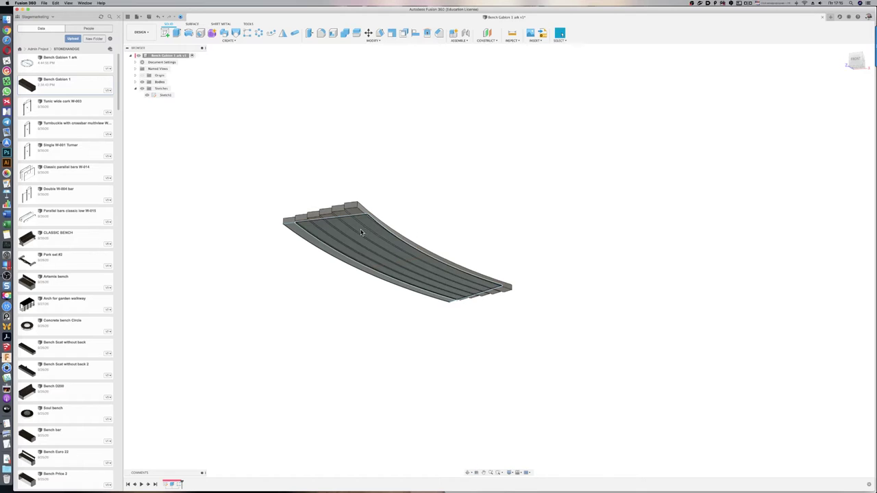
# Step: Extrude the bench outline profile 40 mm with Intersect, trimming the six slats flush to the band ends
pyautogui.press('e')
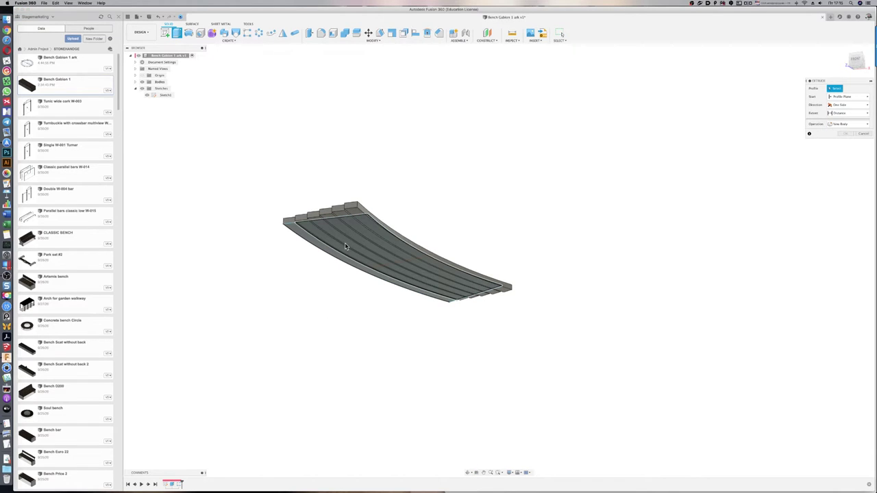
pyautogui.click(337, 243)
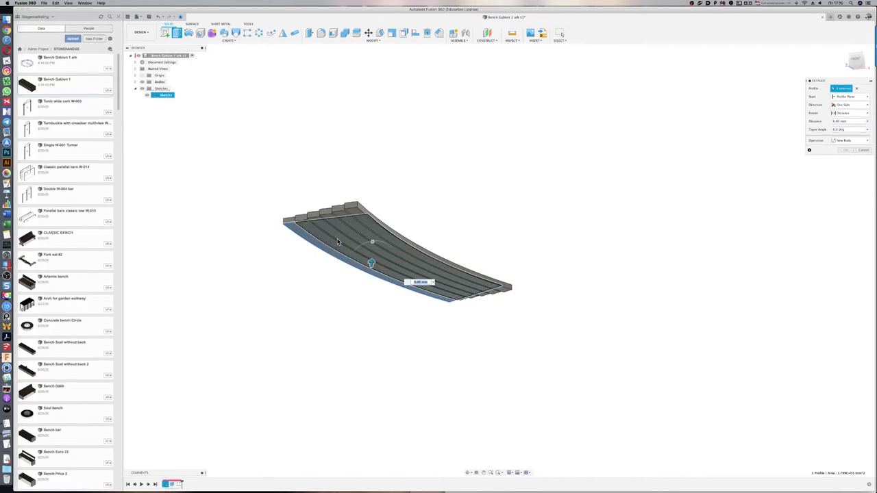
pyautogui.moveTo(438, 241)
pyautogui.keyDown('shift'); pyautogui.mouseDown(button='middle')
pyautogui.moveTo(536, 181)
pyautogui.moveTo(377, 190)
pyautogui.moveTo(390, 194)
pyautogui.mouseUp(button='middle'); pyautogui.keyUp('shift')
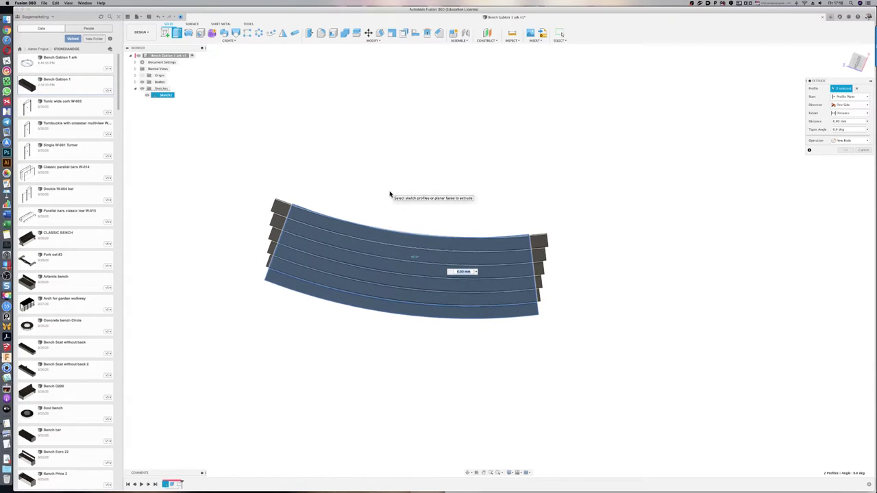
pyautogui.moveTo(723, 126)
pyautogui.keyDown('shift'); pyautogui.mouseDown(button='middle')
pyautogui.moveTo(683, 167)
pyautogui.moveTo(679, 198)
pyautogui.mouseUp(button='middle'); pyautogui.keyUp('shift')
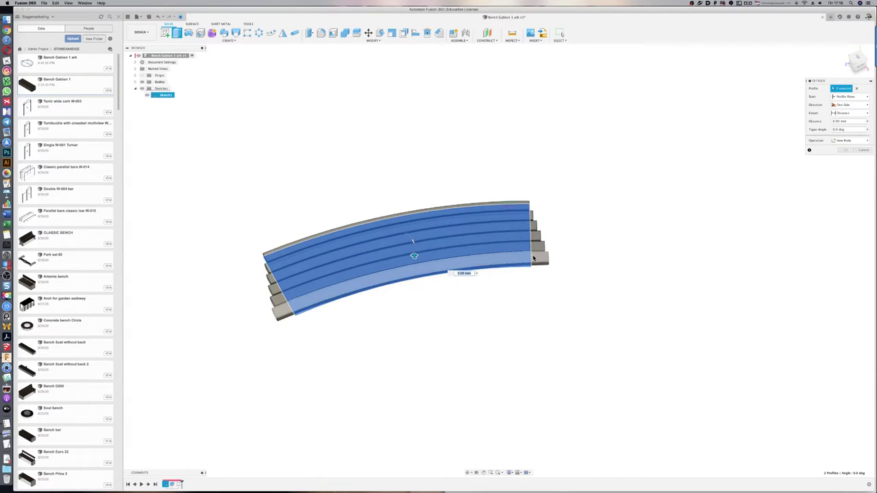
pyautogui.write('40')
pyautogui.press('Return')
pyautogui.click(849, 140)
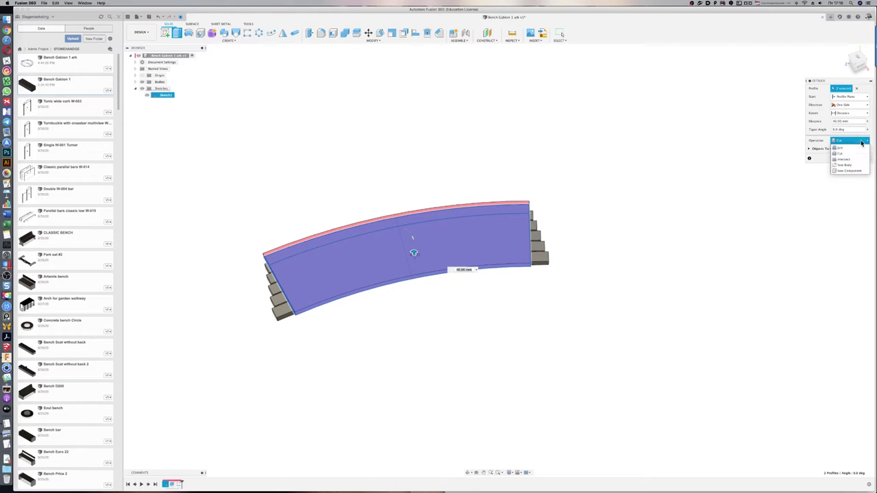
pyautogui.click(845, 162)
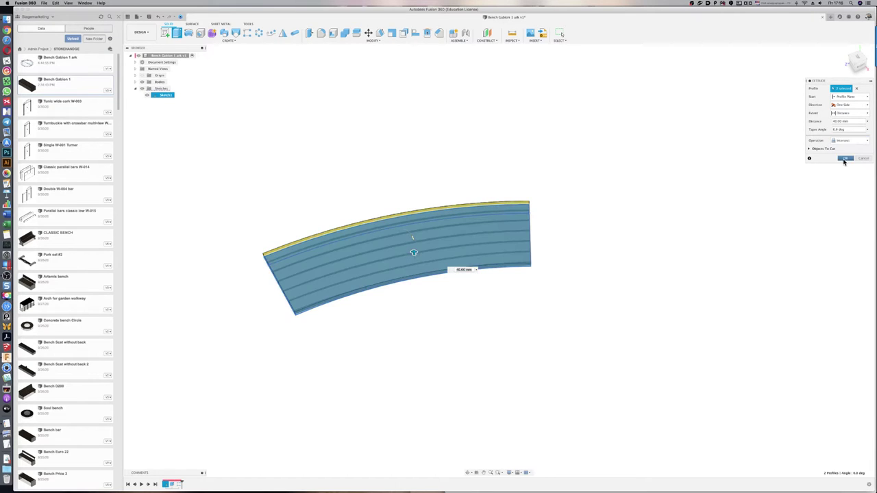
pyautogui.click(842, 158)
pyautogui.moveTo(696, 214)
pyautogui.keyDown('shift'); pyautogui.mouseDown(button='middle')
pyautogui.moveTo(626, 239)
pyautogui.moveTo(634, 235)
pyautogui.mouseUp(button='middle'); pyautogui.keyUp('shift')
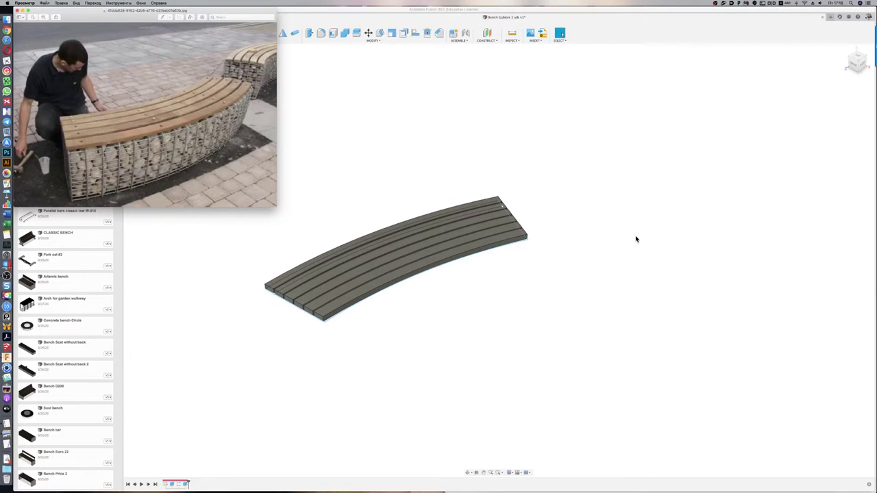
# Step: Window-select all the slat edges and apply a 5 mm fillet
pyautogui.press('super+Tab')
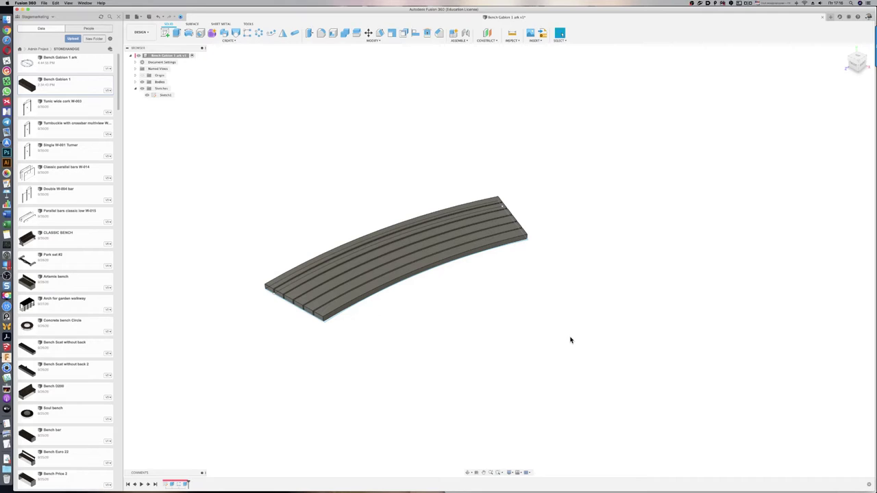
pyautogui.press('f')
pyautogui.moveTo(622, 413)
pyautogui.mouseDown()
pyautogui.moveTo(202, 162)
pyautogui.moveTo(215, 156)
pyautogui.mouseUp()
pyautogui.write('5')
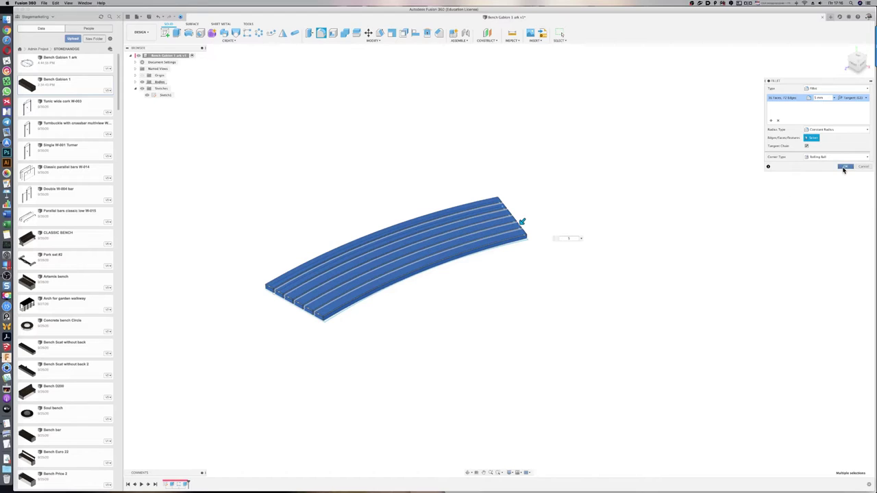
pyautogui.click(845, 166)
pyautogui.scroll(3, 237, 250)
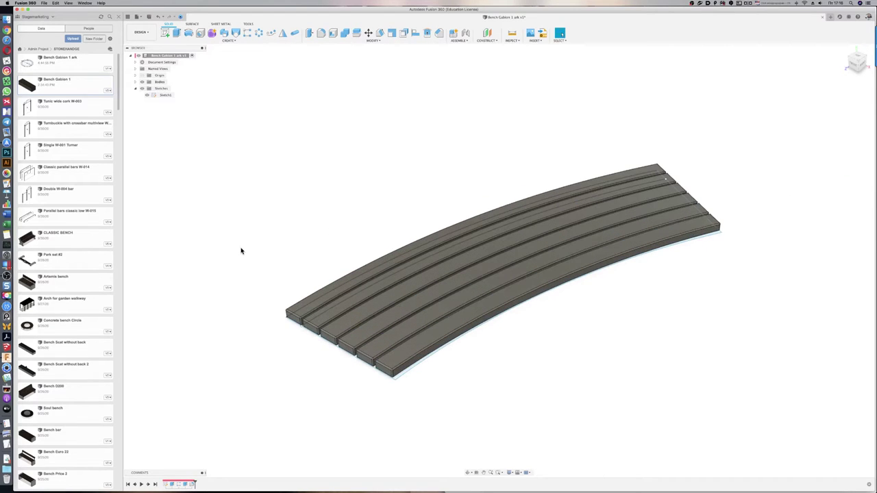
pyautogui.scroll(3, 241, 251)
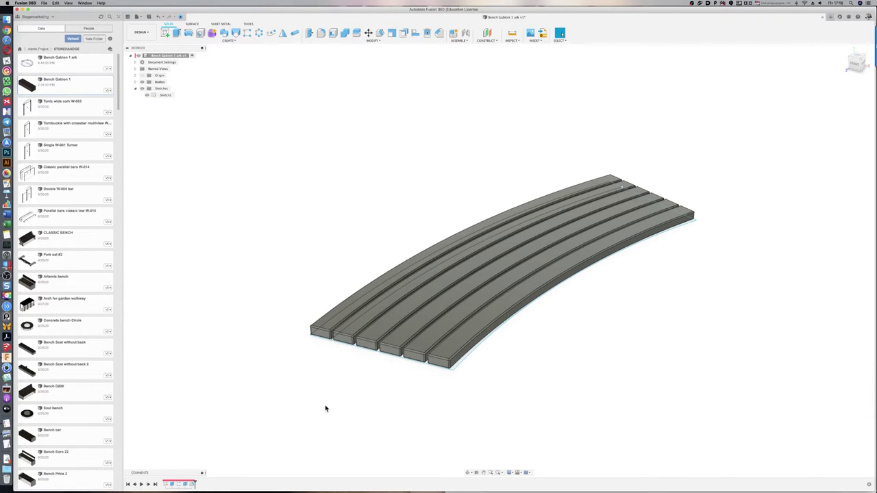
# Step: Compare the filleted seat against the gabion bench reference photo and reorient the view
pyautogui.press('super+Tab')
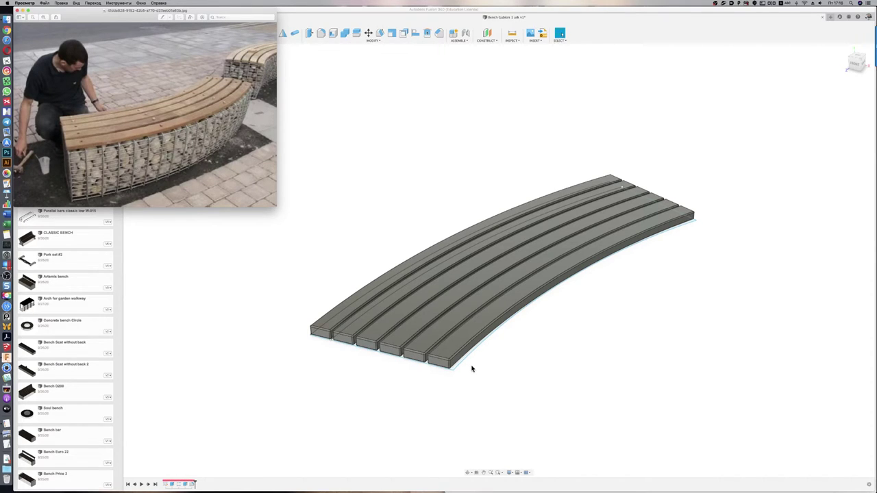
pyautogui.keyDown('shift'); pyautogui.moveTo(267, 320); pyautogui.dragTo(357, 320, button='middle'); pyautogui.keyUp('shift')
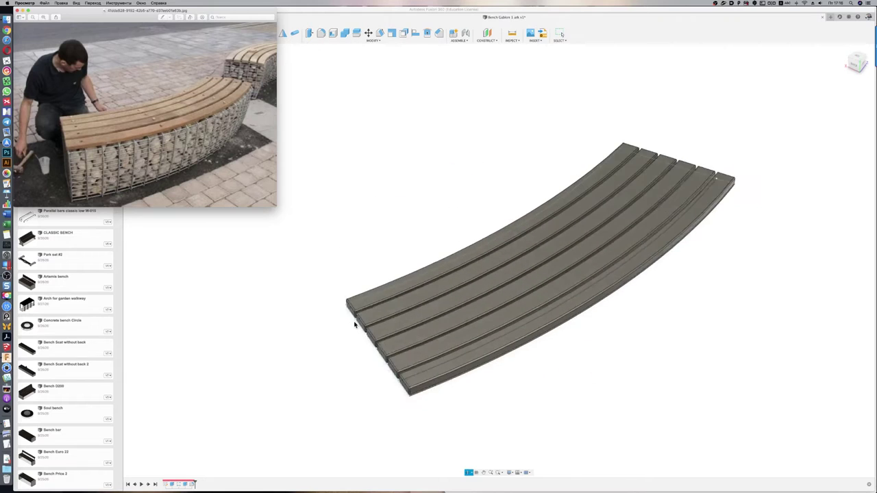
pyautogui.click(346, 205)
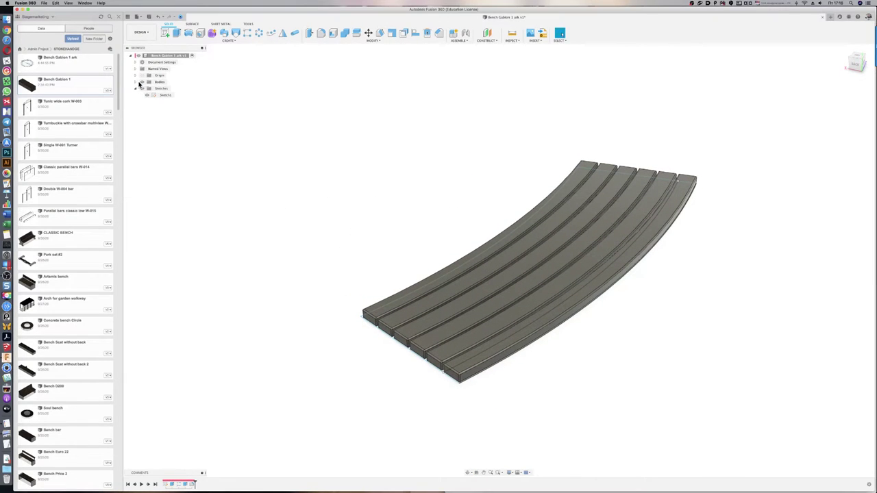
# Step: Move slat bodies Body2–Body6 into Component1 and hide it, leaving only the band sketch
pyautogui.click(136, 82)
pyautogui.rightClick(160, 90)
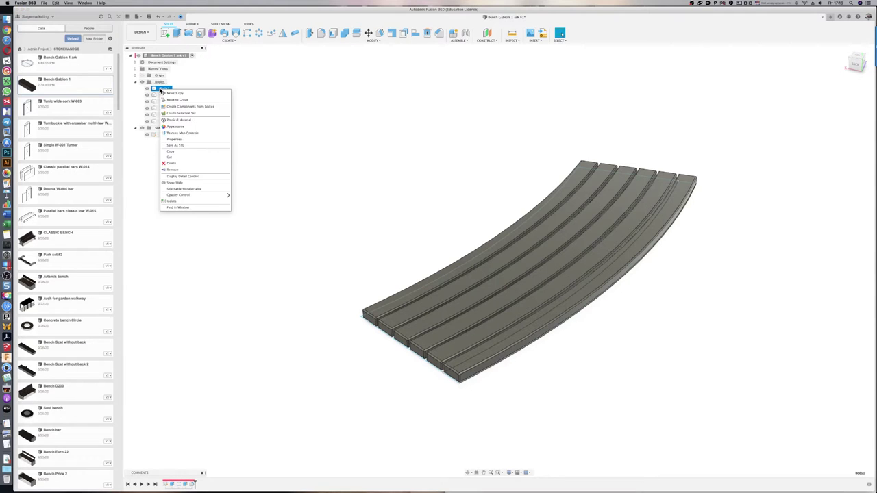
pyautogui.click(162, 90)
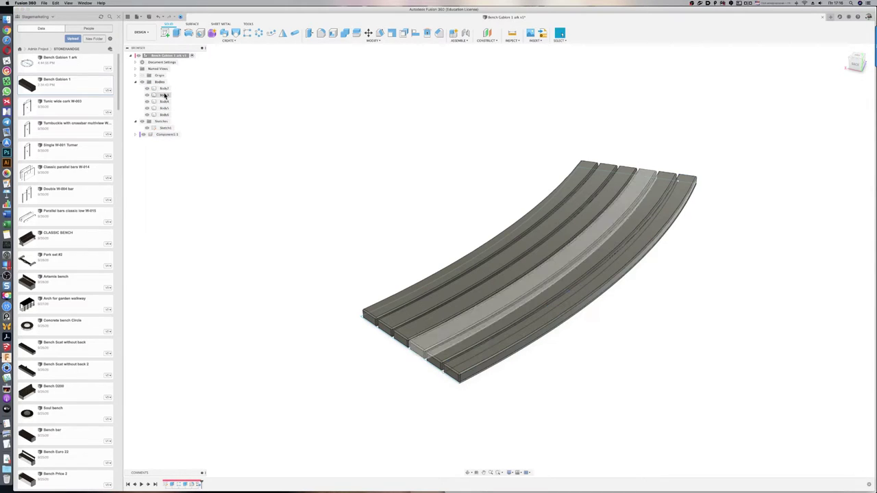
pyautogui.click(163, 90)
pyautogui.keyDown('shift'); pyautogui.click(165, 115); pyautogui.keyUp('shift')
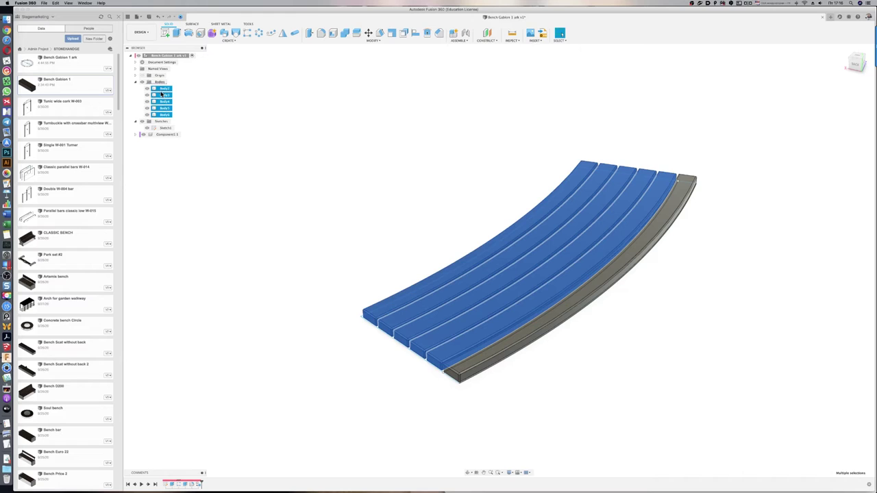
pyautogui.moveTo(162, 91); pyautogui.dragTo(163, 135)
pyautogui.click(143, 95)
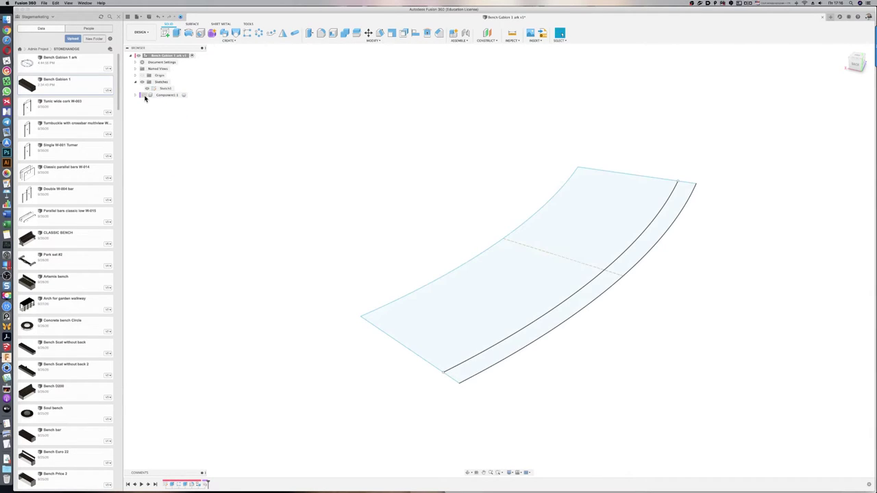
pyautogui.press('super+Tab')
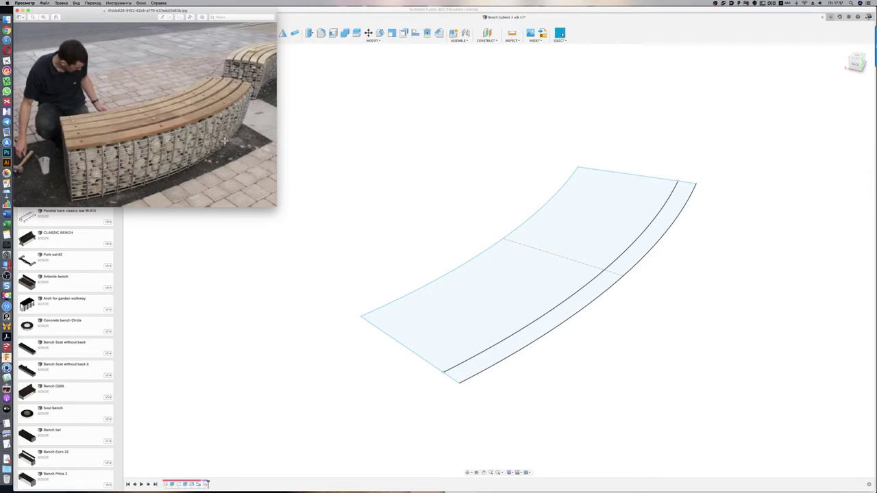
pyautogui.click(532, 378)
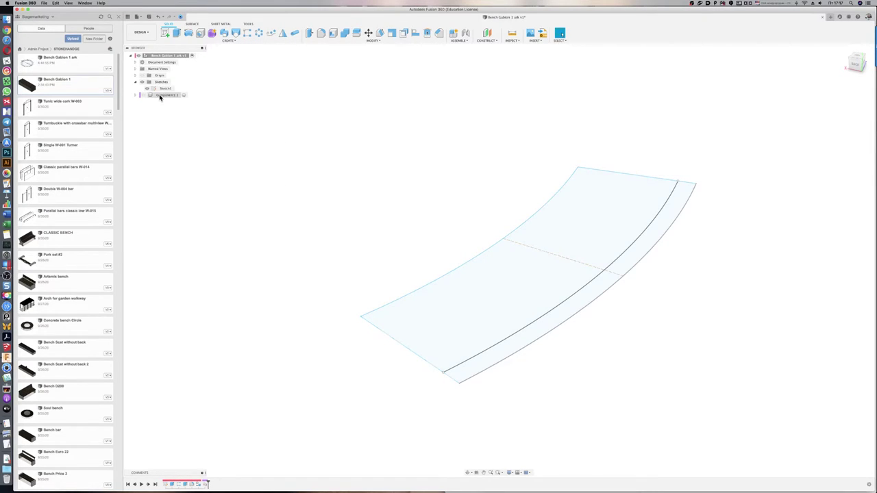
pyautogui.scroll(-1, 239, 270)
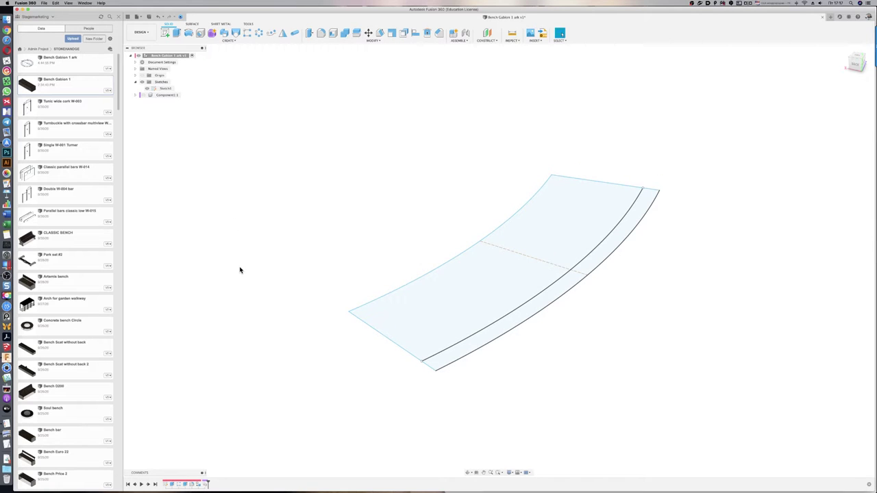
pyautogui.keyDown('shift'); pyautogui.moveTo(240, 270); pyautogui.dragTo(242, 269, button='middle'); pyautogui.keyUp('shift')
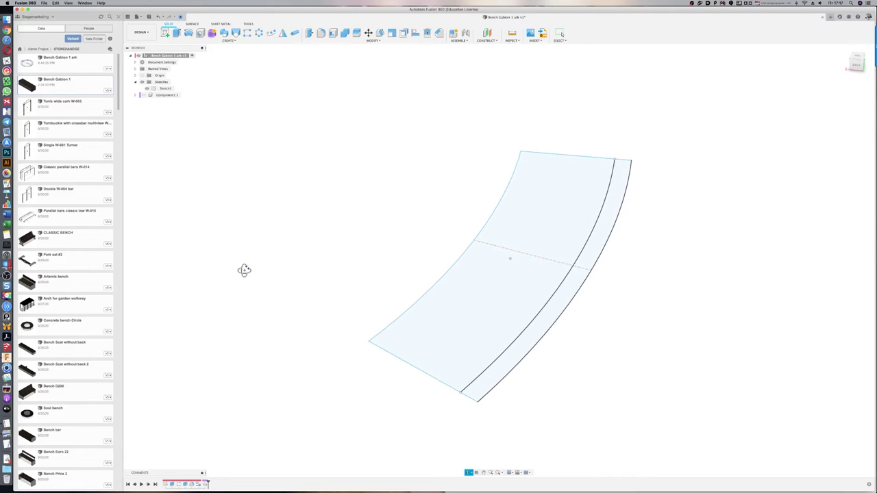
pyautogui.keyDown('shift'); pyautogui.moveTo(242, 269); pyautogui.dragTo(236, 272, button='middle'); pyautogui.keyUp('shift')
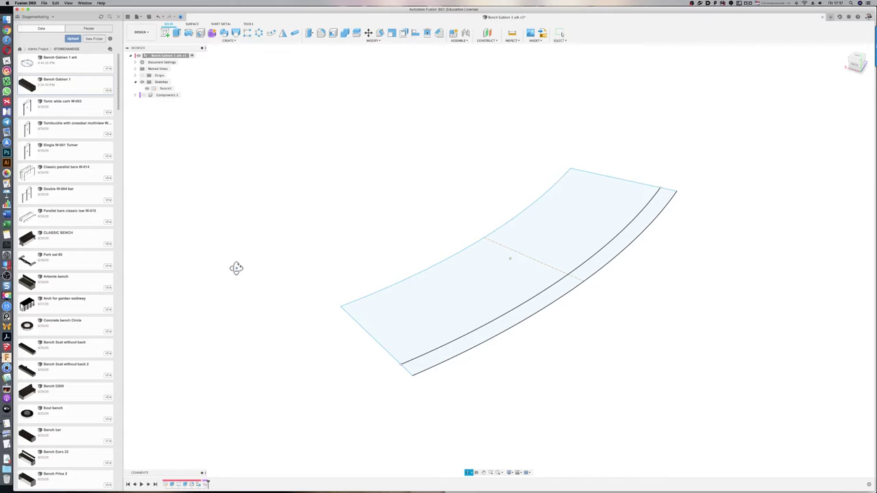
# Step: Sweep a 5 mm circular pipe along the seat sketch's outer boundary as new Component2
pyautogui.click(248, 33)
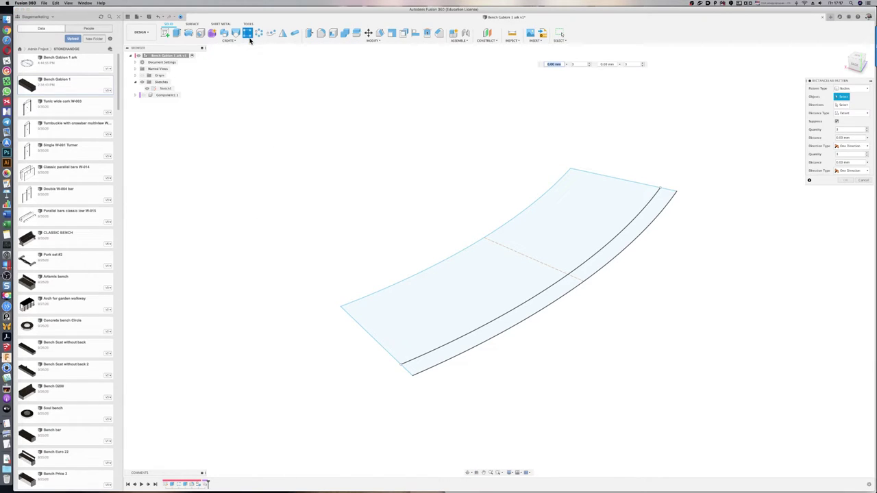
pyautogui.click(295, 33)
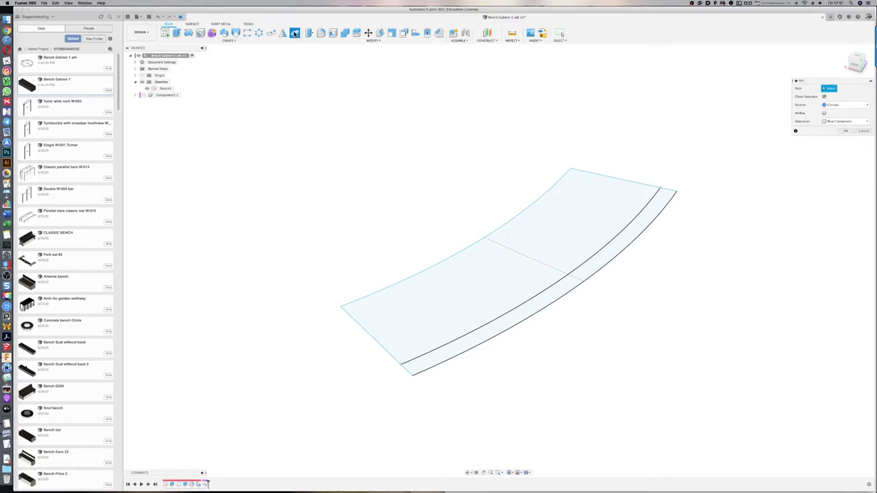
pyautogui.click(443, 365)
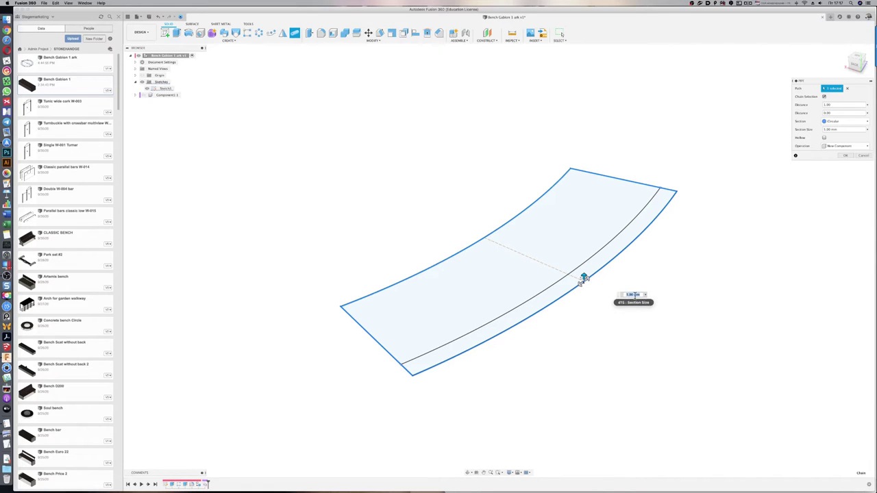
pyautogui.click(845, 146)
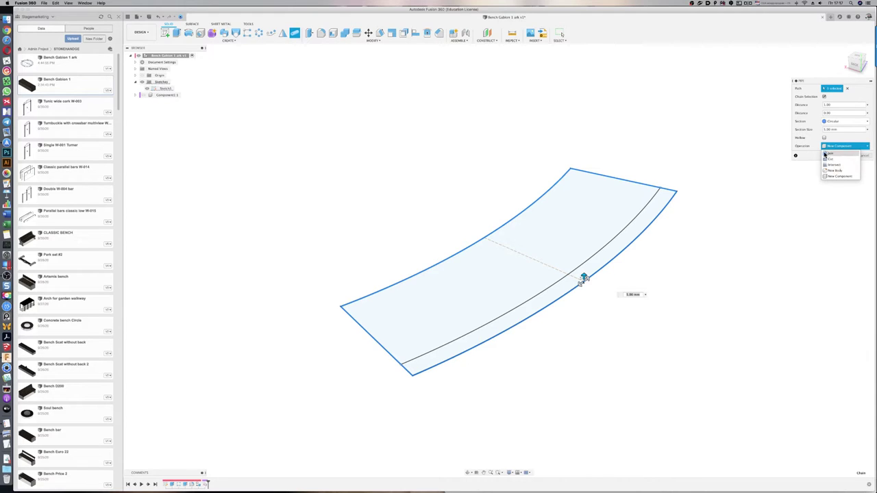
pyautogui.click(816, 155)
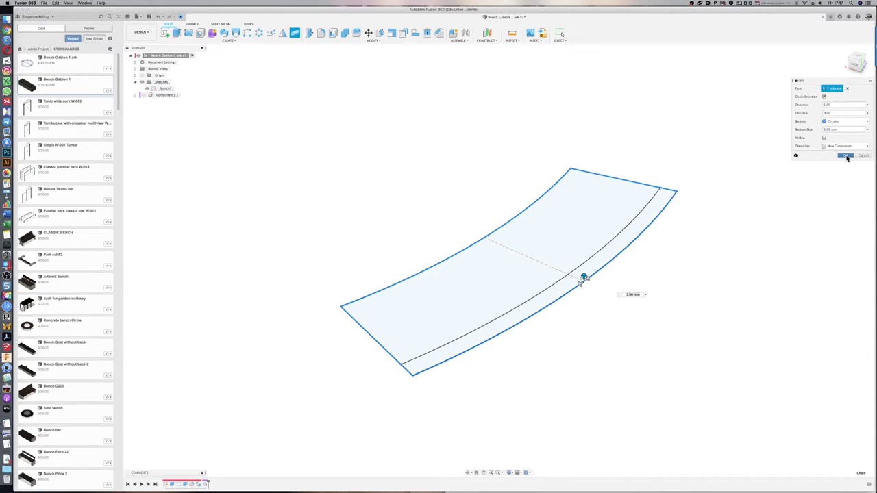
pyautogui.click(847, 157)
pyautogui.keyDown('shift'); pyautogui.moveTo(660, 297); pyautogui.dragTo(652, 294, button='middle'); pyautogui.keyUp('shift')
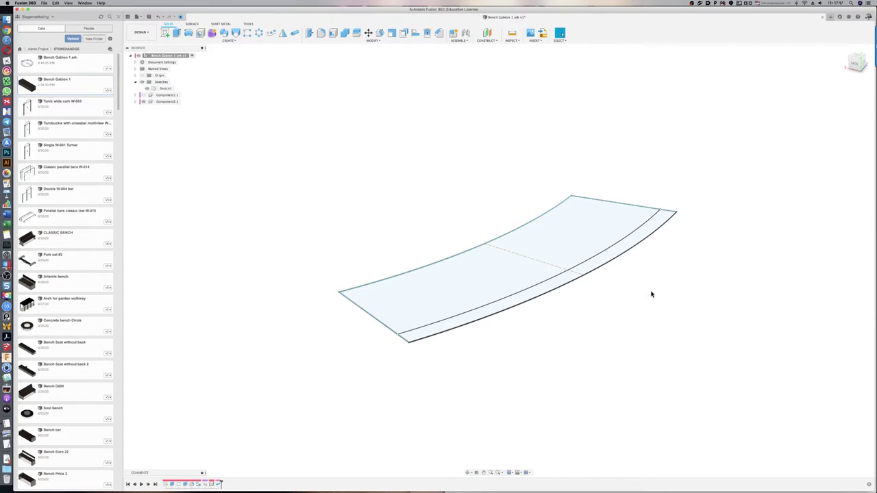
# Step: Preview a rectangular pattern of the pipe body along the vertical axis: 3 copies at -200 mm
pyautogui.press('super+Tab')
pyautogui.press('super+Tab')
pyautogui.press('s')
pyautogui.click(322, 184)
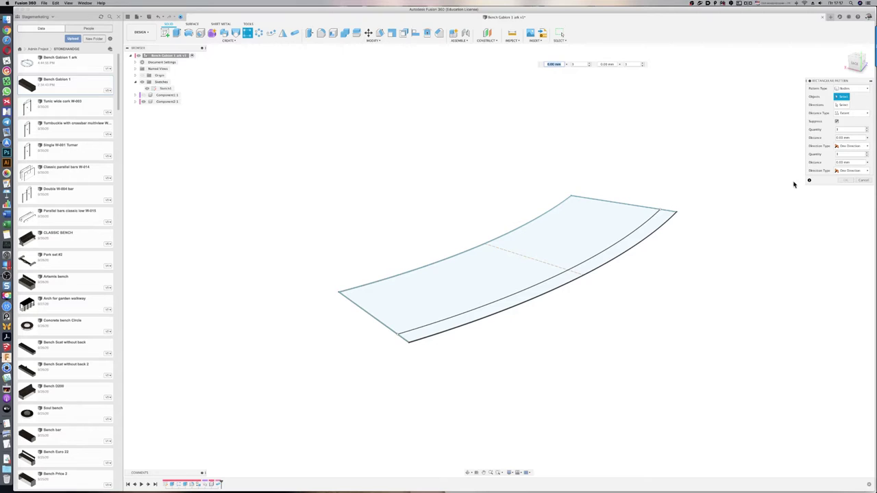
pyautogui.click(670, 216)
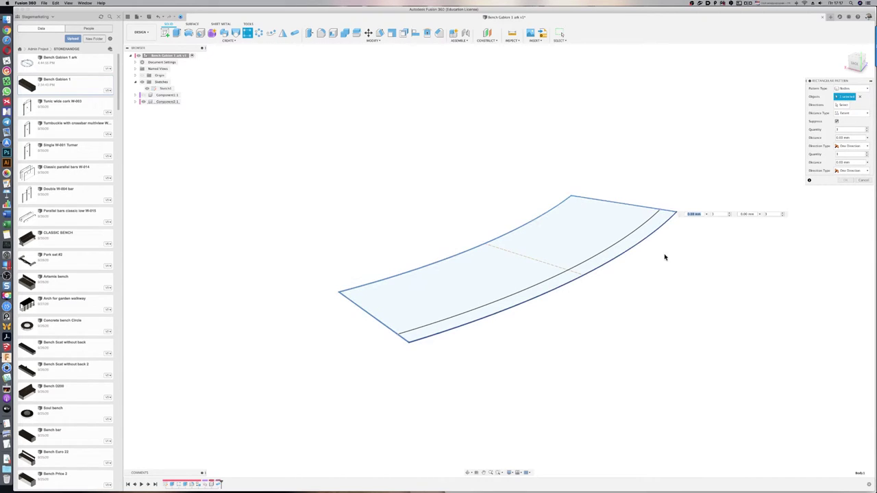
pyautogui.click(842, 105)
pyautogui.scroll(-3, 364, 217)
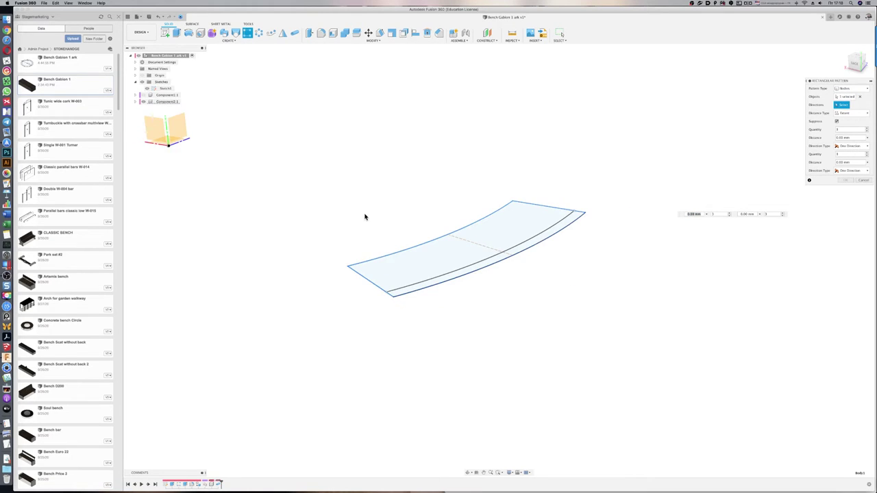
pyautogui.click(205, 145)
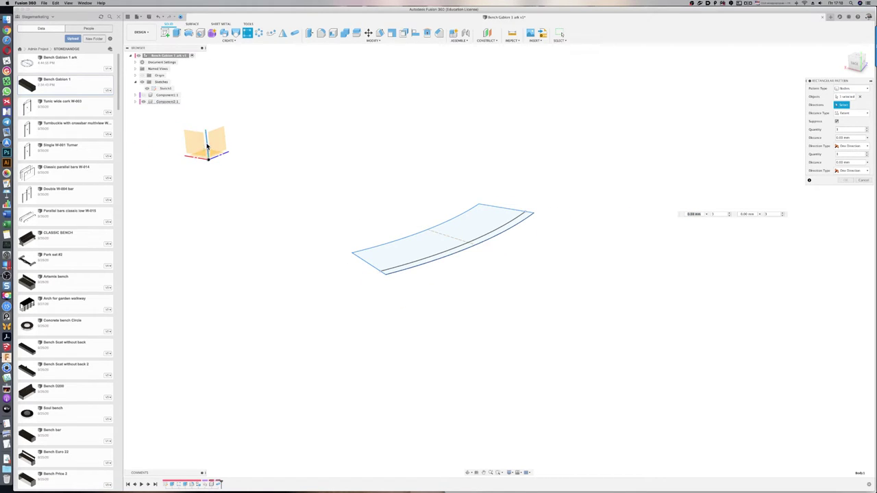
pyautogui.moveTo(439, 232); pyautogui.dragTo(441, 254)
pyautogui.scroll(2, 395, 270)
pyautogui.scroll(3, 394, 270)
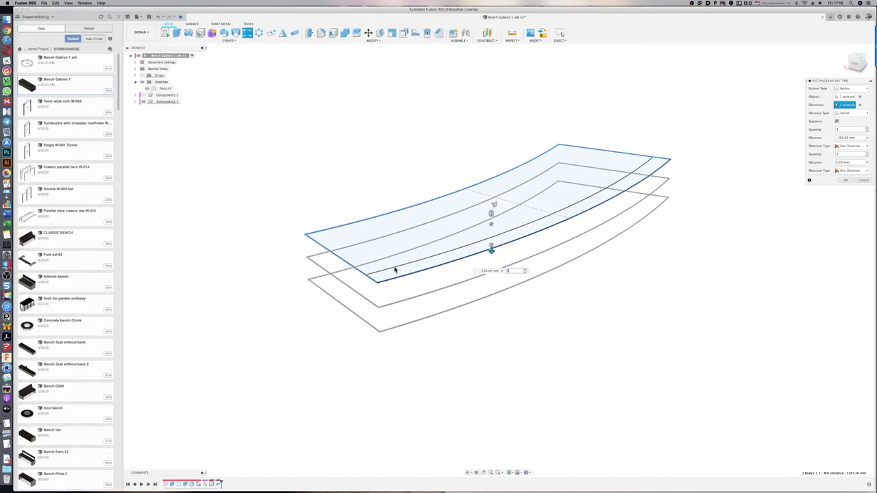
pyautogui.scroll(2, 395, 270)
pyautogui.press('super+Tab')
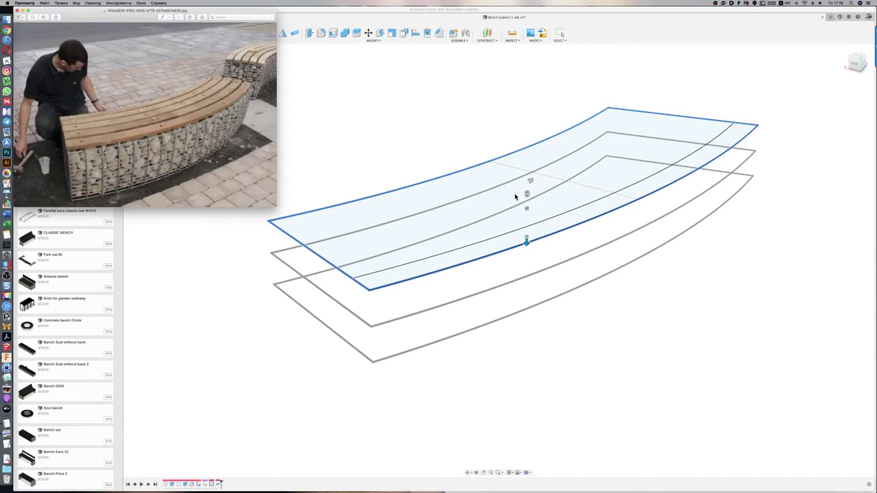
# Step: Raise the pattern to 15 copies spread -410 mm downward and commit it
pyautogui.click(526, 241)
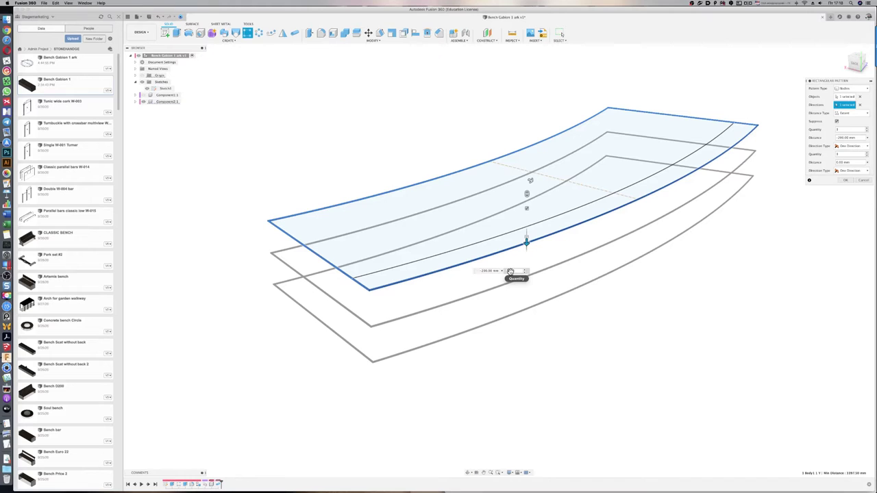
pyautogui.click(511, 272)
pyautogui.write('15')
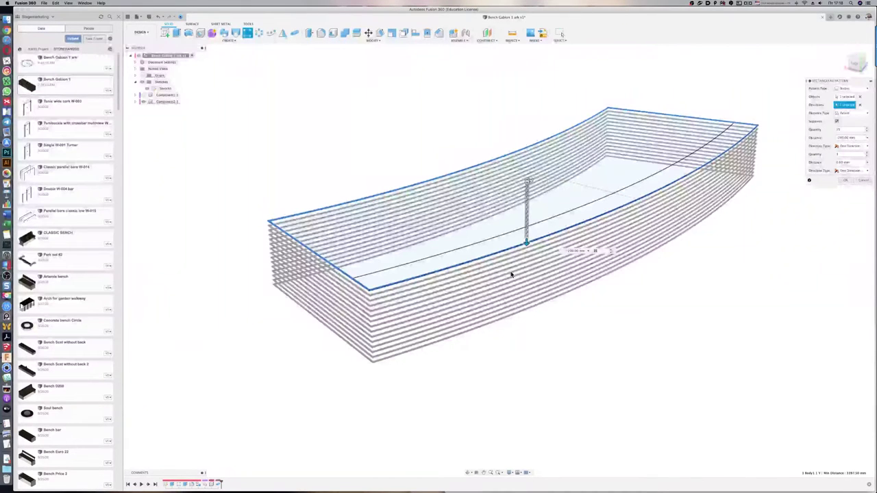
pyautogui.moveTo(529, 248); pyautogui.dragTo(537, 300)
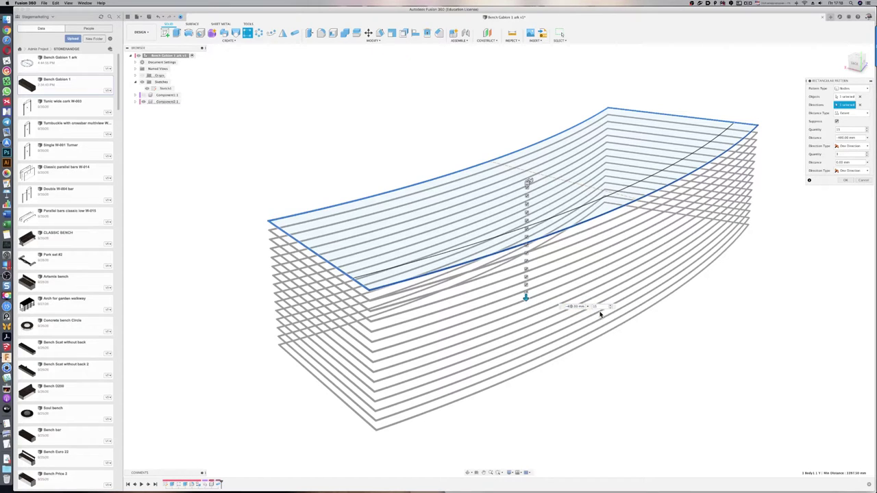
pyautogui.write('1')
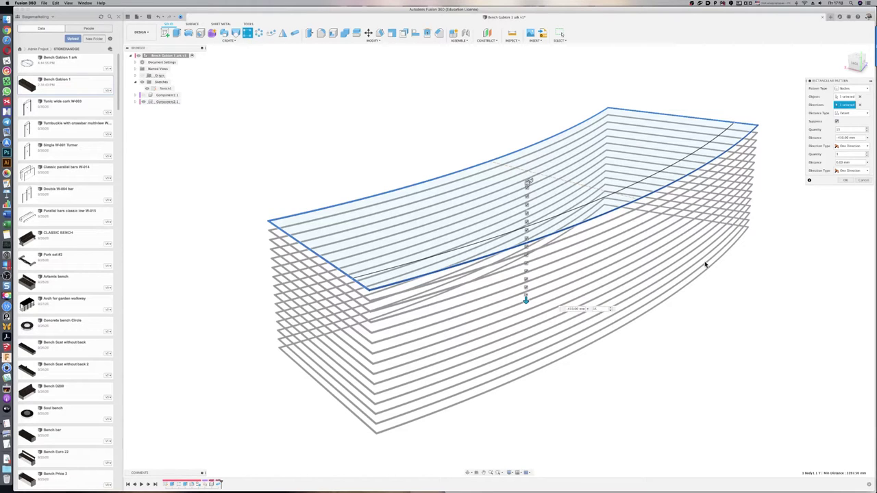
pyautogui.click(847, 182)
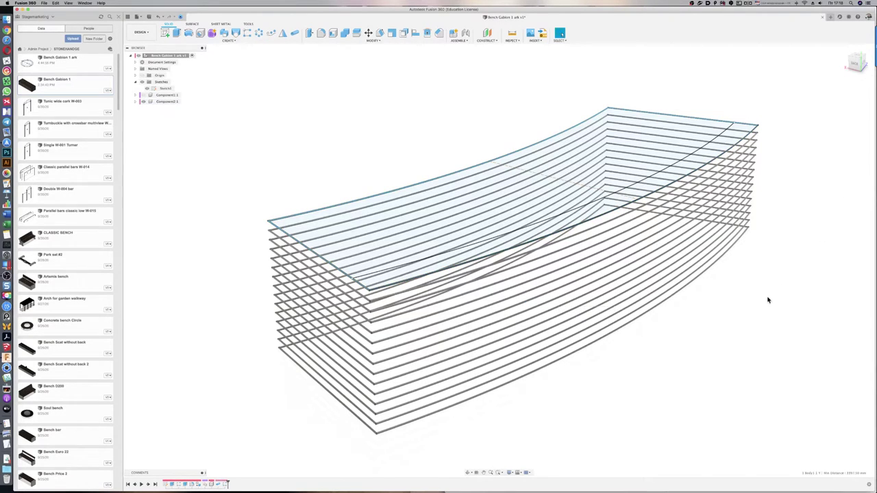
# Step: Unhide the seat slats component so the six slats sit on the stacked pipe frames
pyautogui.keyDown('shift'); pyautogui.moveTo(767, 299); pyautogui.dragTo(729, 317, button='middle'); pyautogui.keyUp('shift')
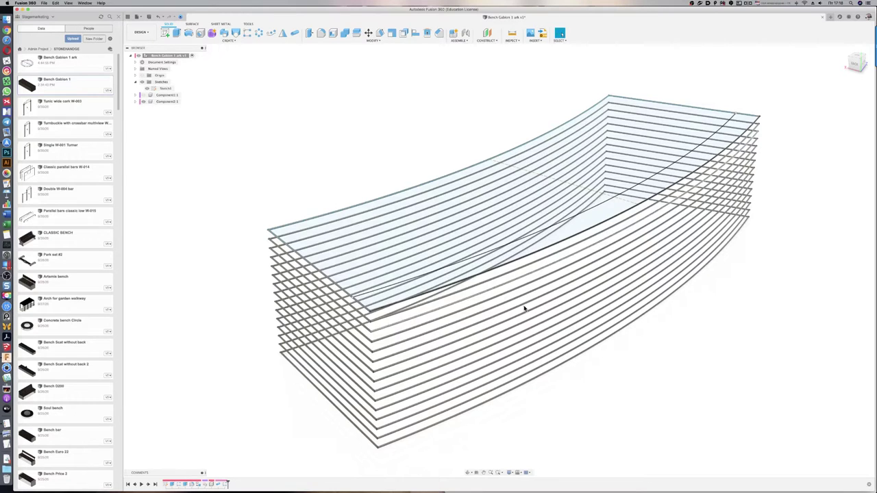
pyautogui.scroll(-2, 524, 309)
pyautogui.scroll(-1, 524, 309)
pyautogui.scroll(2, 524, 309)
pyautogui.scroll(2, 521, 297)
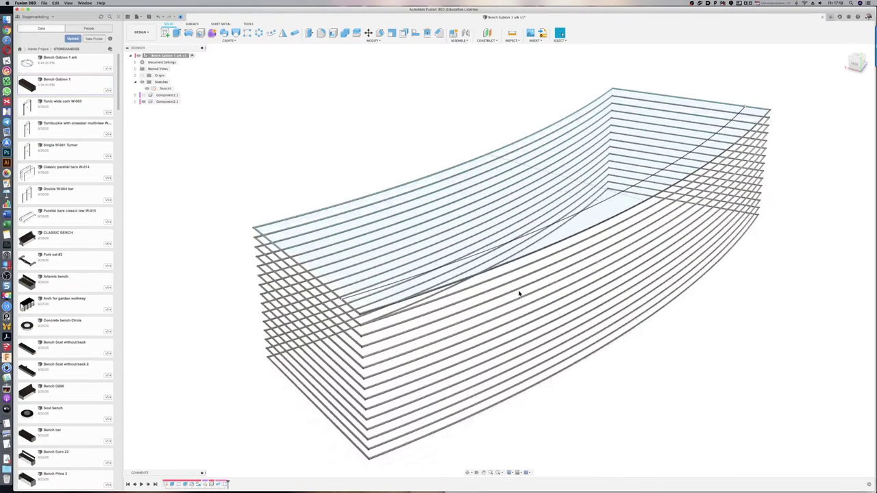
pyautogui.scroll(-2, 521, 296)
pyautogui.click(142, 96)
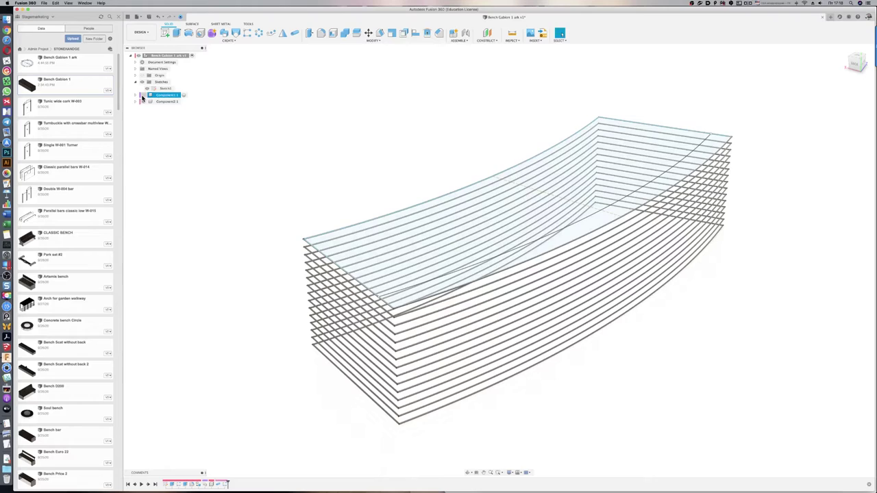
pyautogui.click(142, 101)
pyautogui.moveTo(235, 215)
pyautogui.keyDown('shift'); pyautogui.mouseDown(button='middle')
pyautogui.moveTo(242, 208)
pyautogui.moveTo(223, 210)
pyautogui.mouseUp(button='middle'); pyautogui.keyUp('shift')
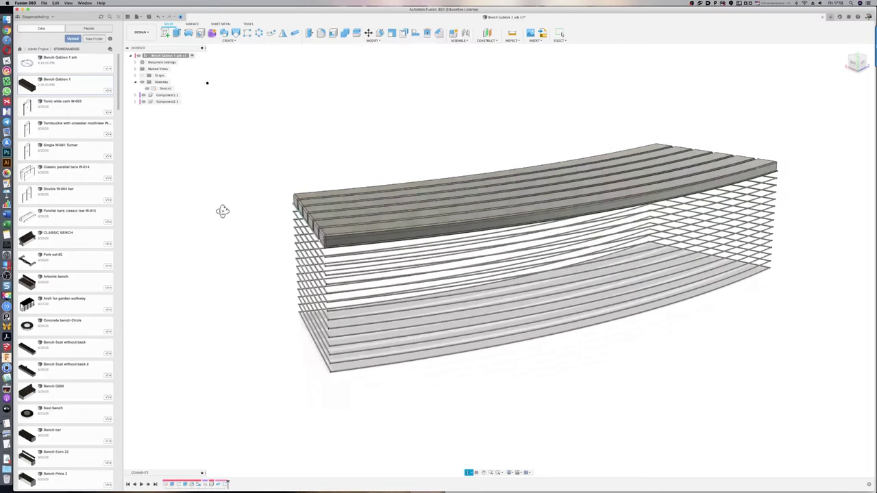
# Step: Sketch on the bench's front face a rectangle from the frame's bottom middle over its right half
pyautogui.click(164, 33)
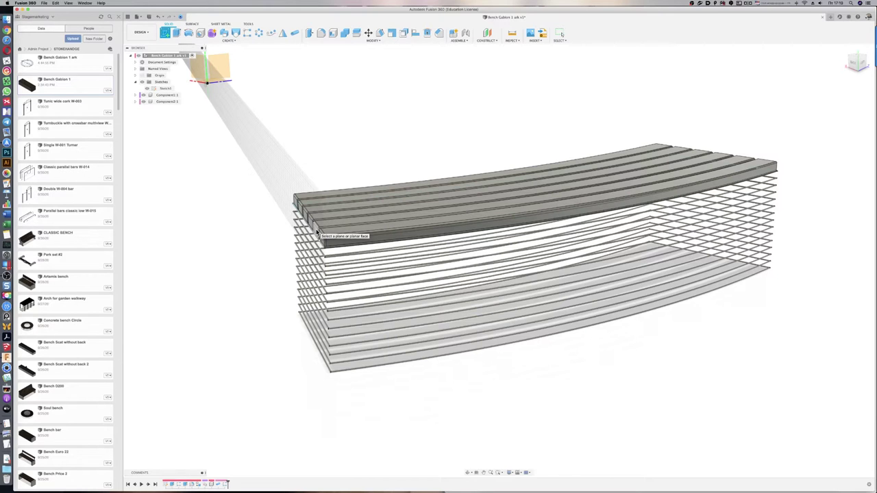
pyautogui.click(317, 234)
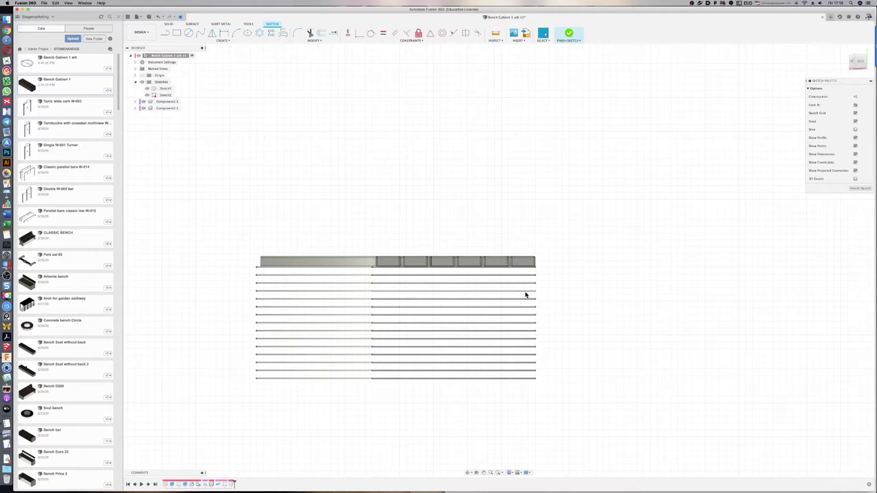
pyautogui.press('r')
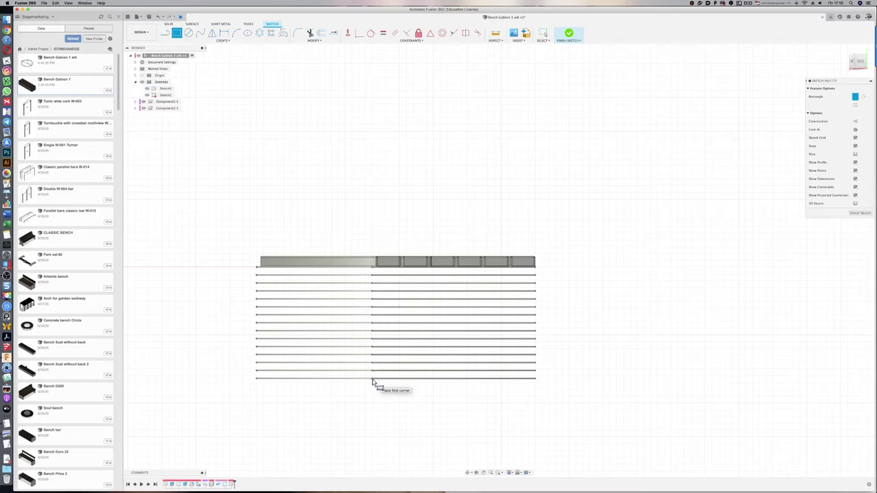
pyautogui.scroll(2, 487, 335)
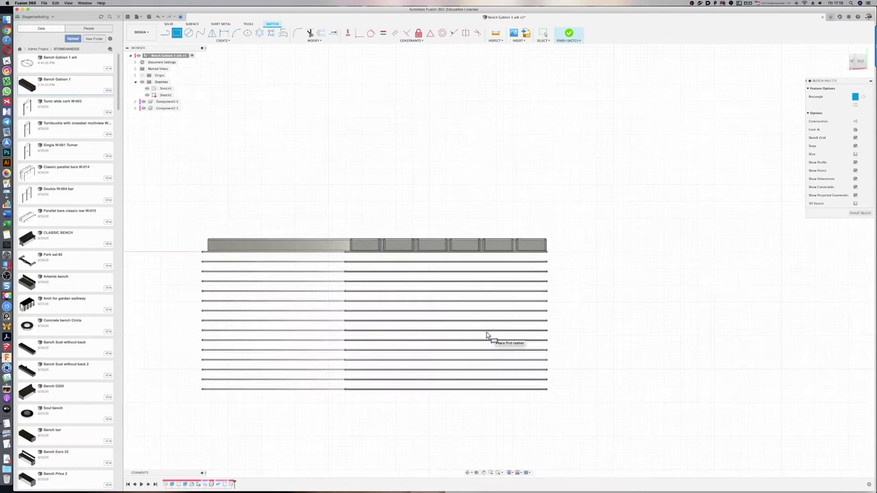
pyautogui.click(346, 392)
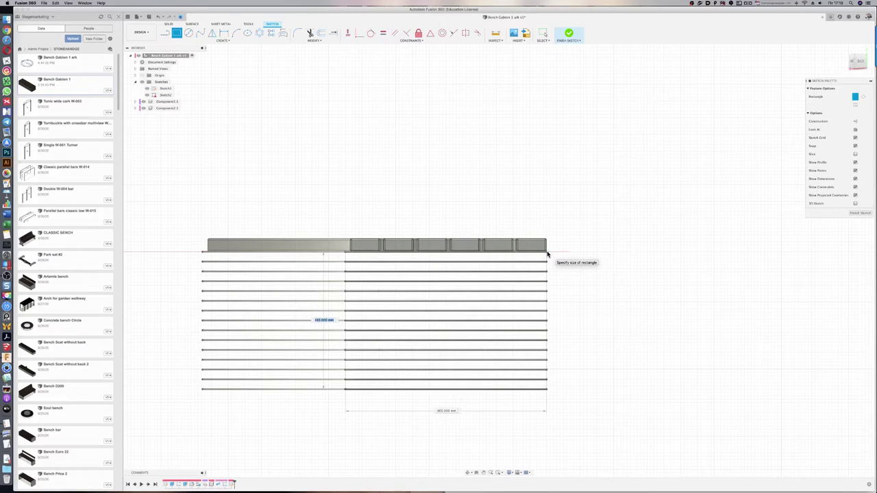
pyautogui.click(547, 252)
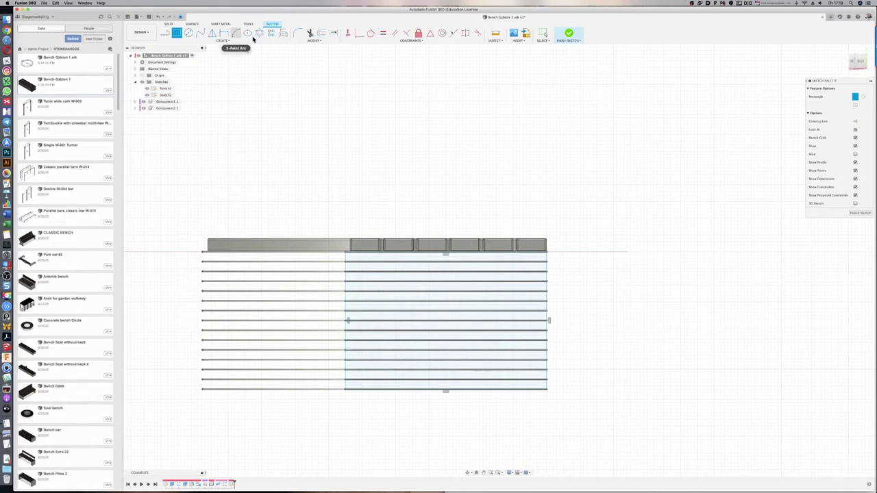
# Step: Round all four rectangle corners with 10 mm sketch fillets
pyautogui.click(298, 33)
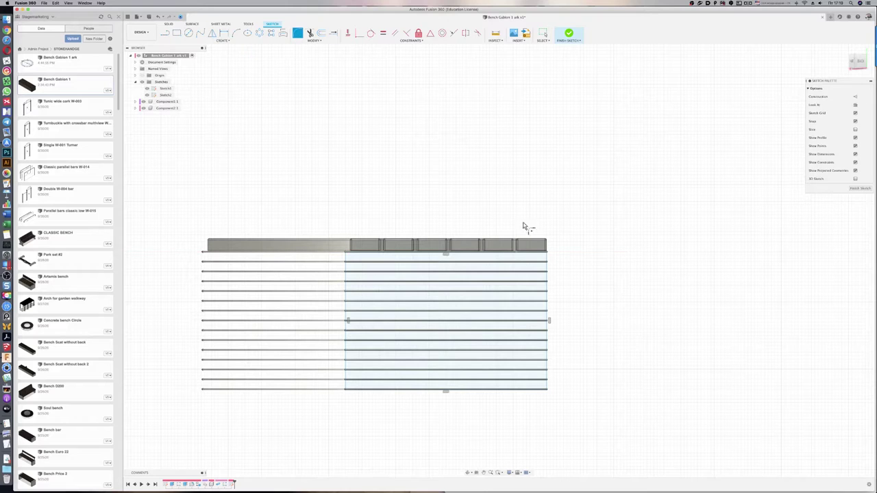
pyautogui.click(547, 256)
pyautogui.click(548, 251)
pyautogui.click(548, 390)
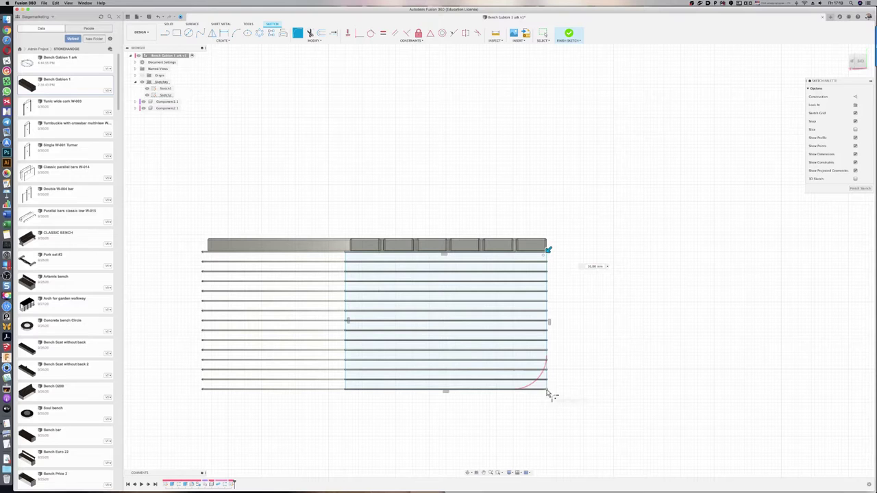
pyautogui.click(344, 390)
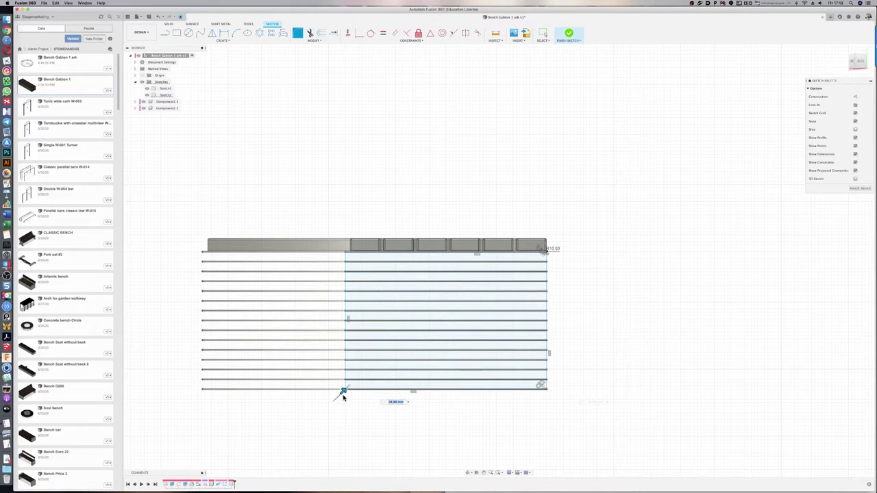
pyautogui.click(346, 252)
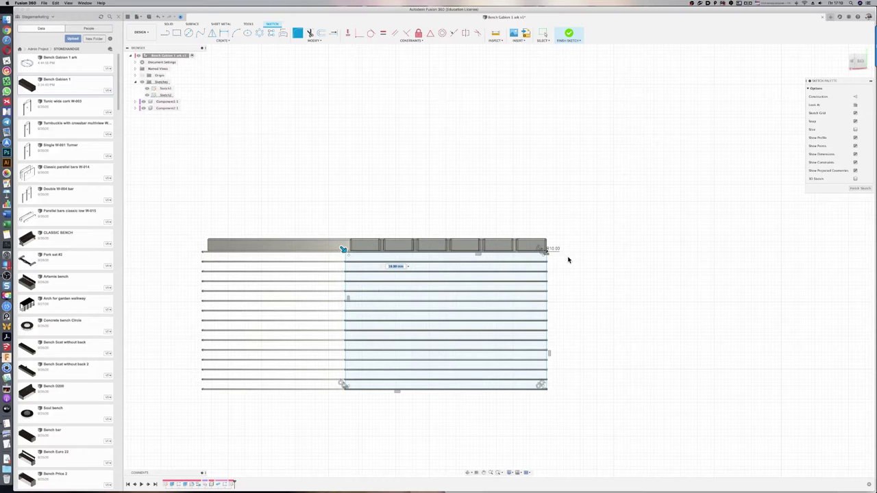
pyautogui.press('Escape')
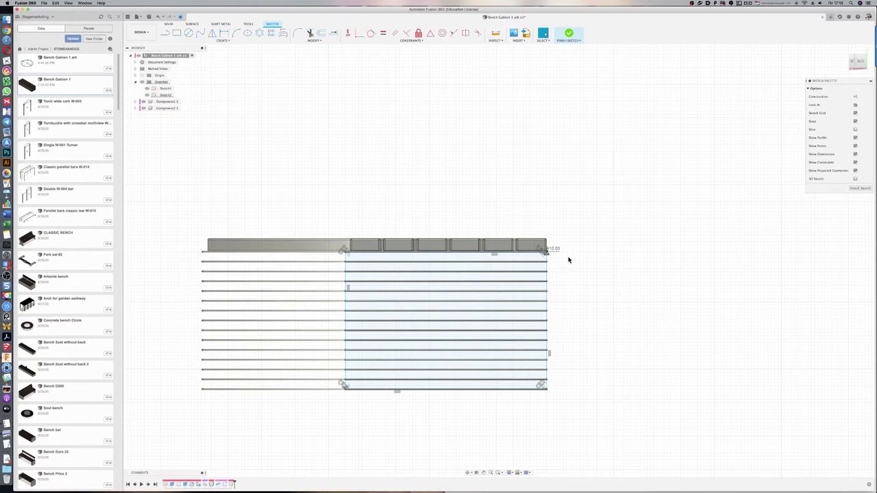
# Step: Nudge the rounded rectangle's right and top edges into place, comparing with the reference photo
pyautogui.scroll(3, 554, 329)
pyautogui.scroll(2, 556, 327)
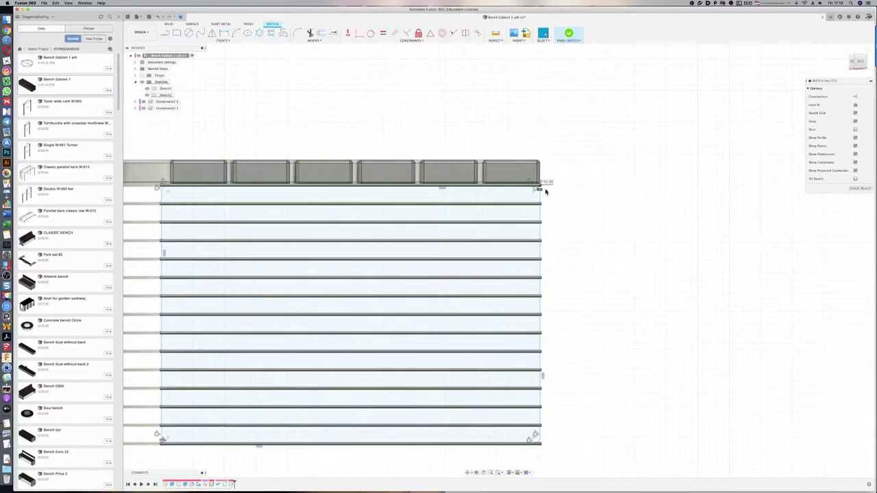
pyautogui.scroll(2, 538, 180)
pyautogui.scroll(2, 564, 190)
pyautogui.scroll(1, 565, 195)
pyautogui.scroll(1, 549, 221)
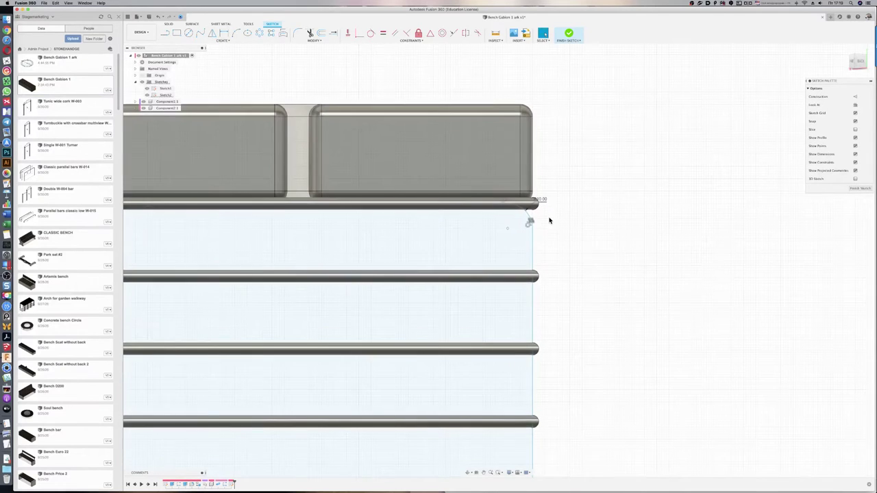
pyautogui.moveTo(533, 251); pyautogui.dragTo(545, 250)
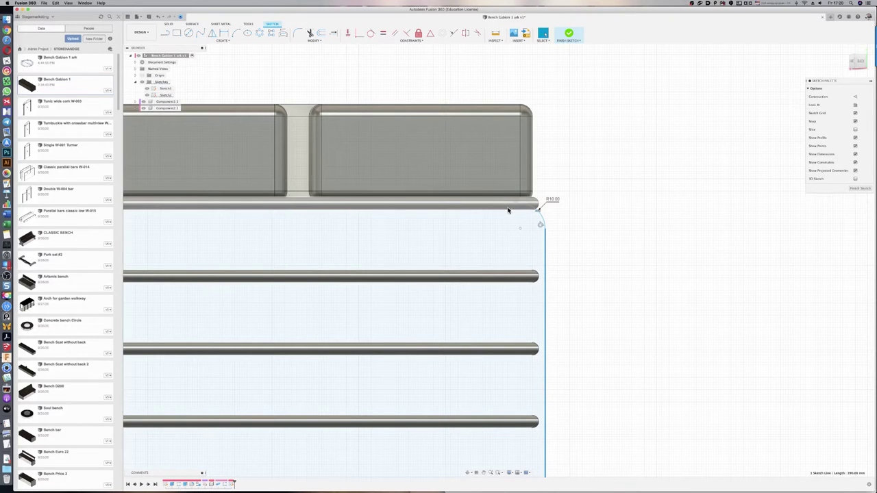
pyautogui.moveTo(508, 207); pyautogui.dragTo(512, 200)
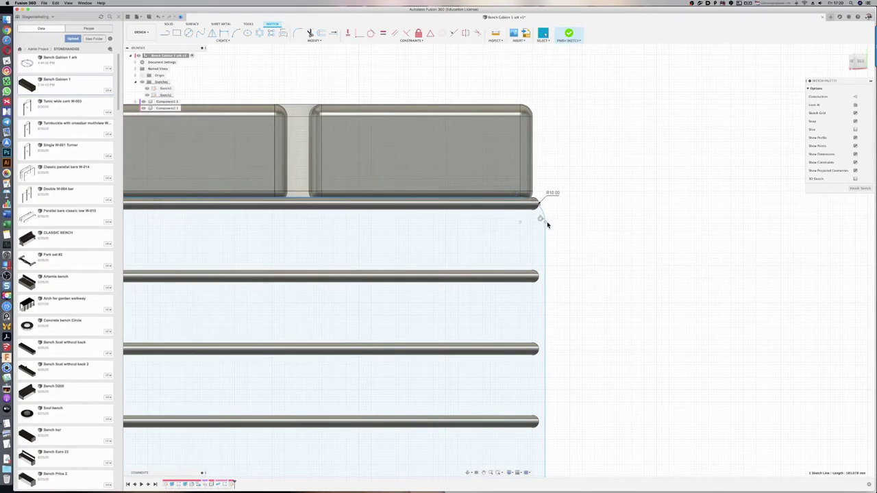
pyautogui.moveTo(545, 229); pyautogui.dragTo(547, 226)
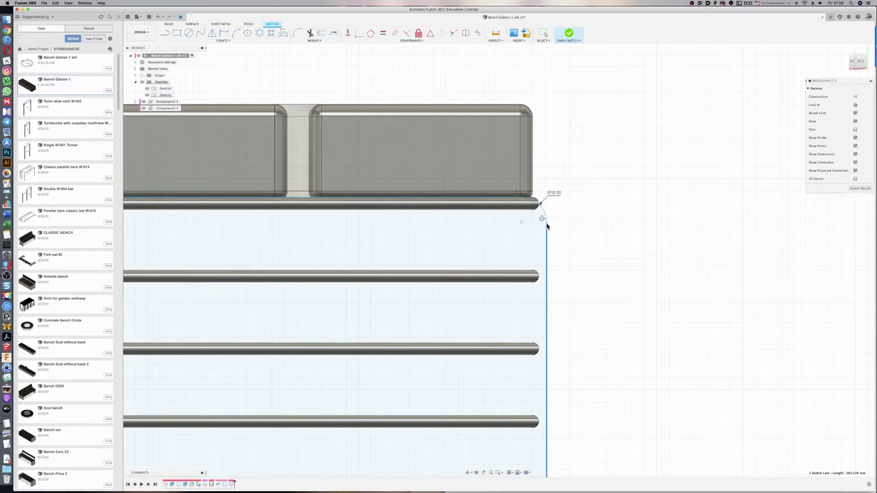
pyautogui.press('super+Tab')
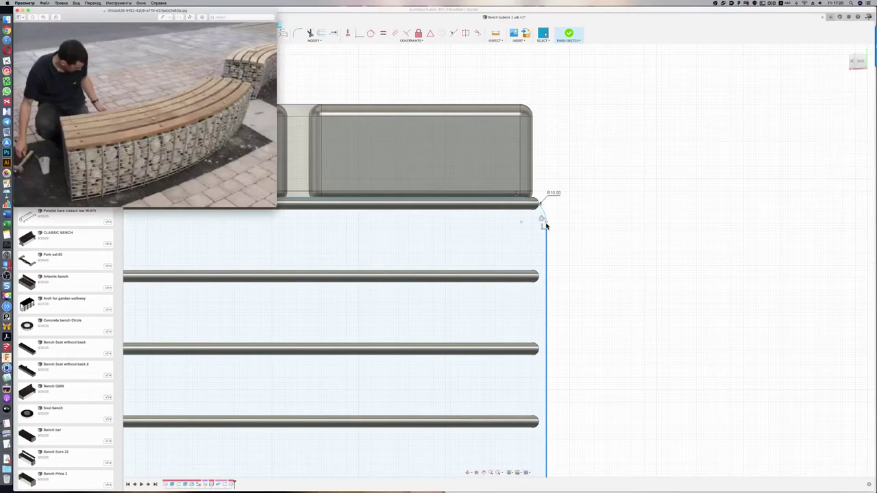
pyautogui.press('super+Tab')
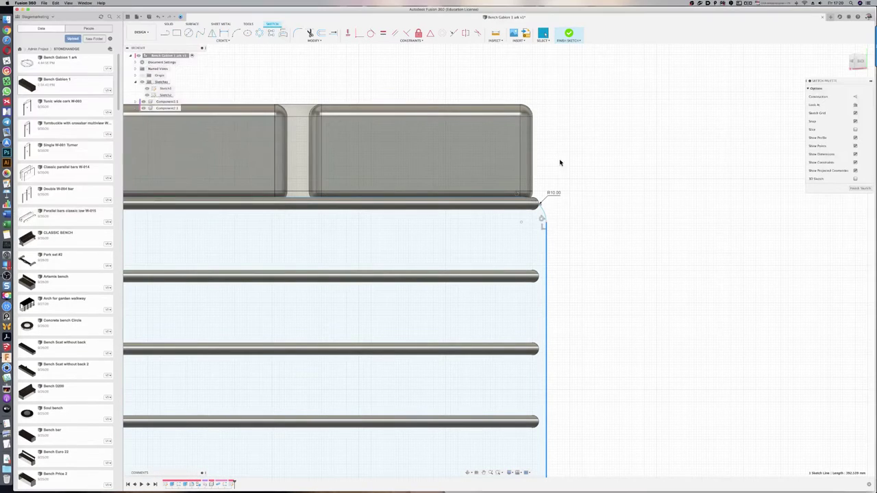
pyautogui.scroll(-3, 558, 149)
pyautogui.scroll(-1, 534, 154)
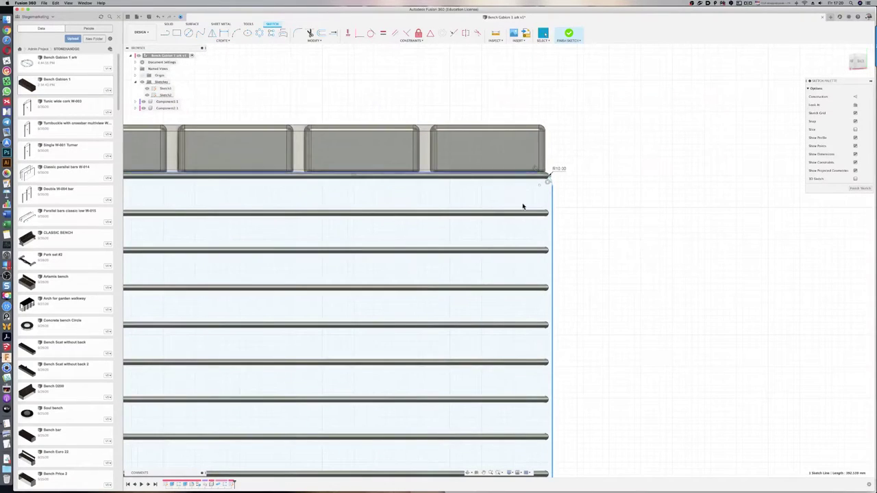
pyautogui.scroll(1, 541, 219)
pyautogui.scroll(2, 551, 222)
pyautogui.moveTo(547, 219); pyautogui.dragTo(546, 220)
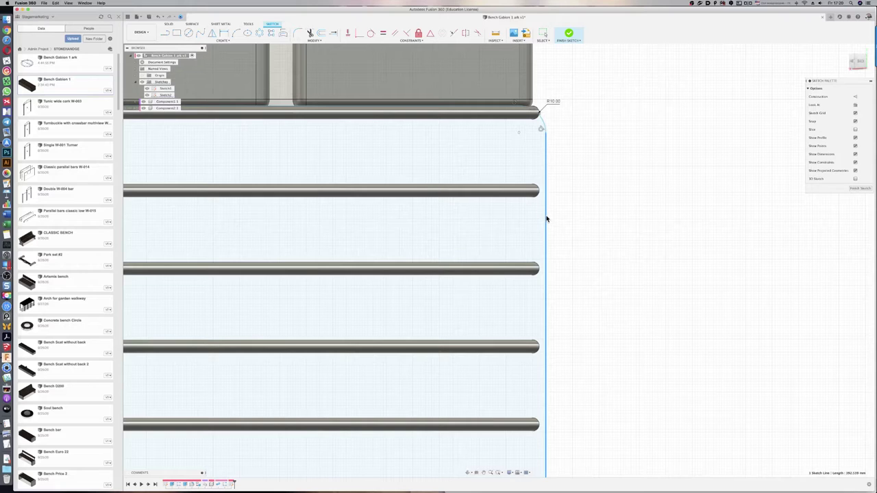
pyautogui.press('Escape')
# Step: Move the top sketch line onto the top rail and the bottom line onto the bottom rail
pyautogui.moveTo(519, 110); pyautogui.dragTo(513, 106)
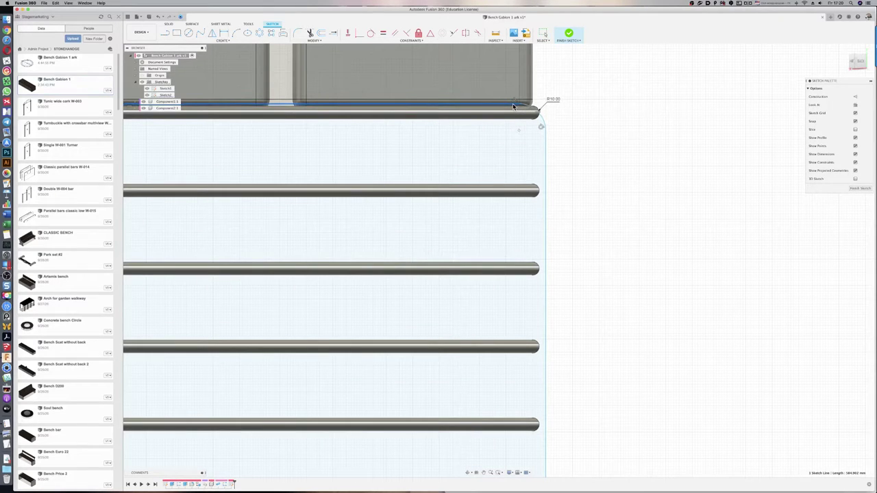
pyautogui.moveTo(513, 106); pyautogui.dragTo(518, 104)
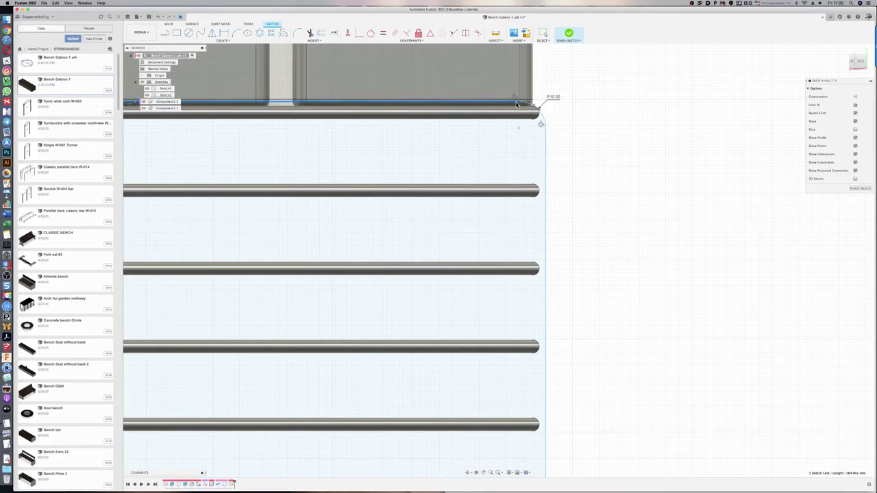
pyautogui.scroll(-1, 456, 143)
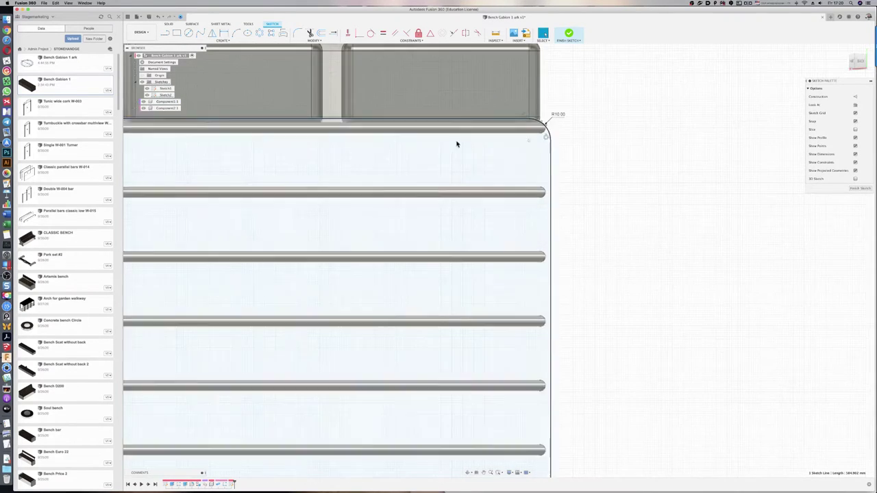
pyautogui.scroll(-2, 457, 143)
pyautogui.scroll(-2, 476, 149)
pyautogui.scroll(-1, 477, 151)
pyautogui.scroll(-2, 478, 151)
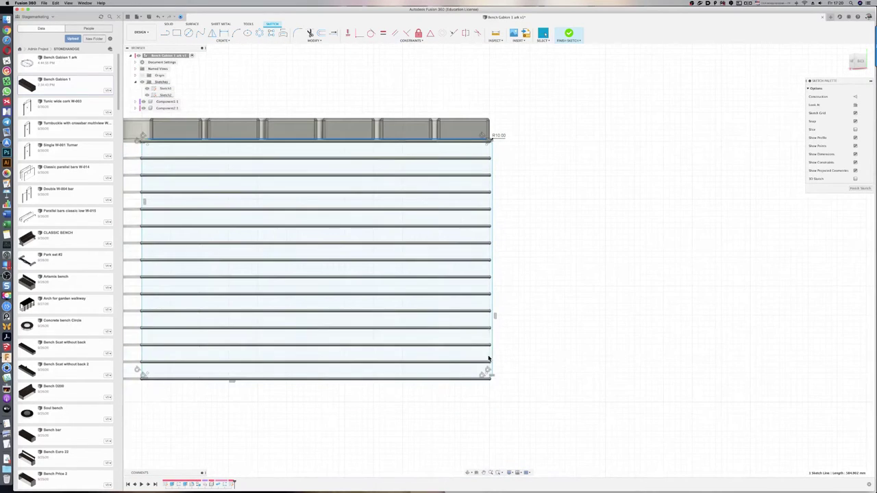
pyautogui.scroll(2, 481, 394)
pyautogui.scroll(2, 490, 380)
pyautogui.scroll(3, 493, 378)
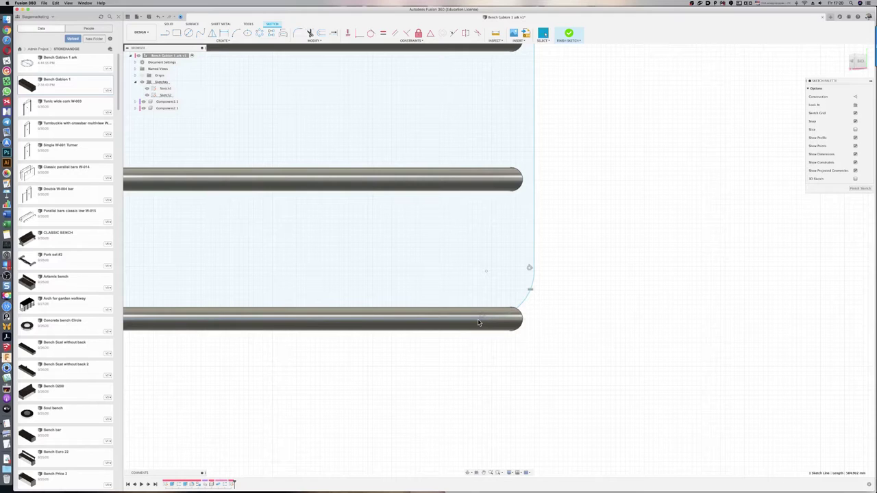
pyautogui.moveTo(478, 323); pyautogui.dragTo(479, 333)
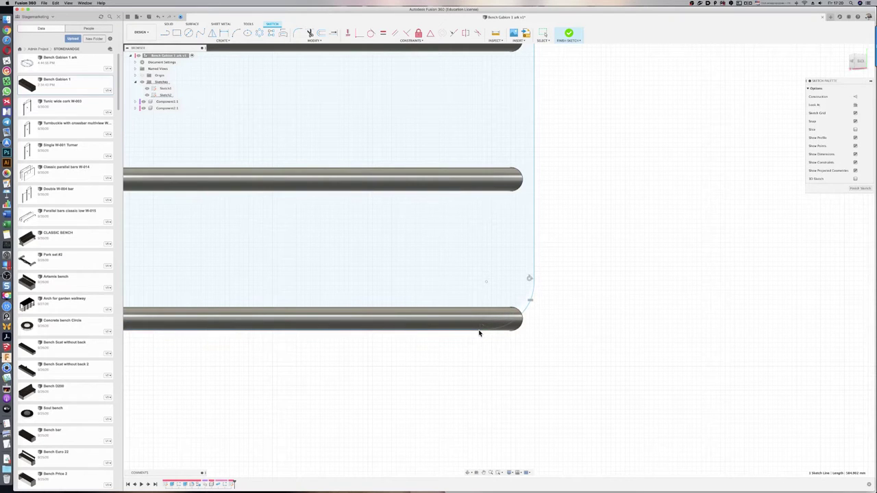
pyautogui.moveTo(478, 333); pyautogui.dragTo(485, 343)
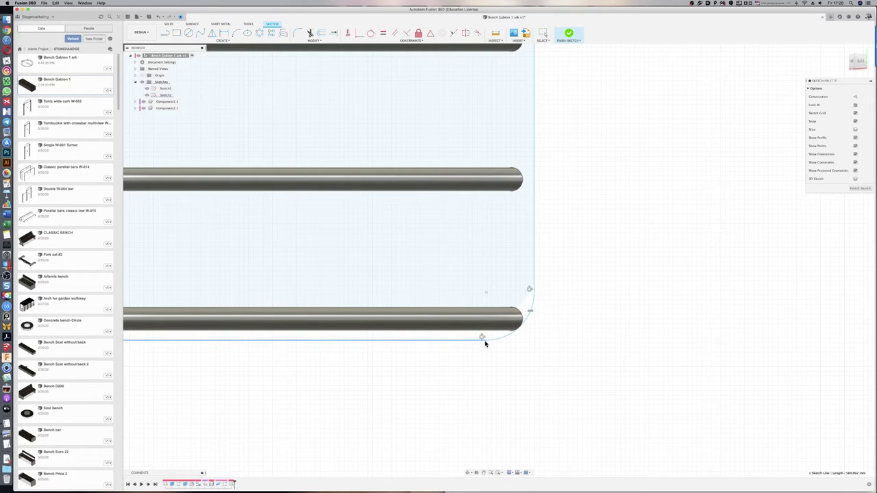
# Step: Drag the left sketch line outward to the rail ends and finish the sketch
pyautogui.scroll(-4, 569, 319)
pyautogui.scroll(-4, 569, 319)
pyautogui.scroll(-4, 572, 319)
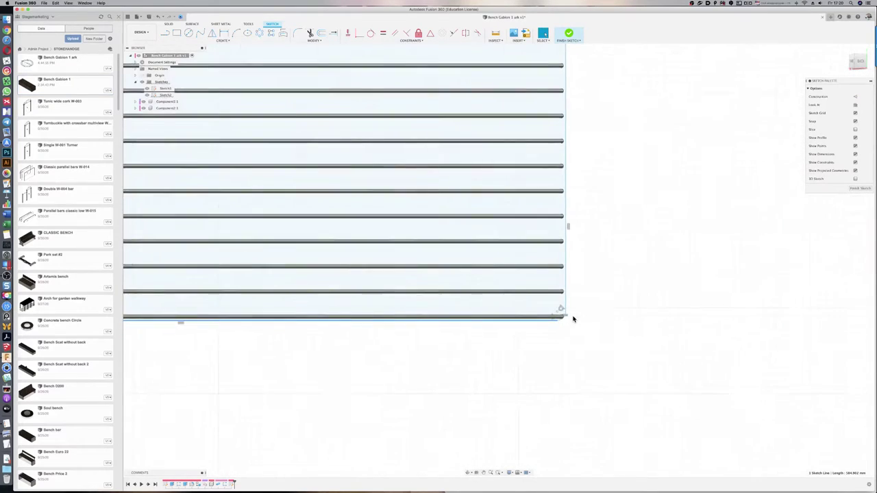
pyautogui.scroll(-2, 573, 319)
pyautogui.scroll(3, 221, 315)
pyautogui.scroll(3, 222, 315)
pyautogui.scroll(3, 274, 312)
pyautogui.scroll(3, 311, 309)
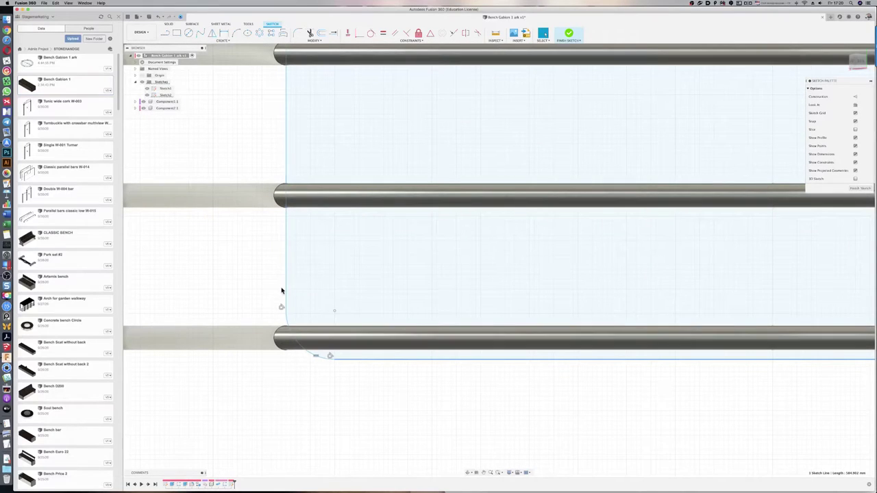
pyautogui.moveTo(286, 286); pyautogui.dragTo(274, 286)
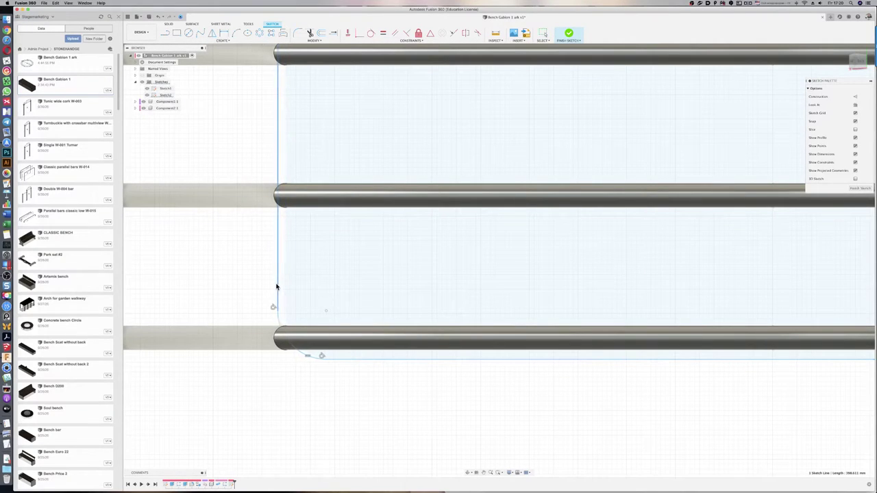
pyautogui.moveTo(273, 287); pyautogui.dragTo(261, 287)
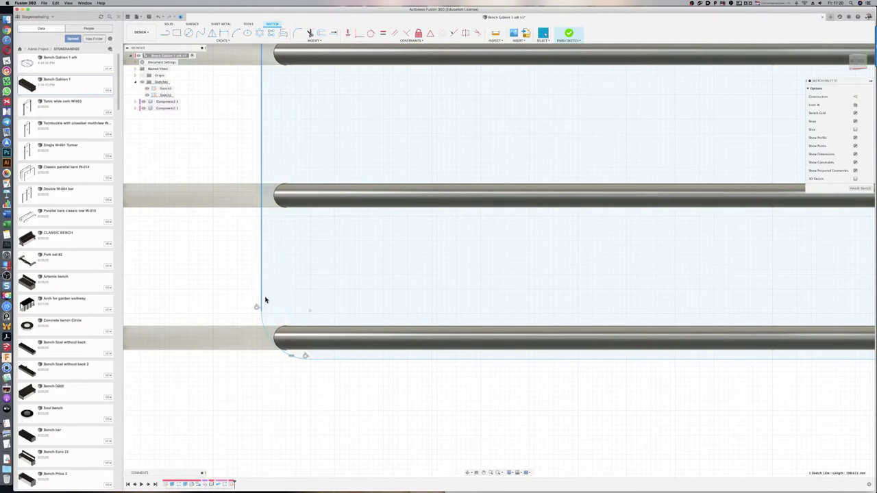
pyautogui.scroll(-1, 287, 382)
pyautogui.scroll(-2, 286, 384)
pyautogui.scroll(-2, 286, 384)
pyautogui.scroll(-2, 286, 384)
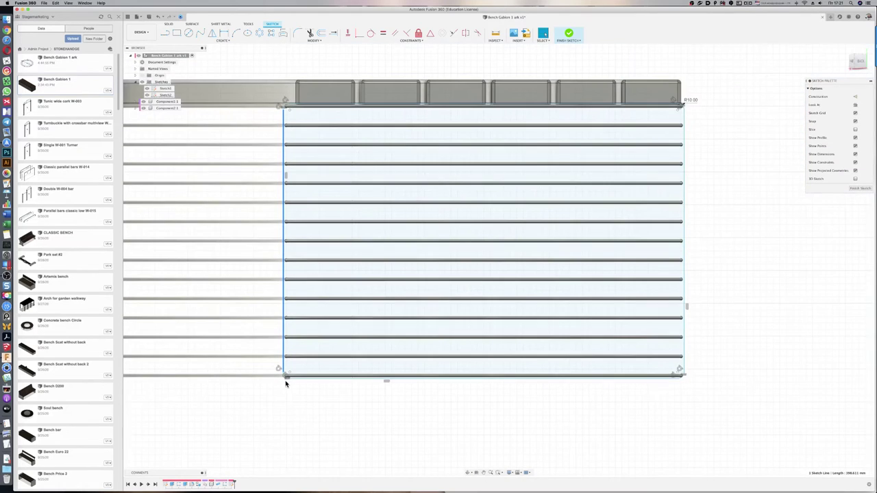
pyautogui.click(860, 189)
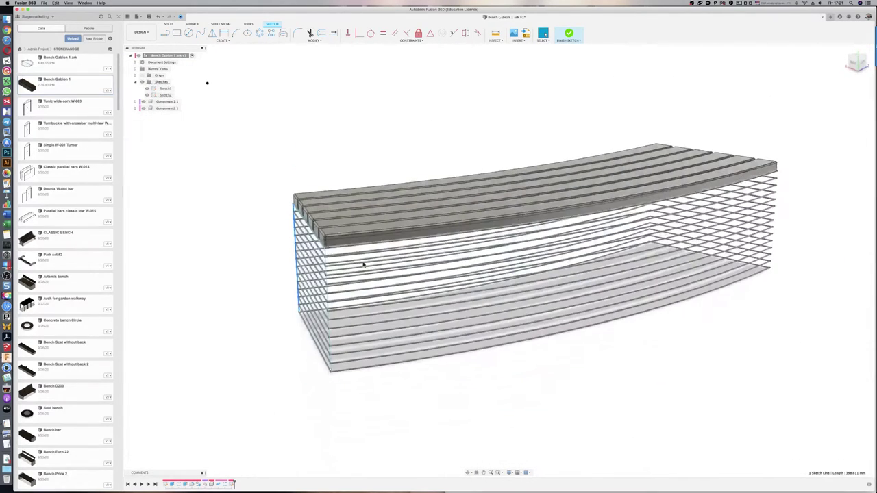
# Step: Pipe along Sketch2's rounded outline as new Component3, then view the bench from the back
pyautogui.press('s')
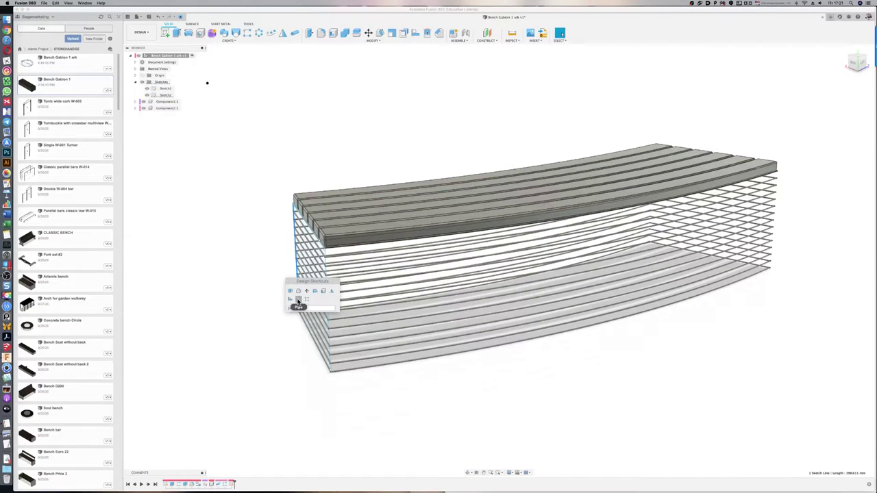
pyautogui.click(295, 290)
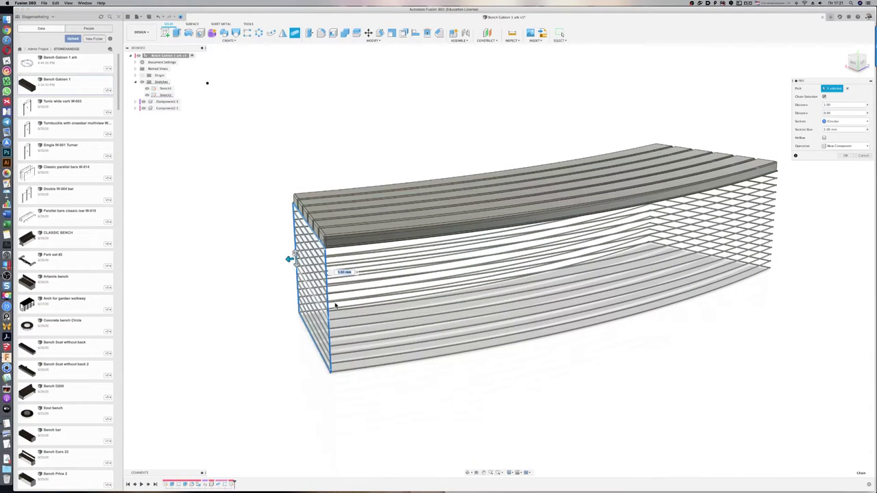
pyautogui.click(845, 156)
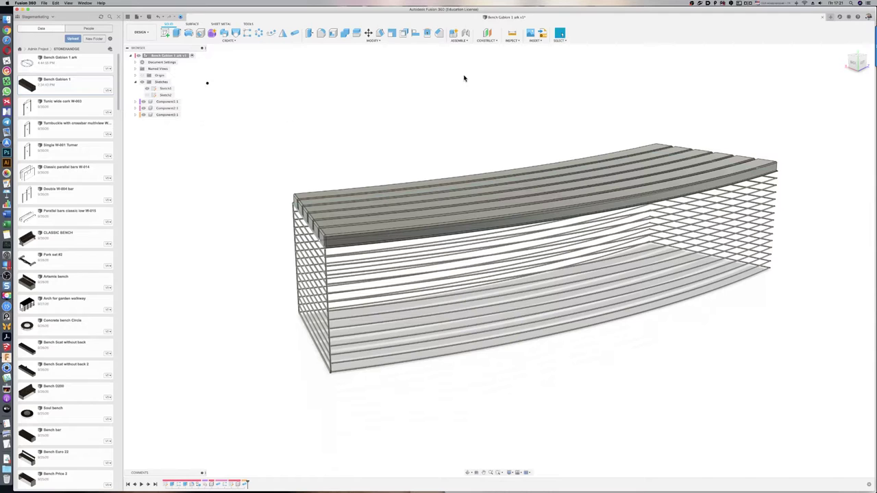
pyautogui.click(853, 63)
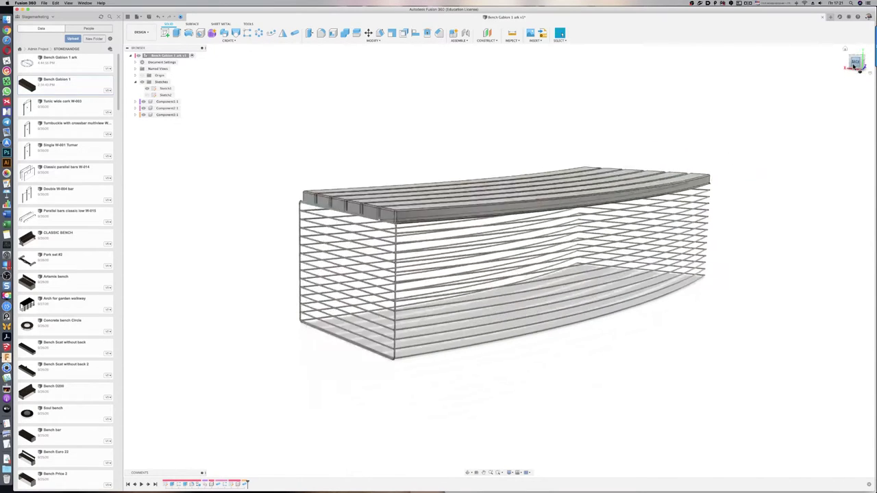
# Step: Show Sketch2 again and select its bottom line over the back panel
pyautogui.scroll(2, 429, 254)
pyautogui.scroll(2, 428, 254)
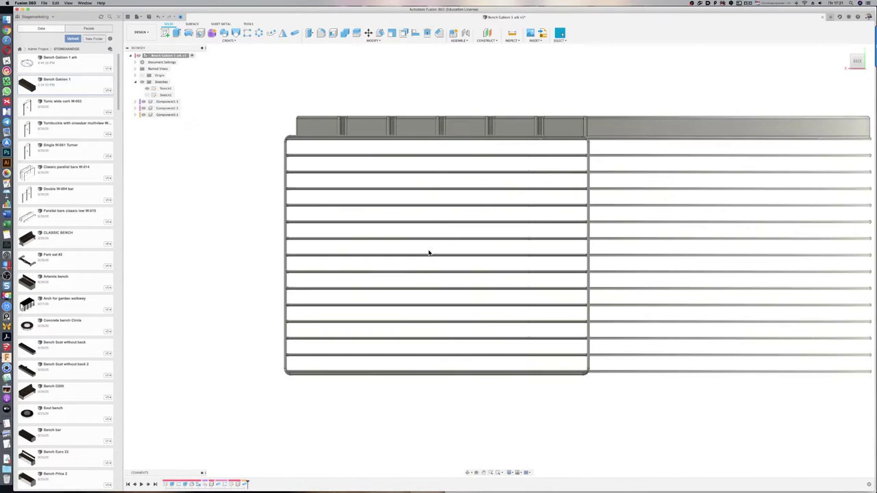
pyautogui.scroll(2, 429, 253)
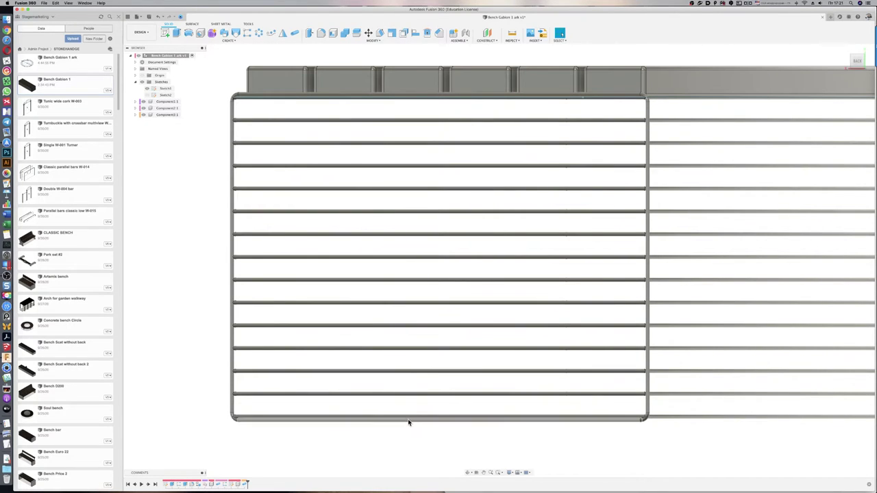
pyautogui.click(147, 94)
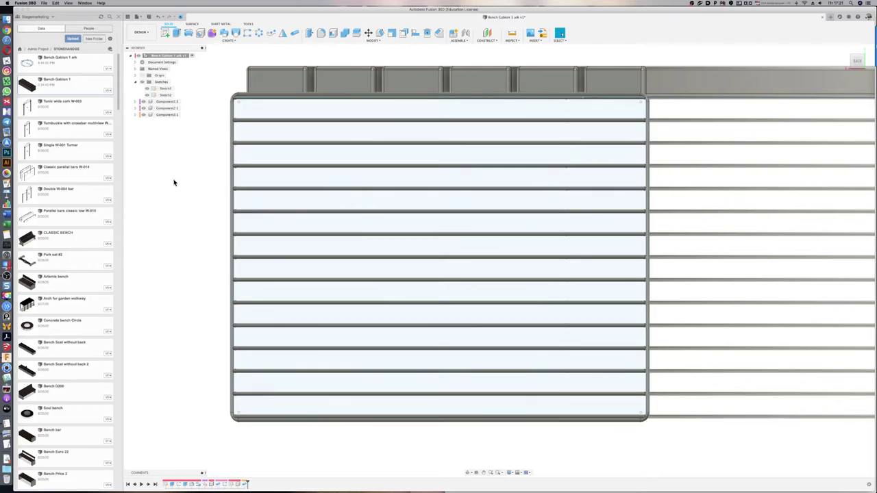
pyautogui.click(368, 420)
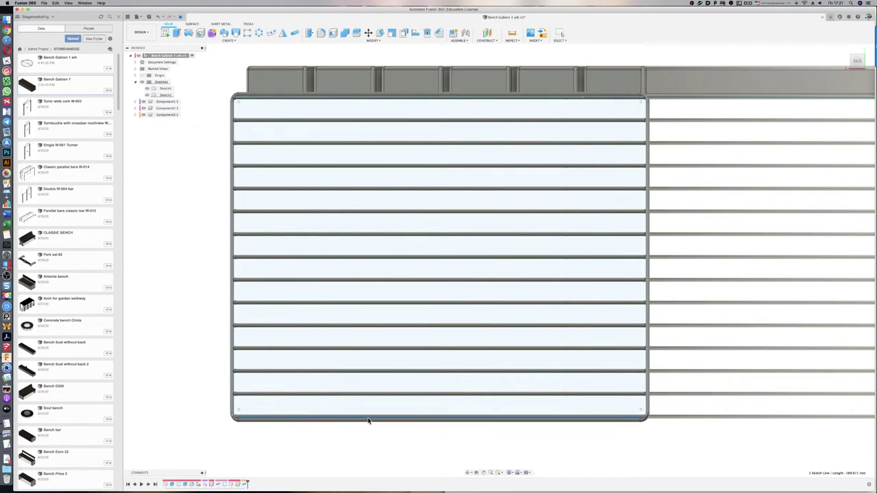
# Step: Inspect the overlapping items at the bottom edge in the selection list, then clear the selection
pyautogui.scroll(3, 587, 414)
pyautogui.scroll(3, 593, 431)
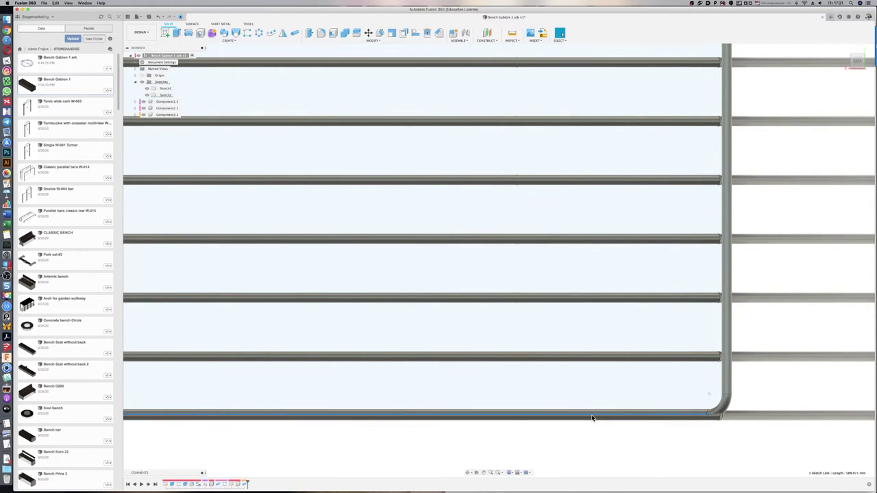
pyautogui.scroll(2, 637, 428)
pyautogui.scroll(2, 720, 413)
pyautogui.scroll(2, 721, 398)
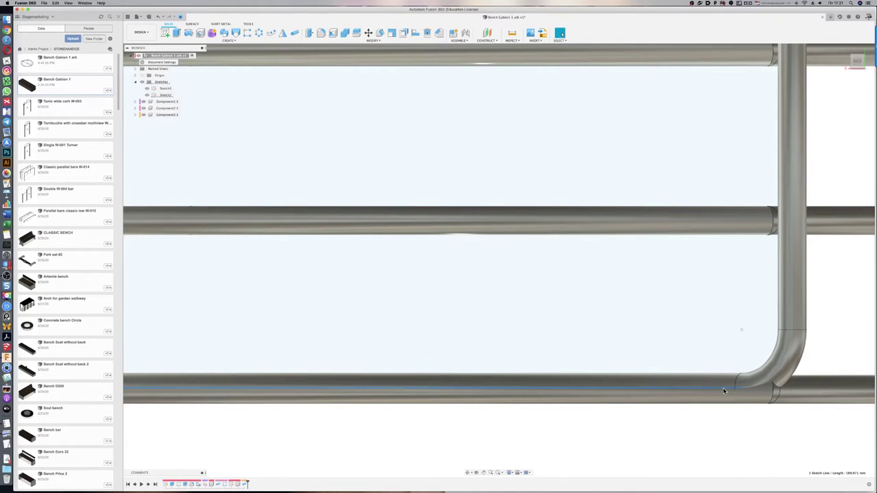
pyautogui.click(724, 392)
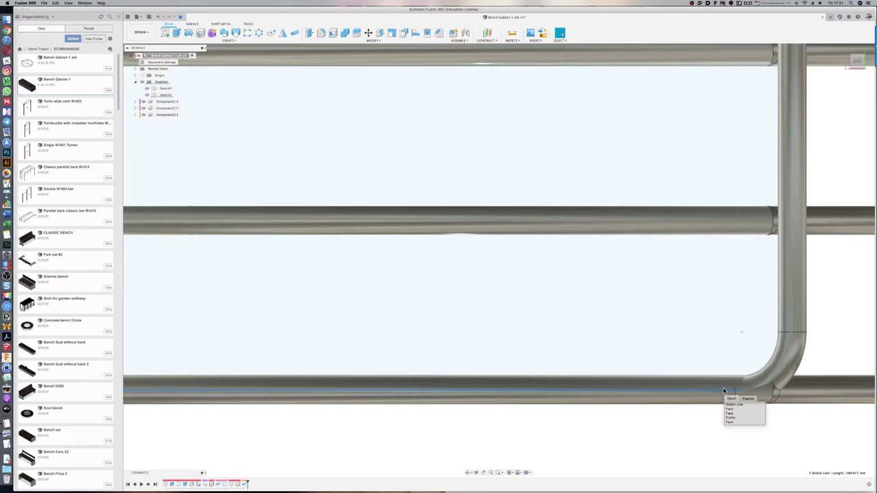
pyautogui.scroll(-3, 656, 421)
pyautogui.scroll(-2, 656, 424)
pyautogui.scroll(-3, 654, 426)
pyautogui.scroll(-3, 654, 425)
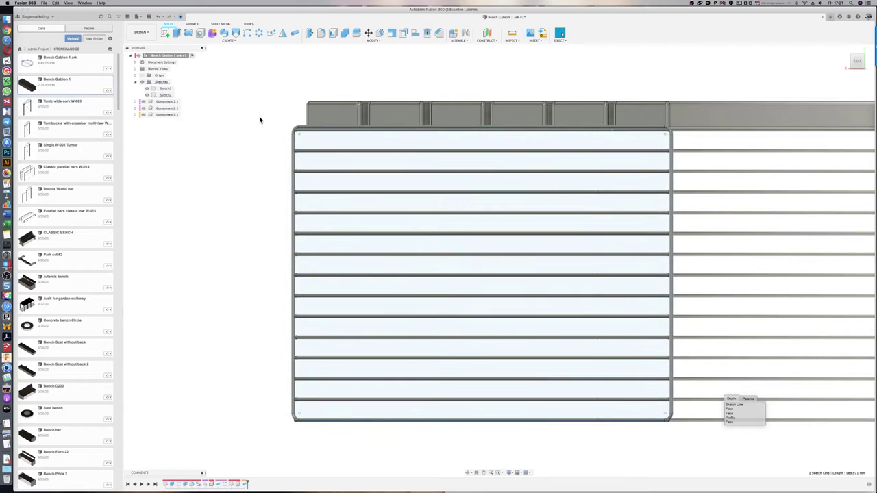
pyautogui.scroll(2, 295, 116)
pyautogui.scroll(2, 422, 138)
pyautogui.scroll(2, 424, 141)
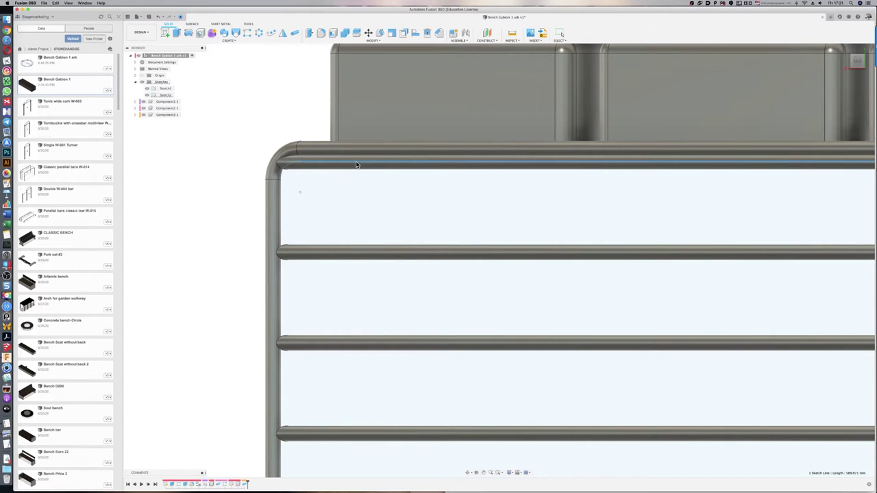
pyautogui.press('Escape')
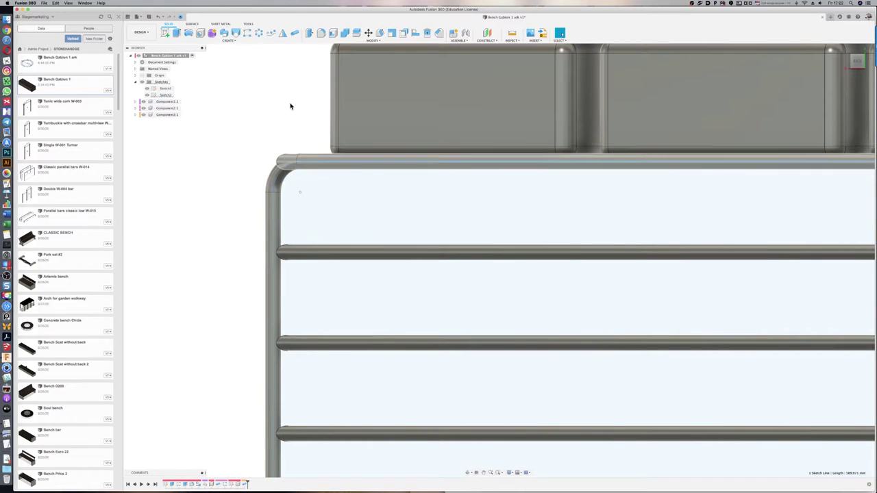
pyautogui.scroll(-2, 290, 106)
pyautogui.scroll(-1, 290, 106)
pyautogui.scroll(-1, 292, 116)
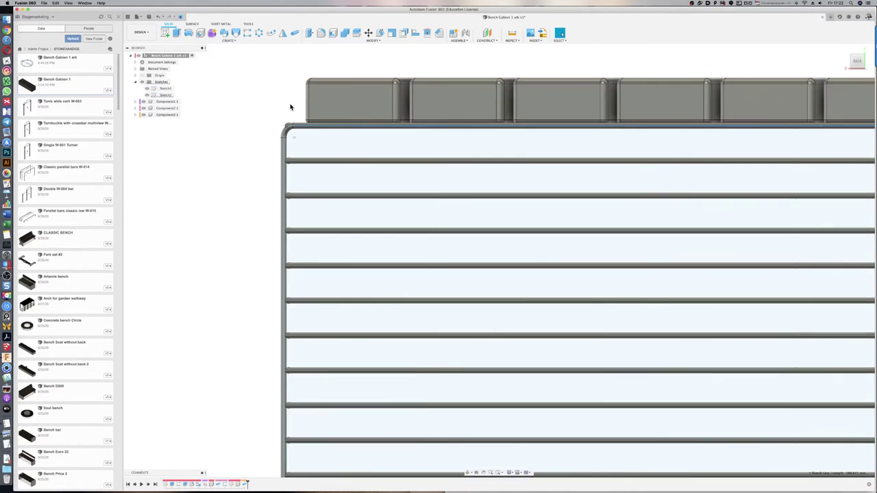
pyautogui.scroll(-2, 293, 130)
pyautogui.scroll(2, 296, 158)
pyautogui.scroll(2, 296, 159)
pyautogui.scroll(2, 294, 153)
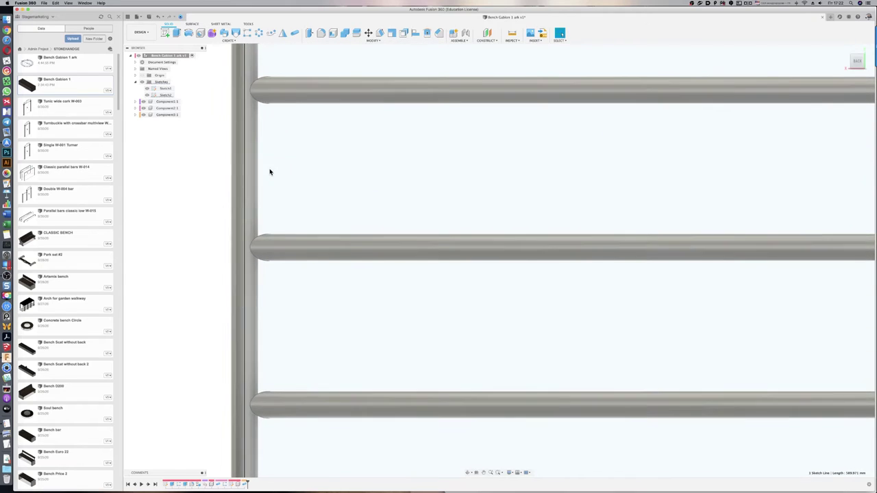
# Step: Nudge the left sketch line slightly to the right
pyautogui.moveTo(245, 213); pyautogui.dragTo(251, 213)
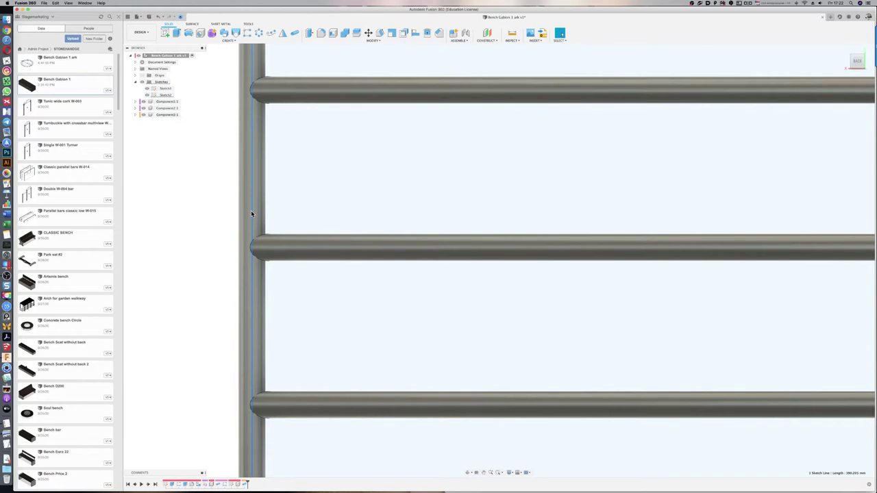
pyautogui.moveTo(251, 213); pyautogui.dragTo(252, 213)
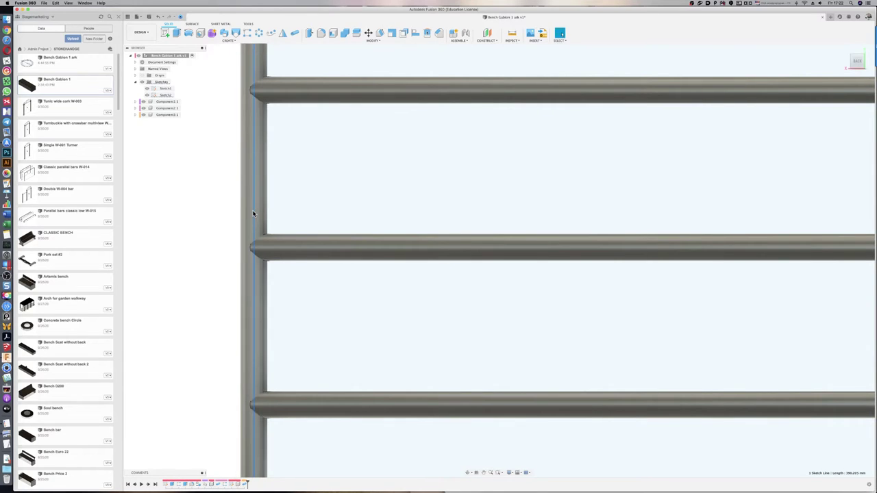
pyautogui.scroll(-2, 252, 213)
pyautogui.scroll(-3, 183, 233)
pyautogui.scroll(-2, 183, 234)
pyautogui.scroll(-3, 184, 235)
pyautogui.scroll(-3, 185, 235)
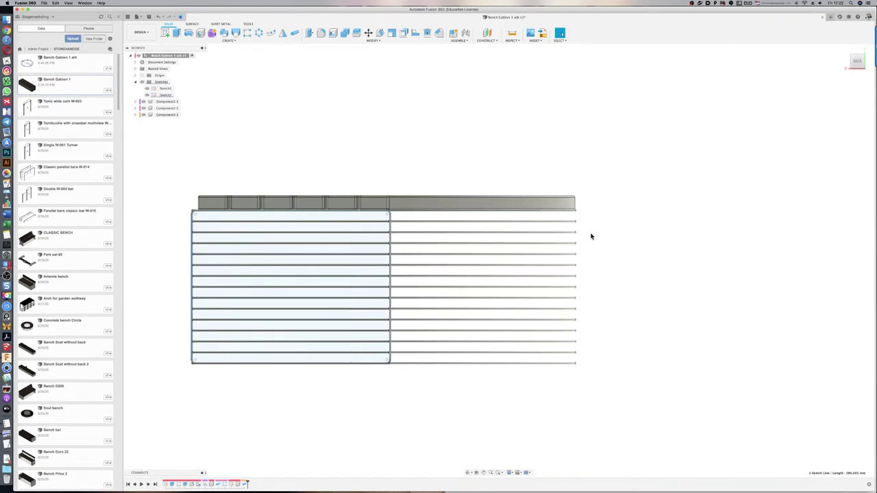
pyautogui.scroll(2, 388, 206)
pyautogui.scroll(3, 388, 215)
pyautogui.scroll(3, 389, 226)
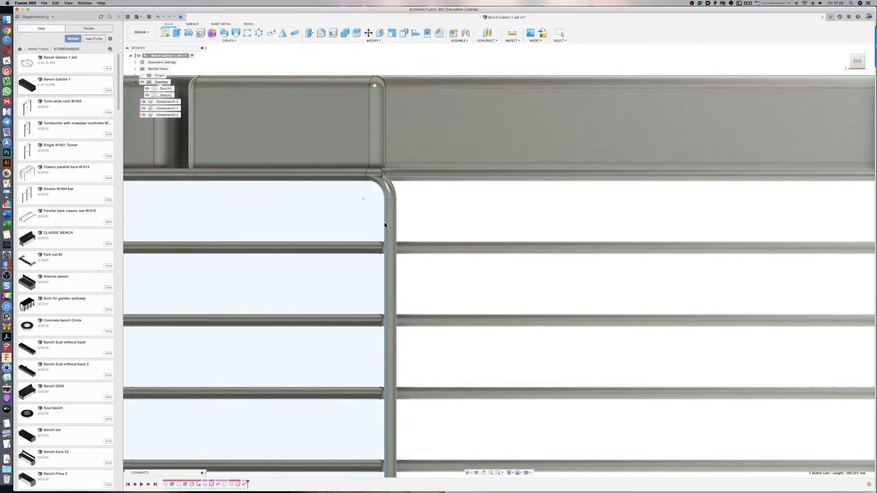
# Step: Shift the vertical sketch line at the frame's top corner right to line up with the rail corner
pyautogui.click(383, 225)
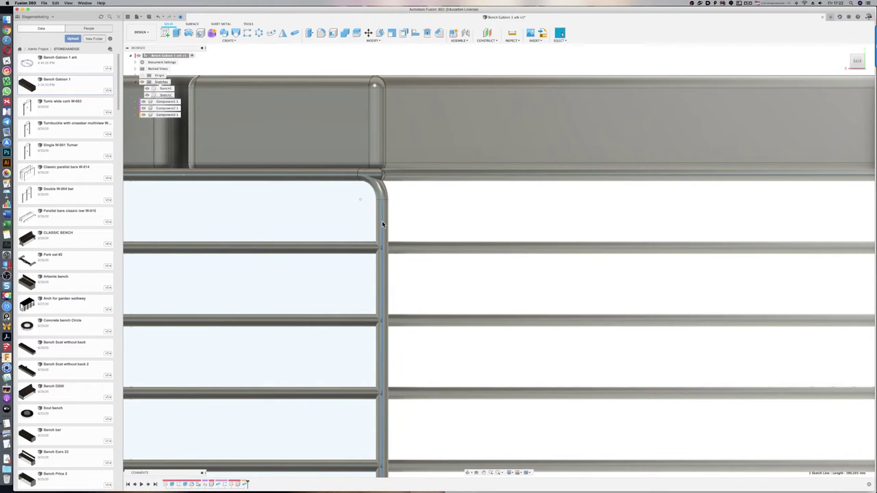
pyautogui.moveTo(382, 224); pyautogui.dragTo(385, 224)
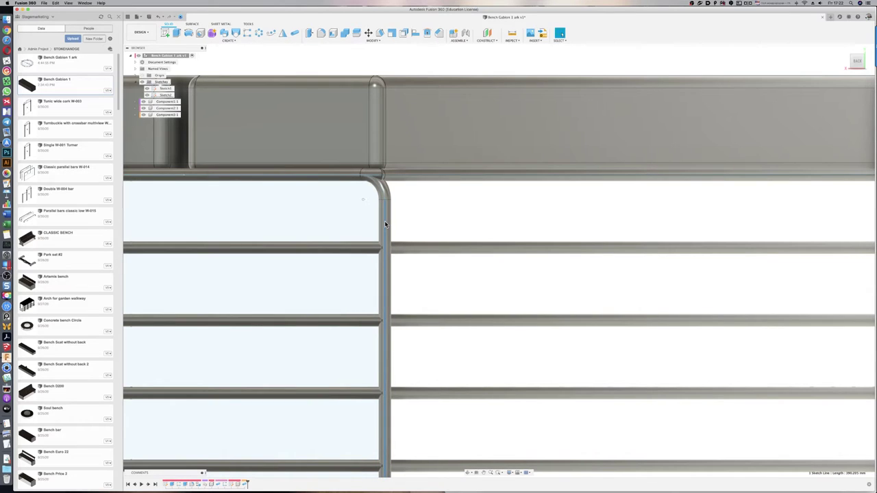
pyautogui.moveTo(385, 225); pyautogui.dragTo(385, 225)
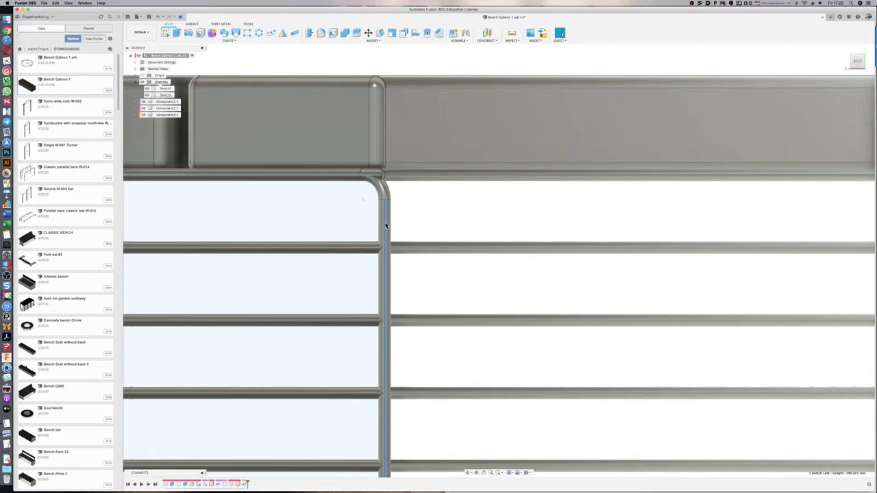
pyautogui.scroll(-2, 385, 224)
pyautogui.scroll(-3, 385, 224)
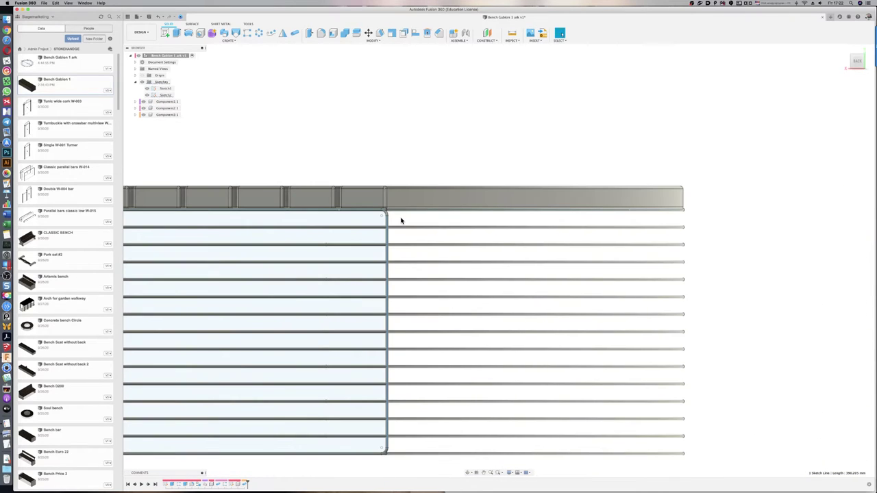
pyautogui.scroll(-2, 401, 221)
pyautogui.scroll(-1, 401, 219)
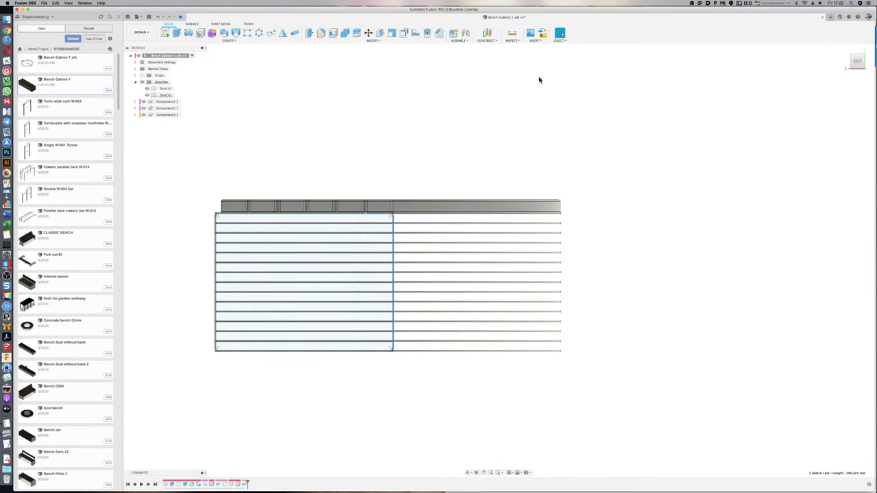
pyautogui.moveTo(519, 98)
pyautogui.keyDown('shift'); pyautogui.mouseDown(button='middle')
pyautogui.moveTo(504, 108)
pyautogui.moveTo(598, 120)
pyautogui.moveTo(557, 119)
pyautogui.mouseUp(button='middle'); pyautogui.keyUp('shift')
# Step: Orbit to a three-quarter view and compare the bench with the reference photo
pyautogui.moveTo(395, 121)
pyautogui.keyDown('shift'); pyautogui.mouseDown(button='middle')
pyautogui.moveTo(365, 117)
pyautogui.moveTo(404, 126)
pyautogui.mouseUp(button='middle'); pyautogui.keyUp('shift')
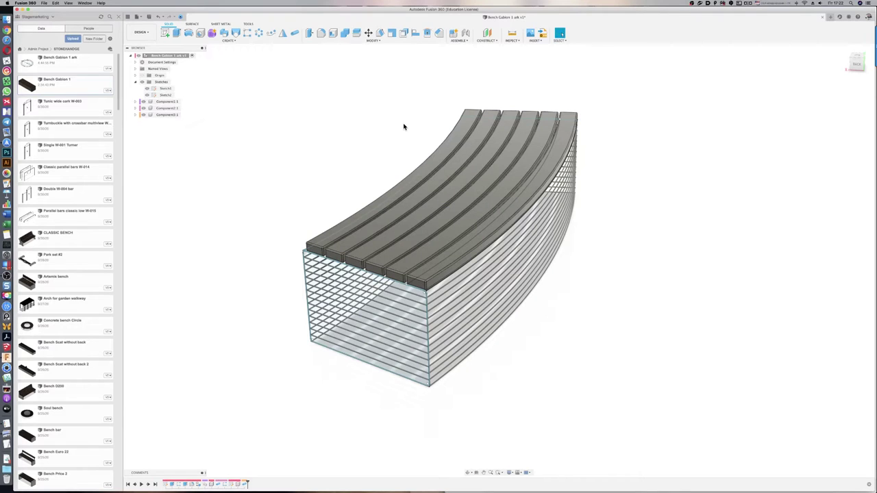
pyautogui.press('super+Tab')
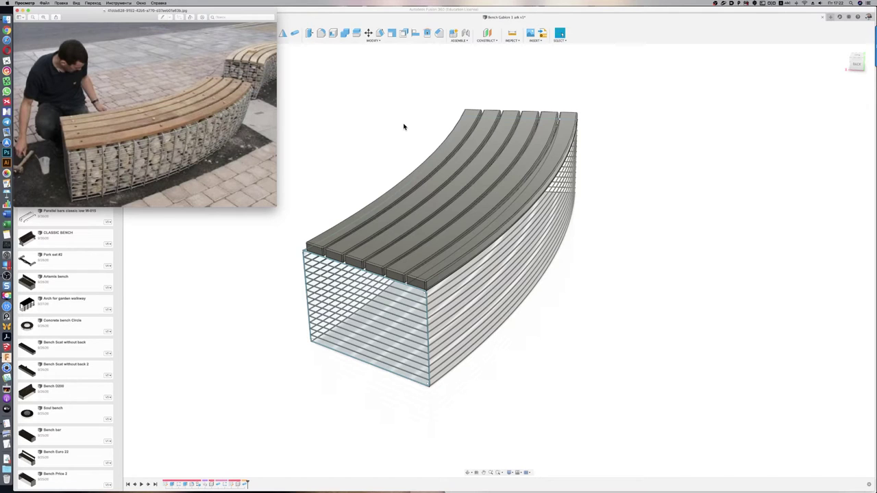
pyautogui.press('super+Tab')
pyautogui.keyDown('shift'); pyautogui.moveTo(342, 179); pyautogui.dragTo(325, 176, button='middle'); pyautogui.keyUp('shift')
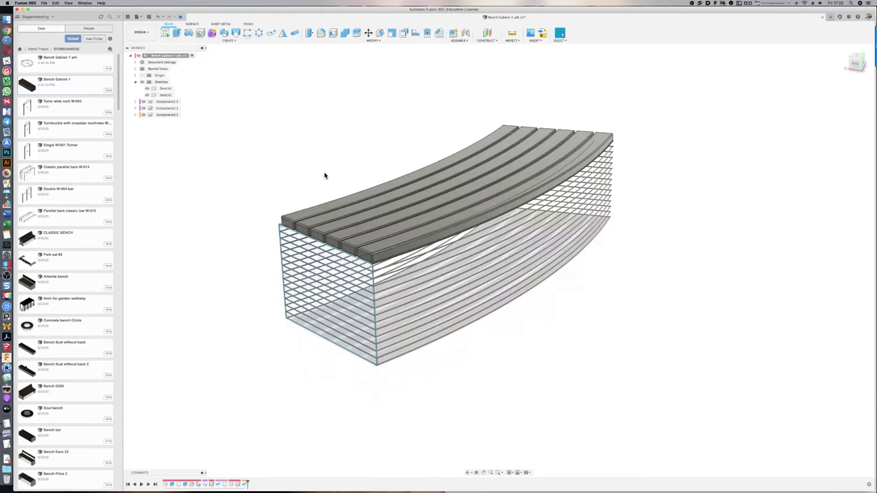
# Step: Start a circular pattern of Bodies with the gabion wire body as the object
pyautogui.click(259, 33)
pyautogui.scroll(-3, 645, 328)
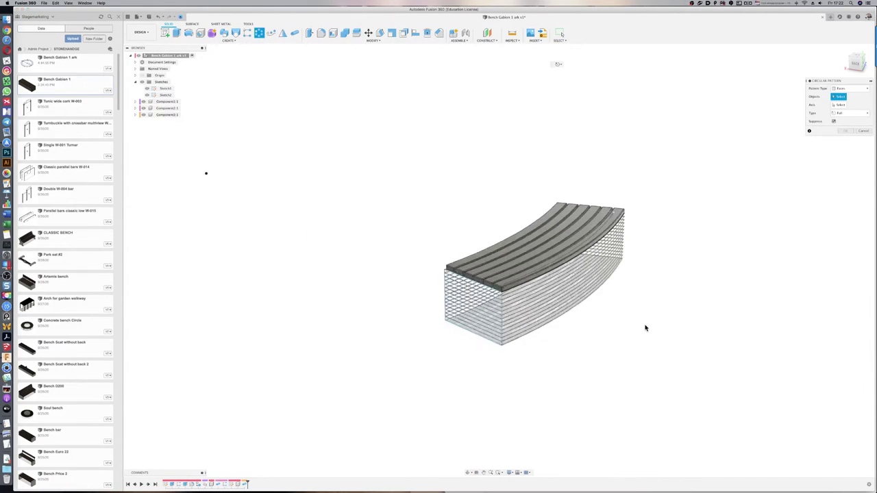
pyautogui.scroll(-1, 644, 328)
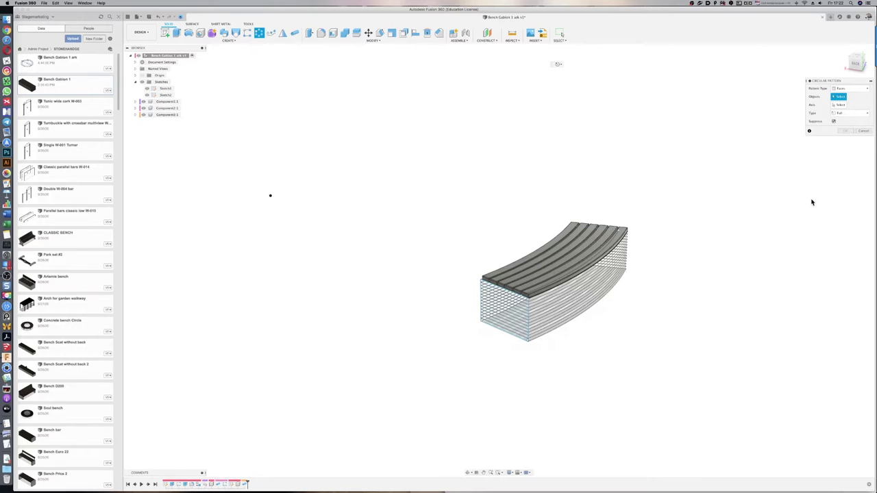
pyautogui.click(850, 88)
pyautogui.click(847, 95)
pyautogui.scroll(4, 521, 317)
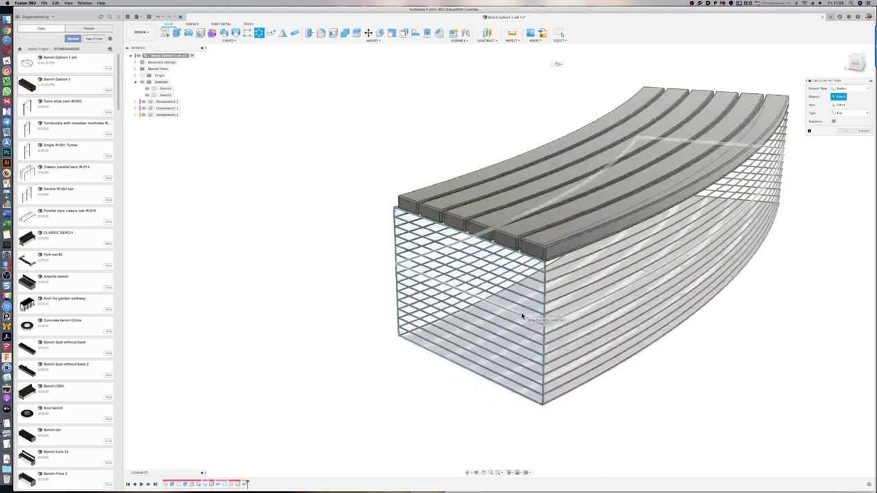
pyautogui.scroll(3, 522, 317)
pyautogui.click(572, 257)
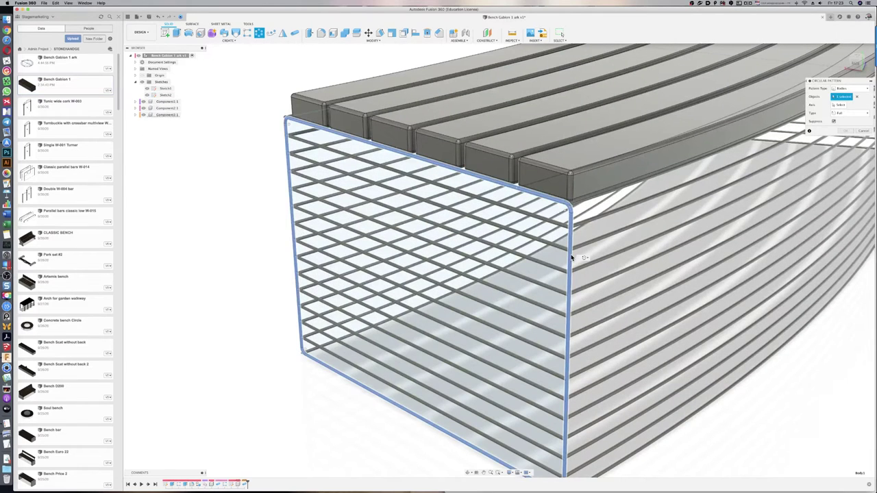
# Step: Pick a bench edge as the pattern's rotation axis, viewing the bench end-on
pyautogui.click(841, 105)
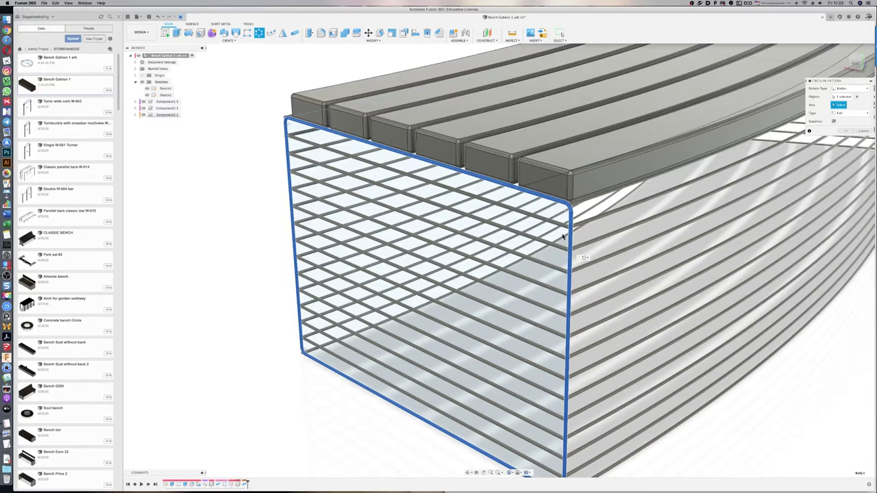
pyautogui.click(586, 255)
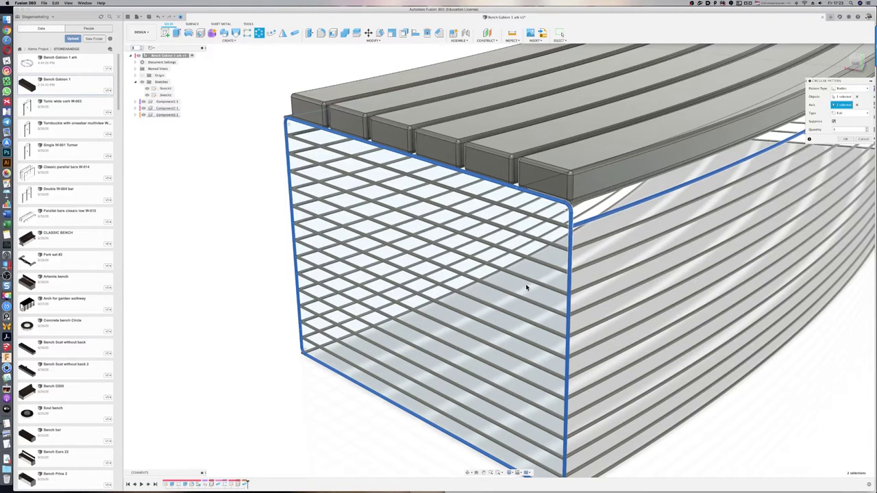
pyautogui.scroll(-3, 526, 287)
pyautogui.scroll(-2, 526, 288)
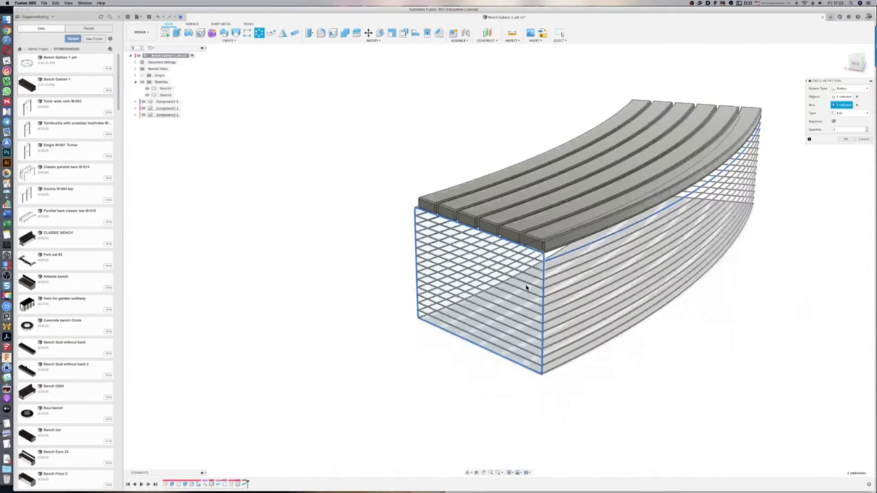
pyautogui.scroll(-2, 526, 287)
pyautogui.keyDown('shift'); pyautogui.moveTo(674, 321); pyautogui.dragTo(689, 322, button='middle'); pyautogui.keyUp('shift')
pyautogui.keyDown('shift'); pyautogui.moveTo(498, 289); pyautogui.dragTo(484, 299, button='middle'); pyautogui.keyUp('shift')
pyautogui.click(854, 115)
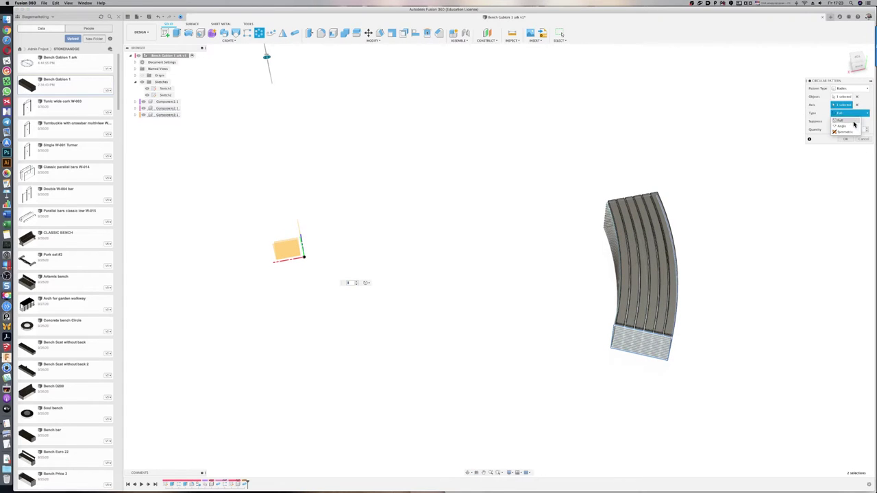
# Step: Set the circular pattern Type to Angle with a total angle of about 30 deg
pyautogui.click(843, 126)
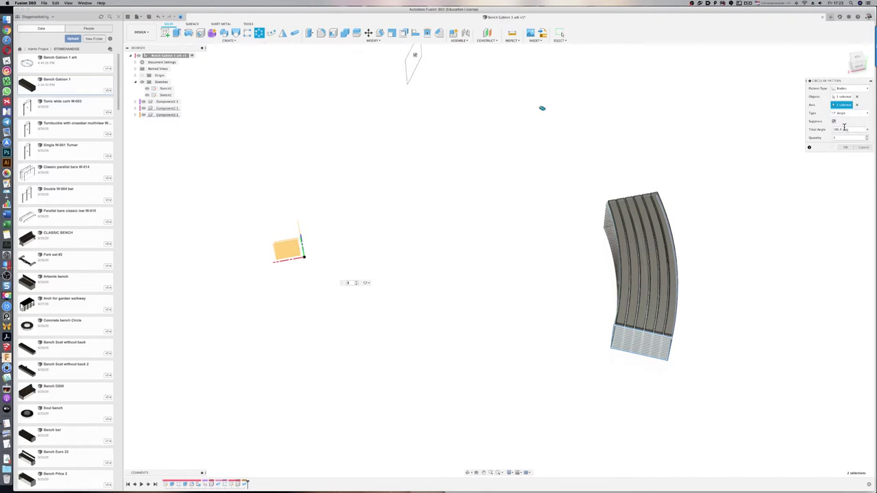
pyautogui.scroll(-2, 479, 186)
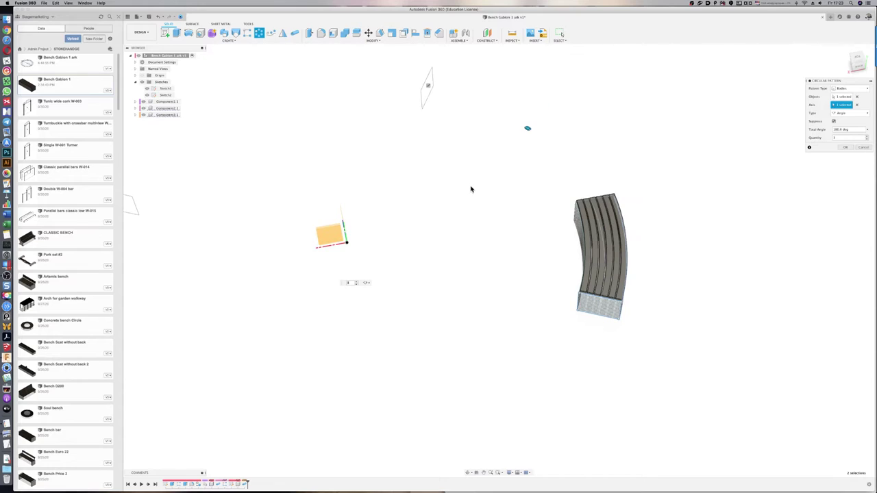
pyautogui.scroll(-2, 465, 210)
pyautogui.moveTo(199, 220); pyautogui.dragTo(578, 187)
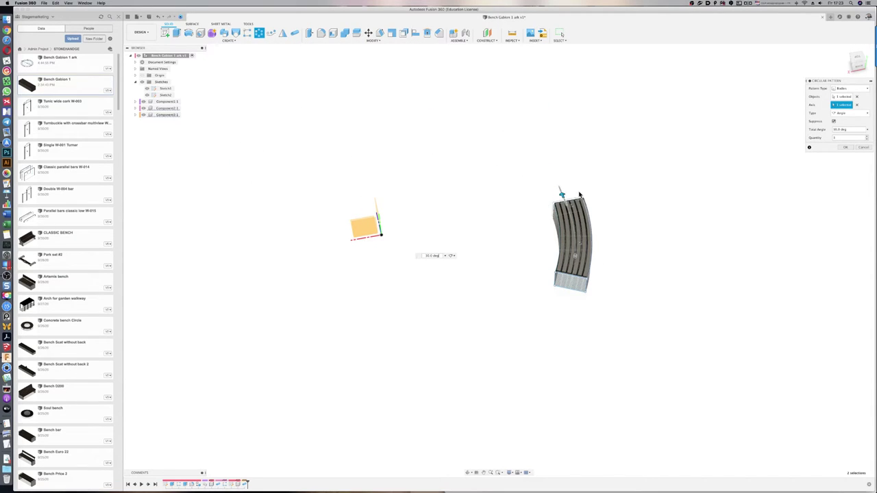
pyautogui.scroll(3, 507, 220)
pyautogui.scroll(3, 516, 221)
# Step: Fine-tune the total angle to about 29 deg, orbiting to check copies along the bench
pyautogui.moveTo(564, 221)
pyautogui.keyDown('shift'); pyautogui.mouseDown(button='middle')
pyautogui.moveTo(598, 200)
pyautogui.moveTo(651, 209)
pyautogui.moveTo(450, 196)
pyautogui.mouseUp(button='middle'); pyautogui.keyUp('shift')
pyautogui.scroll(2, 277, 337)
pyautogui.scroll(2, 277, 338)
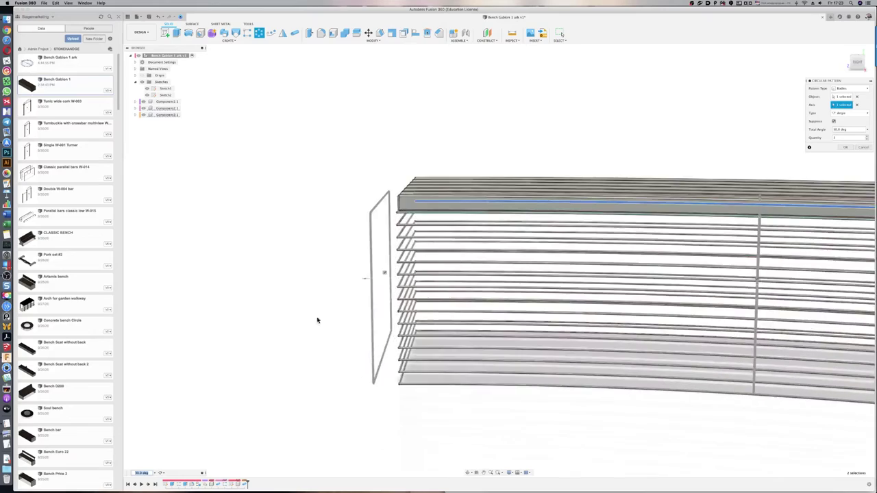
pyautogui.scroll(2, 340, 309)
pyautogui.moveTo(356, 274)
pyautogui.keyDown('shift'); pyautogui.mouseDown(button='middle')
pyautogui.moveTo(381, 265)
pyautogui.moveTo(373, 281)
pyautogui.moveTo(282, 311)
pyautogui.moveTo(267, 327)
pyautogui.mouseUp(button='middle'); pyautogui.keyUp('shift')
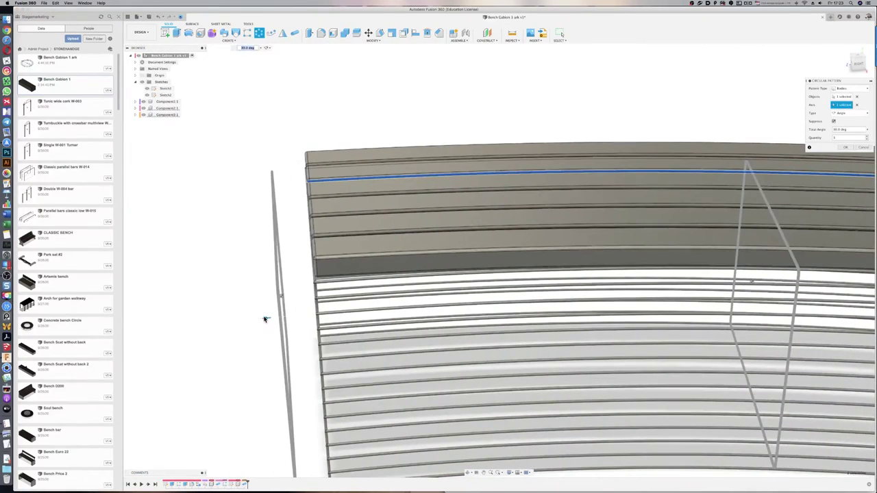
pyautogui.moveTo(288, 316); pyautogui.dragTo(362, 308)
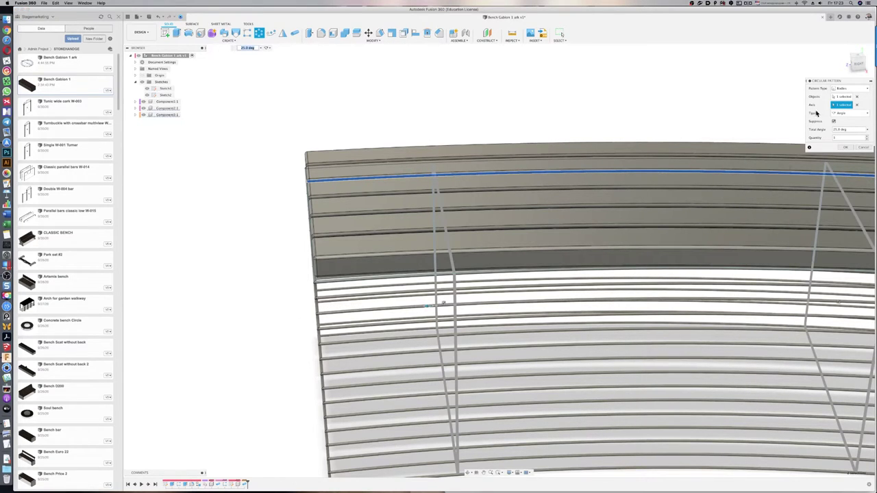
pyautogui.moveTo(442, 309); pyautogui.dragTo(302, 306)
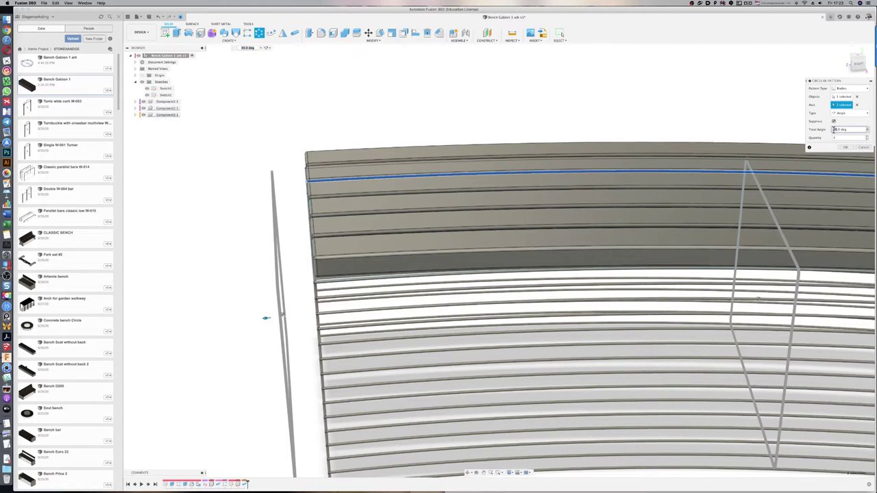
pyautogui.write('25')
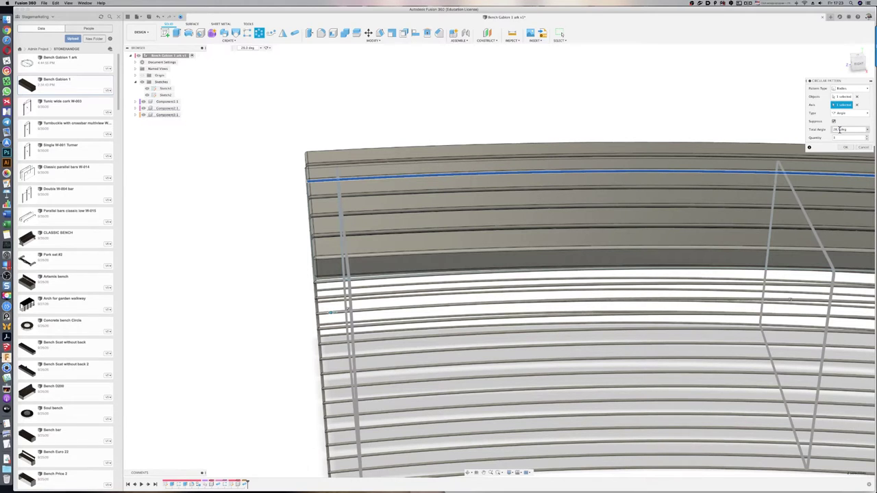
pyautogui.write('5')
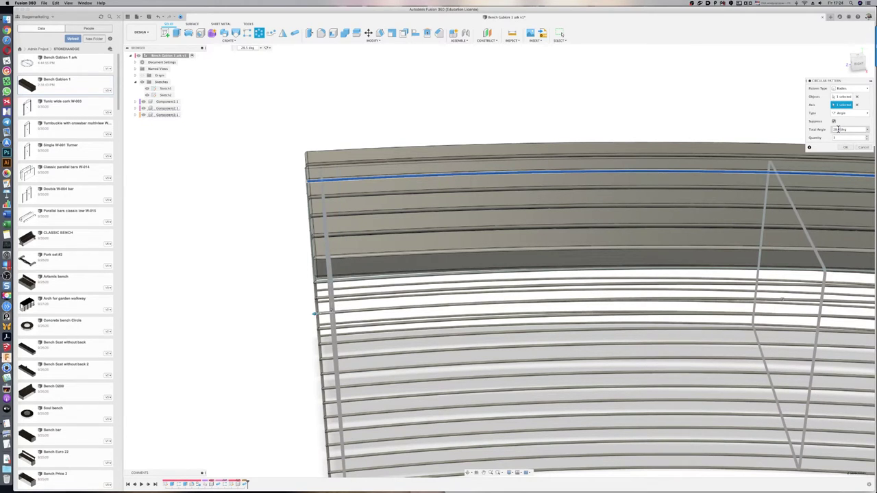
pyautogui.write('5')
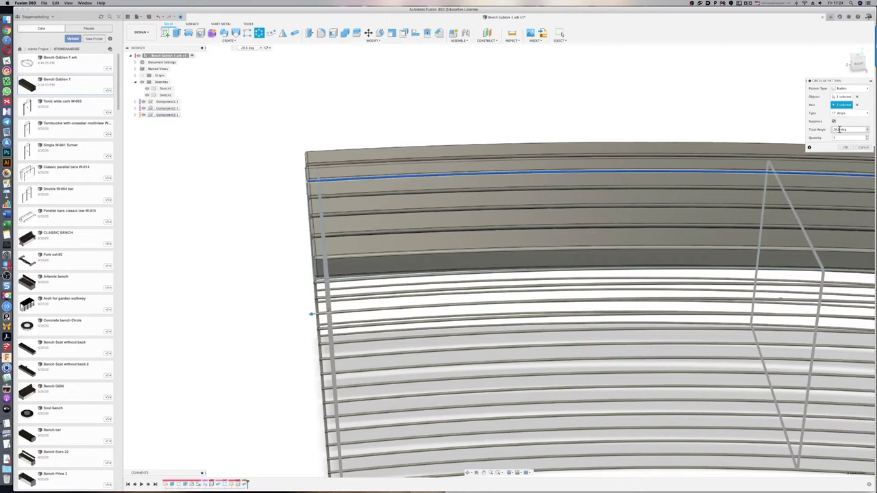
pyautogui.write('5')
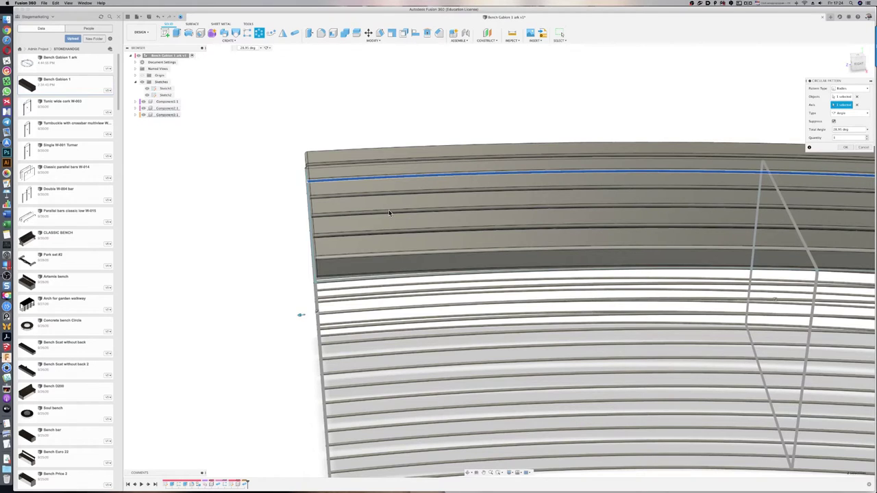
pyautogui.keyDown('shift'); pyautogui.moveTo(342, 376); pyautogui.dragTo(318, 370, button='middle'); pyautogui.keyUp('shift')
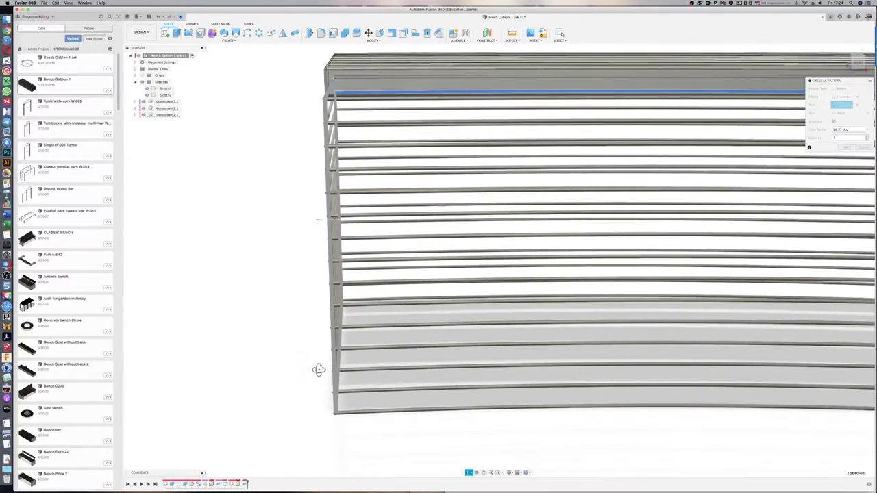
# Step: Keep the circular pattern's total angle at 28.95 deg
pyautogui.doubleClick(841, 130)
pyautogui.click(843, 130)
pyautogui.write('28.97')
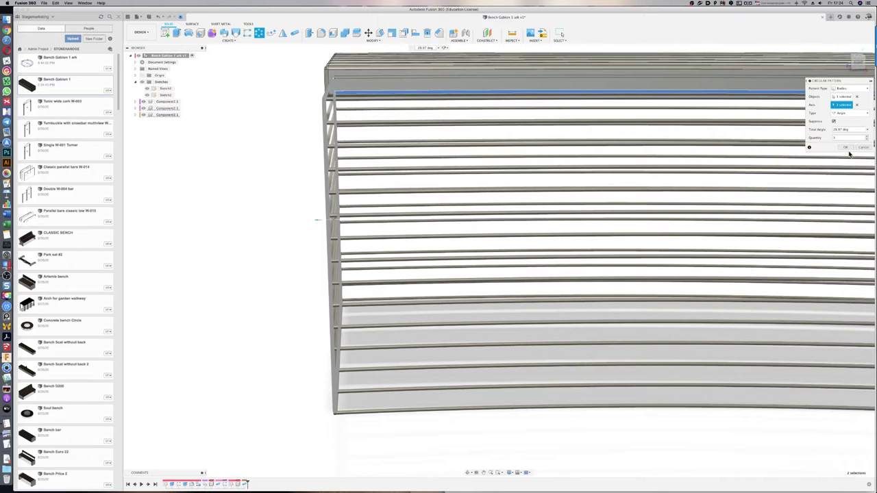
pyautogui.scroll(-3, 325, 279)
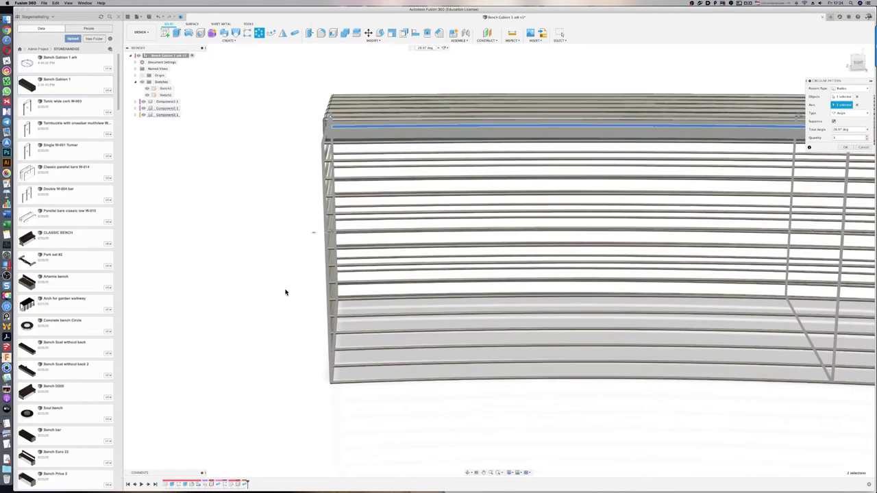
pyautogui.scroll(-3, 286, 292)
pyautogui.scroll(-2, 260, 298)
# Step: After checking the reference photo, set the pattern quantity to 8 and confirm it
pyautogui.press('super+Tab')
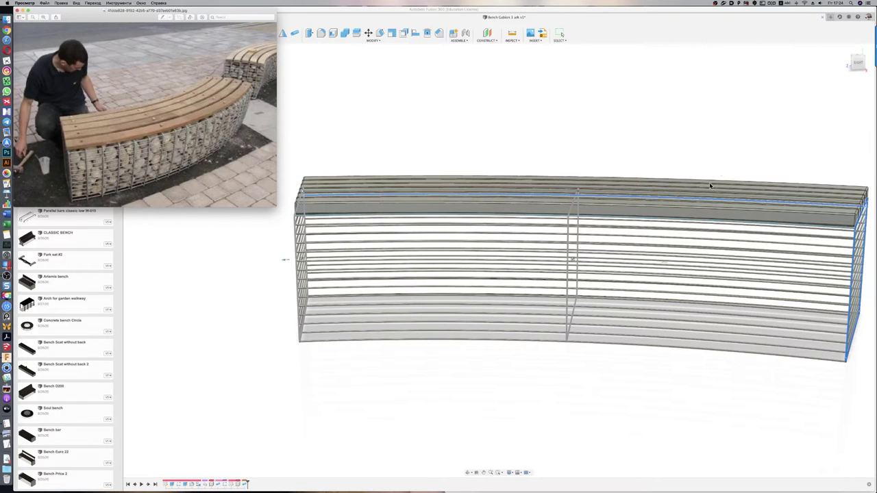
pyautogui.click(701, 203)
pyautogui.doubleClick(838, 139)
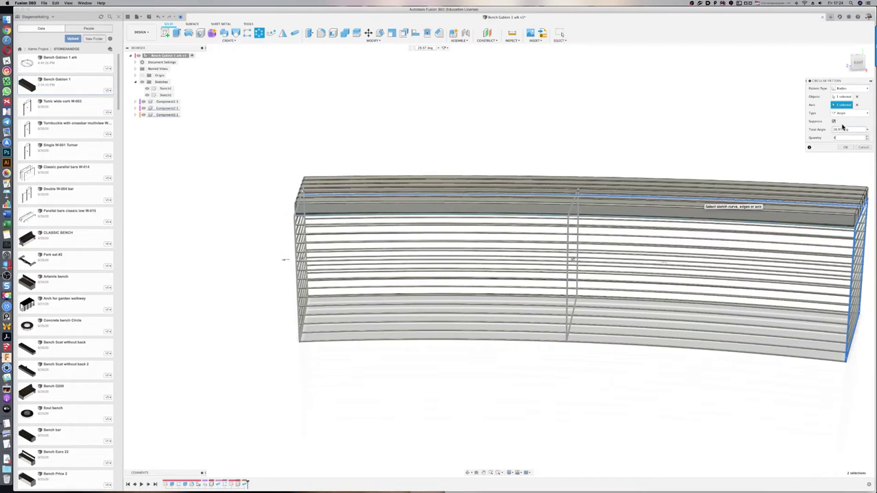
pyautogui.write('8')
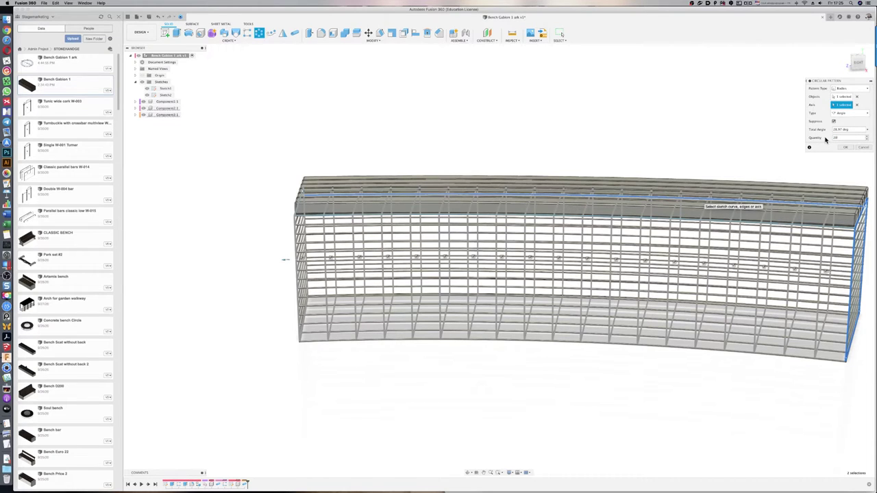
pyautogui.click(842, 148)
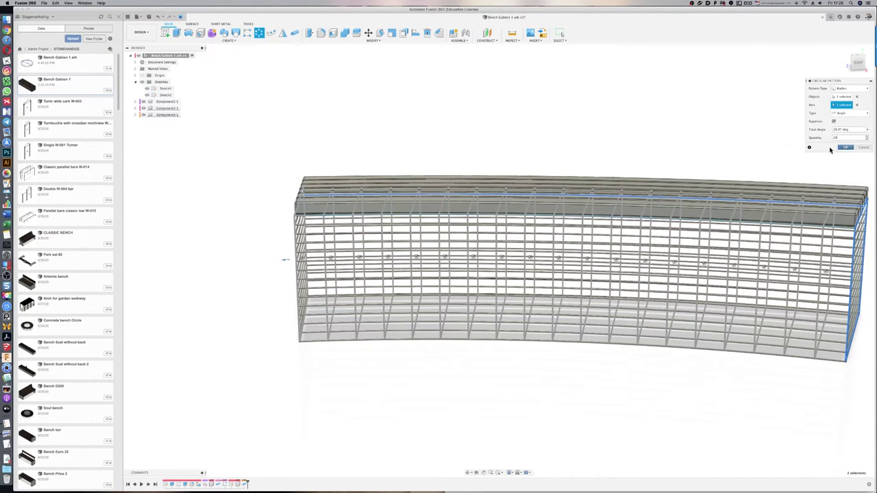
pyautogui.click(334, 137)
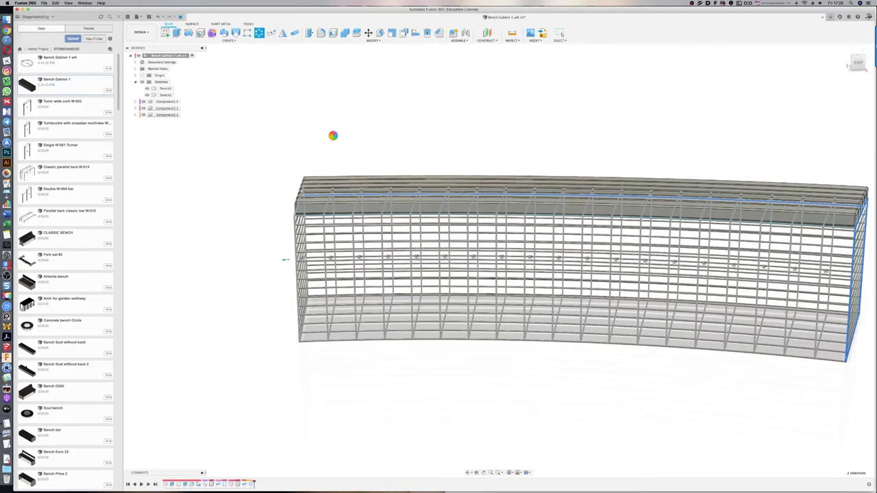
pyautogui.hotkey('shift', 'F5')
pyautogui.keyDown('shift'); pyautogui.moveTo(308, 133); pyautogui.dragTo(391, 126, button='middle'); pyautogui.keyUp('shift')
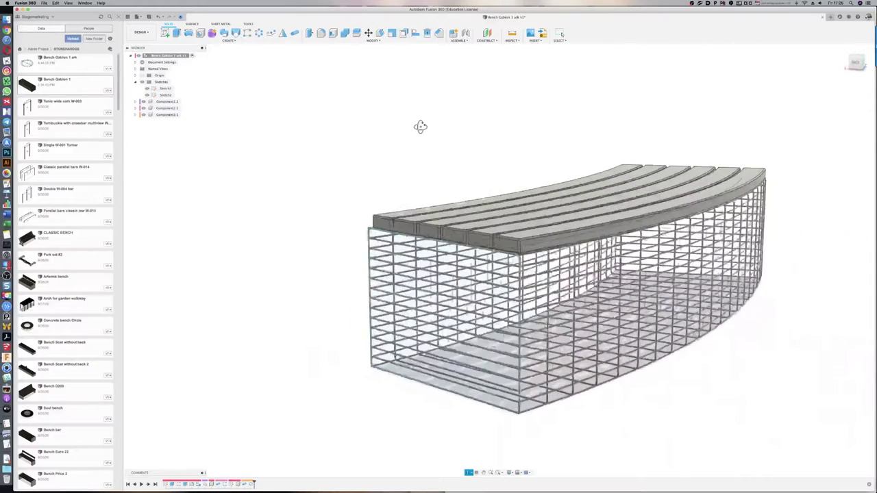
pyautogui.keyDown('shift'); pyautogui.moveTo(391, 126); pyautogui.dragTo(438, 143, button='middle'); pyautogui.keyUp('shift')
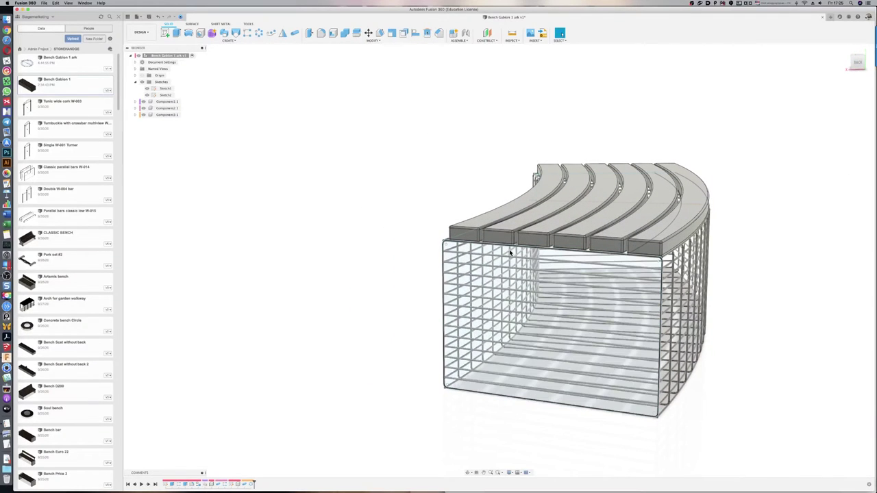
pyautogui.click(588, 312)
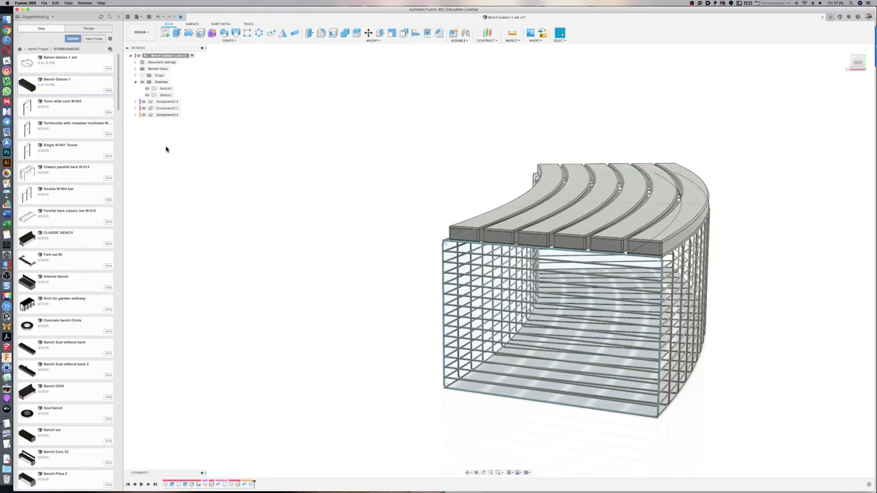
pyautogui.click(198, 182)
pyautogui.scroll(-2, 195, 166)
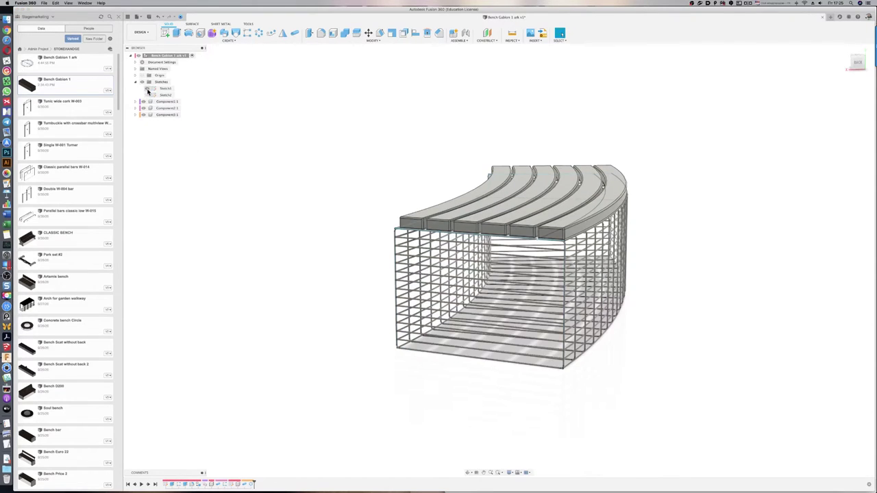
pyautogui.keyDown('shift'); pyautogui.moveTo(317, 171); pyautogui.dragTo(213, 176, button='middle'); pyautogui.keyUp('shift')
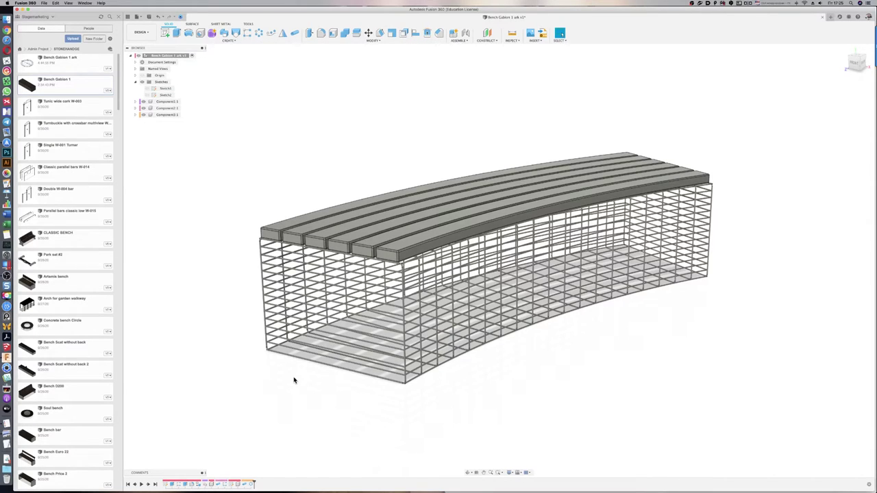
pyautogui.keyDown('shift'); pyautogui.moveTo(294, 380); pyautogui.dragTo(292, 382, button='middle'); pyautogui.keyUp('shift')
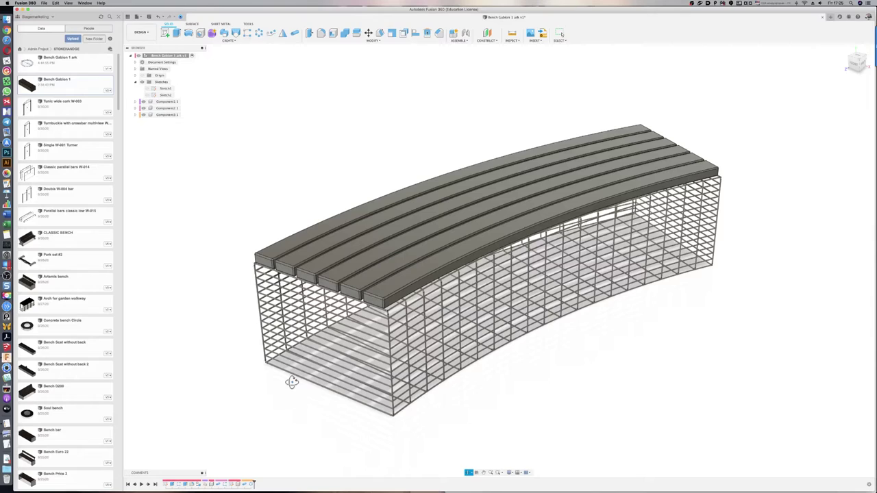
pyautogui.keyDown('shift'); pyautogui.moveTo(292, 381); pyautogui.dragTo(300, 355, button='middle'); pyautogui.keyUp('shift')
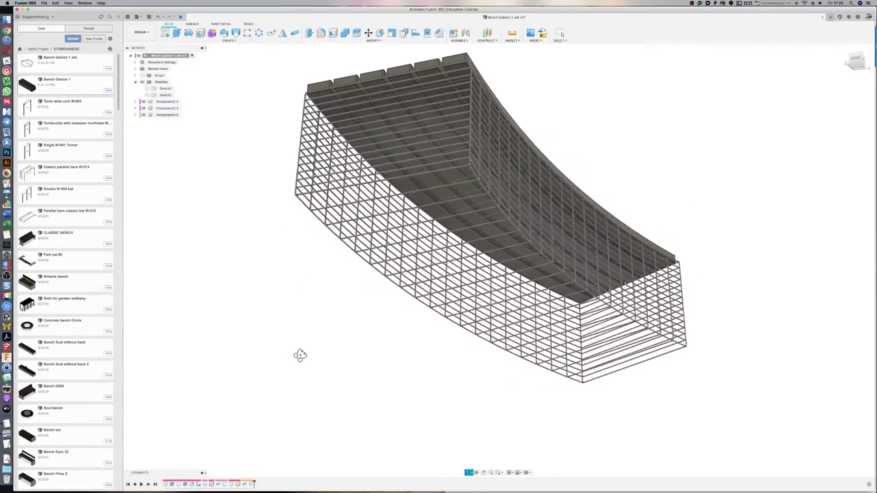
pyautogui.moveTo(300, 354)
pyautogui.keyDown('shift'); pyautogui.mouseDown(button='middle')
pyautogui.moveTo(316, 354)
pyautogui.moveTo(317, 371)
pyautogui.moveTo(293, 377)
pyautogui.mouseUp(button='middle'); pyautogui.keyUp('shift')
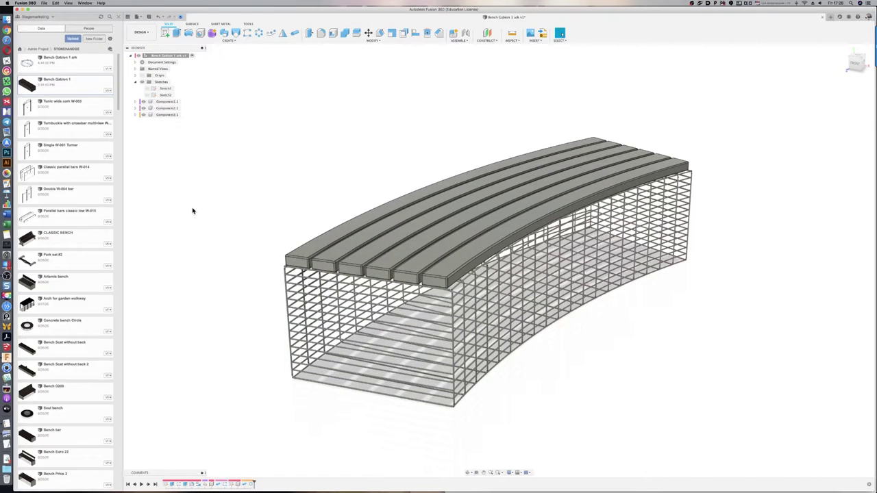
pyautogui.click(146, 90)
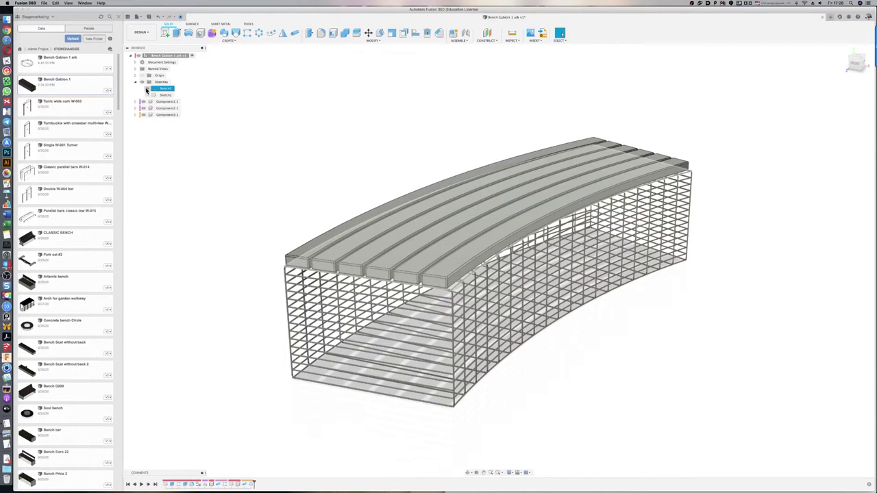
# Step: Edit Sketch1 and rectangular-pattern the inner arc across the seat
pyautogui.click(146, 90)
pyautogui.doubleClick(156, 89)
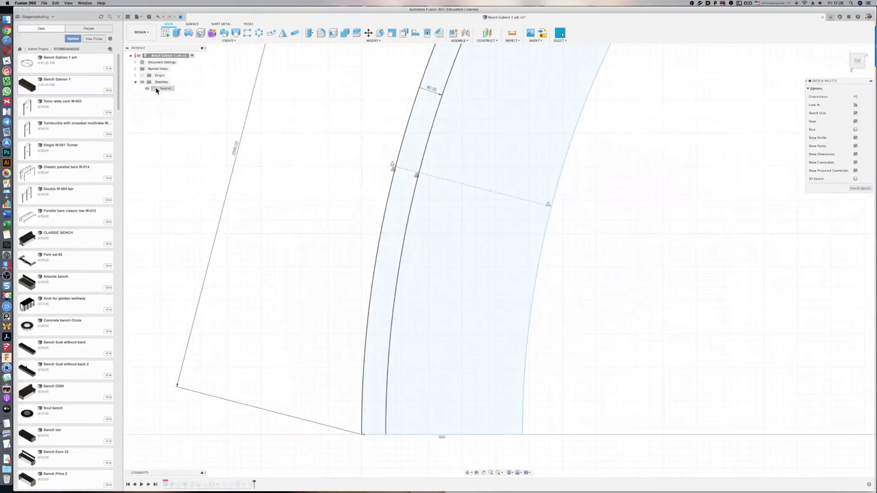
pyautogui.scroll(-2, 291, 325)
pyautogui.scroll(-2, 284, 329)
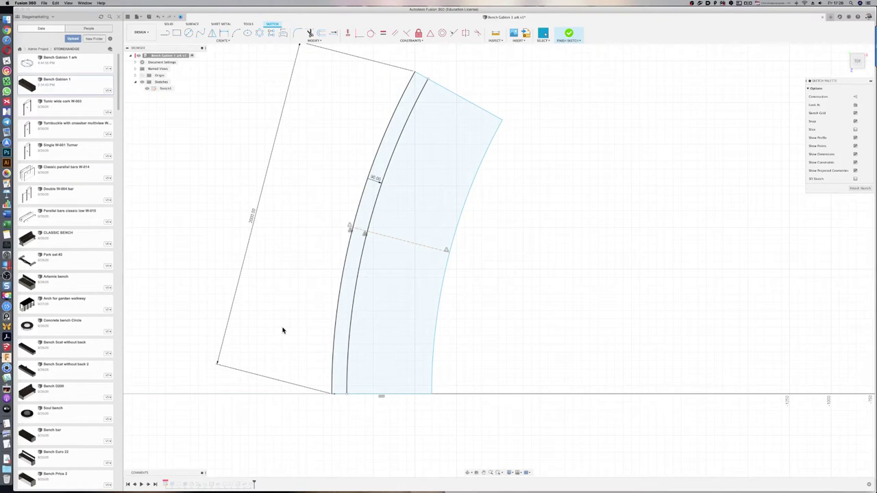
pyautogui.click(271, 33)
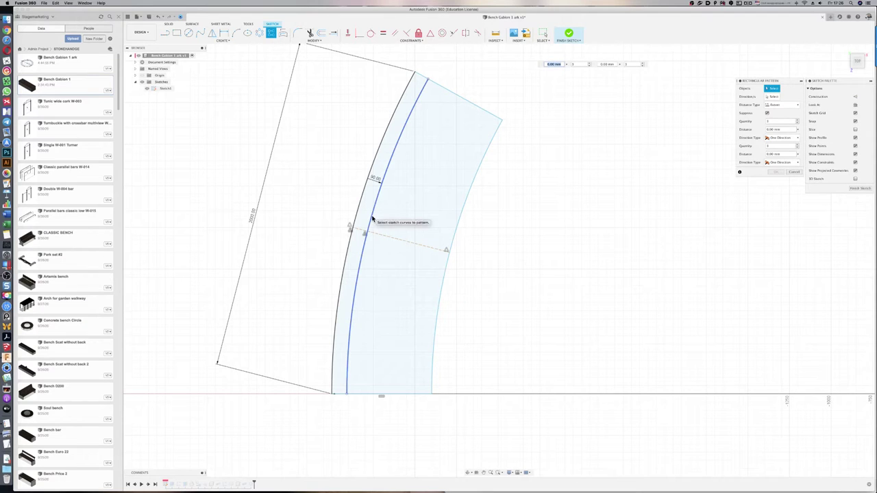
pyautogui.click(373, 218)
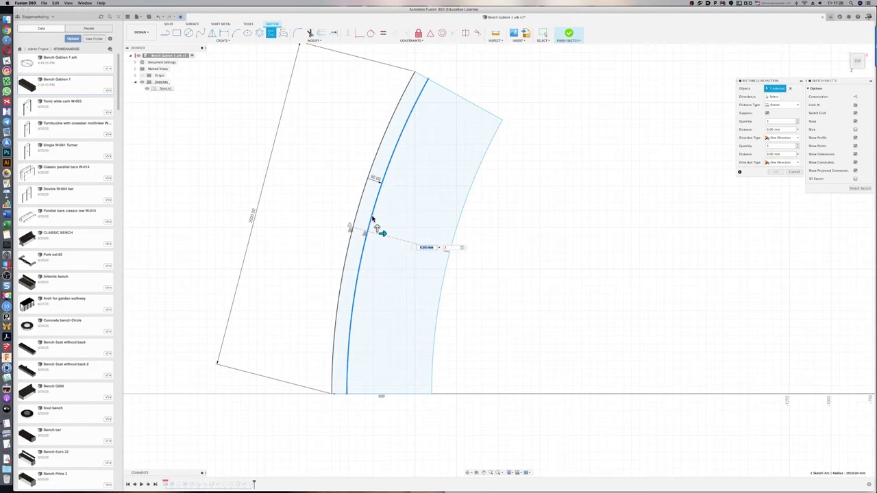
pyautogui.press('Tab')
pyautogui.click(781, 97)
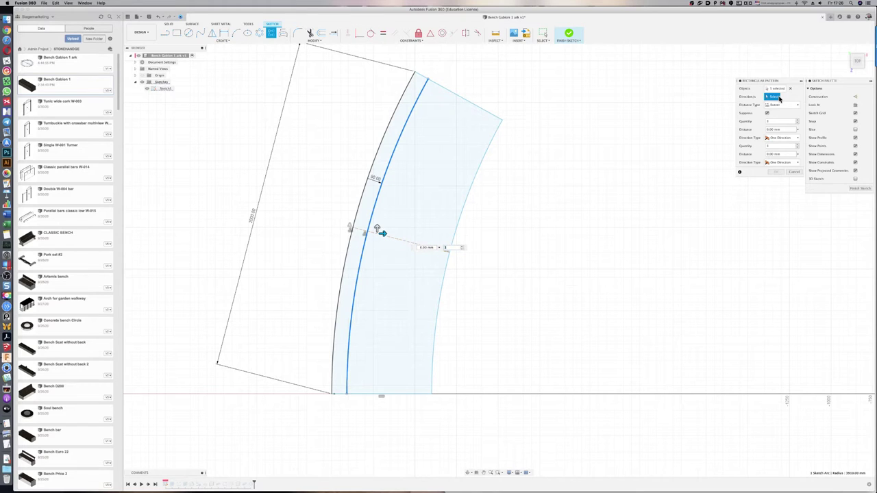
pyautogui.click(404, 244)
pyautogui.click(373, 235)
pyautogui.moveTo(373, 235)
pyautogui.mouseDown()
pyautogui.moveTo(458, 259)
pyautogui.moveTo(440, 253)
pyautogui.mouseUp()
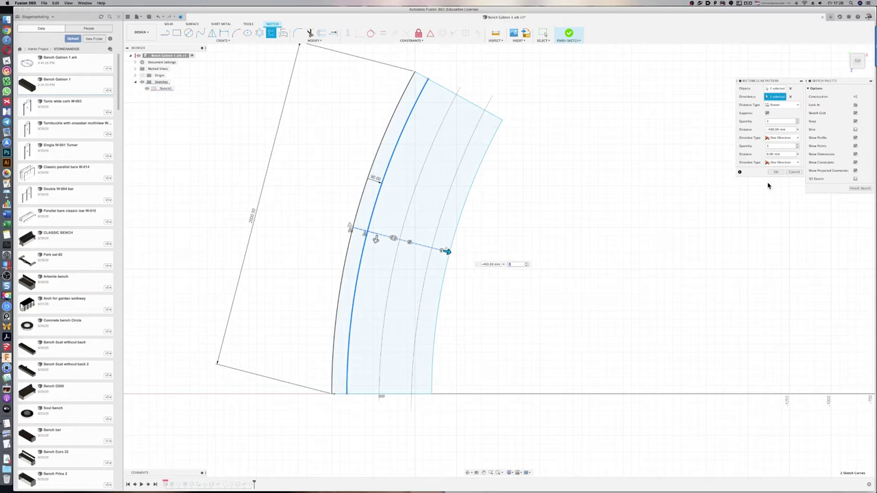
# Step: Pattern the outer arc instead over 550 mm, raising the copy count by six
pyautogui.click(790, 88)
pyautogui.click(359, 209)
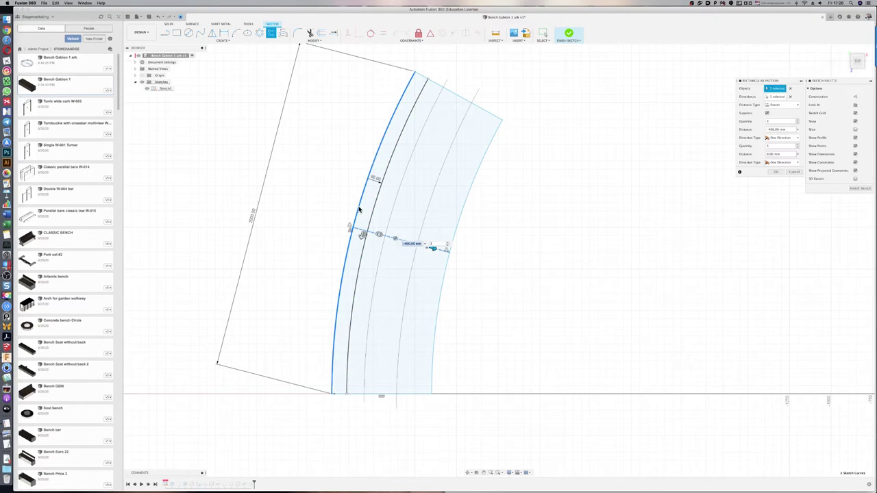
pyautogui.moveTo(435, 250)
pyautogui.mouseDown()
pyautogui.moveTo(463, 260)
pyautogui.moveTo(458, 255)
pyautogui.mouseUp()
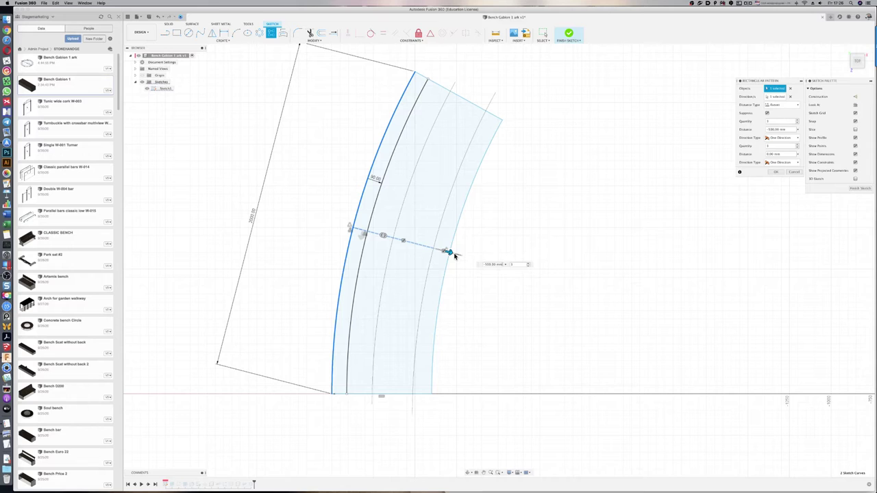
pyautogui.click(537, 267)
pyautogui.click(537, 267)
pyautogui.click(537, 267)
pyautogui.click(537, 266)
pyautogui.click(537, 266)
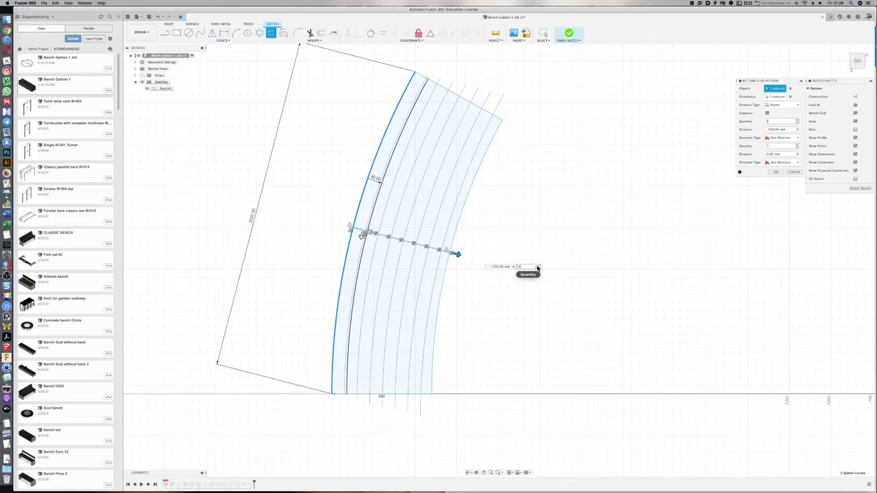
pyautogui.click(537, 267)
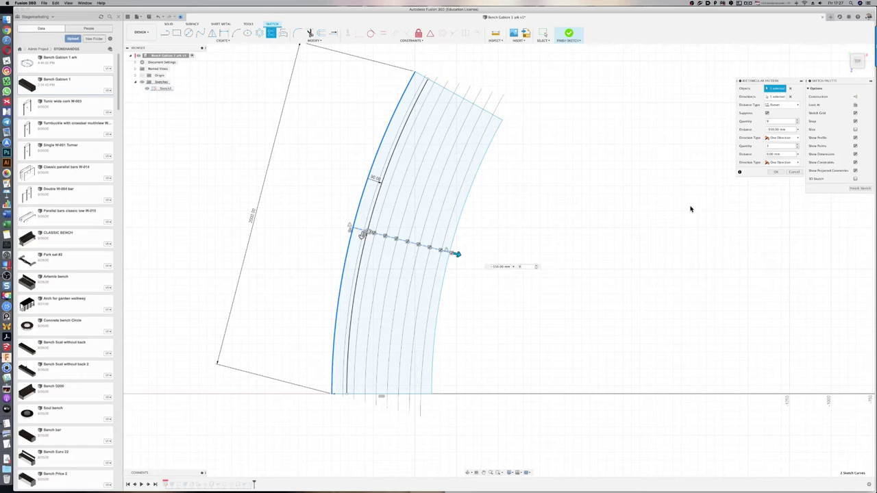
pyautogui.click(778, 173)
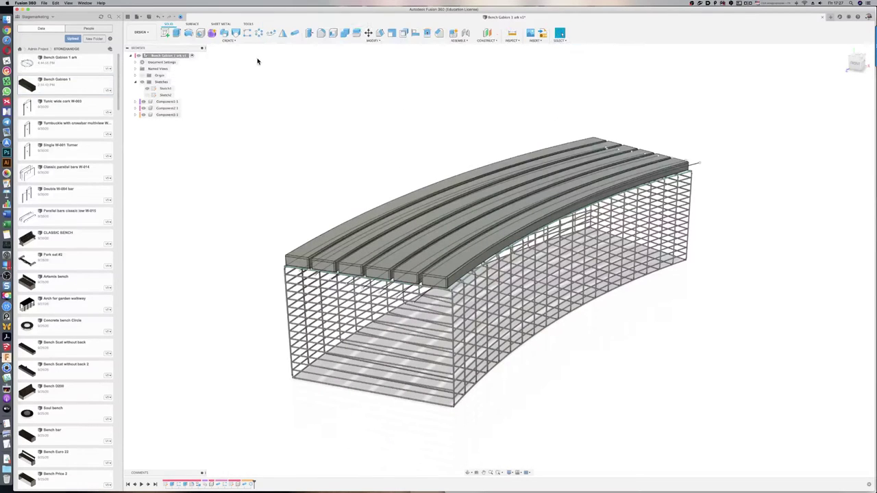
# Step: Hide the seat slats and pipe one curved line on the cage top with a 5 mm circular section
pyautogui.click(294, 33)
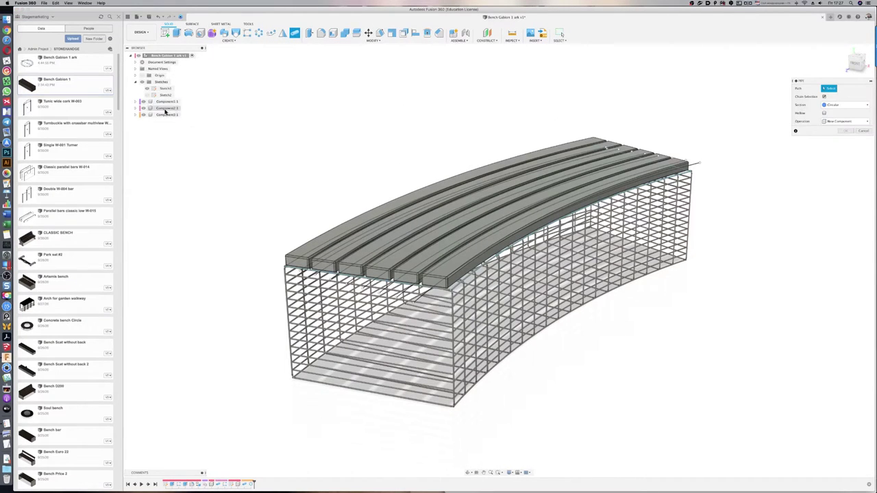
pyautogui.click(143, 102)
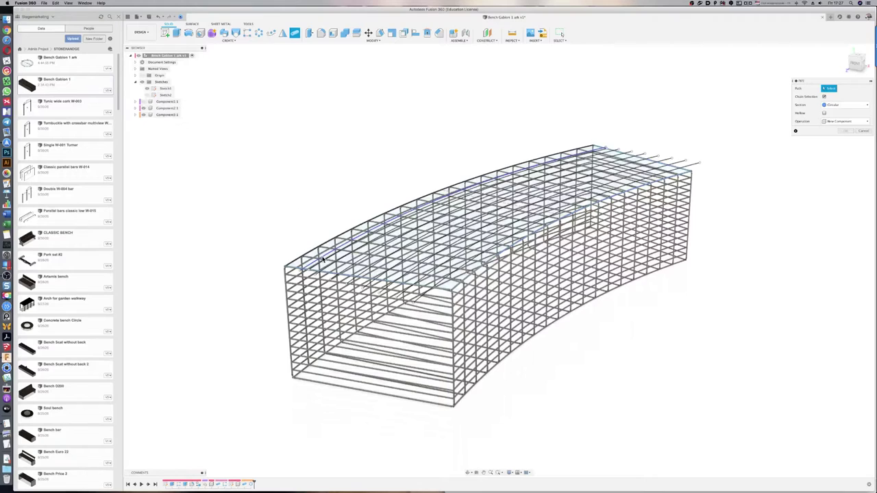
pyautogui.keyDown('shift'); pyautogui.moveTo(301, 209); pyautogui.dragTo(320, 234, button='middle'); pyautogui.keyUp('shift')
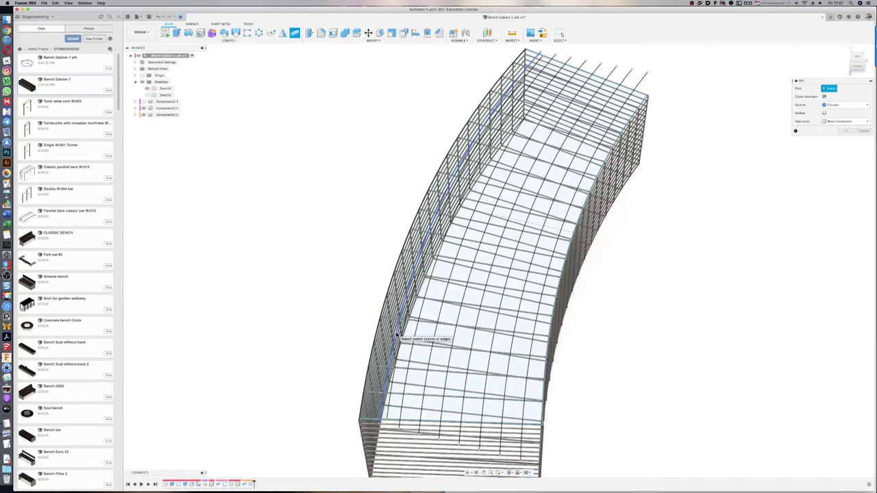
pyautogui.click(396, 335)
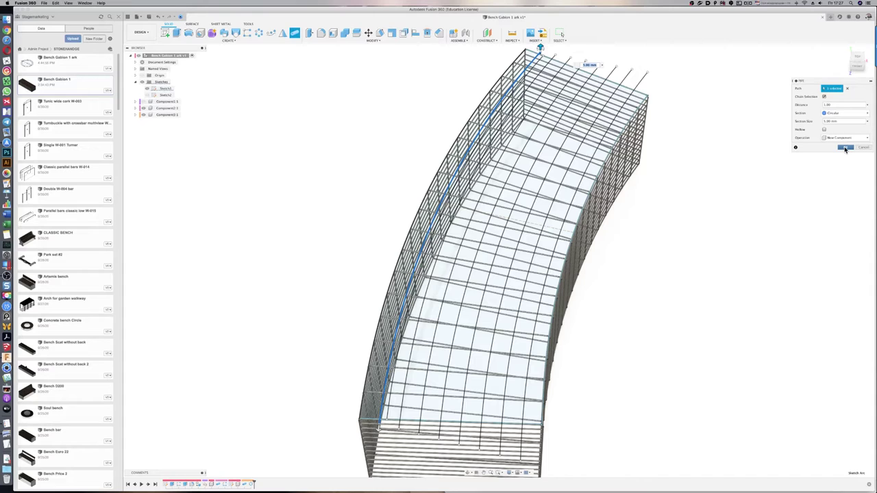
pyautogui.click(846, 150)
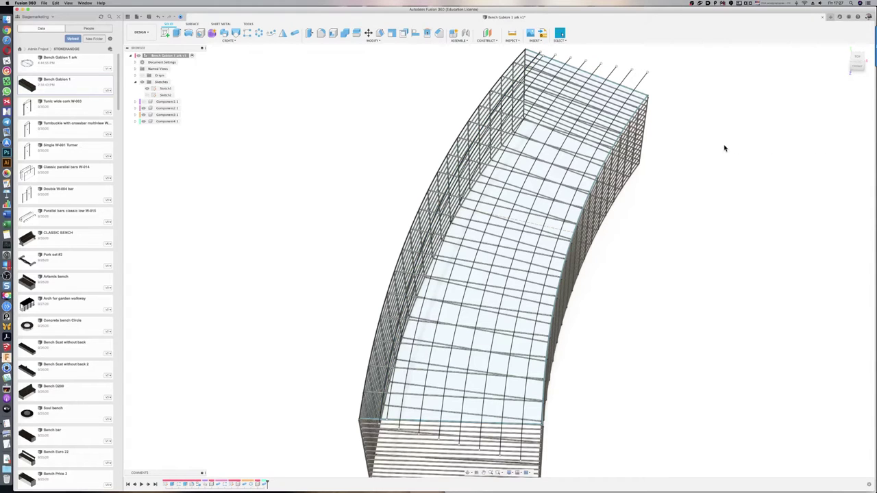
pyautogui.write('srect')
pyautogui.click(747, 170)
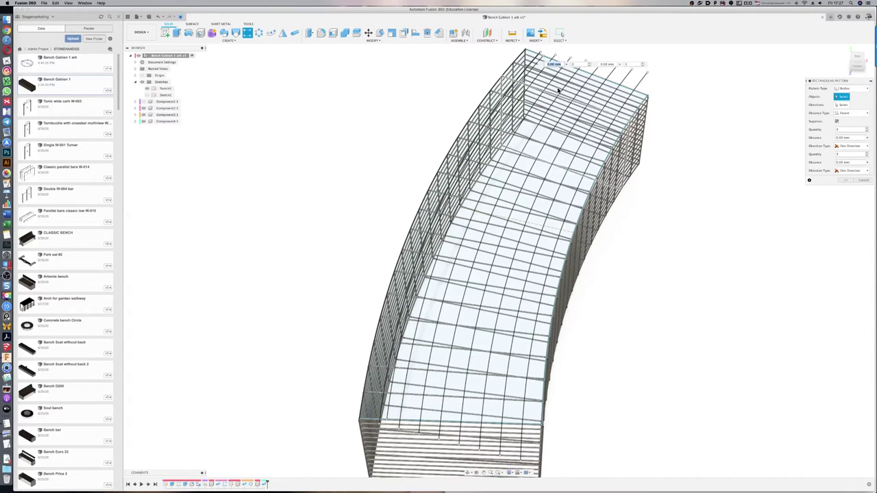
# Step: Repeat the top wire 10 times along the bench edge, spread over 475 mm
pyautogui.click(535, 61)
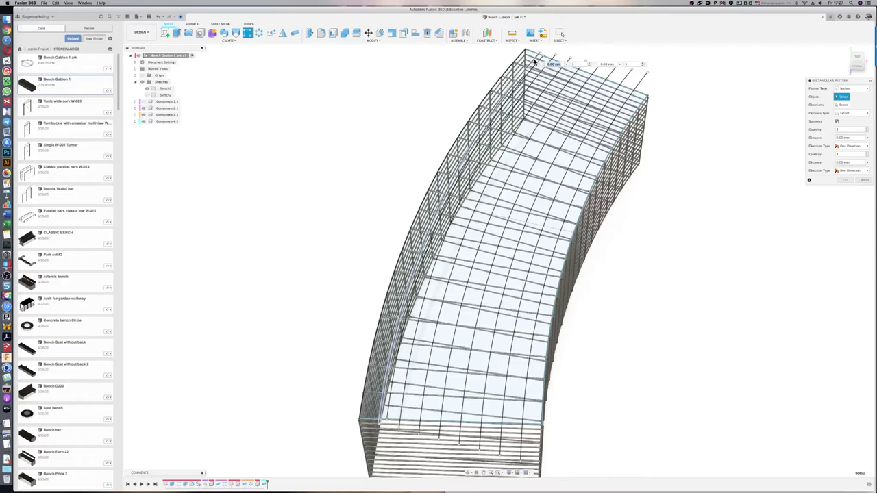
pyautogui.click(841, 104)
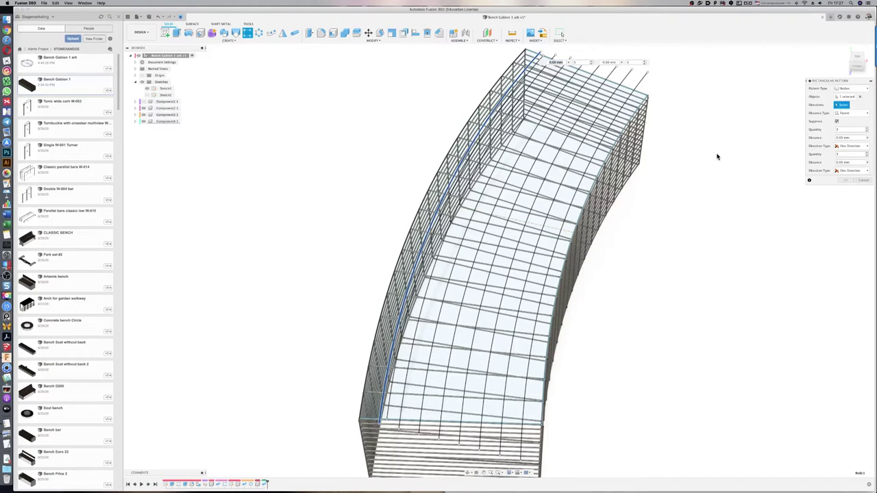
pyautogui.click(537, 226)
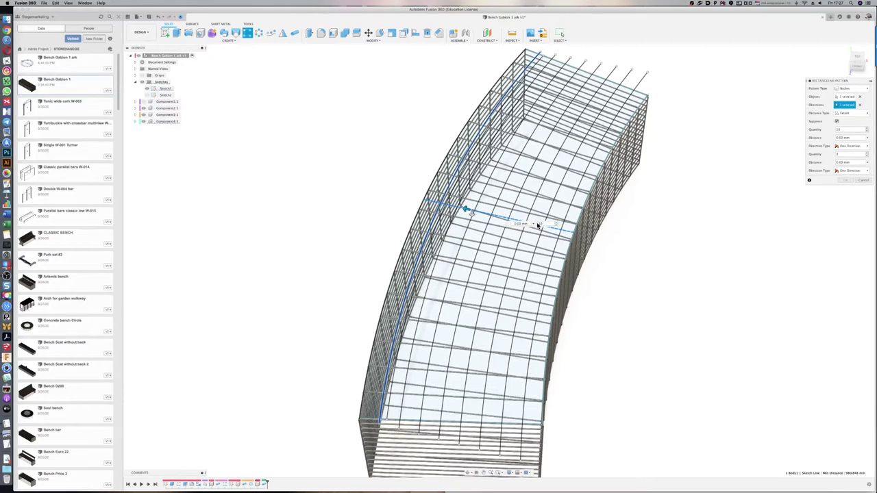
pyautogui.moveTo(466, 209); pyautogui.dragTo(590, 235)
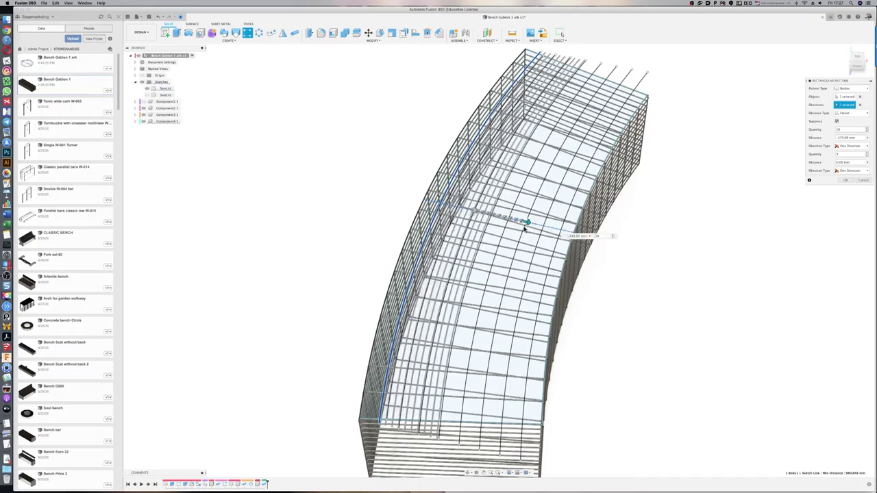
pyautogui.click(856, 58)
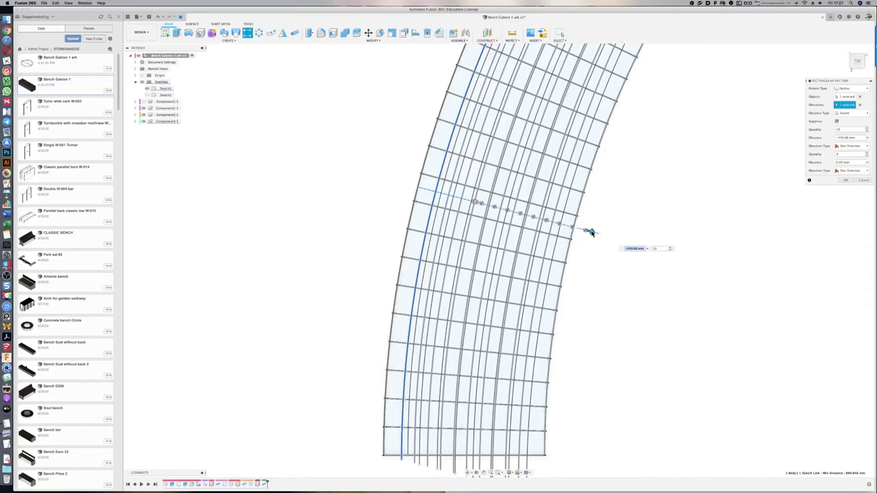
pyautogui.moveTo(590, 232); pyautogui.dragTo(598, 234)
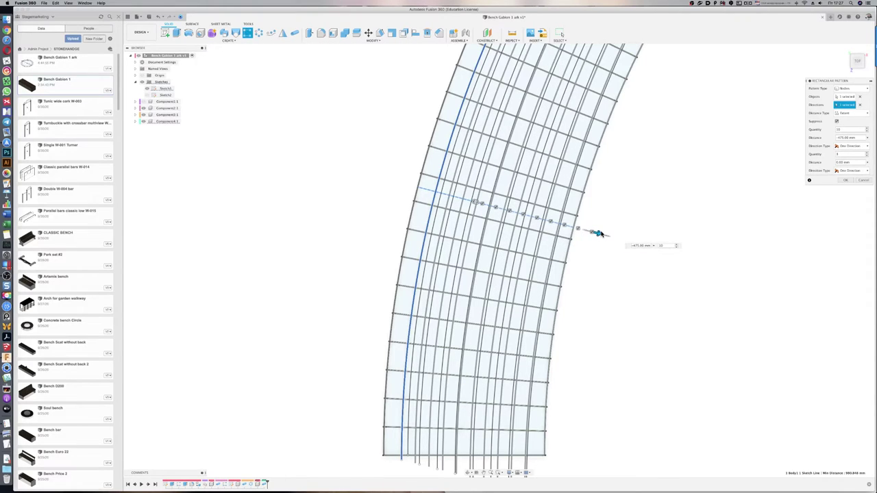
pyautogui.moveTo(603, 289)
pyautogui.keyDown('shift'); pyautogui.mouseDown(button='middle')
pyautogui.moveTo(602, 253)
pyautogui.moveTo(593, 256)
pyautogui.mouseUp(button='middle'); pyautogui.keyUp('shift')
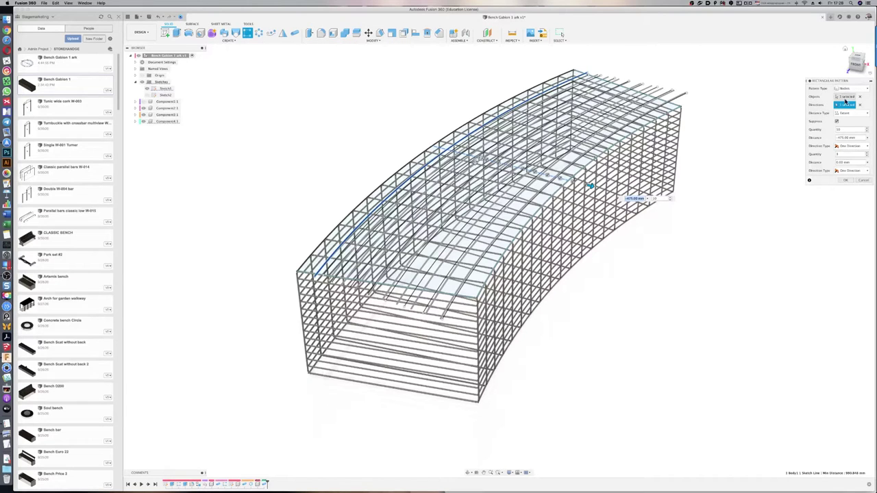
pyautogui.click(844, 181)
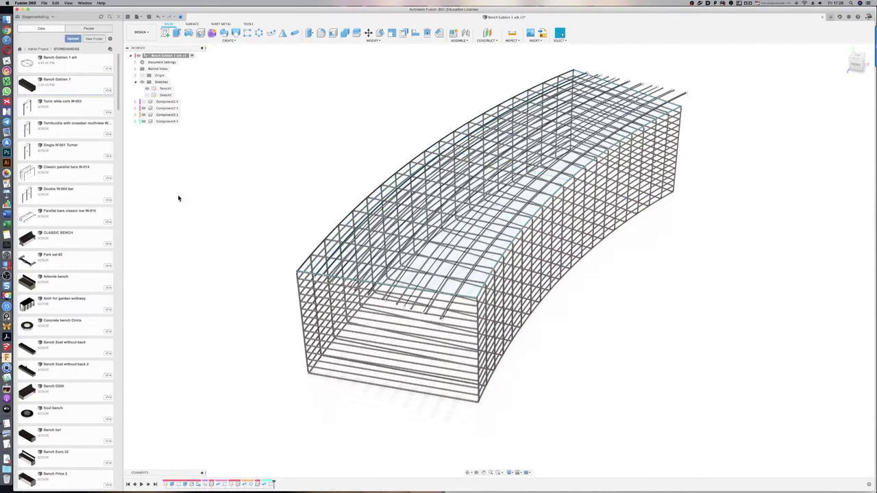
# Step: Hide the vertical and horizontal mesh wires and the sketch profile
pyautogui.click(144, 115)
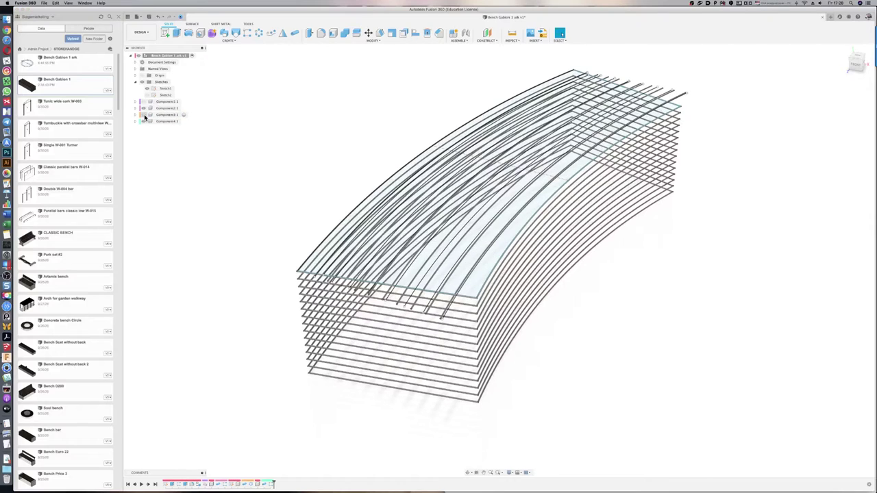
pyautogui.click(143, 108)
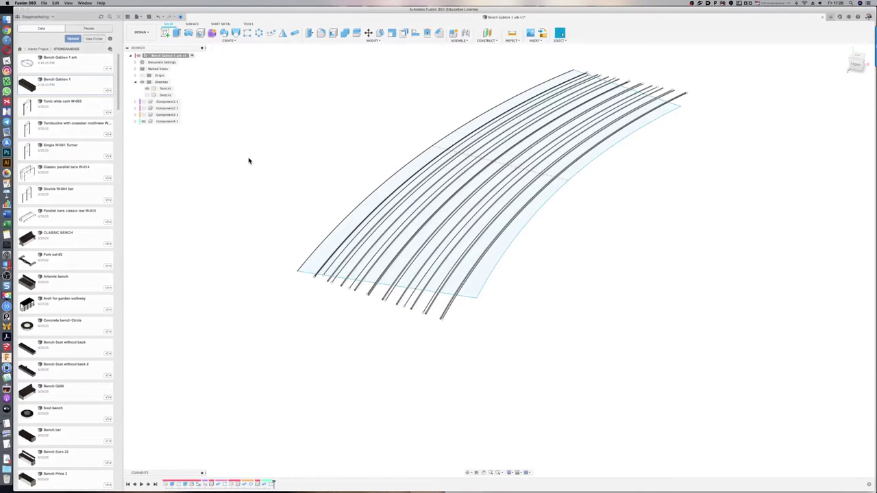
pyautogui.keyDown('shift'); pyautogui.moveTo(251, 161); pyautogui.dragTo(257, 170, button='middle'); pyautogui.keyUp('shift')
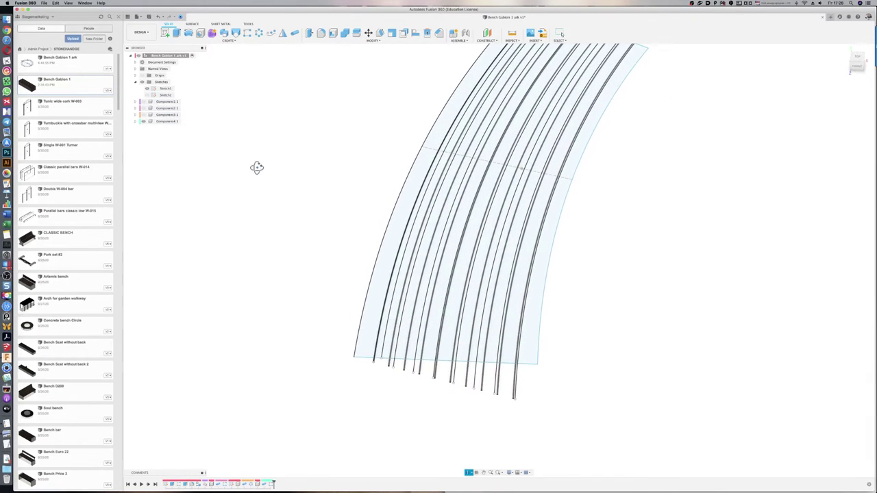
pyautogui.click(146, 95)
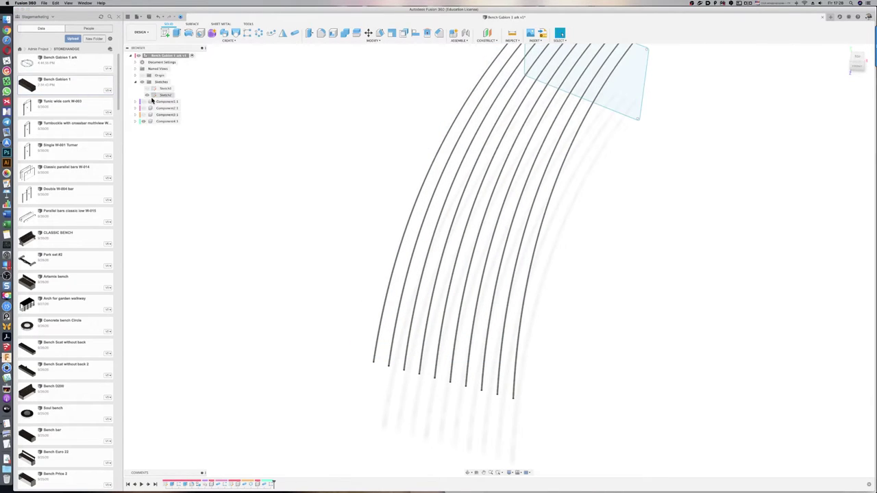
pyautogui.keyDown('shift'); pyautogui.moveTo(313, 166); pyautogui.dragTo(241, 147, button='middle'); pyautogui.keyUp('shift')
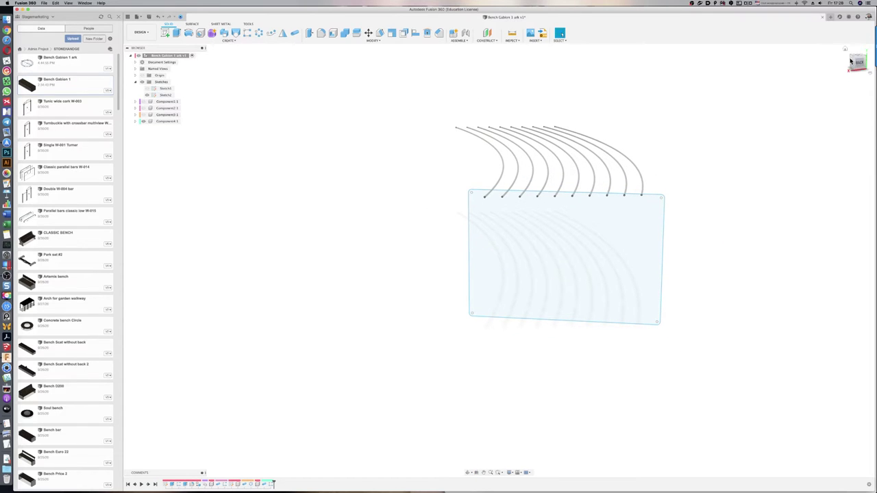
# Step: View the flat sketch panel straight on from the back and reopen Sketch2
pyautogui.click(858, 63)
pyautogui.scroll(2, 490, 137)
pyautogui.scroll(1, 599, 309)
pyautogui.scroll(3, 574, 278)
pyautogui.scroll(1, 506, 168)
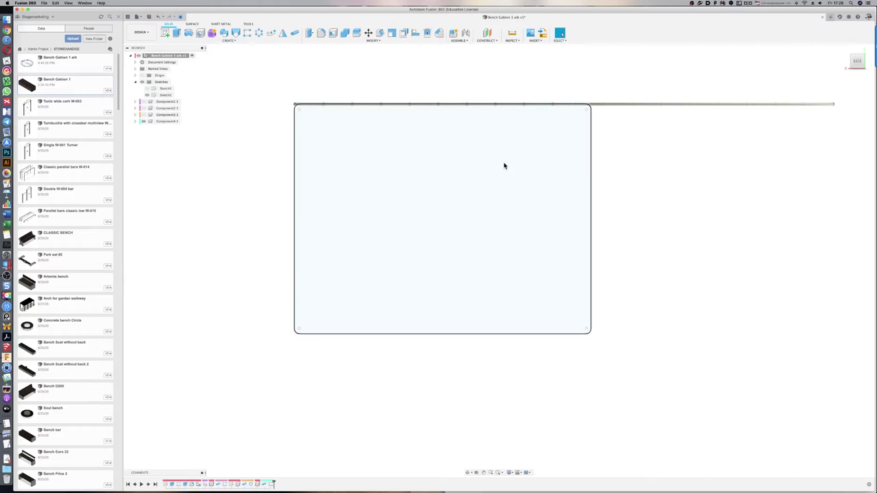
pyautogui.moveTo(511, 123); pyautogui.dragTo(501, 150, button='middle')
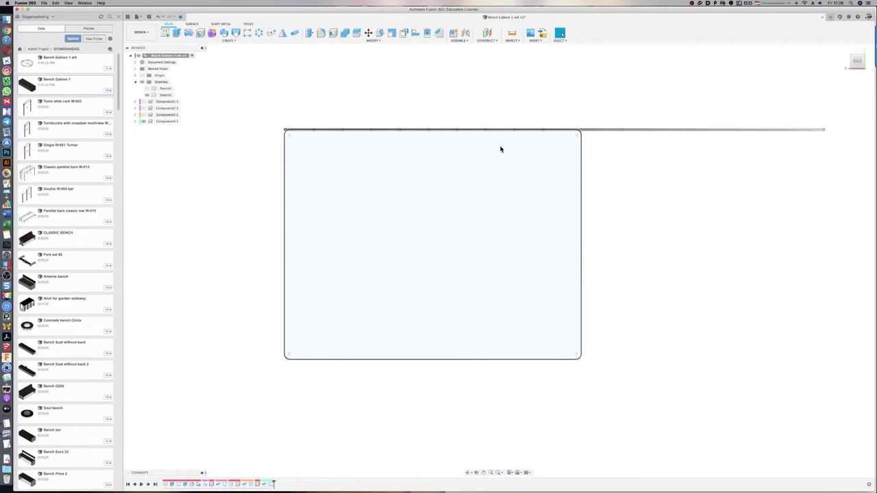
pyautogui.click(445, 139)
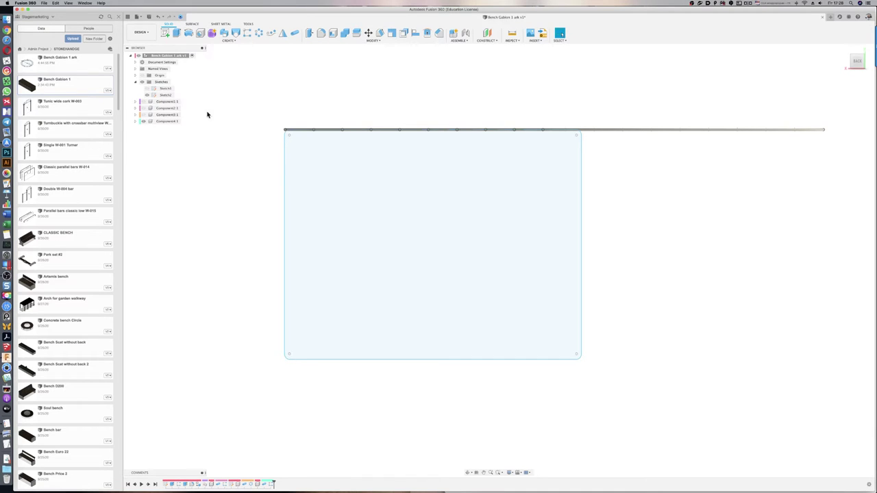
pyautogui.doubleClick(155, 95)
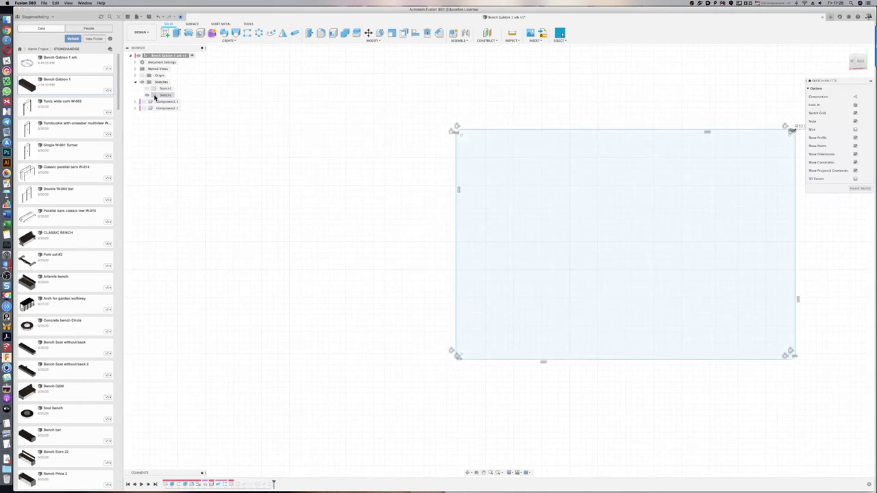
# Step: Show Sketch1's wire line again and start Project inside Sketch2
pyautogui.click(147, 89)
pyautogui.scroll(-2, 210, 246)
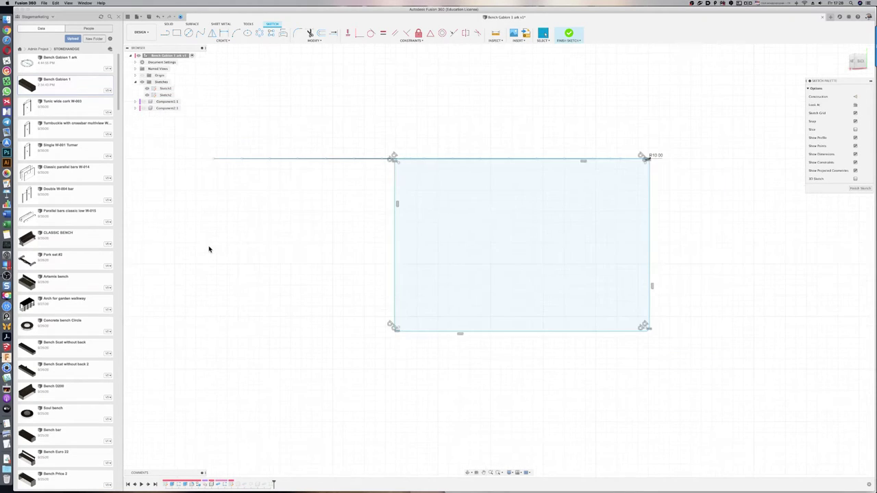
pyautogui.scroll(3, 552, 203)
pyautogui.scroll(1, 552, 203)
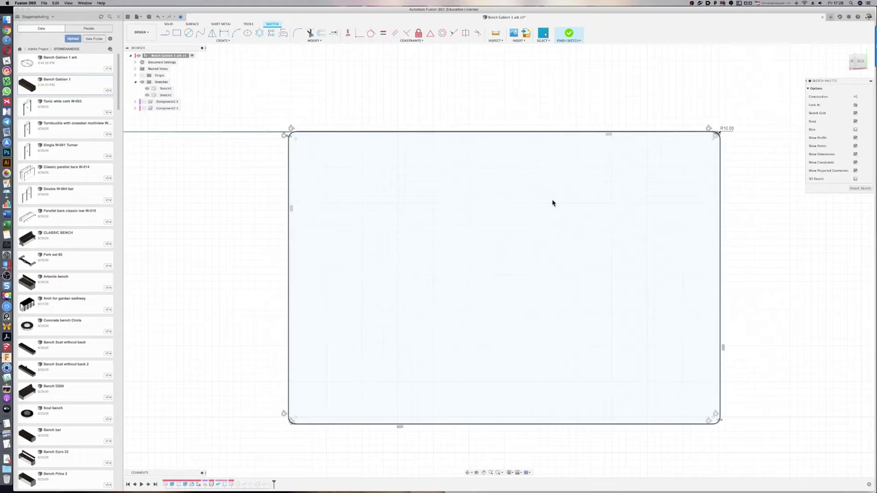
pyautogui.click(727, 193)
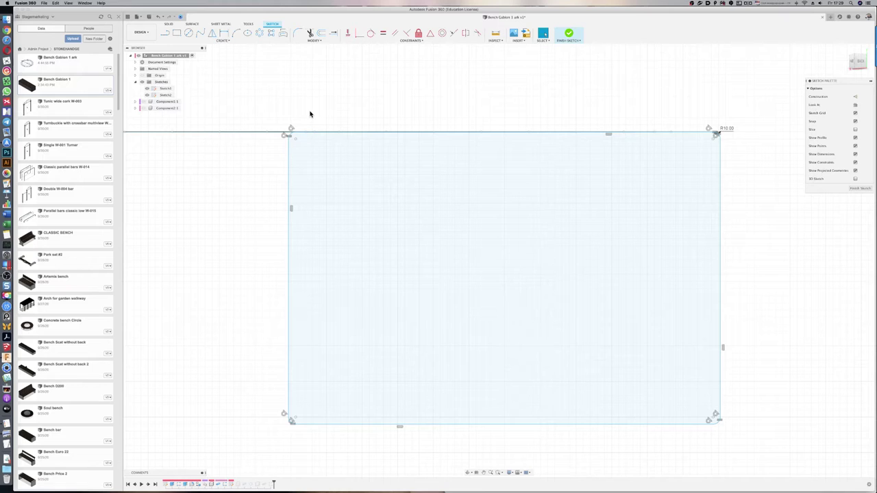
pyautogui.press('l')
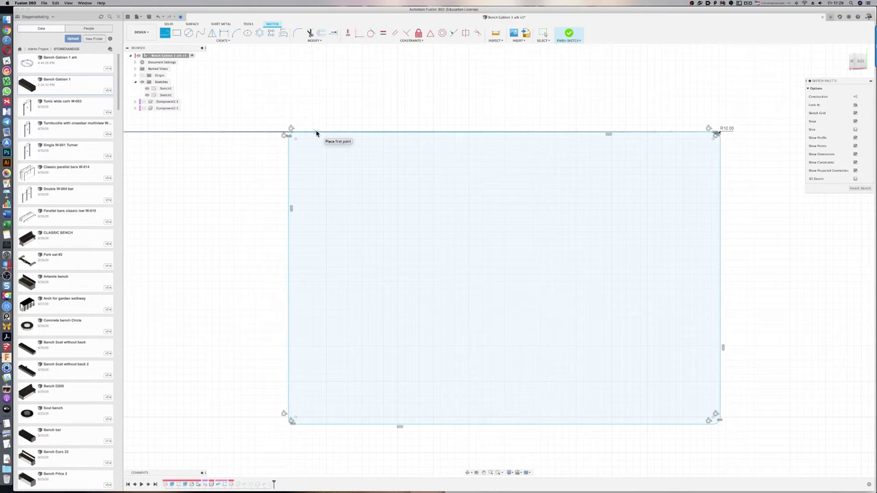
pyautogui.press('Escape')
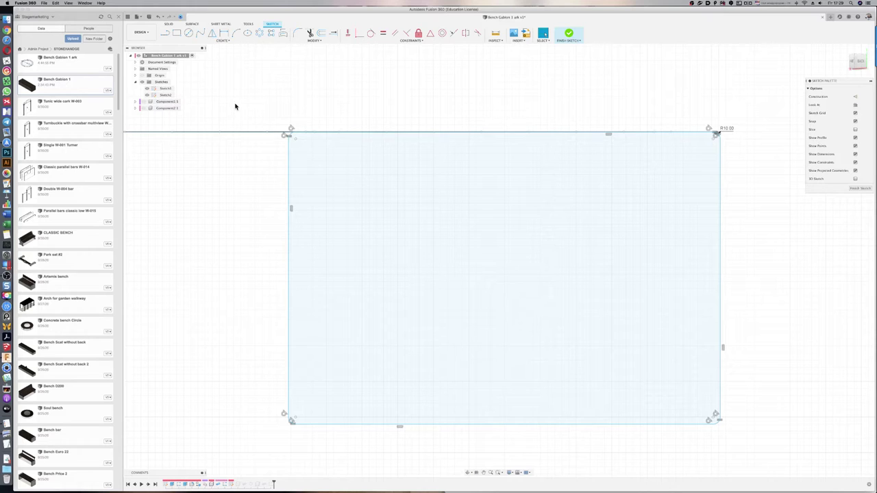
pyautogui.press('p')
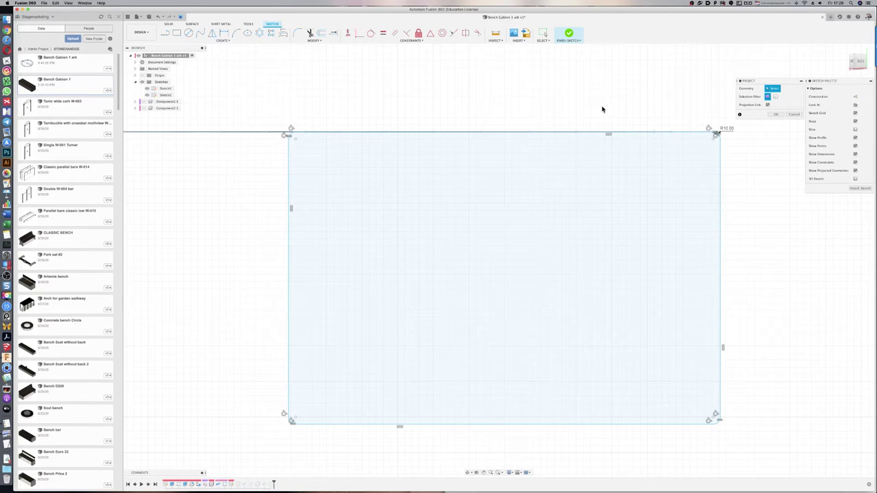
# Step: Select the rectangle's top edge for projection into Sketch2
pyautogui.click(774, 97)
pyautogui.click(767, 96)
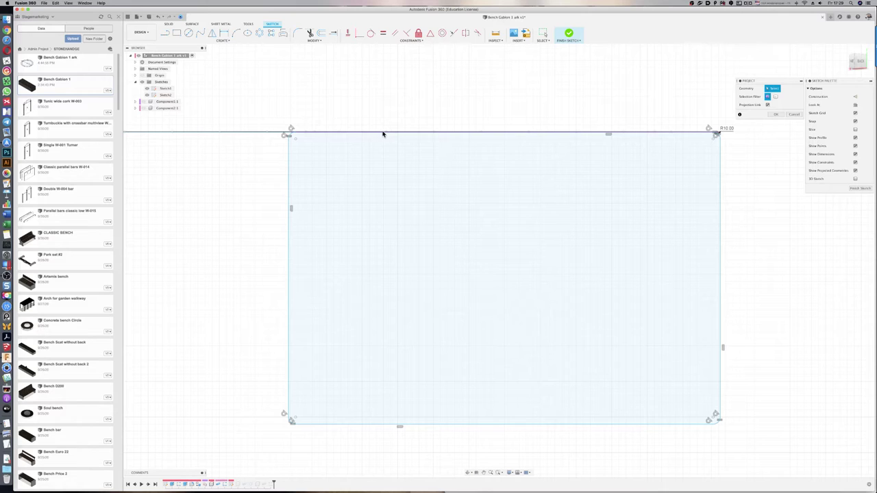
pyautogui.click(432, 134)
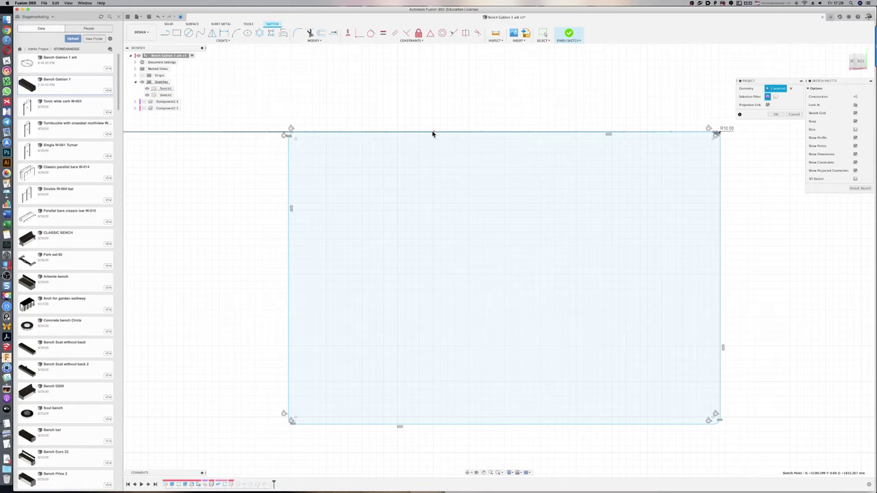
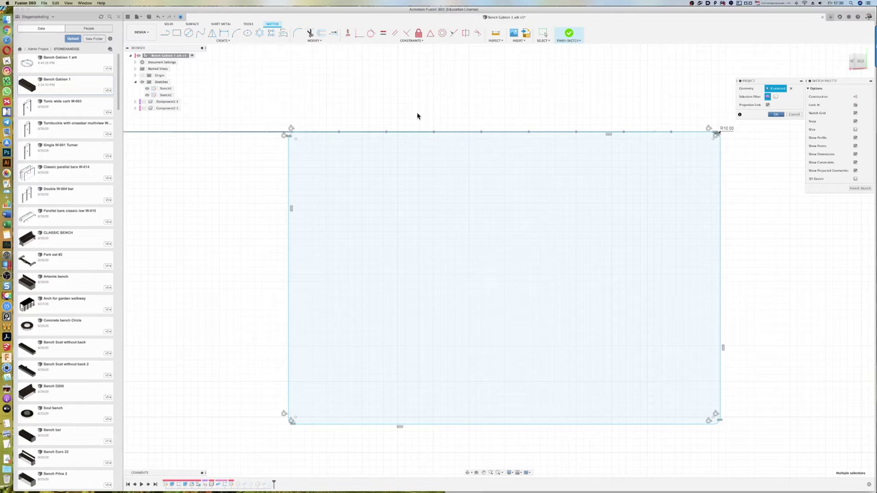
# Step: Draw a vertical line near the right side from the rectangle's top edge to its bottom edge
pyautogui.press('Escape')
pyautogui.press('l')
pyautogui.click(670, 132)
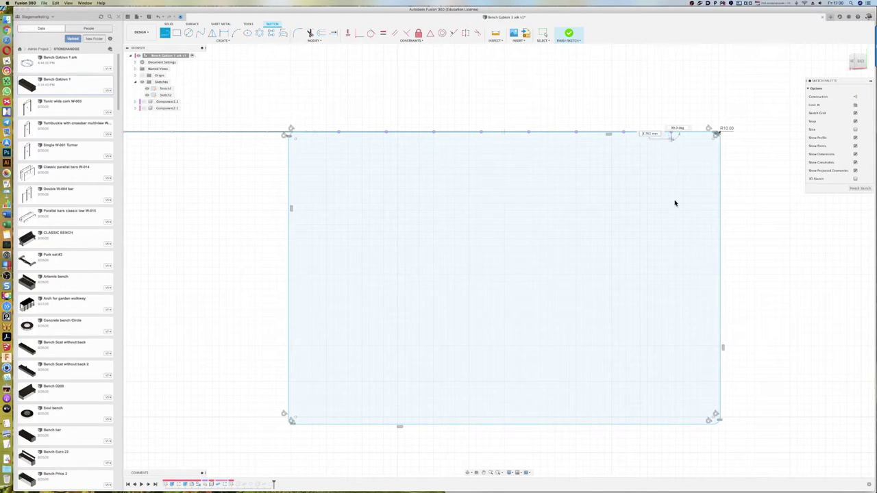
pyautogui.click(672, 425)
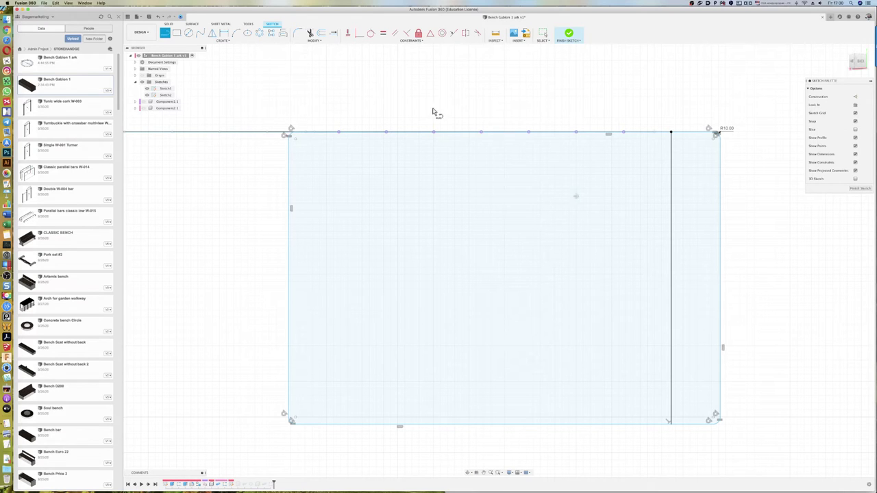
pyautogui.click(272, 33)
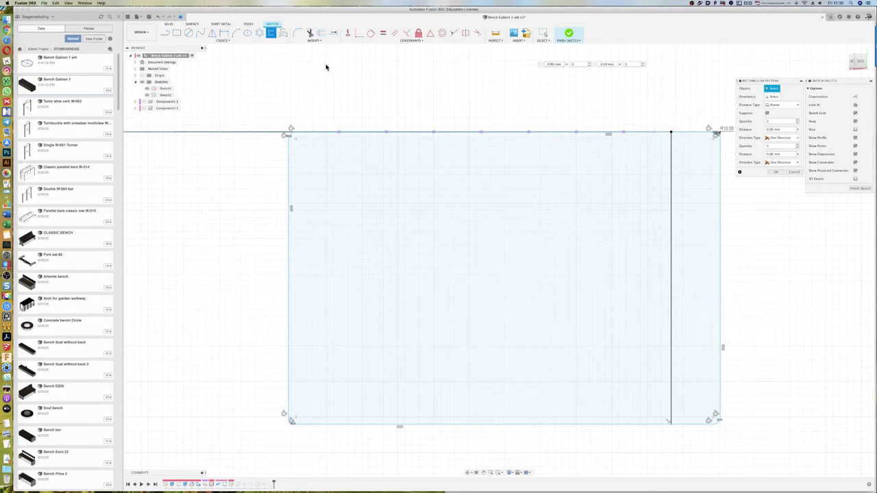
# Step: Pattern the vertical line leftward, dragging the spacing to roughly -460 to -470 mm
pyautogui.click(671, 208)
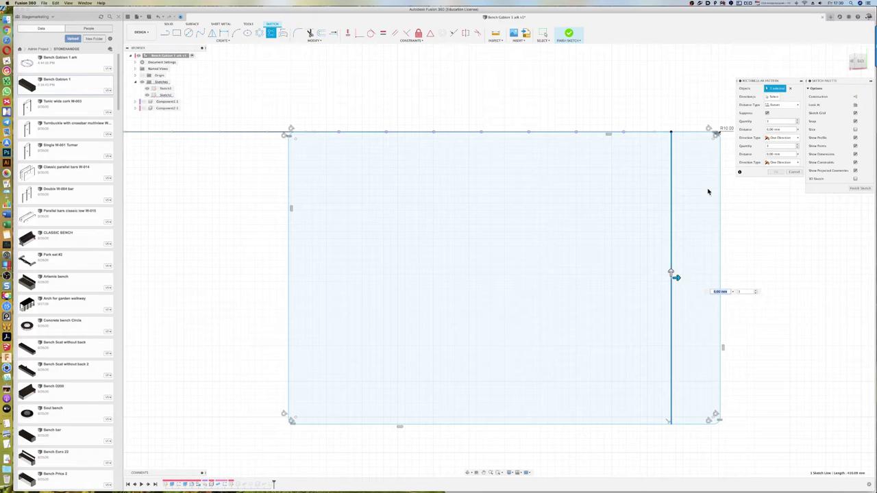
pyautogui.moveTo(676, 276); pyautogui.dragTo(343, 274)
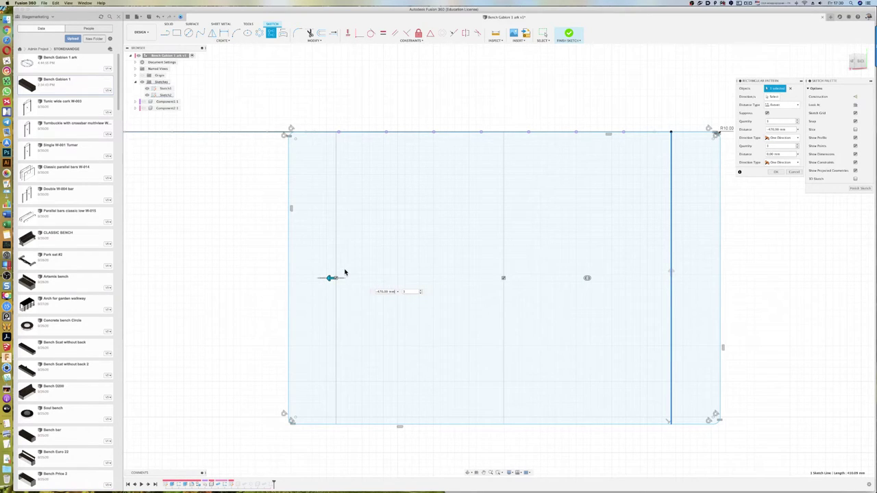
pyautogui.scroll(2, 358, 269)
pyautogui.scroll(1, 357, 267)
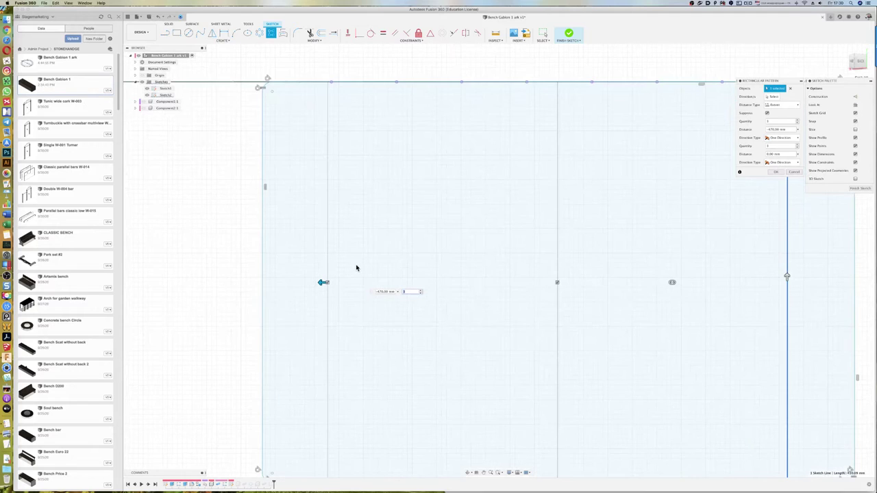
pyautogui.moveTo(322, 282); pyautogui.dragTo(324, 283)
pyautogui.click(332, 83)
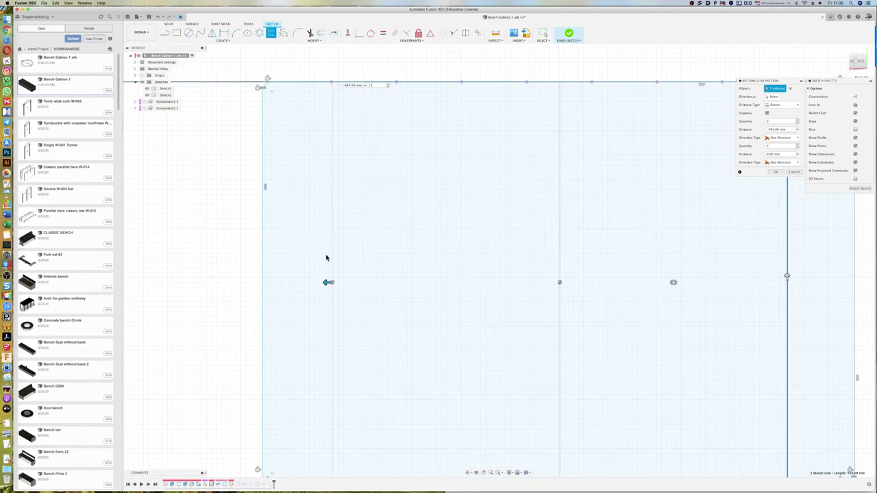
pyautogui.click(327, 283)
pyautogui.moveTo(326, 283); pyautogui.dragTo(327, 283)
pyautogui.scroll(2, 326, 278)
pyautogui.scroll(-1, 345, 369)
pyautogui.scroll(1, 350, 195)
pyautogui.scroll(1, 348, 182)
pyautogui.scroll(1, 347, 183)
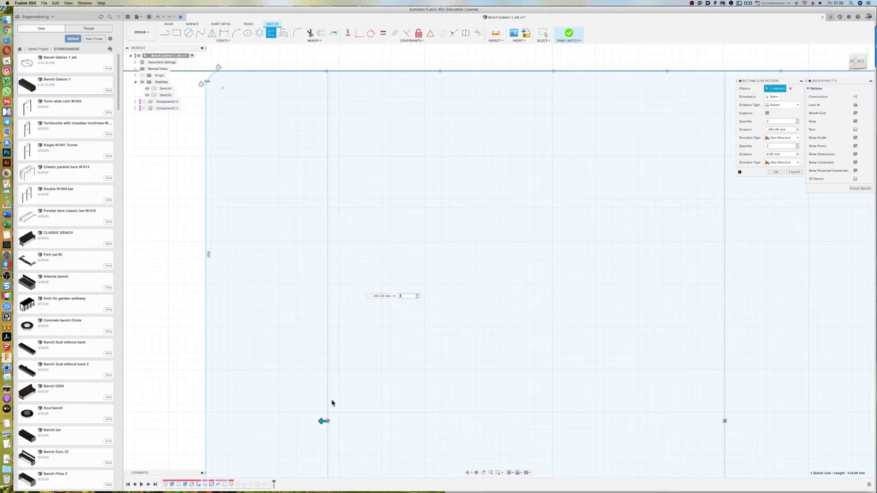
pyautogui.moveTo(324, 421); pyautogui.dragTo(323, 420)
# Step: Set the pattern distance to -466 mm and quantity to 8, then commit it
pyautogui.click(327, 73)
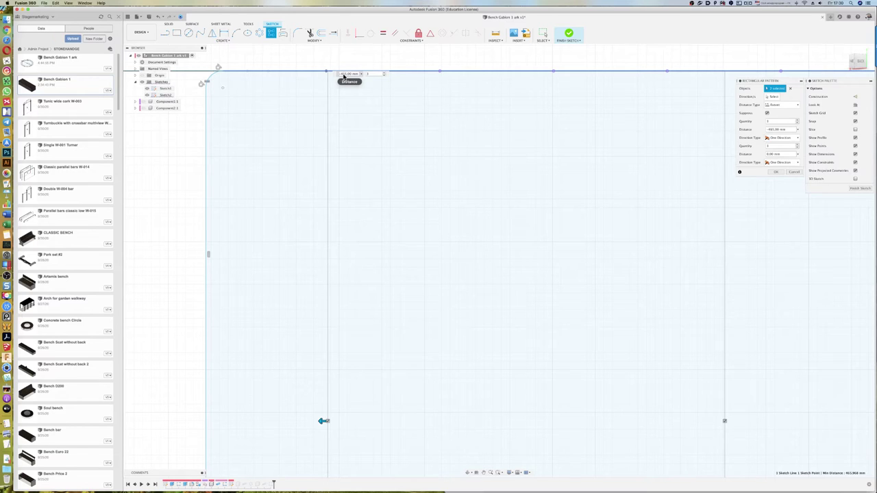
pyautogui.click(346, 74)
pyautogui.write('-466')
pyautogui.press('Return')
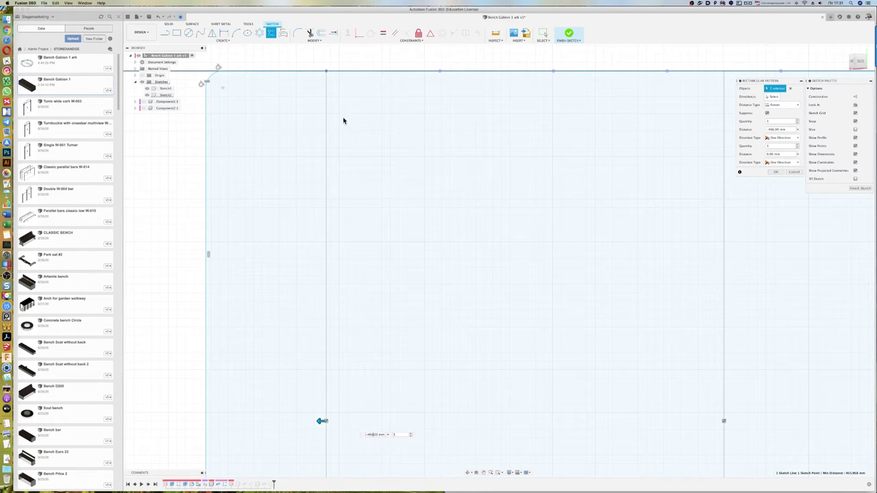
pyautogui.write('7')
pyautogui.press('BackSpace')
pyautogui.write('8')
pyautogui.scroll(-3, 311, 222)
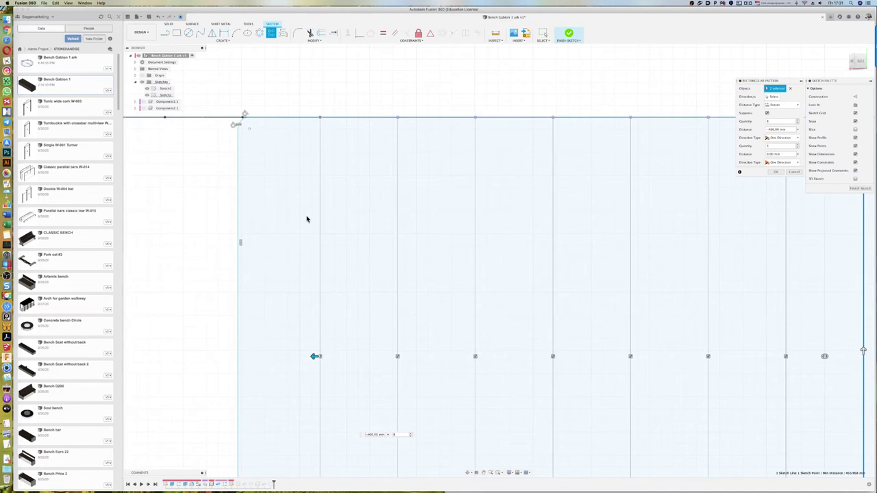
pyautogui.scroll(-2, 259, 137)
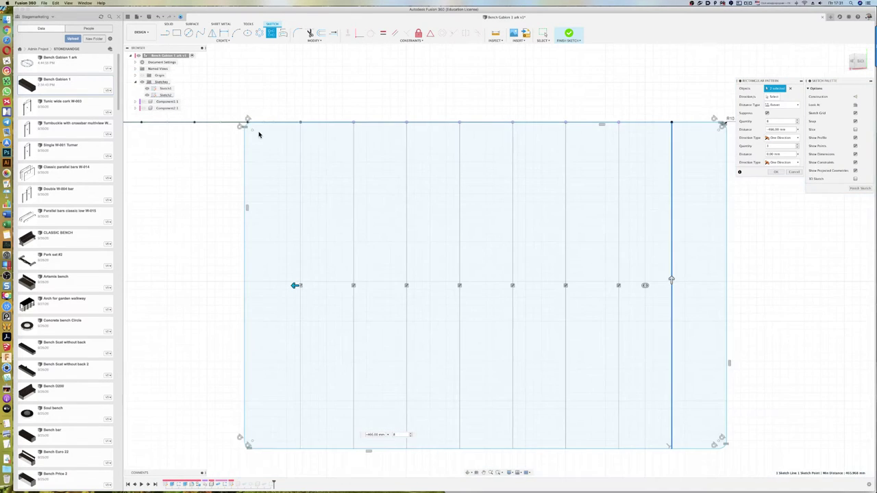
pyautogui.click(774, 172)
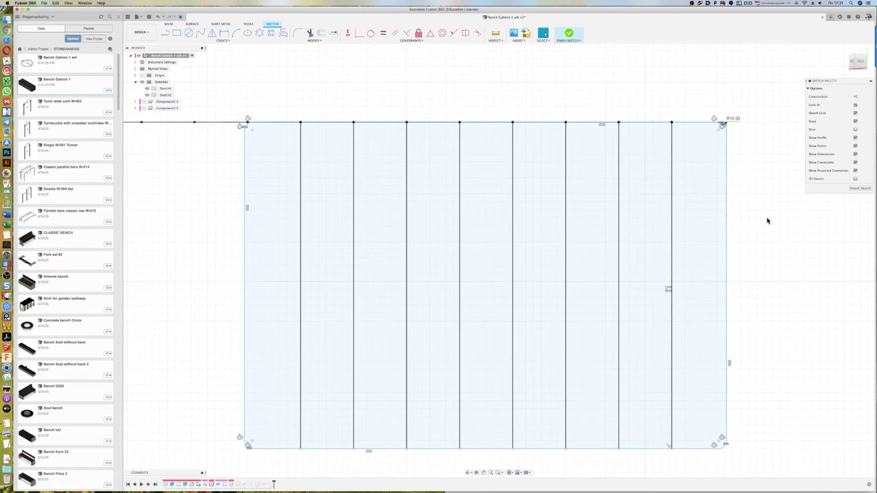
pyautogui.press('s')
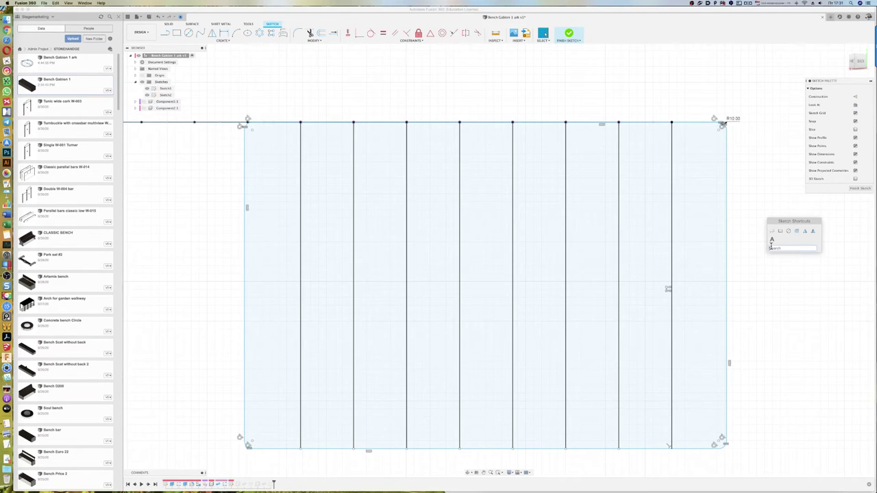
# Step: Finish the sketch and orbit to view the curved bench frame
pyautogui.click(569, 33)
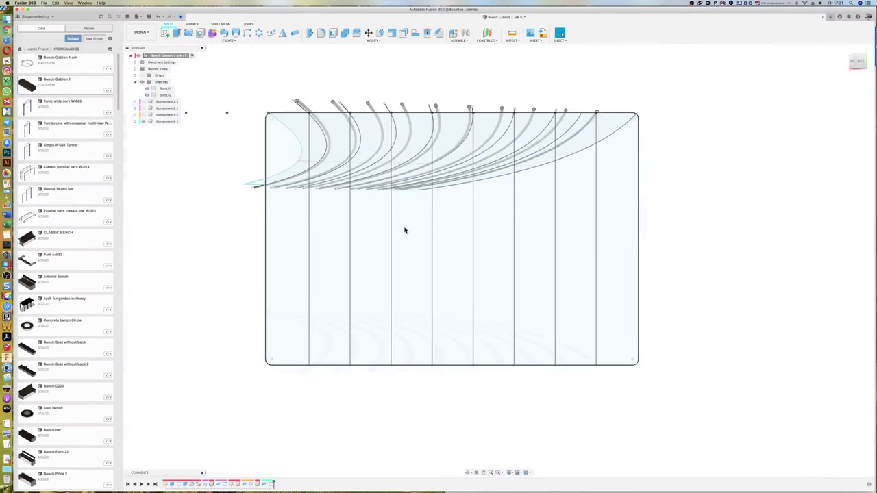
pyautogui.keyDown('shift'); pyautogui.moveTo(404, 231); pyautogui.dragTo(432, 180, button='middle'); pyautogui.keyUp('shift')
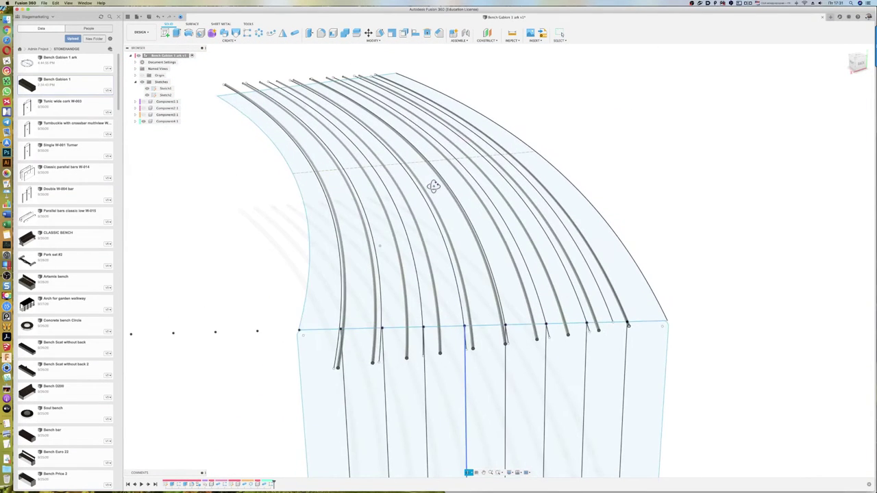
pyautogui.moveTo(433, 186)
pyautogui.keyDown('shift'); pyautogui.mouseDown(button='middle')
pyautogui.moveTo(430, 167)
pyautogui.moveTo(430, 177)
pyautogui.mouseUp(button='middle'); pyautogui.keyUp('shift')
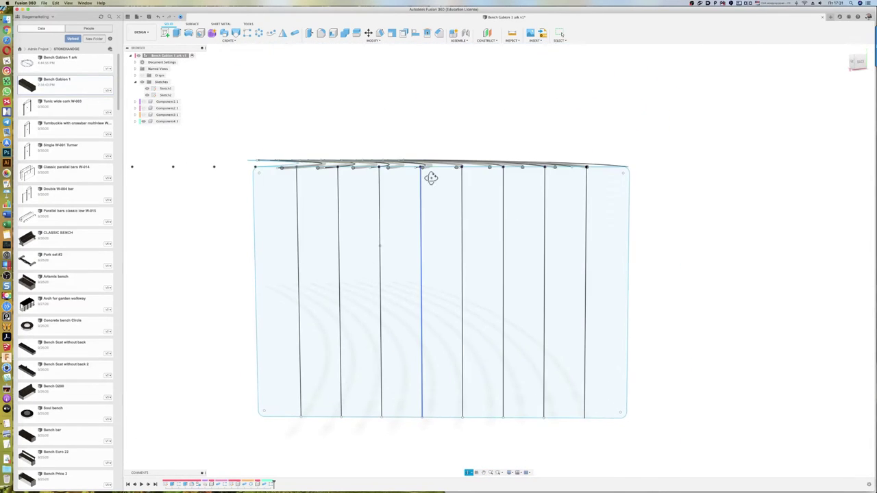
# Step: Create a solid pipe along the rightmost vertical sketch line
pyautogui.press('s')
pyautogui.click(548, 244)
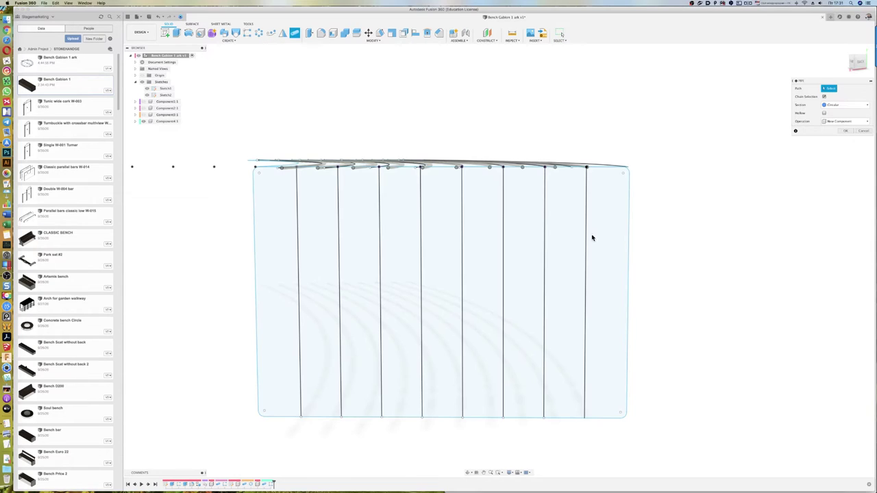
pyautogui.click(586, 234)
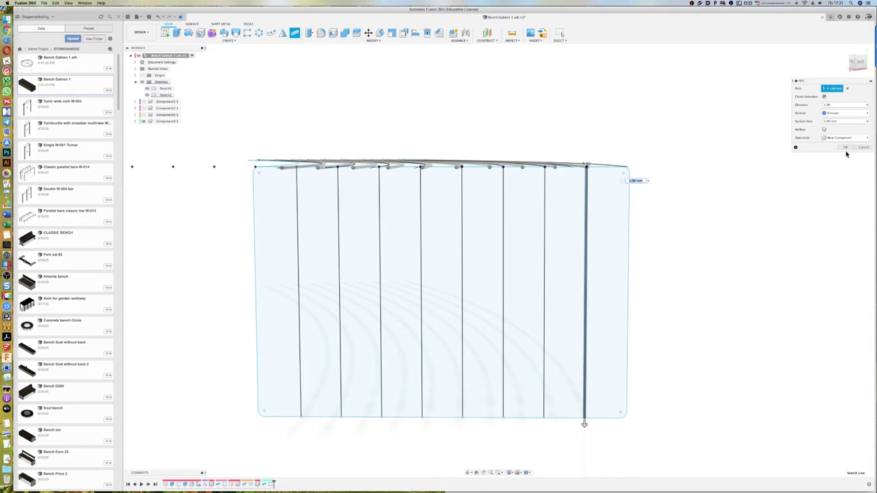
pyautogui.click(845, 147)
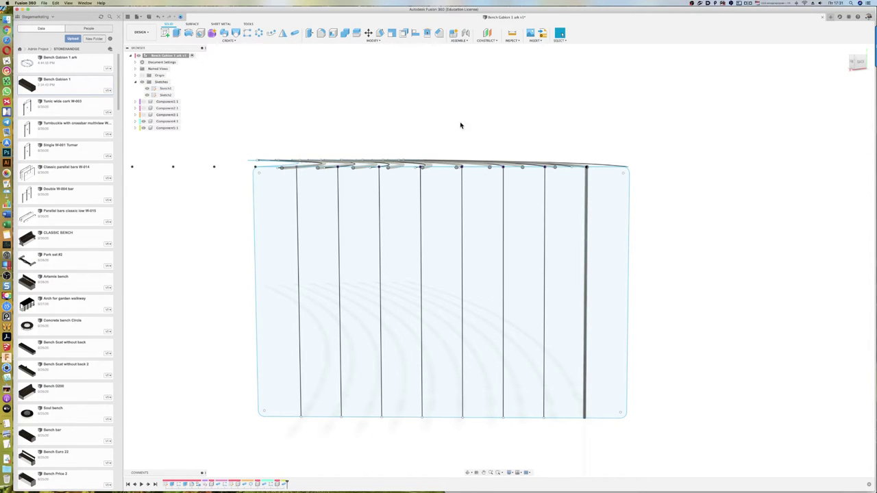
pyautogui.press('s')
pyautogui.click(470, 142)
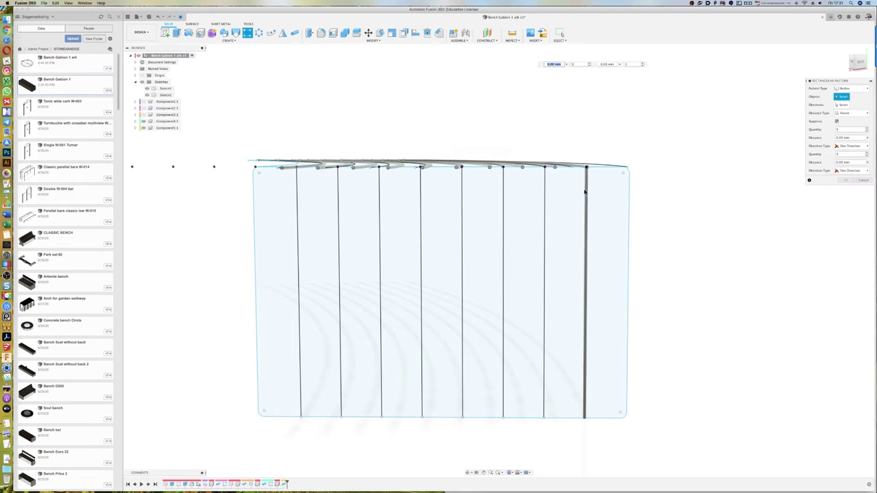
# Step: Pattern the pipe leftward along the panel's bottom edge, spacing about -460 mm
pyautogui.click(586, 192)
pyautogui.click(836, 121)
pyautogui.click(842, 104)
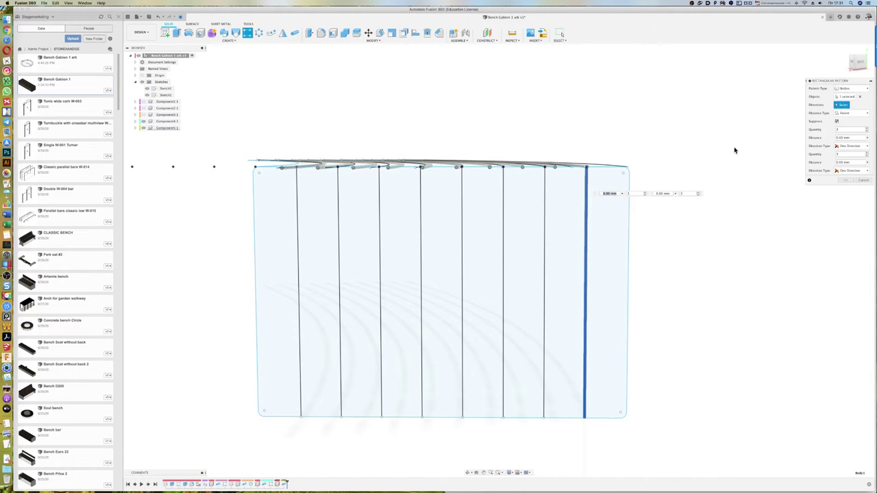
pyautogui.click(556, 417)
pyautogui.moveTo(581, 294); pyautogui.dragTo(305, 293)
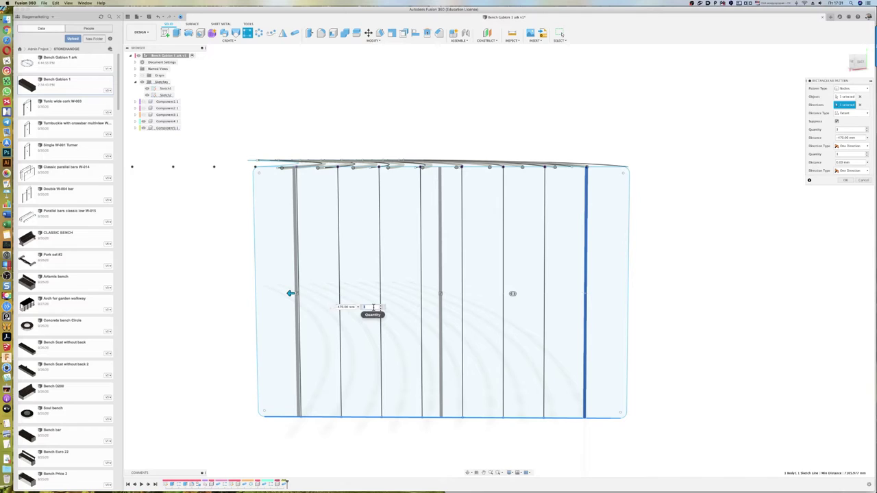
pyautogui.write('7')
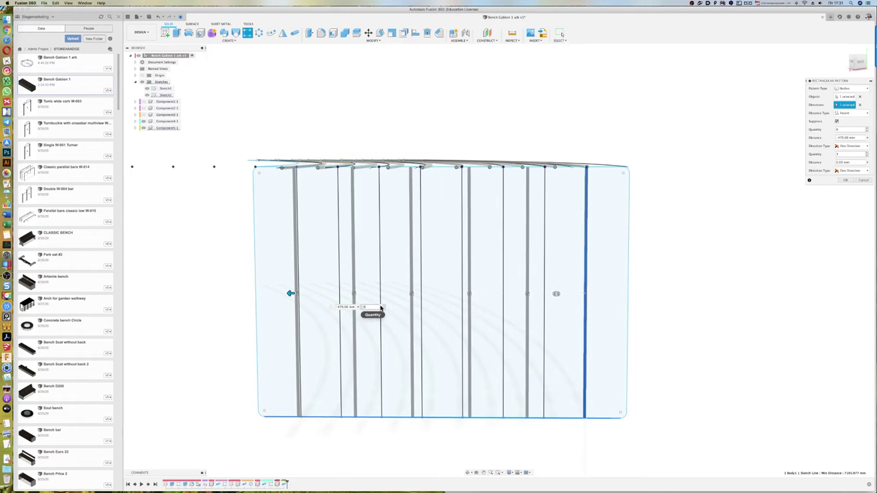
pyautogui.write('8')
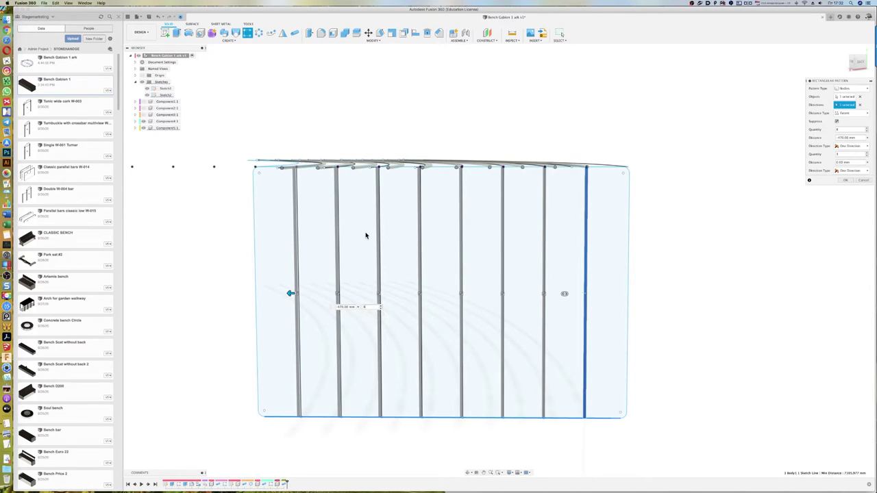
pyautogui.press('F6')
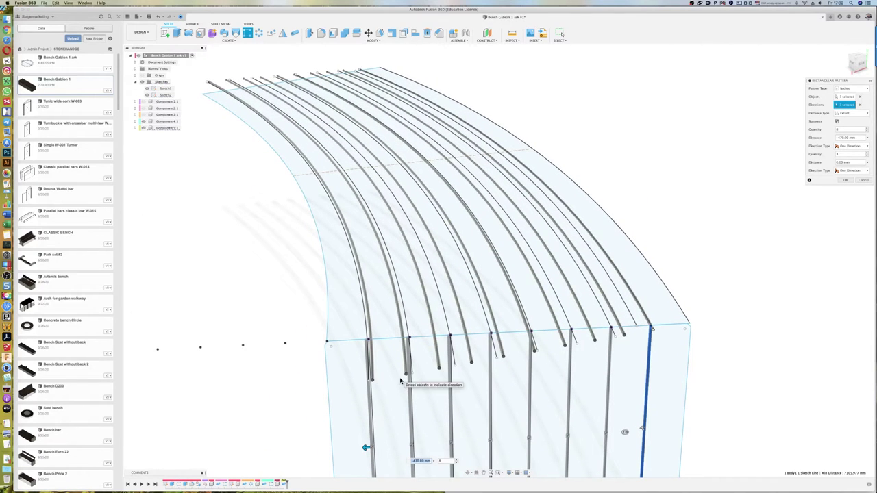
pyautogui.scroll(1, 386, 418)
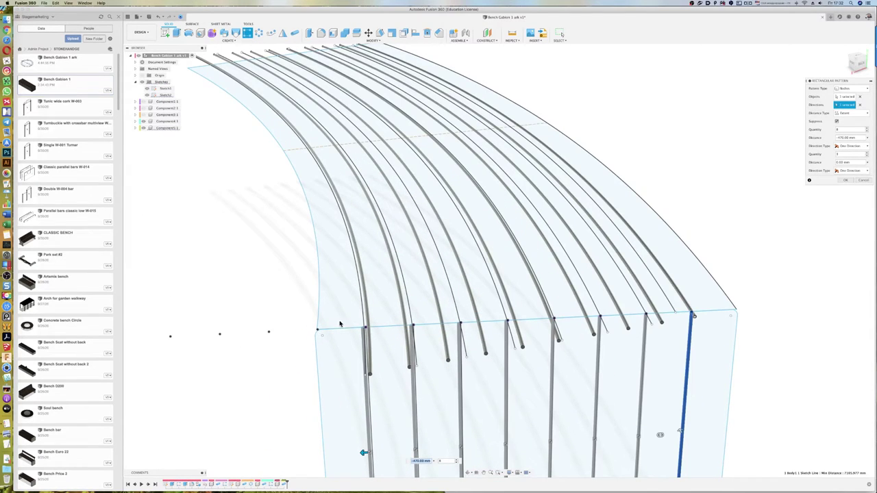
pyautogui.scroll(5, 341, 338)
pyautogui.scroll(3, 371, 442)
pyautogui.scroll(-3, 373, 433)
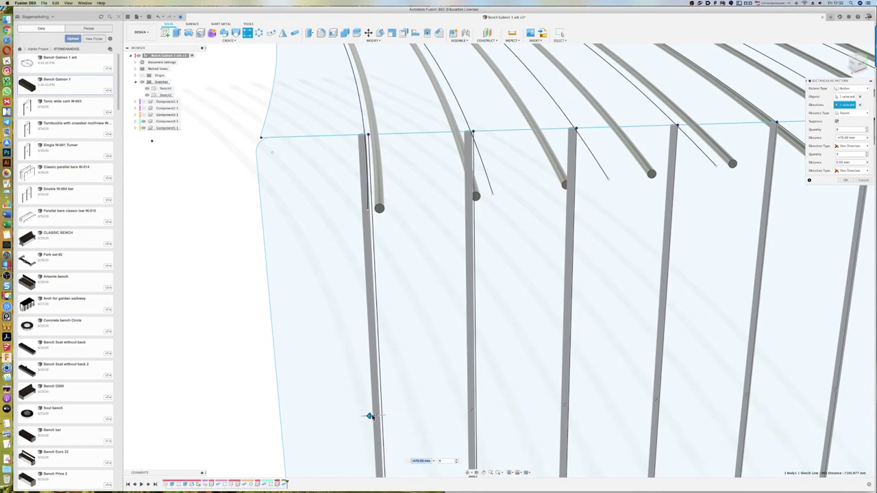
pyautogui.moveTo(373, 416); pyautogui.dragTo(384, 416)
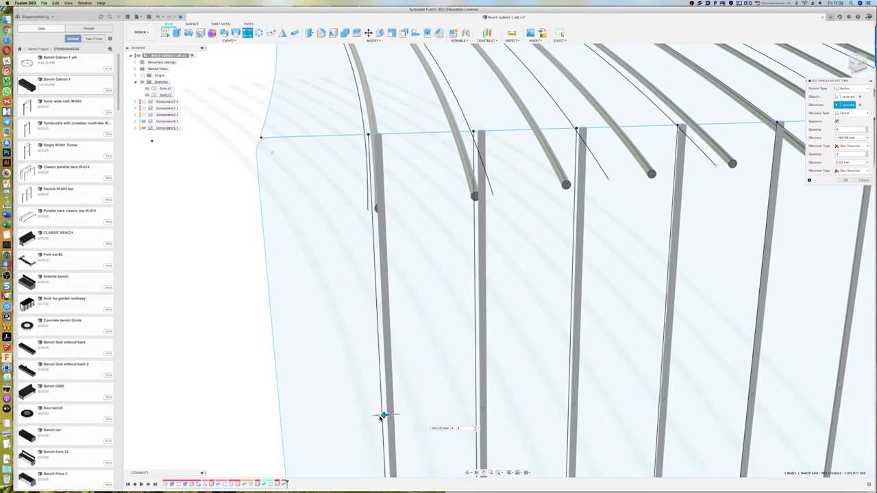
pyautogui.keyDown('shift'); pyautogui.moveTo(415, 354); pyautogui.dragTo(413, 355, button='middle'); pyautogui.keyUp('shift')
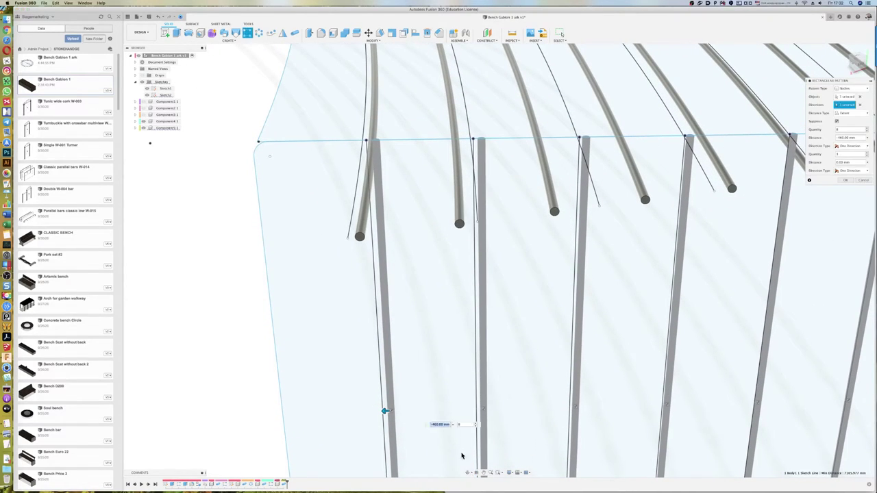
# Step: Set quantity to 10 and spacing to -462.227 mm, then commit the bar pattern
pyautogui.press('Tab')
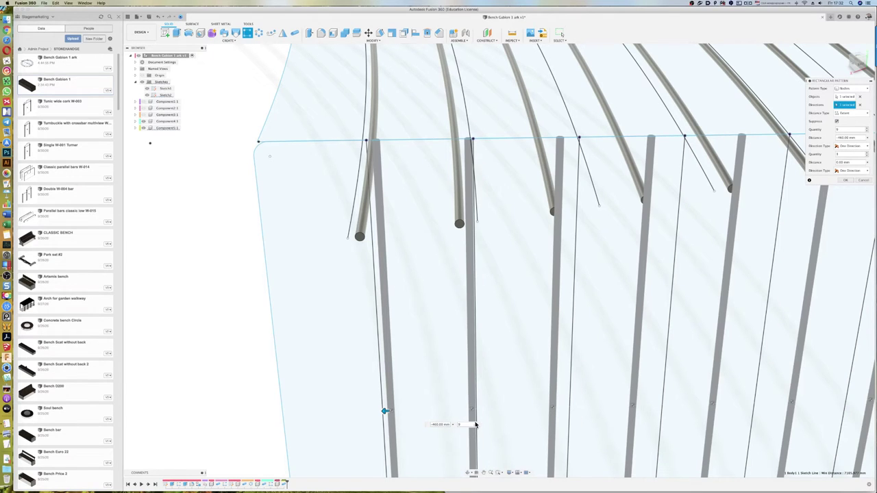
pyautogui.write('10')
pyautogui.moveTo(401, 392)
pyautogui.keyDown('shift'); pyautogui.mouseDown(button='middle')
pyautogui.moveTo(383, 383)
pyautogui.moveTo(402, 383)
pyautogui.moveTo(394, 404)
pyautogui.mouseUp(button='middle'); pyautogui.keyUp('shift')
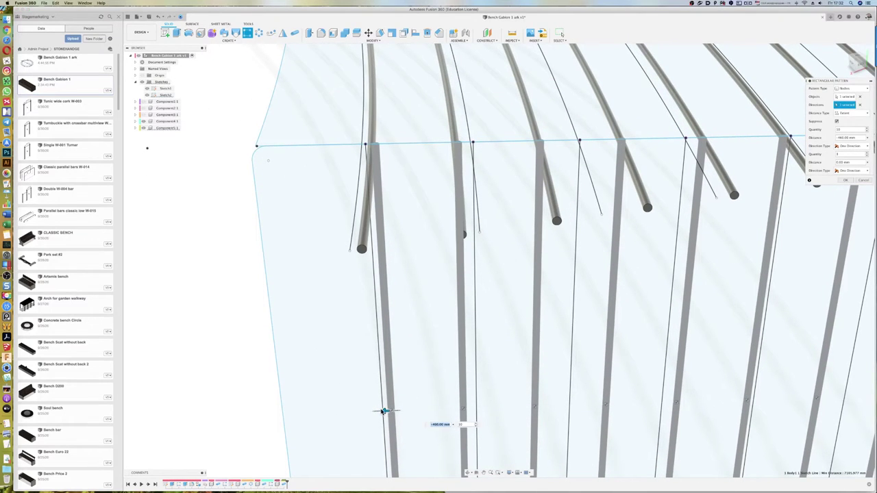
pyautogui.moveTo(380, 411); pyautogui.dragTo(360, 233)
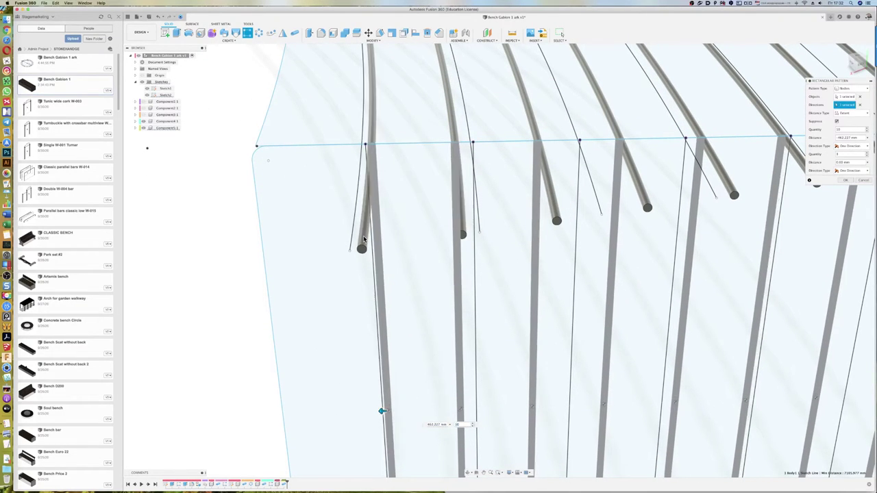
pyautogui.keyDown('shift'); pyautogui.moveTo(321, 317); pyautogui.dragTo(329, 319, button='middle'); pyautogui.keyUp('shift')
pyautogui.click(849, 181)
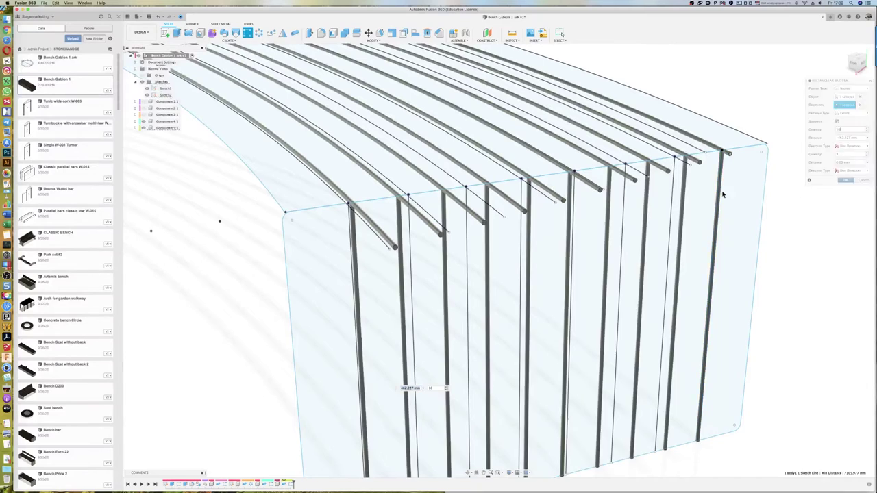
pyautogui.scroll(-3, 377, 270)
pyautogui.scroll(-2, 377, 270)
pyautogui.moveTo(378, 270)
pyautogui.keyDown('shift'); pyautogui.mouseDown(button='middle')
pyautogui.moveTo(397, 278)
pyautogui.moveTo(664, 264)
pyautogui.mouseUp(button='middle'); pyautogui.keyUp('shift')
pyautogui.scroll(-3, 664, 264)
pyautogui.scroll(3, 328, 227)
pyautogui.scroll(2, 340, 245)
pyautogui.scroll(-2, 314, 255)
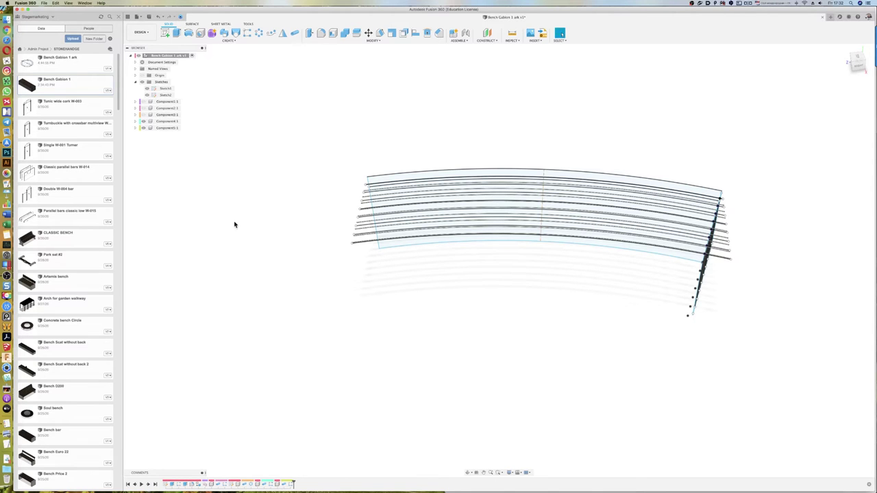
# Step: Show Component1:1's seat planks and add a midplane between the bench's two end faces
pyautogui.moveTo(313, 269)
pyautogui.keyDown('shift'); pyautogui.mouseDown(button='middle')
pyautogui.moveTo(290, 260)
pyautogui.moveTo(303, 267)
pyautogui.mouseUp(button='middle'); pyautogui.keyUp('shift')
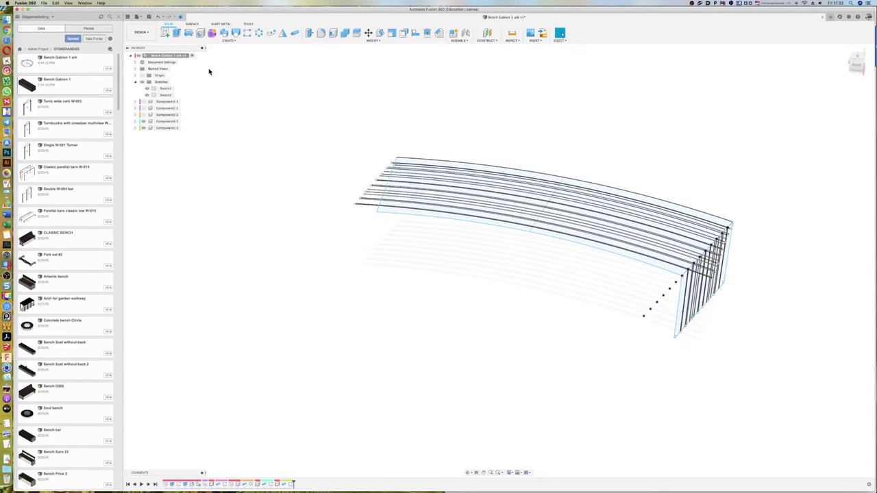
pyautogui.click(144, 103)
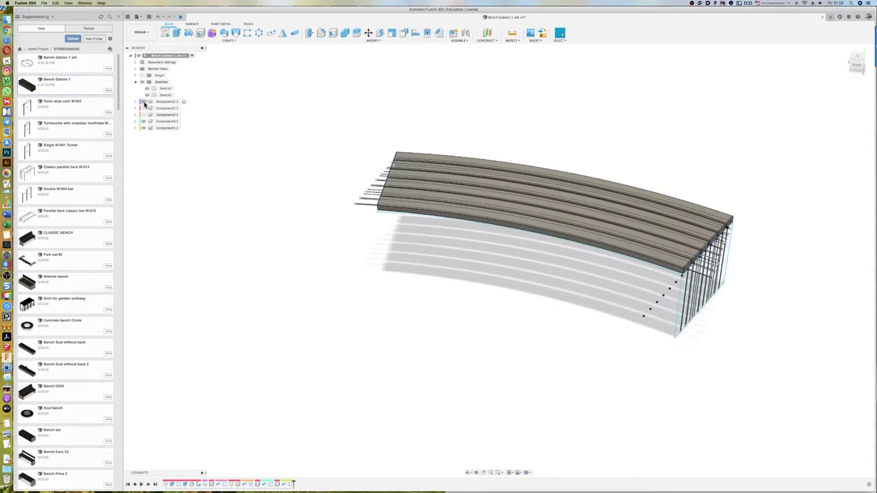
pyautogui.click(488, 41)
pyautogui.click(491, 55)
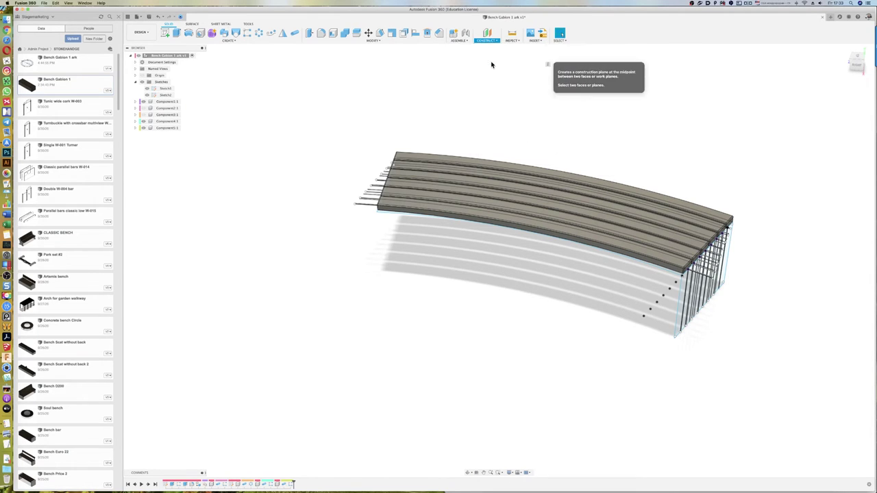
pyautogui.moveTo(444, 244)
pyautogui.keyDown('shift'); pyautogui.mouseDown(button='middle')
pyautogui.moveTo(430, 242)
pyautogui.moveTo(499, 259)
pyautogui.mouseUp(button='middle'); pyautogui.keyUp('shift')
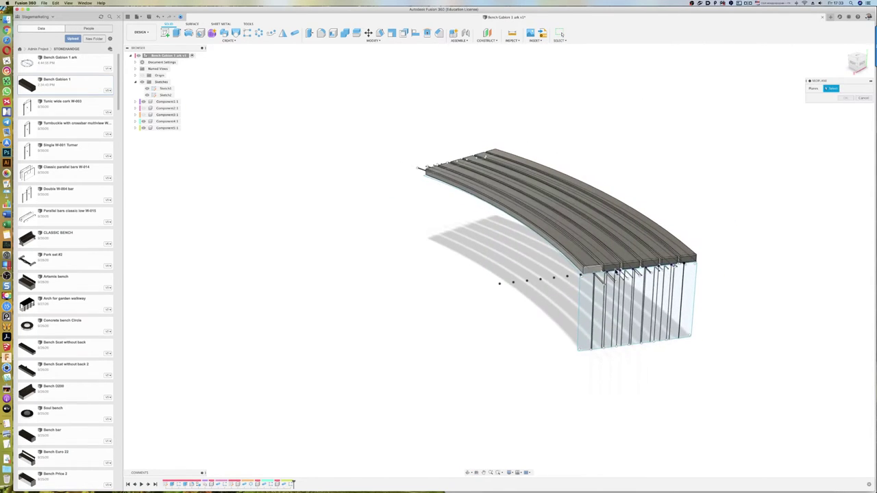
pyautogui.click(619, 271)
pyautogui.keyDown('shift'); pyautogui.moveTo(404, 260); pyautogui.dragTo(468, 263, button='middle'); pyautogui.keyUp('shift')
pyautogui.click(486, 268)
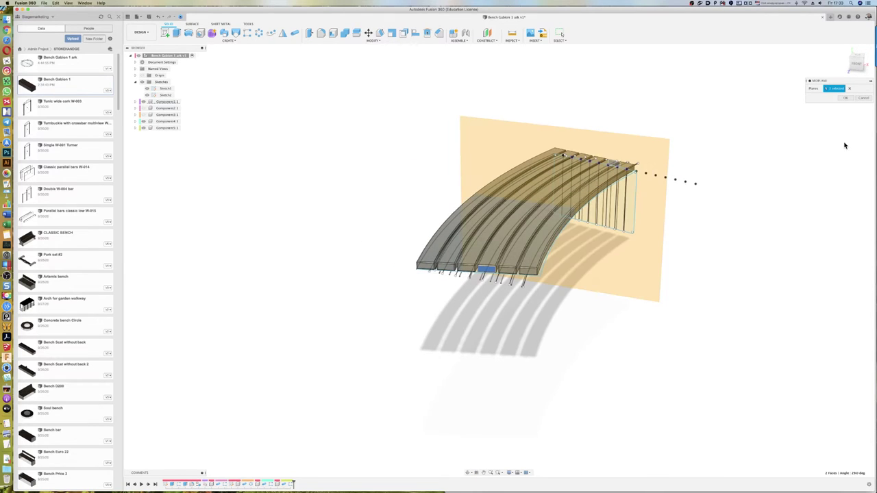
pyautogui.click(846, 98)
pyautogui.keyDown('shift'); pyautogui.moveTo(758, 190); pyautogui.dragTo(685, 192, button='middle'); pyautogui.keyUp('shift')
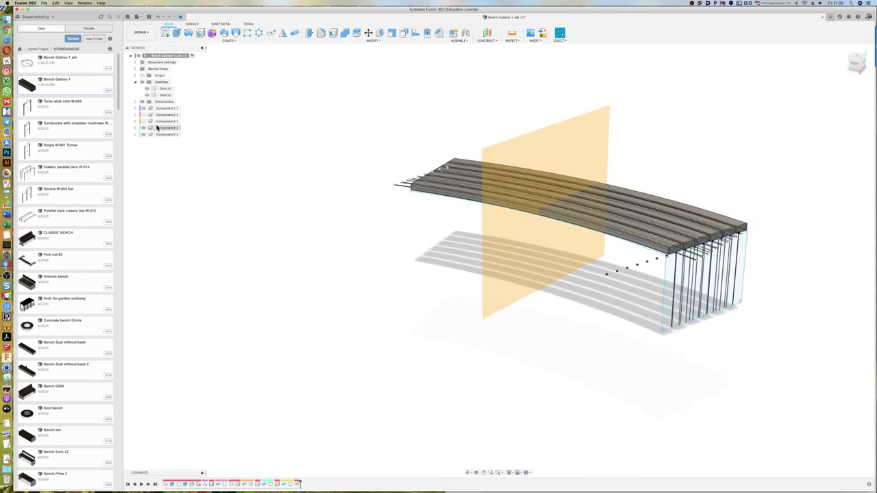
pyautogui.click(145, 95)
# Step: Hide the Sketch1 and Sketch2 outlines
pyautogui.click(147, 89)
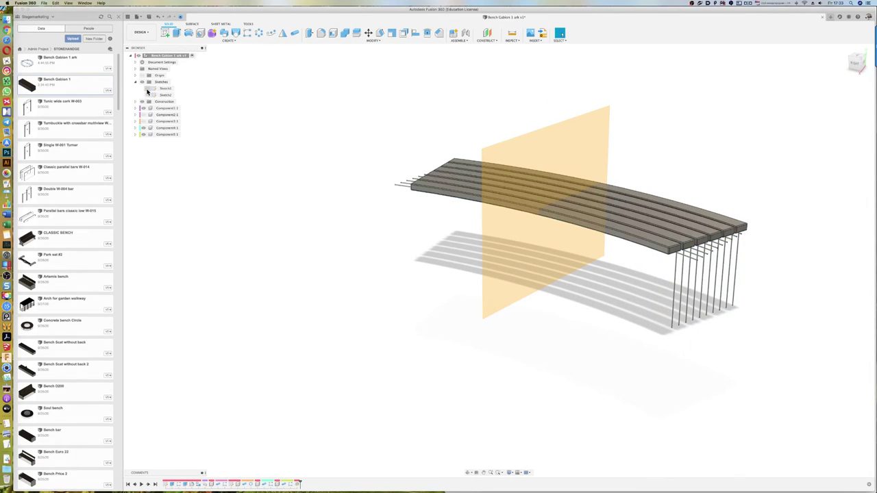
pyautogui.keyDown('shift'); pyautogui.moveTo(270, 176); pyautogui.dragTo(292, 176, button='middle'); pyautogui.keyUp('shift')
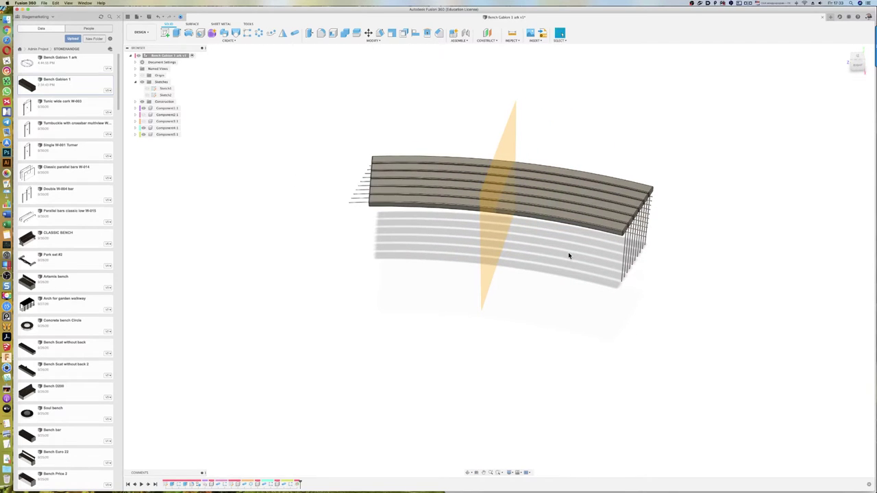
pyautogui.click(149, 96)
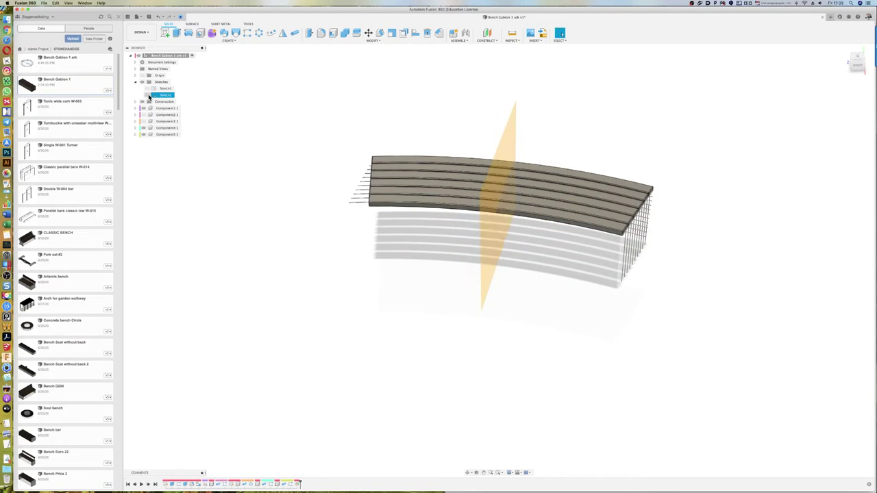
# Step: Mirror the leg rods Component5:1 across the midplane to the bench's other end
pyautogui.press('s')
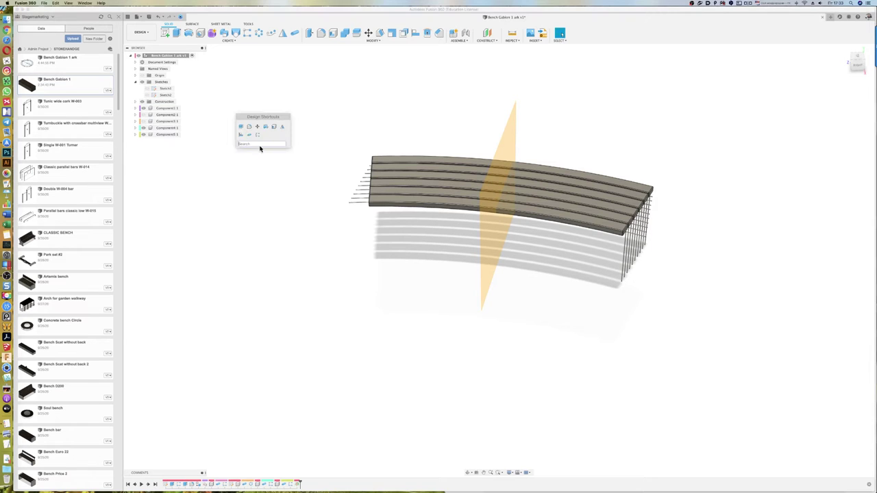
pyautogui.click(281, 128)
pyautogui.moveTo(709, 271)
pyautogui.keyDown('shift'); pyautogui.mouseDown(button='middle')
pyautogui.moveTo(701, 260)
pyautogui.moveTo(691, 264)
pyautogui.mouseUp(button='middle'); pyautogui.keyUp('shift')
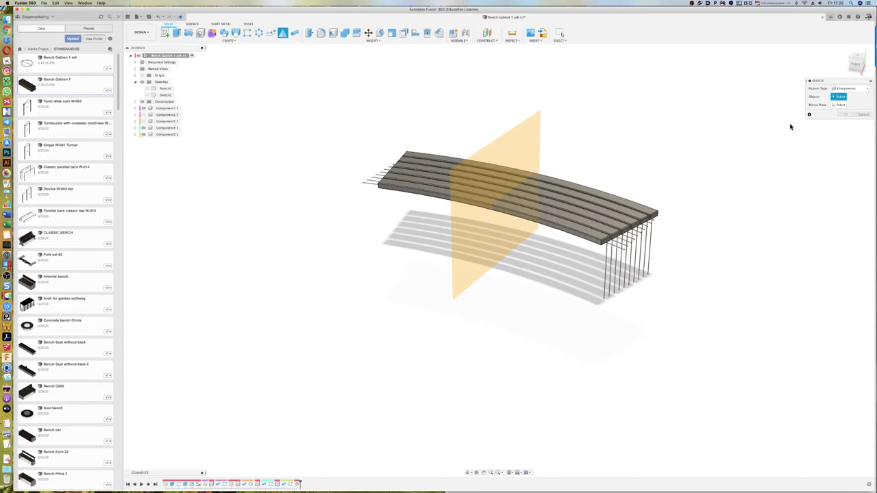
pyautogui.click(164, 134)
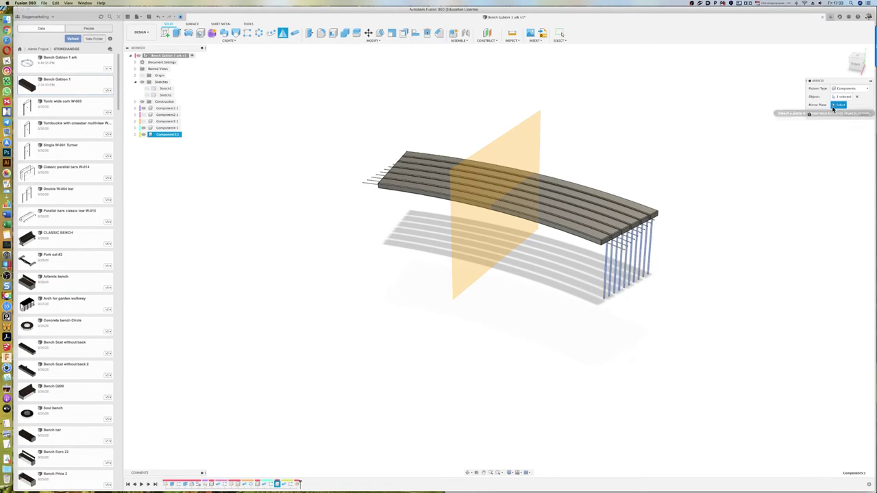
pyautogui.click(524, 143)
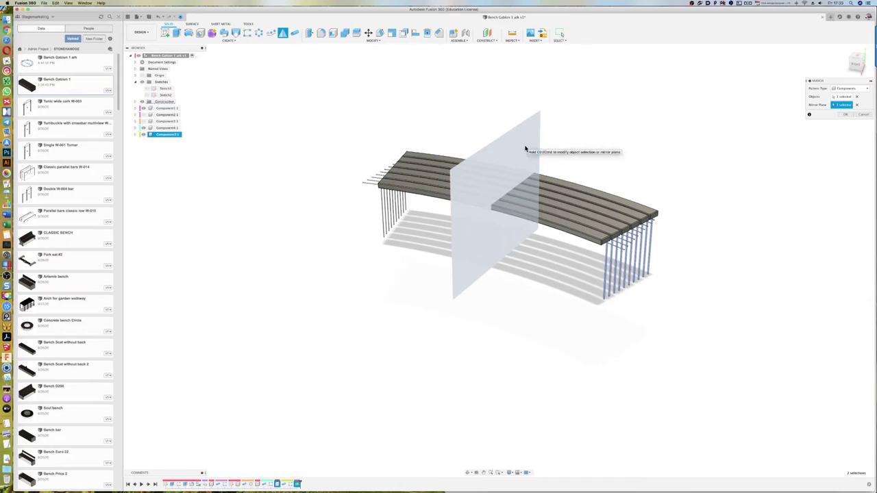
pyautogui.click(845, 114)
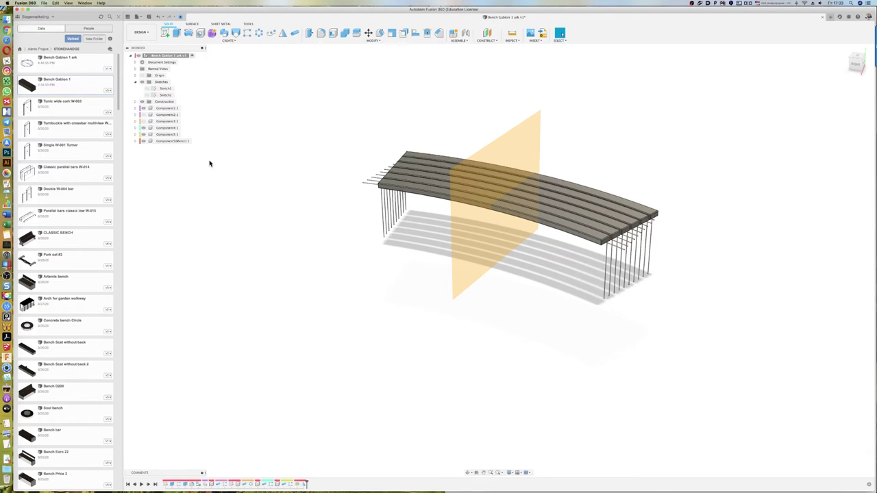
pyautogui.press('s')
pyautogui.write('s')
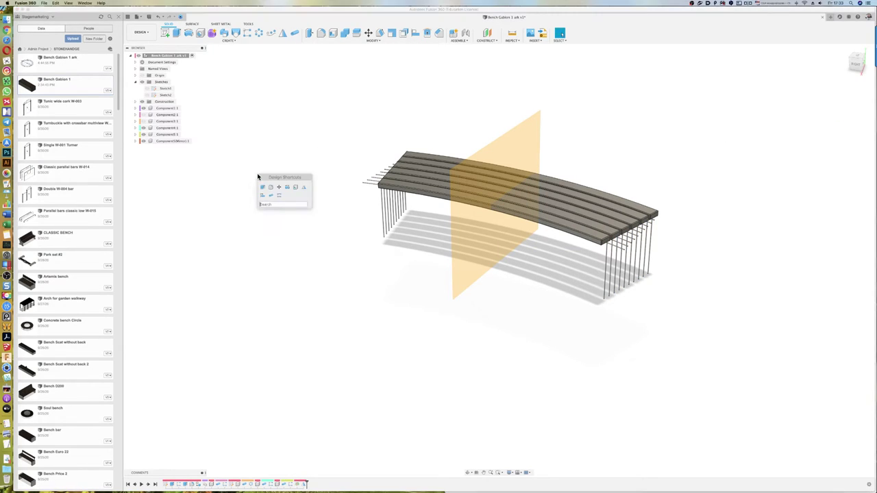
pyautogui.write('mirror')
pyautogui.press('Return')
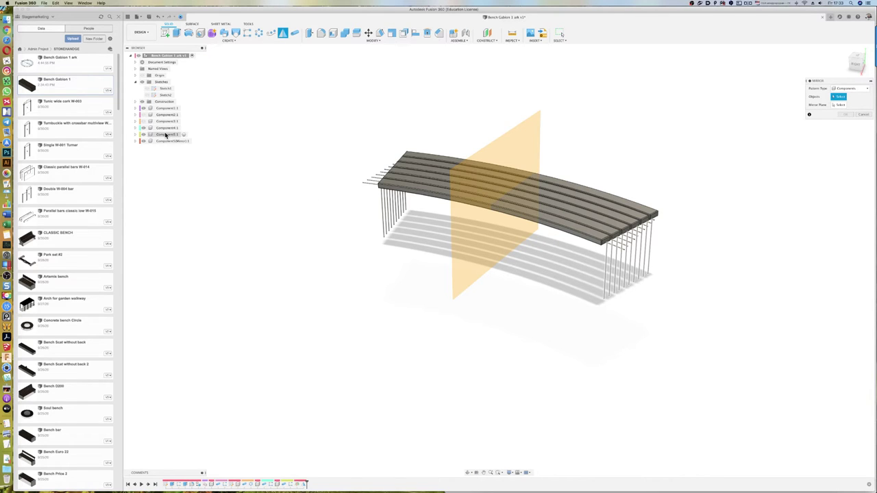
pyautogui.click(167, 128)
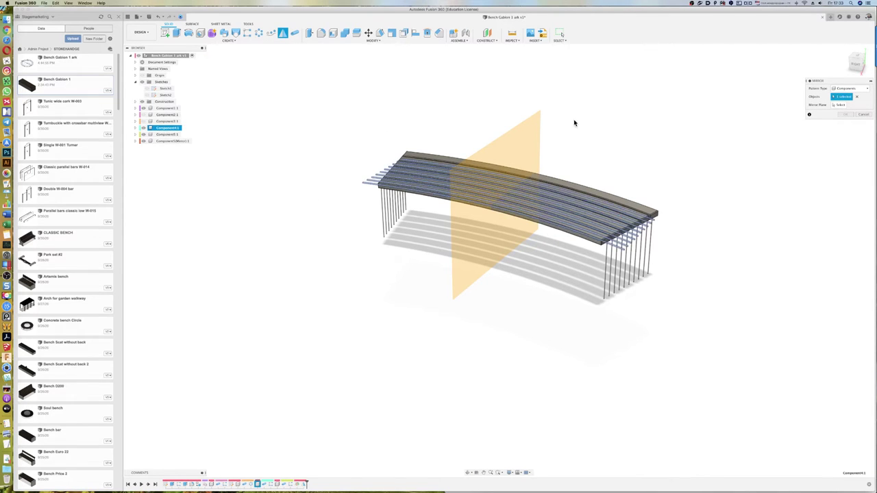
pyautogui.click(839, 105)
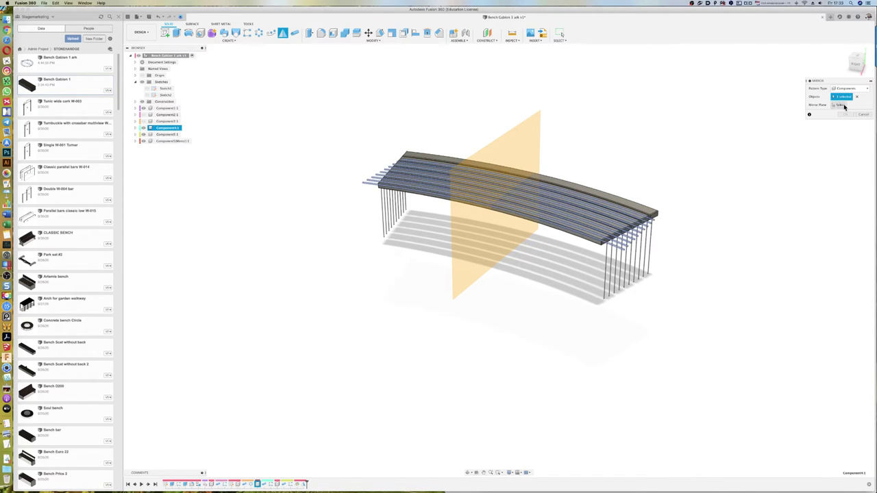
pyautogui.click(539, 137)
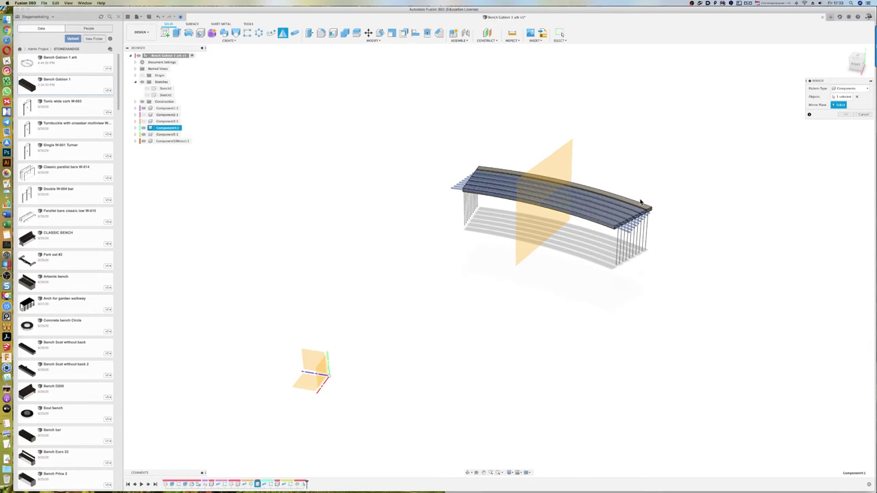
pyautogui.click(862, 116)
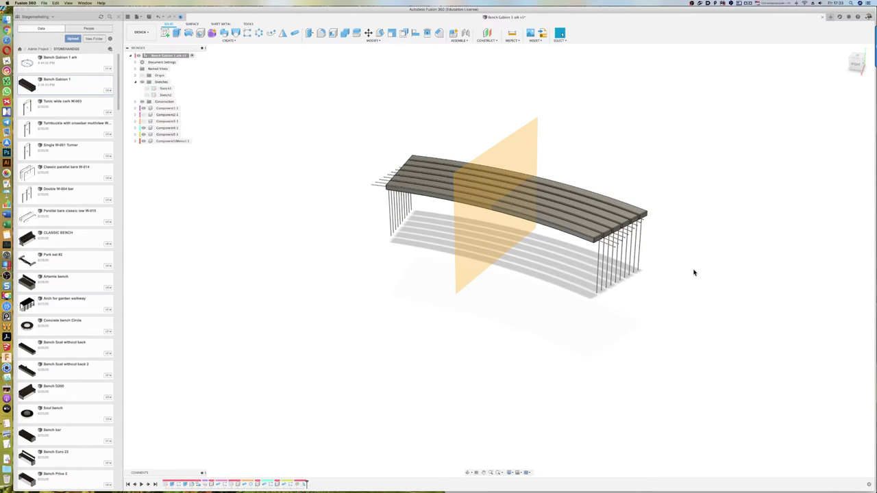
pyautogui.keyDown('shift'); pyautogui.moveTo(691, 267); pyautogui.dragTo(679, 267, button='middle'); pyautogui.keyUp('shift')
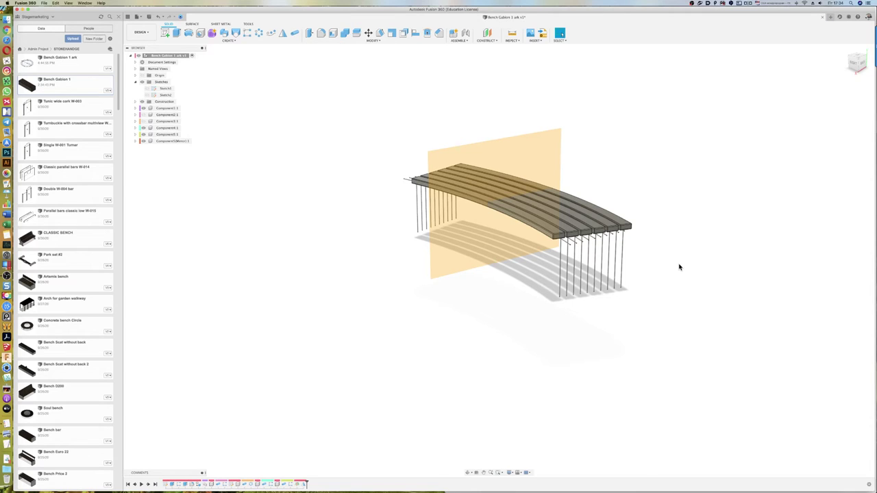
pyautogui.press('m')
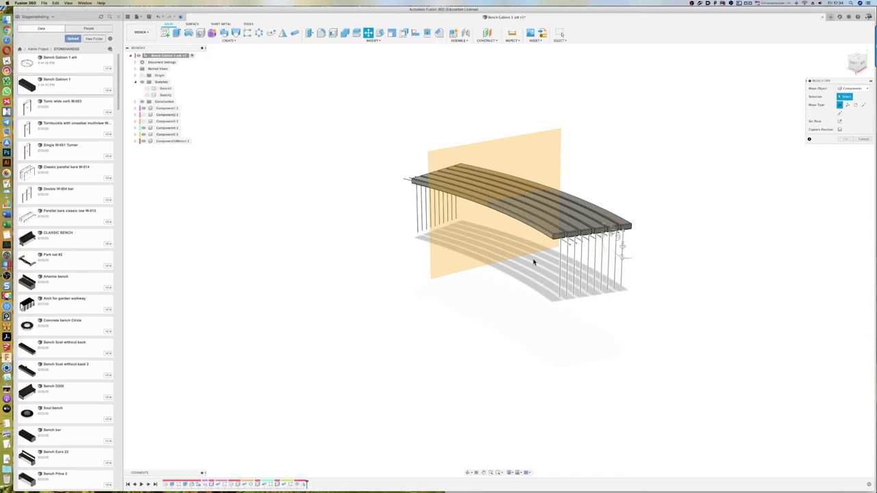
# Step: Copy Component4:1's curved rods and move the copy -410.09 mm along Y below the seat
pyautogui.click(167, 128)
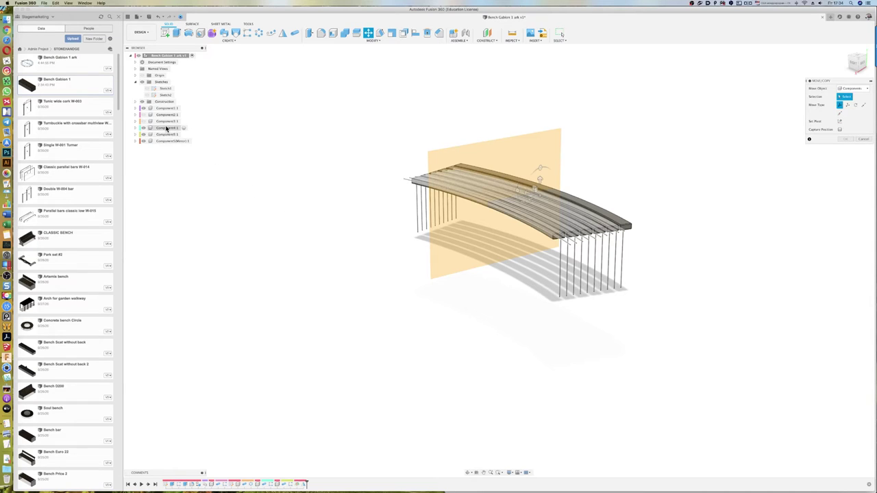
pyautogui.click(166, 128)
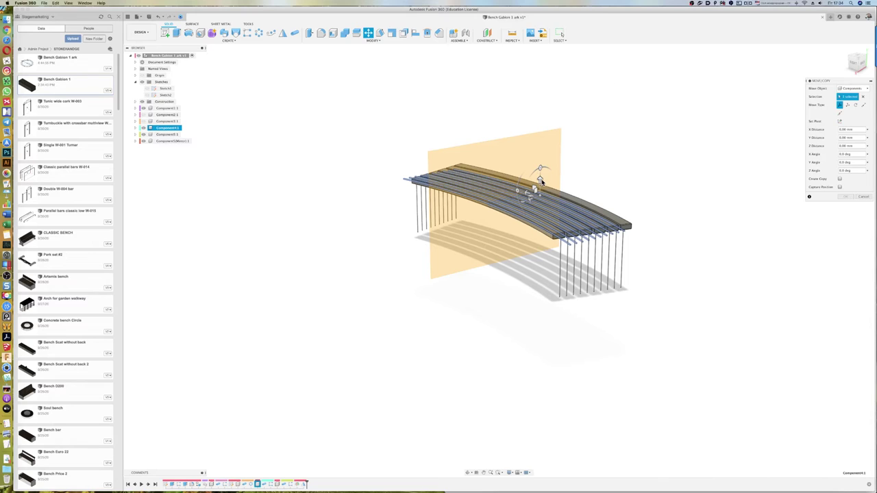
pyautogui.click(840, 180)
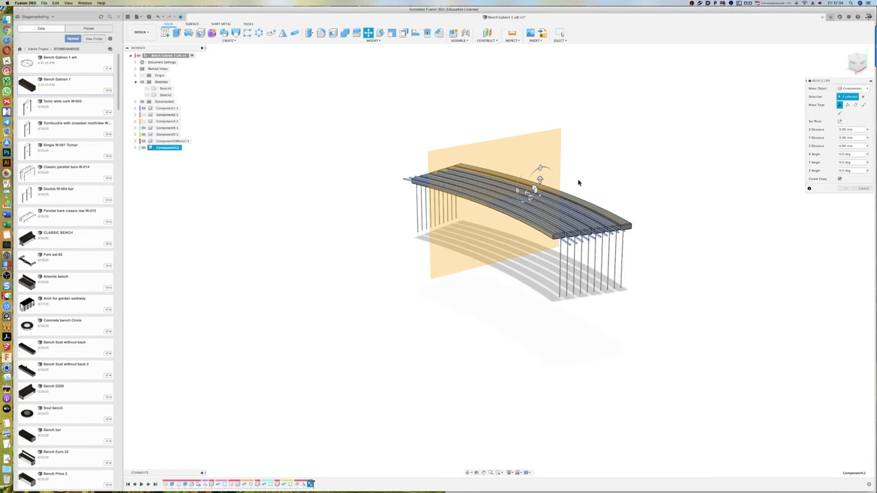
pyautogui.moveTo(541, 180); pyautogui.dragTo(539, 233)
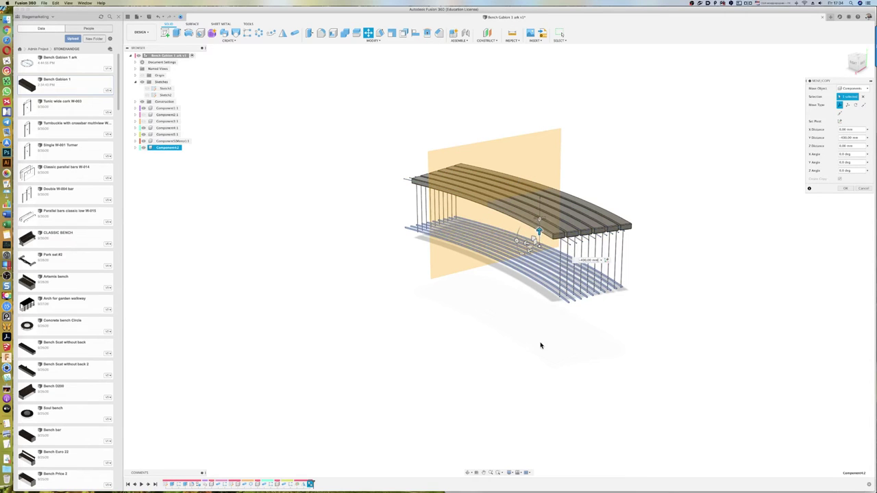
pyautogui.scroll(3, 560, 303)
pyautogui.scroll(3, 567, 304)
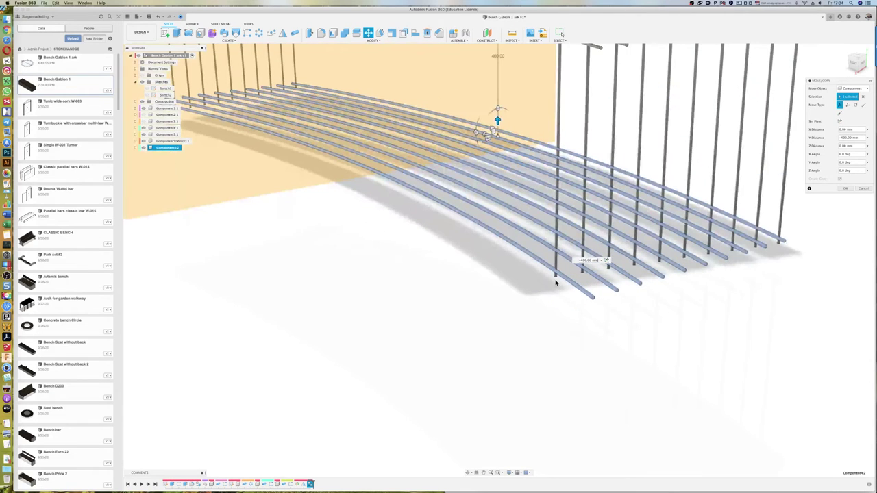
pyautogui.moveTo(556, 279); pyautogui.dragTo(541, 295)
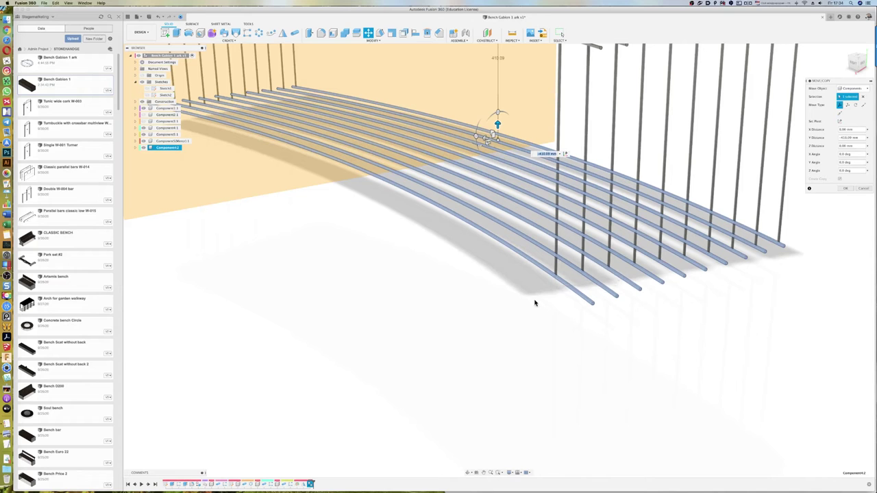
pyautogui.click(846, 189)
pyautogui.moveTo(497, 290)
pyautogui.keyDown('shift'); pyautogui.mouseDown(button='middle')
pyautogui.moveTo(475, 281)
pyautogui.moveTo(640, 326)
pyautogui.mouseUp(button='middle'); pyautogui.keyUp('shift')
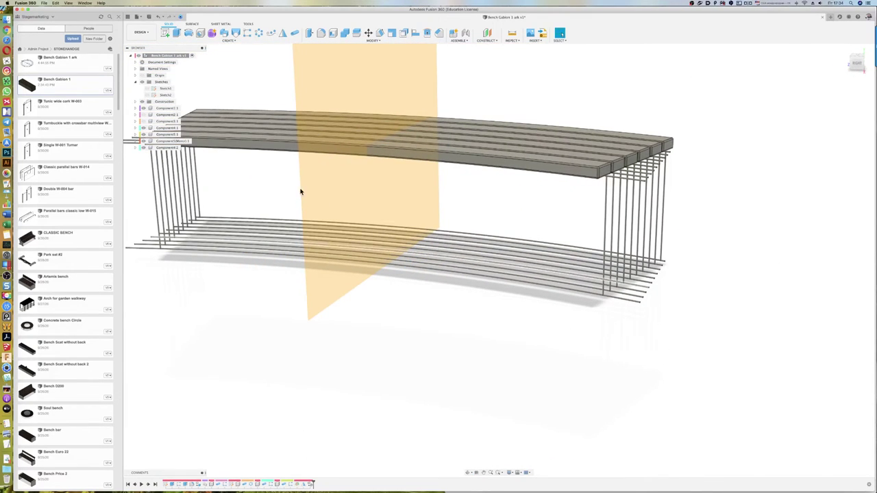
# Step: Hide the construction plane, vertical bars and seat slats, and show Sketch1's seat profiles
pyautogui.click(146, 108)
pyautogui.click(143, 102)
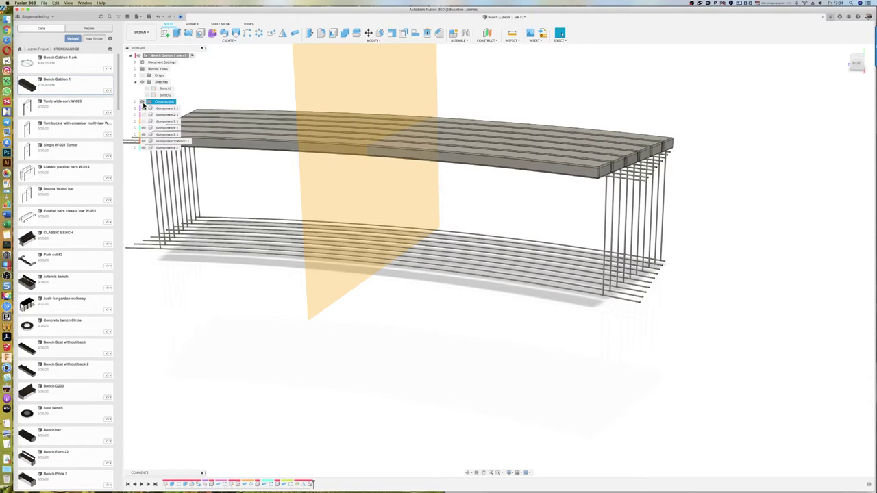
pyautogui.moveTo(293, 249)
pyautogui.keyDown('shift'); pyautogui.mouseDown(button='middle')
pyautogui.moveTo(354, 299)
pyautogui.moveTo(380, 303)
pyautogui.mouseUp(button='middle'); pyautogui.keyUp('shift')
pyautogui.scroll(-3, 561, 268)
pyautogui.moveTo(576, 272)
pyautogui.keyDown('shift'); pyautogui.mouseDown(button='middle')
pyautogui.moveTo(538, 287)
pyautogui.moveTo(455, 275)
pyautogui.mouseUp(button='middle'); pyautogui.keyUp('shift')
pyautogui.click(143, 141)
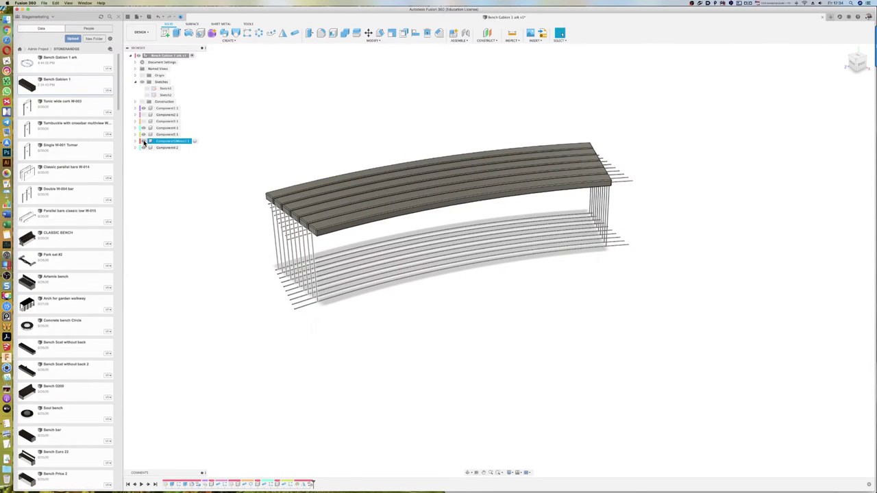
pyautogui.click(143, 141)
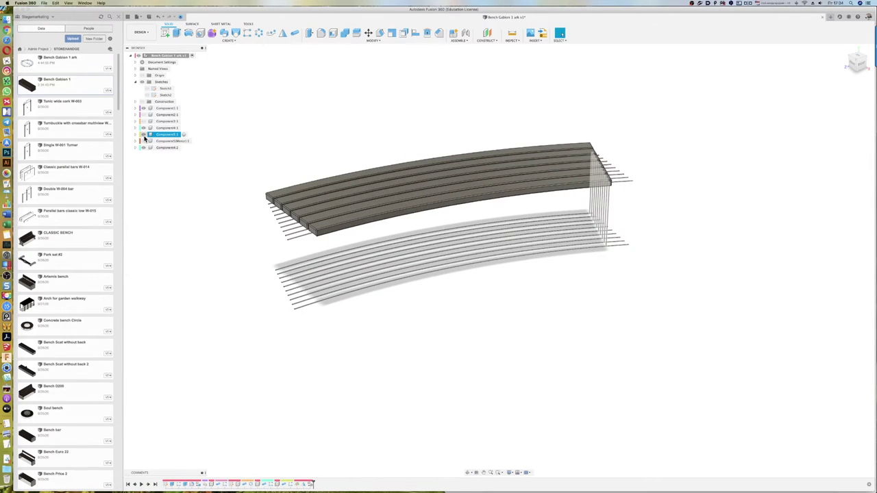
pyautogui.click(143, 134)
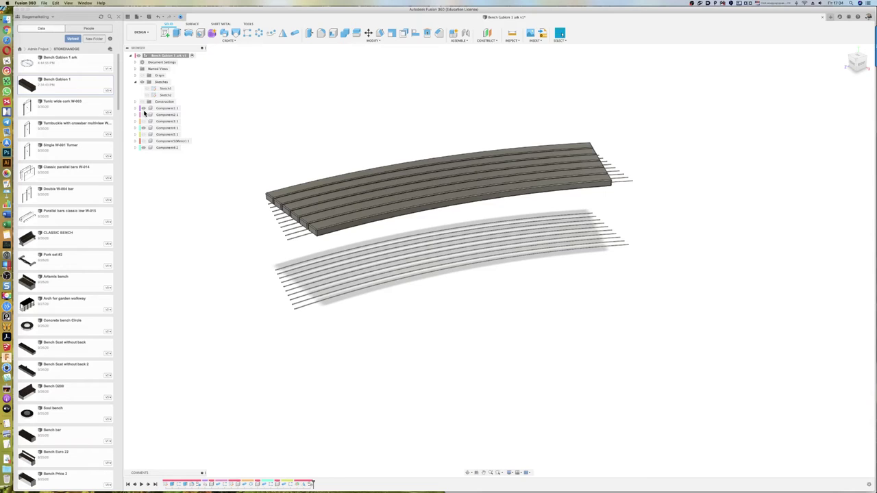
pyautogui.click(144, 109)
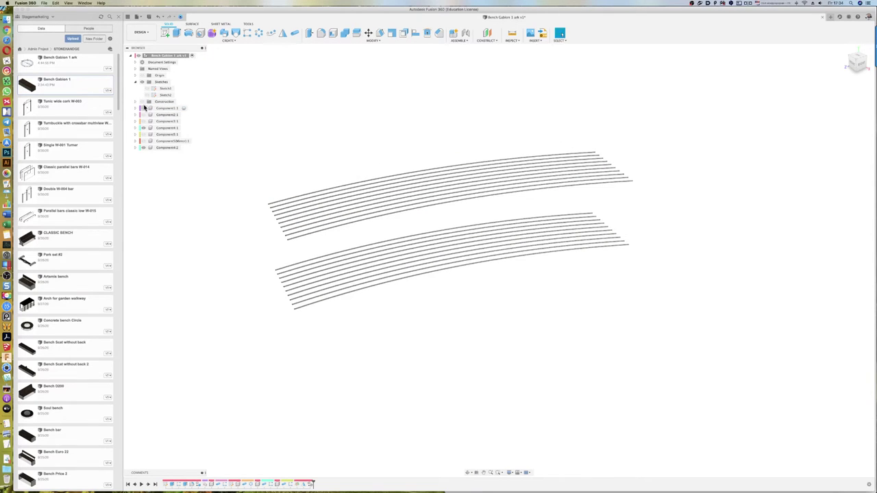
pyautogui.click(147, 89)
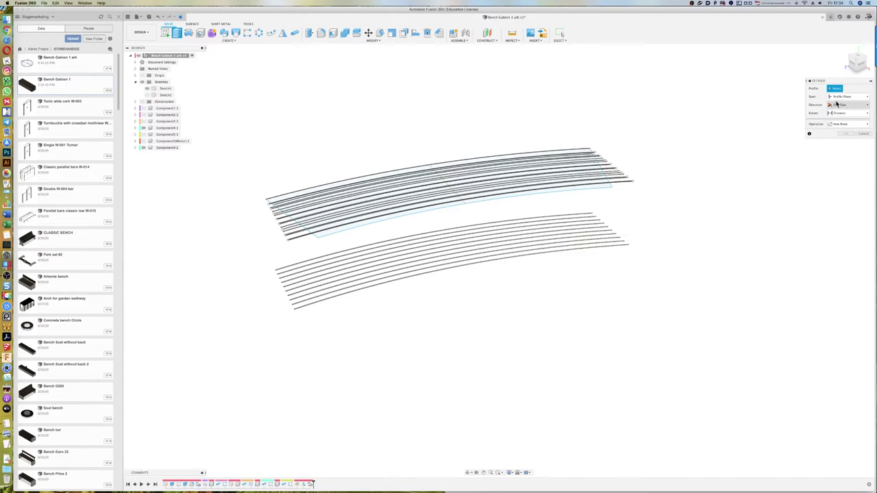
# Step: Extrude the window-selected seat profiles -550 mm as a new body
pyautogui.click(593, 187)
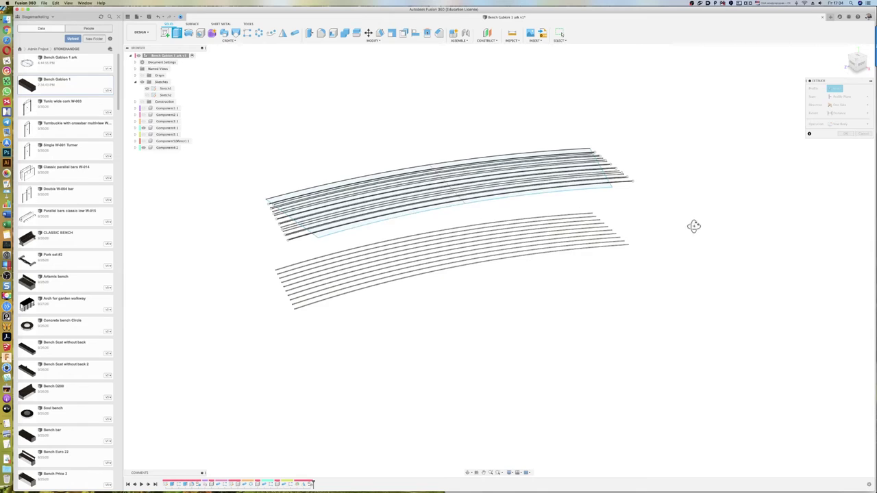
pyautogui.moveTo(689, 225)
pyautogui.keyDown('shift'); pyautogui.mouseDown(button='middle')
pyautogui.moveTo(714, 233)
pyautogui.moveTo(693, 236)
pyautogui.mouseUp(button='middle'); pyautogui.keyUp('shift')
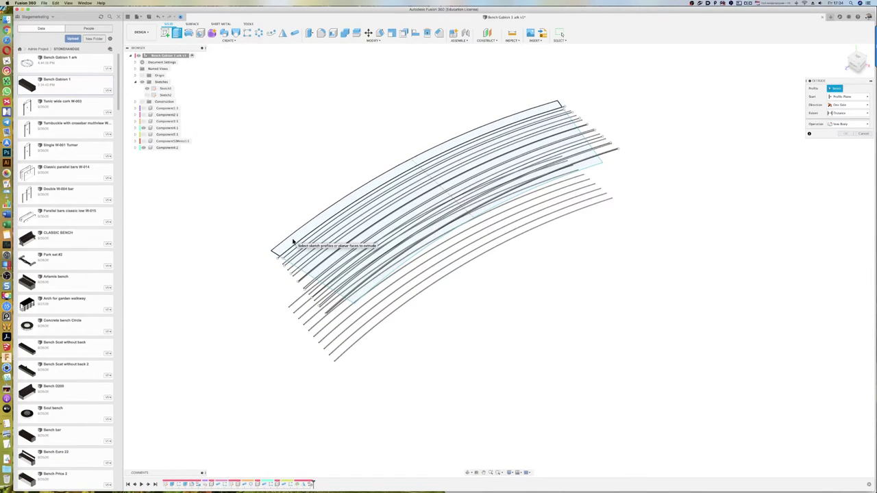
pyautogui.moveTo(222, 58)
pyautogui.mouseDown()
pyautogui.moveTo(324, 139)
pyautogui.moveTo(627, 317)
pyautogui.mouseUp()
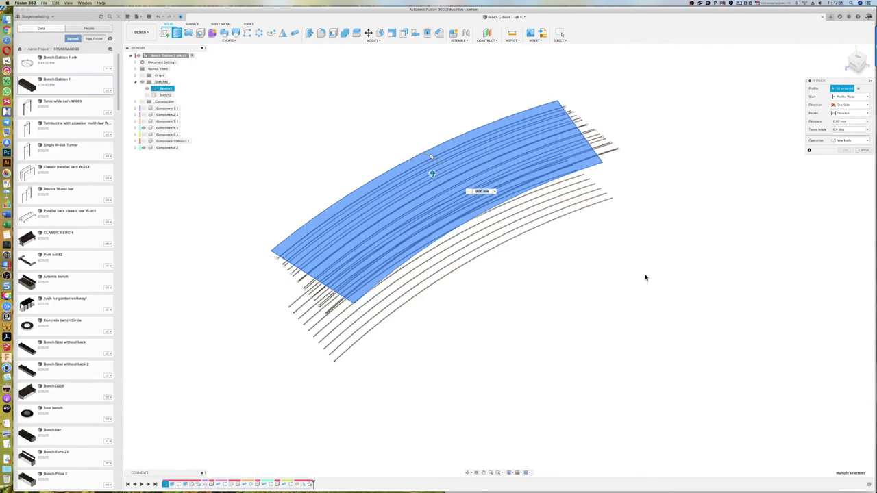
pyautogui.keyDown('shift'); pyautogui.moveTo(636, 263); pyautogui.dragTo(626, 256, button='middle'); pyautogui.keyUp('shift')
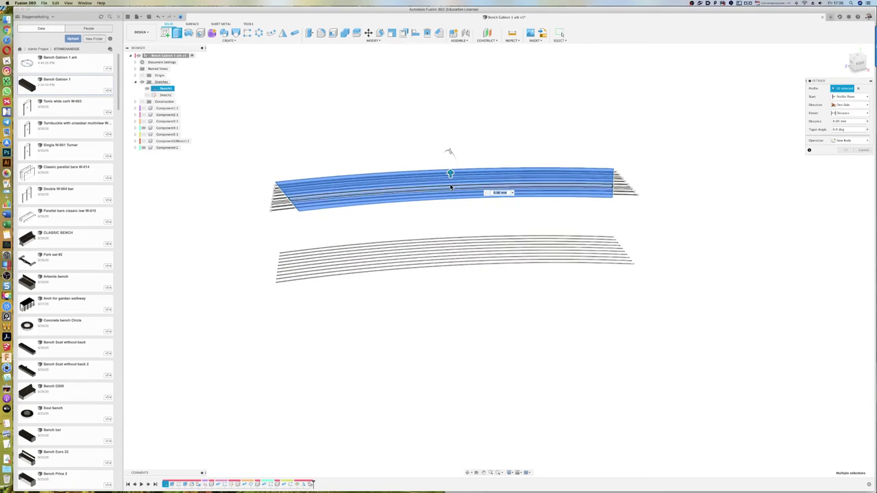
pyautogui.moveTo(450, 175); pyautogui.dragTo(451, 272)
pyautogui.click(856, 140)
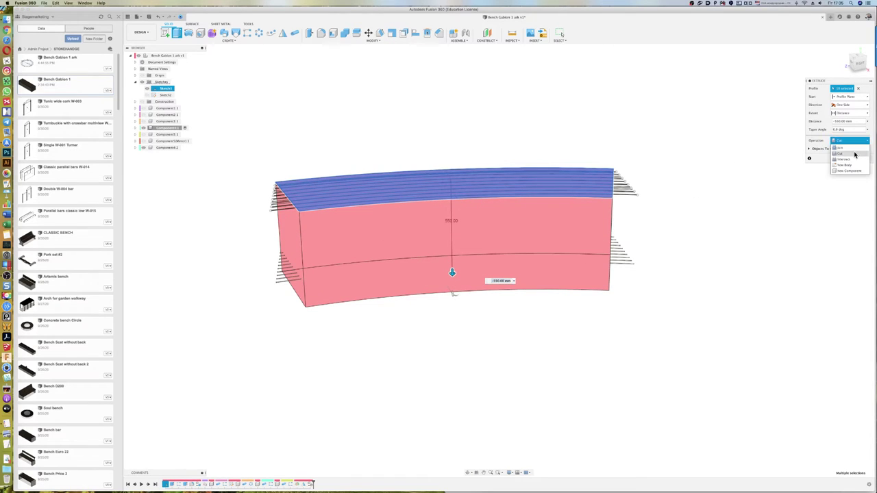
pyautogui.click(847, 162)
pyautogui.moveTo(714, 178)
pyautogui.keyDown('shift'); pyautogui.mouseDown(button='middle')
pyautogui.moveTo(705, 181)
pyautogui.moveTo(712, 184)
pyautogui.mouseUp(button='middle'); pyautogui.keyUp('shift')
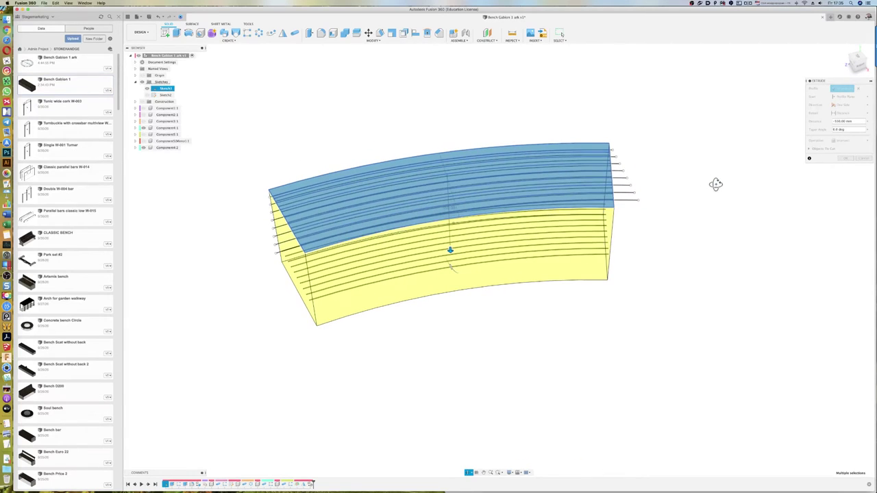
pyautogui.click(843, 159)
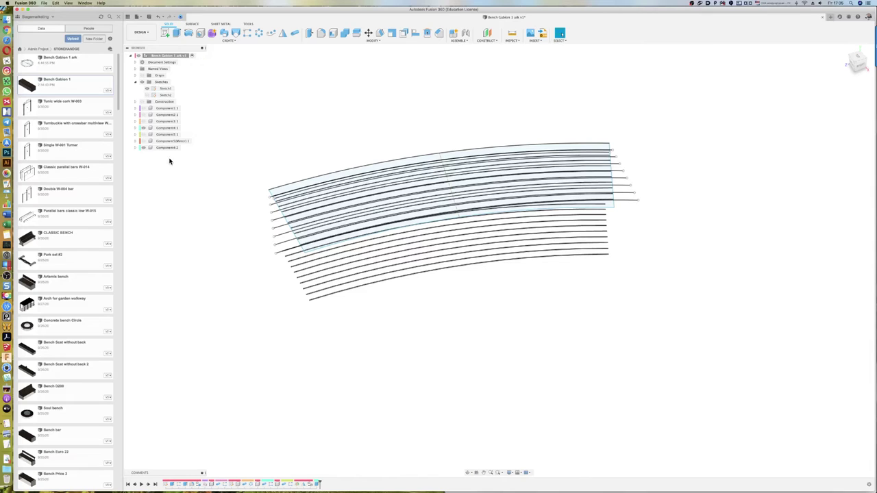
# Step: Show the slat components and Component3, 4 and 5 bars again, then inspect the whole gabion bench
pyautogui.click(142, 108)
pyautogui.click(143, 114)
pyautogui.click(142, 120)
pyautogui.click(142, 128)
pyautogui.click(142, 135)
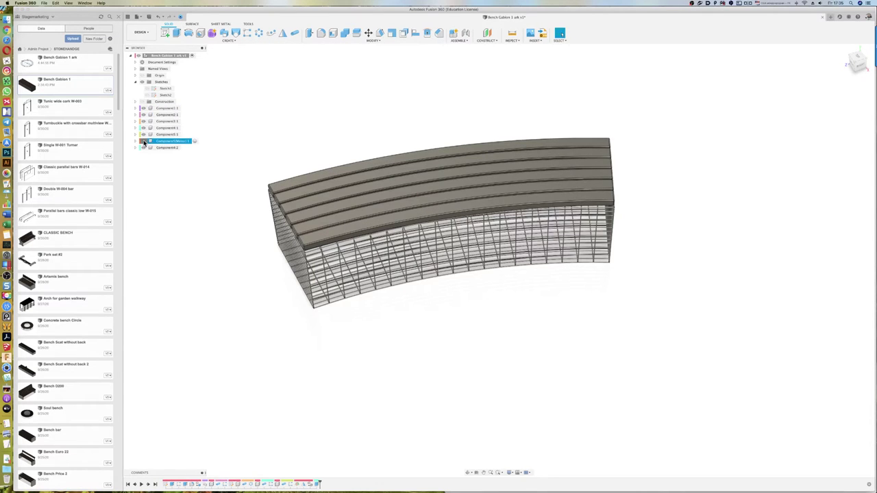
pyautogui.moveTo(208, 232)
pyautogui.keyDown('shift'); pyautogui.mouseDown(button='middle')
pyautogui.moveTo(245, 211)
pyautogui.moveTo(333, 213)
pyautogui.moveTo(352, 231)
pyautogui.mouseUp(button='middle'); pyautogui.keyUp('shift')
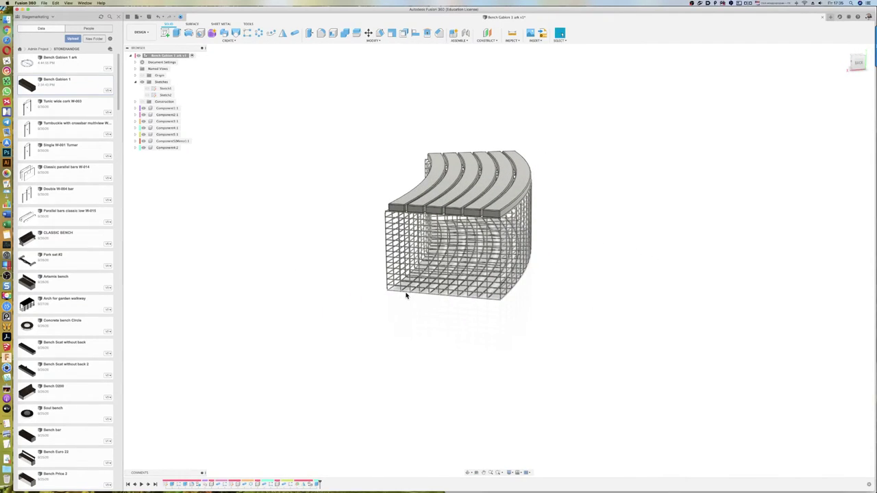
pyautogui.scroll(5, 382, 286)
pyautogui.scroll(3, 382, 285)
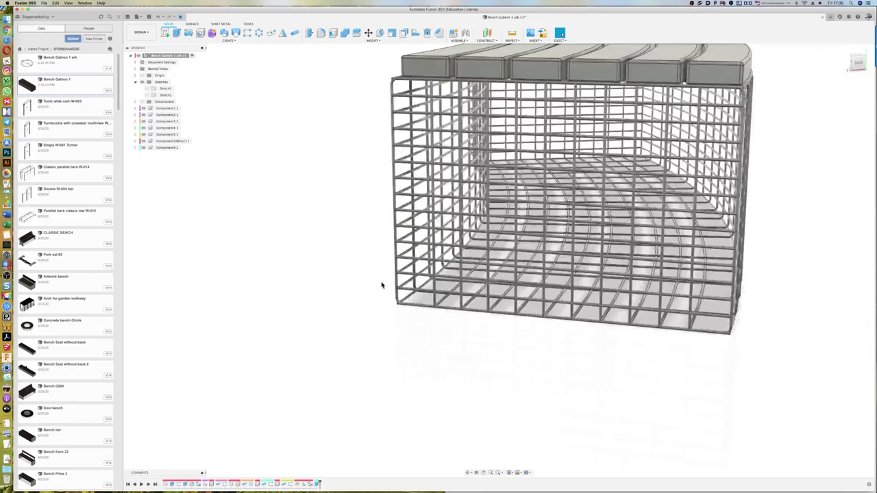
pyautogui.moveTo(367, 256)
pyautogui.keyDown('shift'); pyautogui.mouseDown(button='middle')
pyautogui.moveTo(382, 260)
pyautogui.moveTo(366, 266)
pyautogui.mouseUp(button='middle'); pyautogui.keyUp('shift')
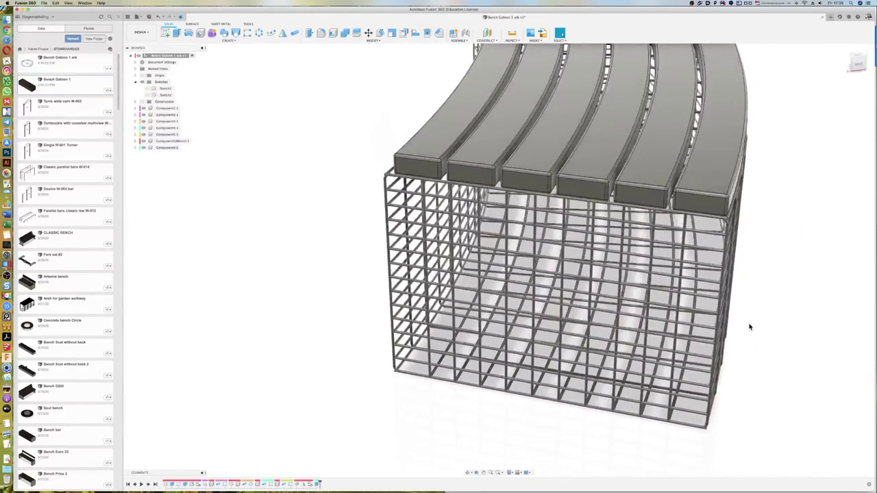
pyautogui.scroll(5, 750, 327)
pyautogui.keyDown('shift'); pyautogui.moveTo(749, 321); pyautogui.dragTo(733, 321, button='middle'); pyautogui.keyUp('shift')
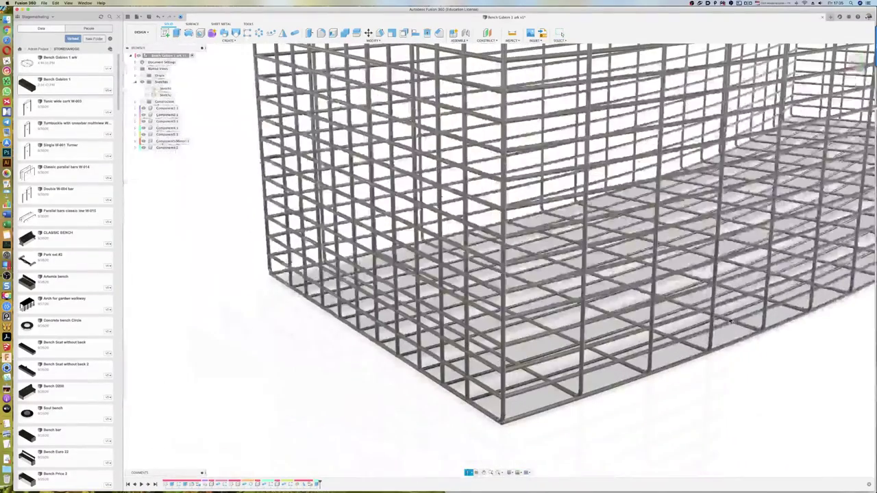
pyautogui.scroll(-5, 344, 431)
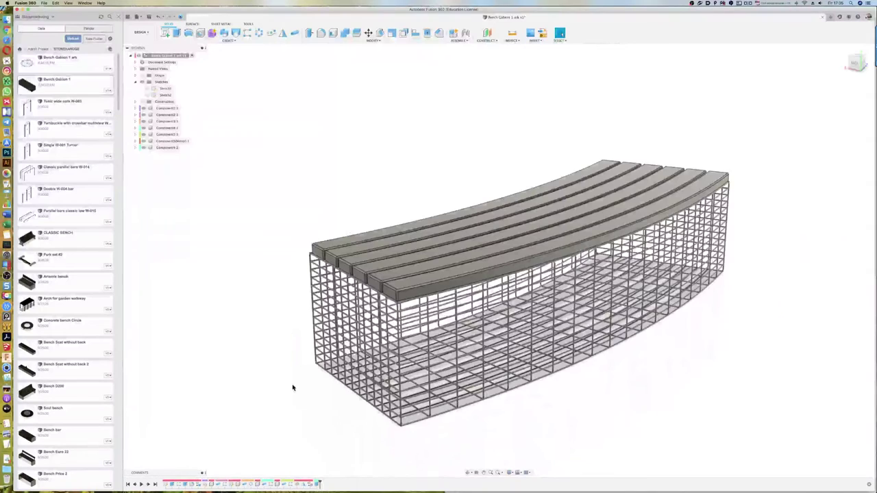
pyautogui.moveTo(281, 372)
pyautogui.keyDown('shift'); pyautogui.mouseDown(button='middle')
pyautogui.moveTo(289, 368)
pyautogui.moveTo(282, 374)
pyautogui.mouseUp(button='middle'); pyautogui.keyUp('shift')
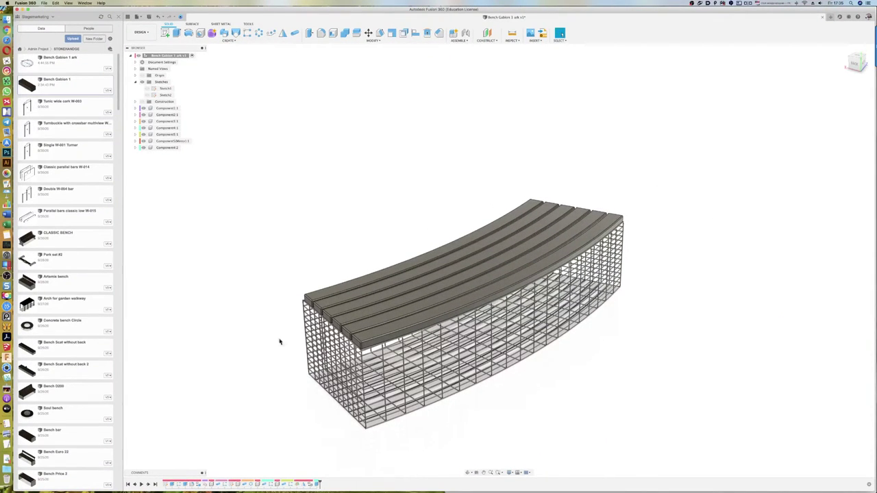
# Step: Start a new sketch on the bench's top face and begin projecting the seat geometry into it
pyautogui.click(149, 95)
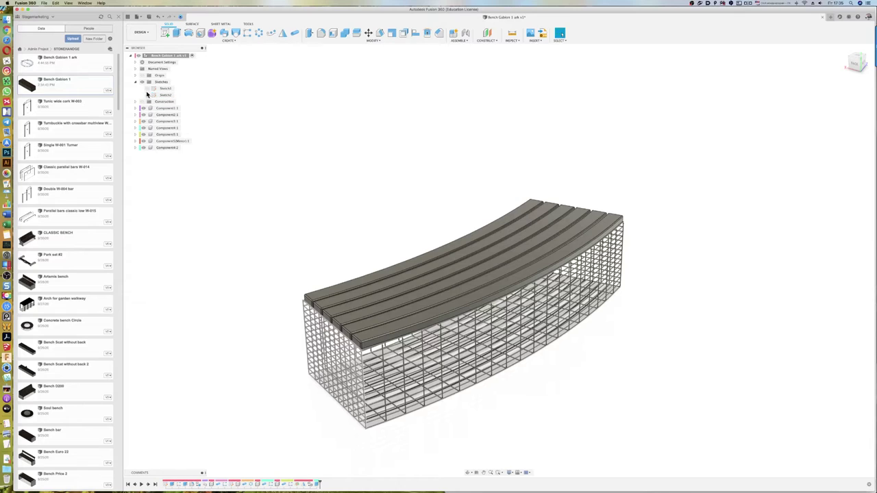
pyautogui.click(147, 90)
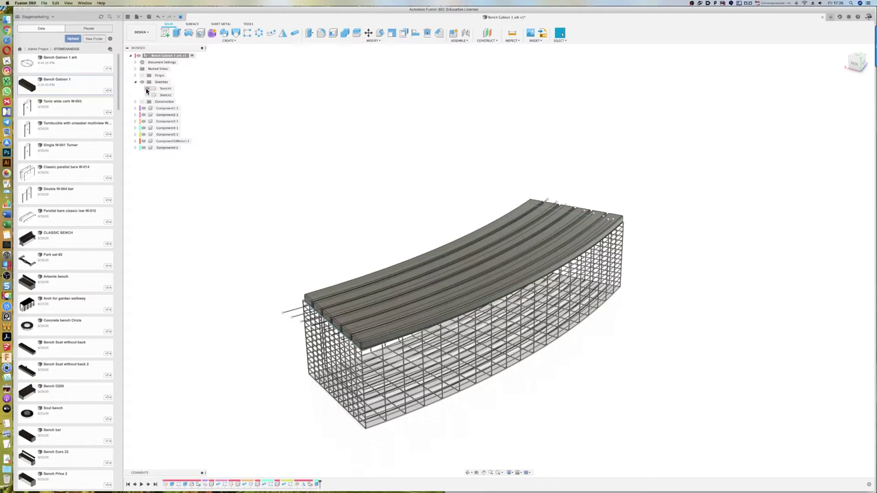
pyautogui.click(147, 90)
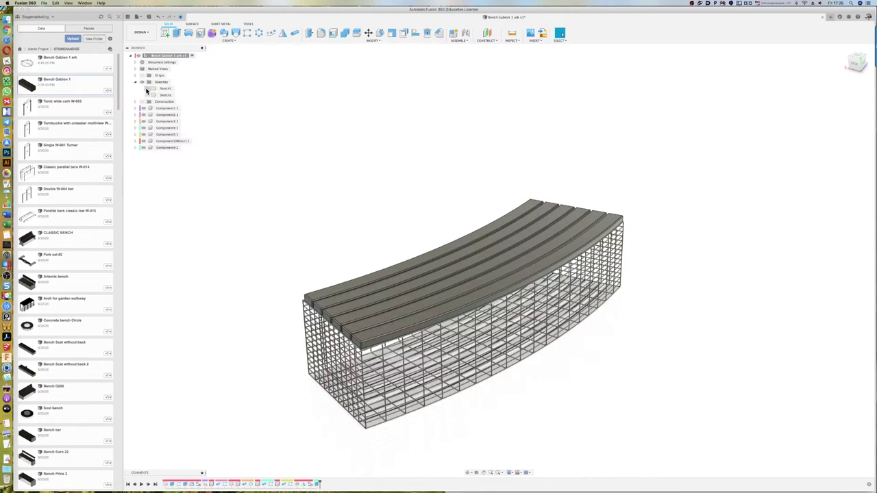
pyautogui.click(165, 33)
pyautogui.keyDown('shift'); pyautogui.moveTo(352, 250); pyautogui.dragTo(357, 221, button='middle'); pyautogui.keyUp('shift')
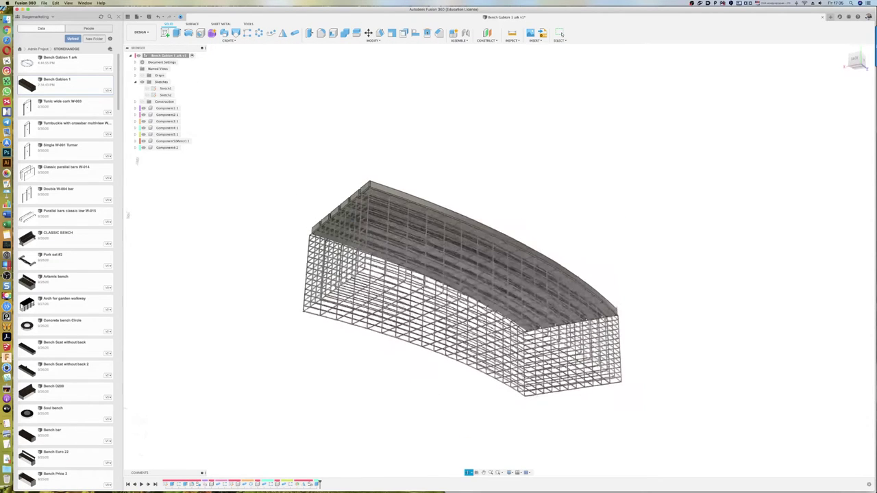
pyautogui.click(394, 190)
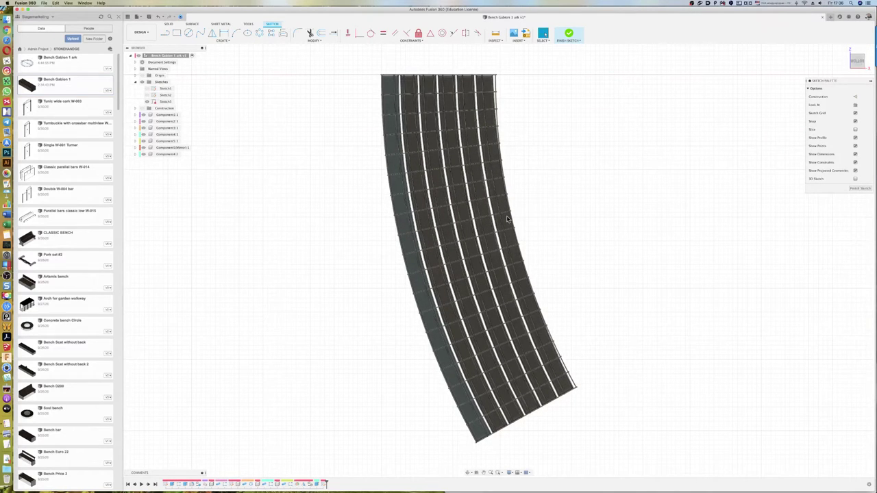
pyautogui.moveTo(363, 74); pyautogui.dragTo(539, 468)
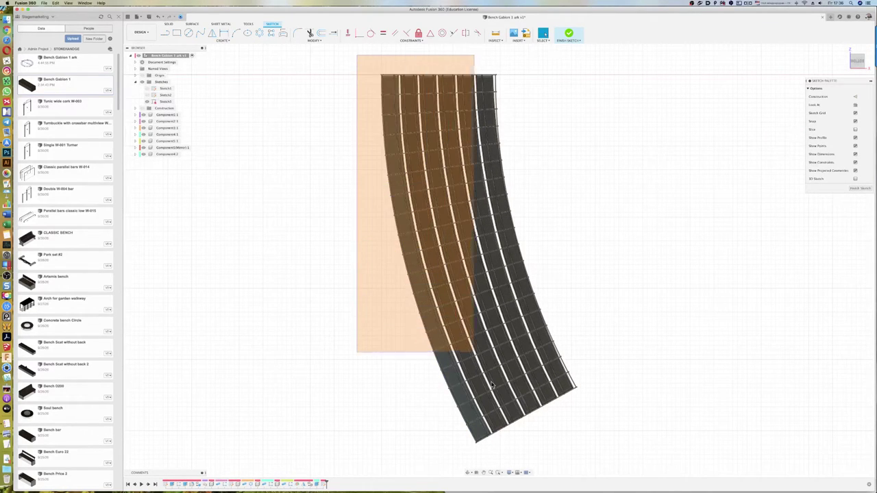
pyautogui.press('Escape')
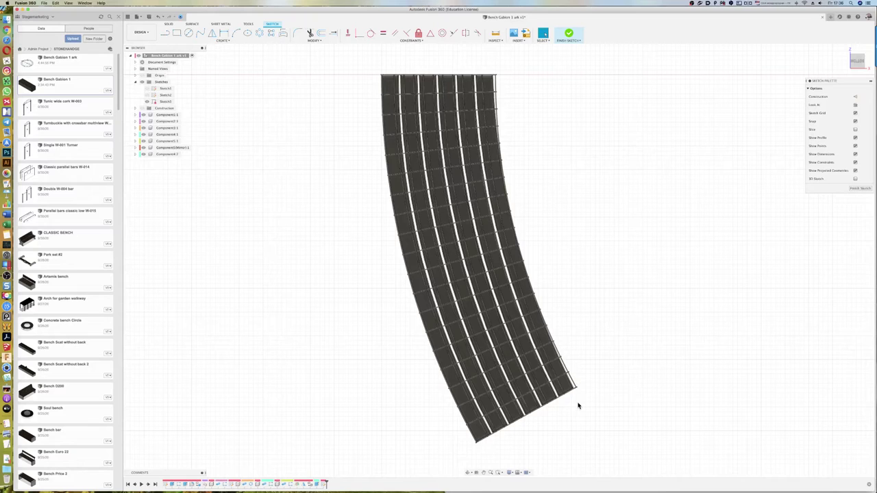
pyautogui.press('p')
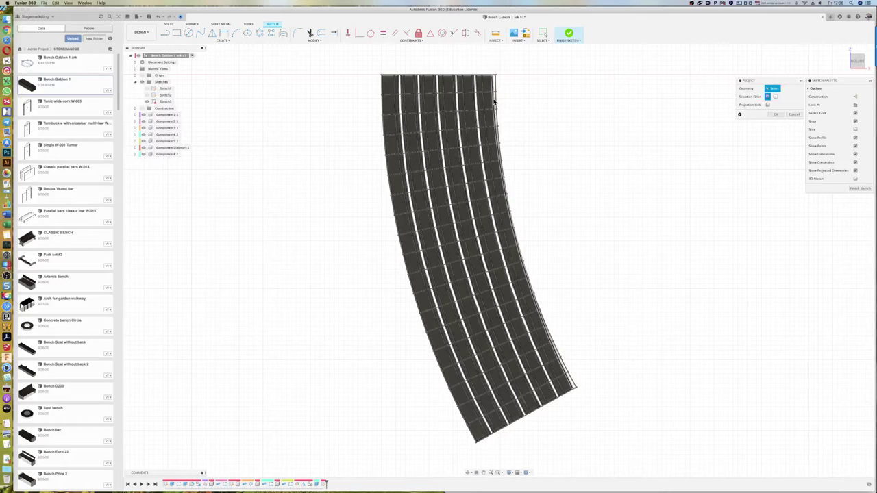
# Step: Project the bench's outer and left curved edges and a curved slat face into the sketch
pyautogui.click(487, 85)
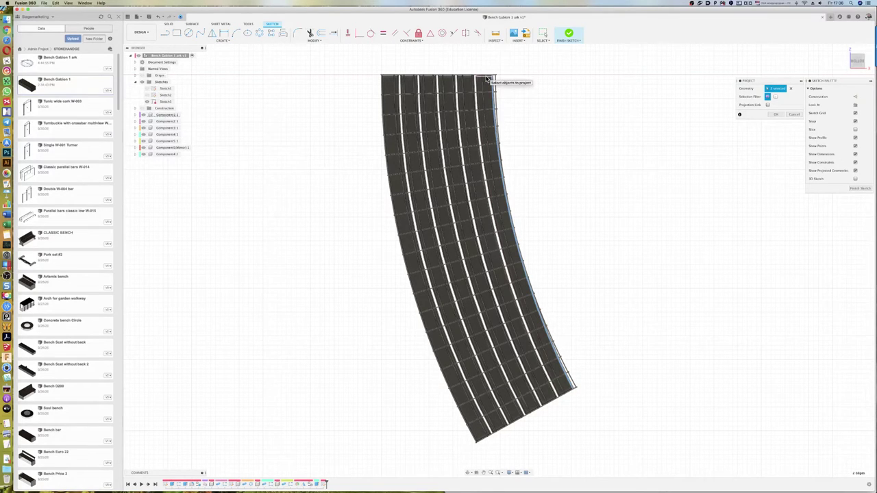
pyautogui.click(487, 80)
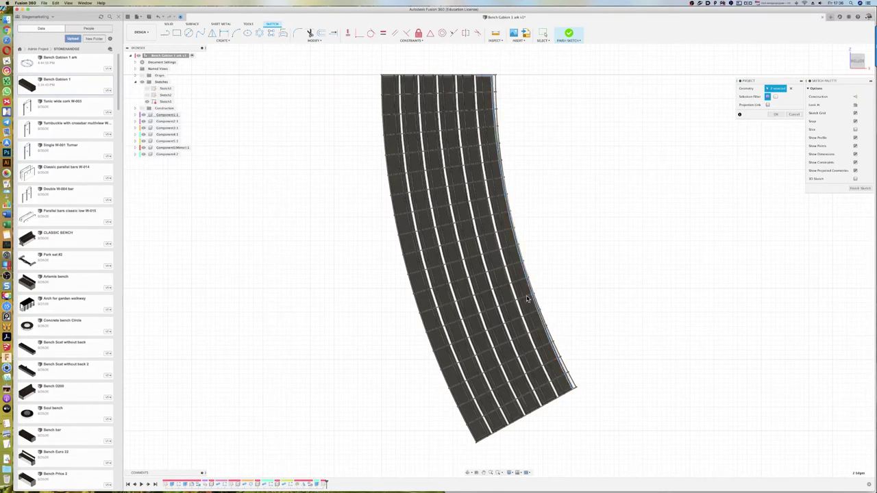
pyautogui.click(477, 439)
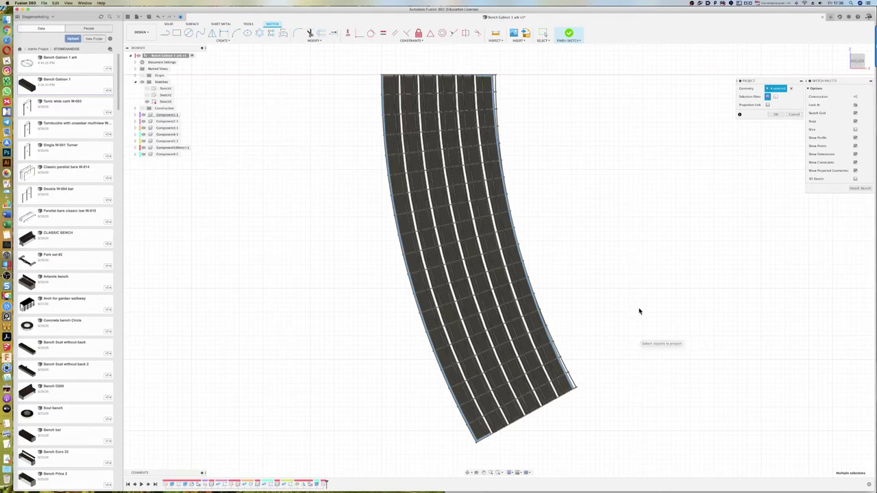
pyautogui.click(503, 261)
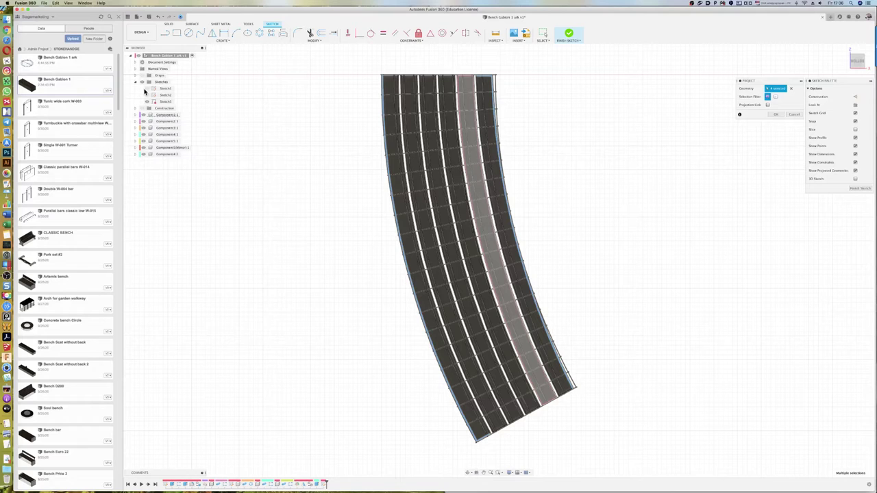
pyautogui.click(333, 33)
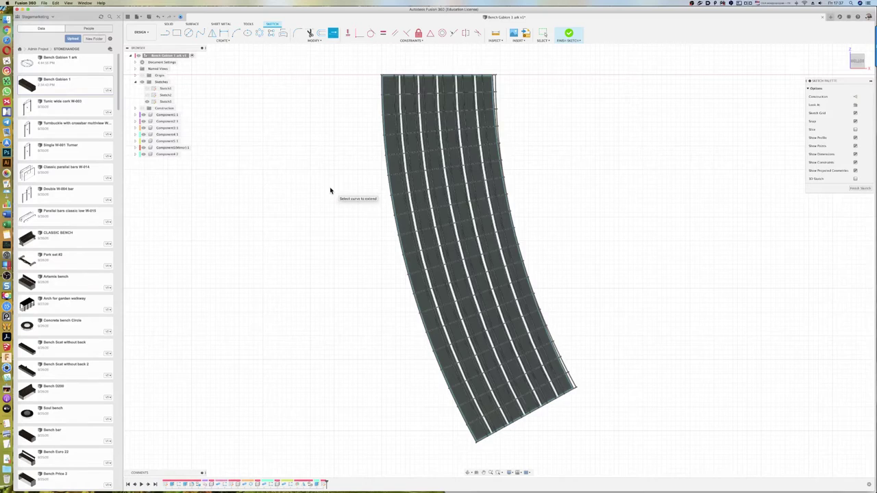
# Step: Cancel a trial extrude, finish the sketch and return to the home view
pyautogui.press('e')
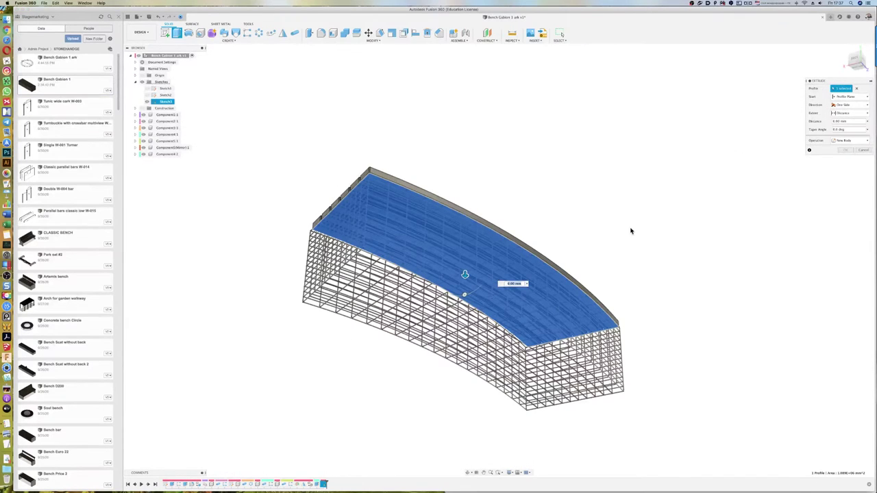
pyautogui.moveTo(622, 230)
pyautogui.keyDown('shift'); pyautogui.mouseDown(button='middle')
pyautogui.moveTo(633, 219)
pyautogui.moveTo(600, 202)
pyautogui.mouseUp(button='middle'); pyautogui.keyUp('shift')
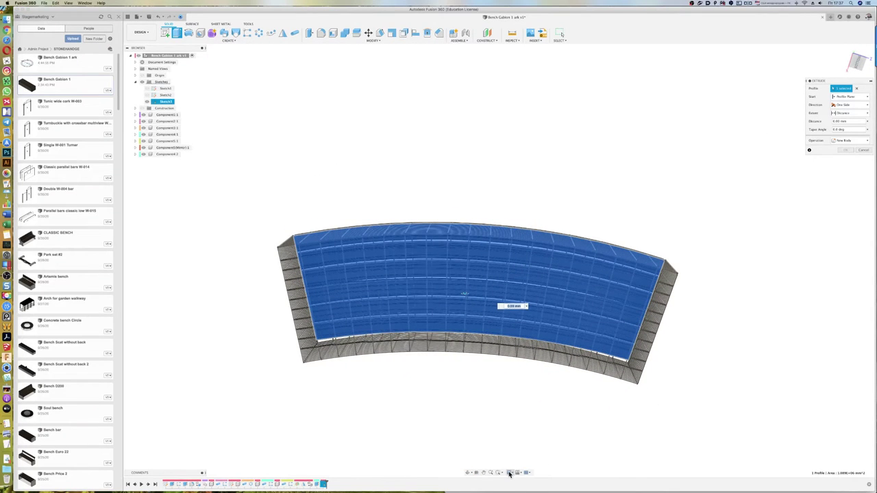
pyautogui.click(862, 150)
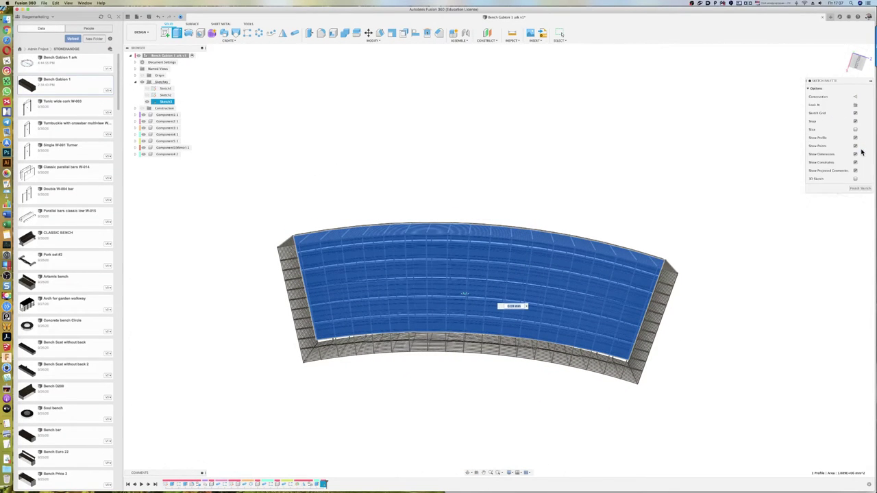
pyautogui.click(567, 33)
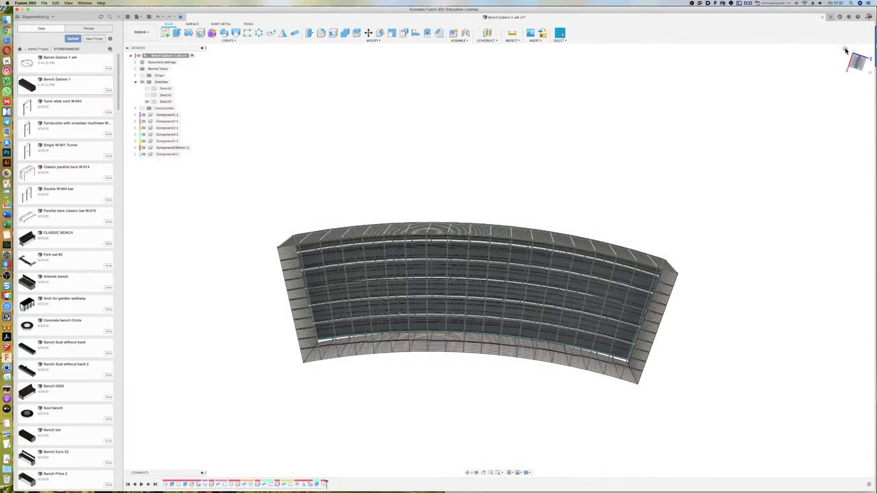
pyautogui.click(846, 51)
# Step: Extrude the seat profile about 410 mm downward through the bench as a new body
pyautogui.press('e')
pyautogui.moveTo(566, 397)
pyautogui.keyDown('shift'); pyautogui.mouseDown(button='middle')
pyautogui.moveTo(546, 375)
pyautogui.moveTo(525, 378)
pyautogui.mouseUp(button='middle'); pyautogui.keyUp('shift')
pyautogui.moveTo(499, 230); pyautogui.dragTo(484, 364)
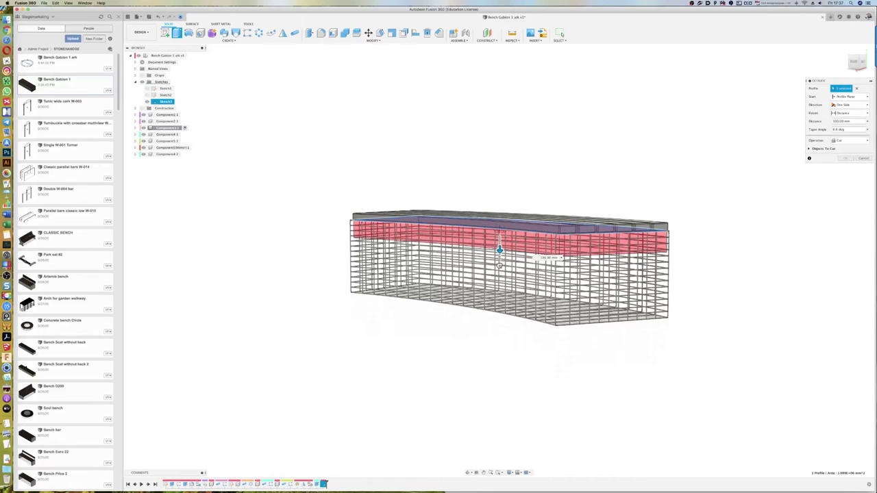
pyautogui.keyDown('shift'); pyautogui.moveTo(484, 363); pyautogui.dragTo(482, 356, button='middle'); pyautogui.keyUp('shift')
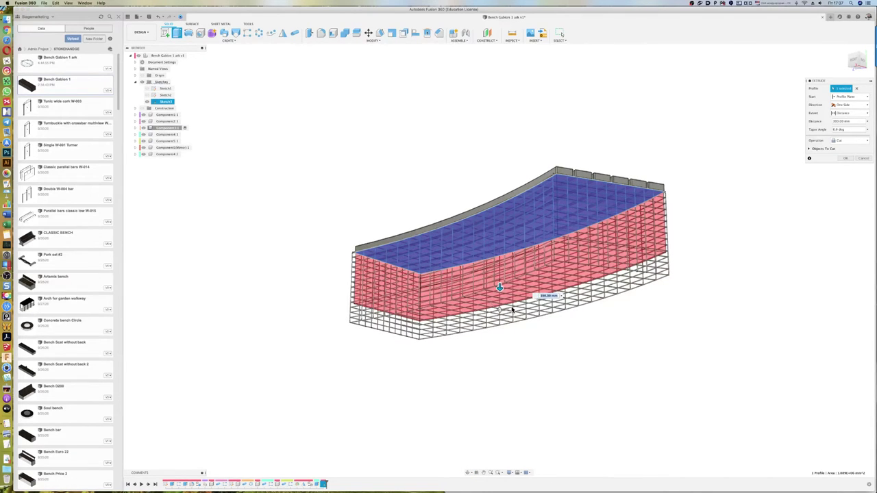
pyautogui.moveTo(499, 288); pyautogui.dragTo(500, 308)
pyautogui.keyDown('shift'); pyautogui.moveTo(511, 354); pyautogui.dragTo(520, 363, button='middle'); pyautogui.keyUp('shift')
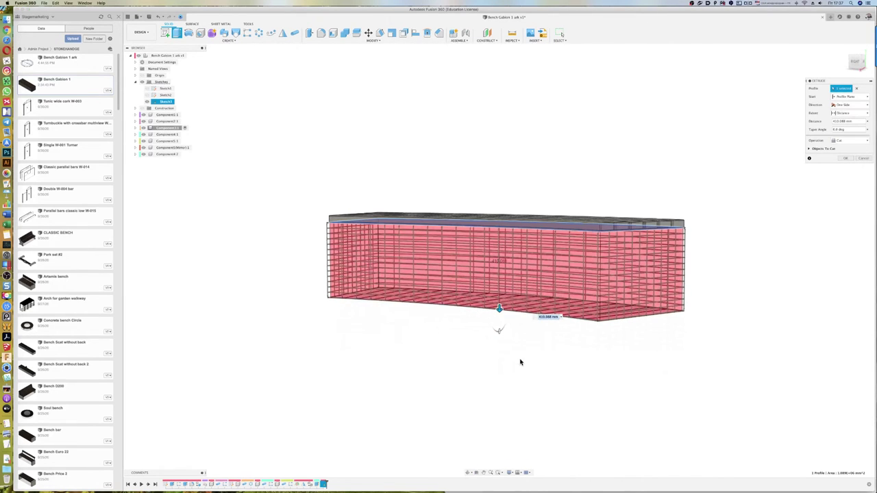
pyautogui.click(849, 140)
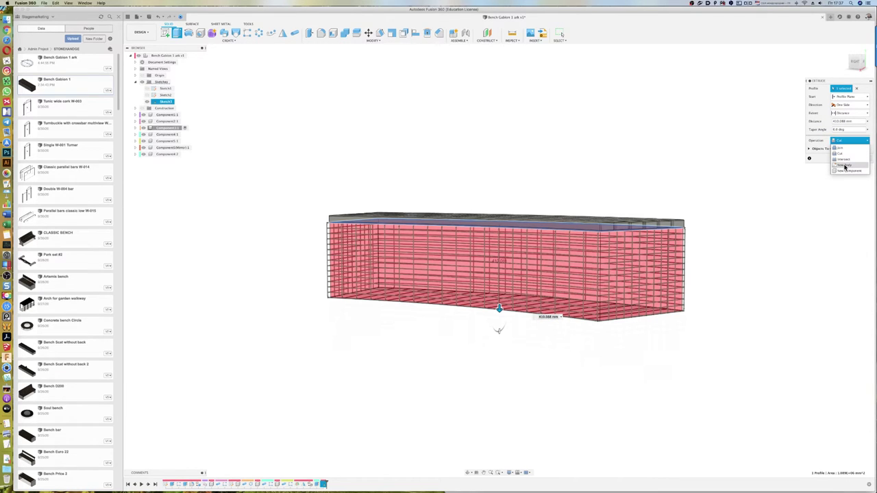
pyautogui.click(845, 167)
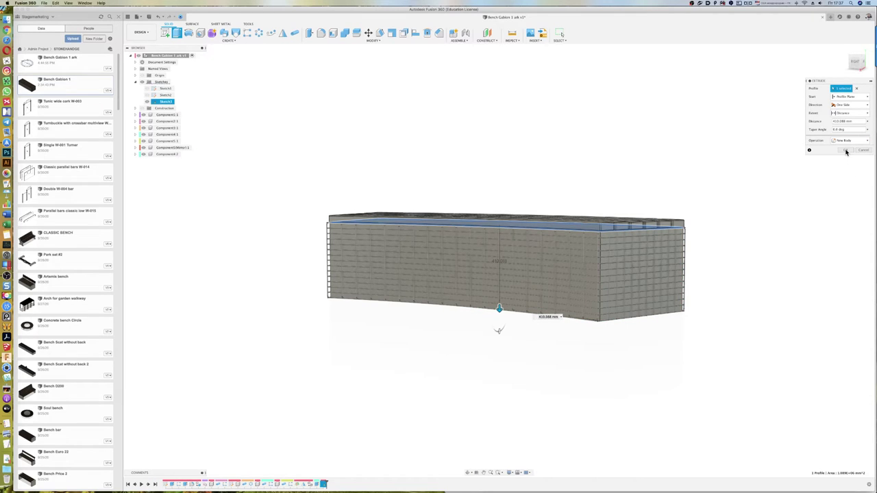
pyautogui.click(846, 150)
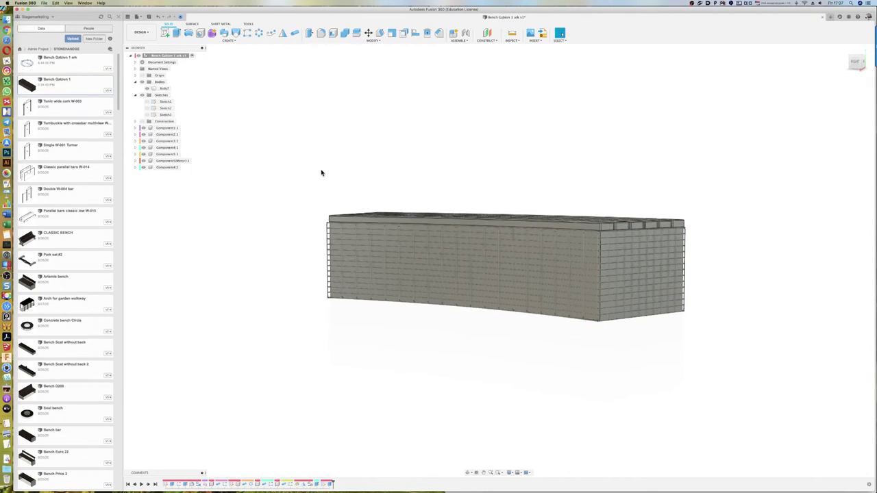
pyautogui.keyDown('shift'); pyautogui.moveTo(325, 172); pyautogui.dragTo(302, 180, button='middle'); pyautogui.keyUp('shift')
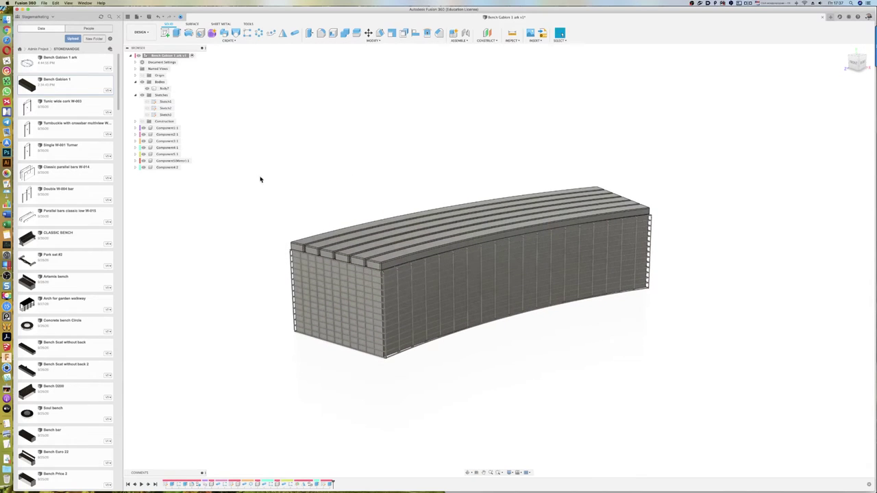
# Step: Hide Component1:1, the wire cage, Component4:1 and the other slat components
pyautogui.click(150, 116)
pyautogui.click(144, 129)
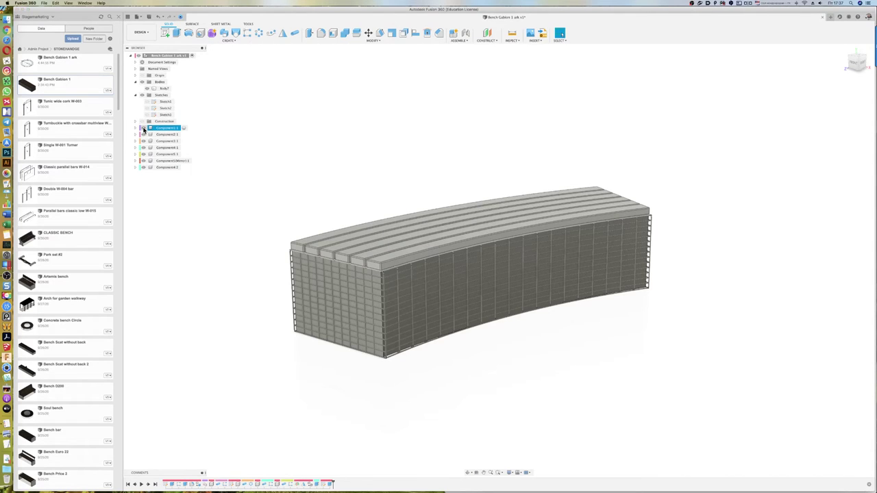
pyautogui.click(144, 129)
pyautogui.click(143, 135)
pyautogui.click(143, 141)
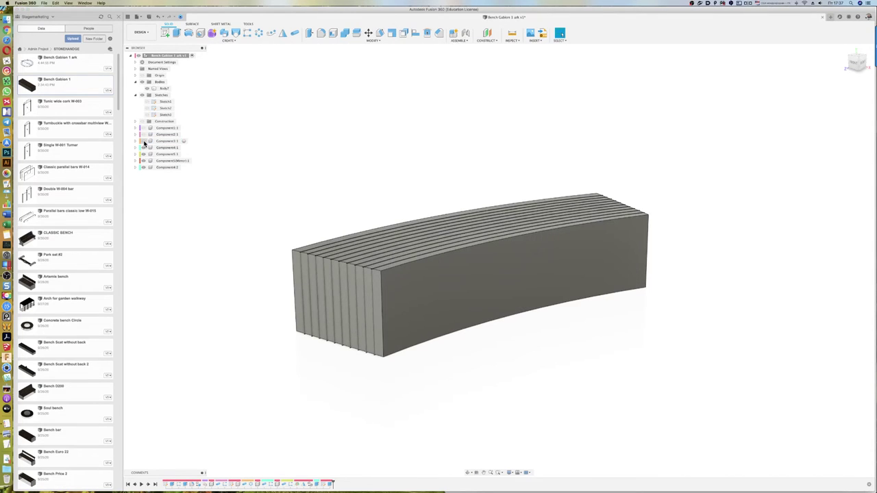
pyautogui.click(143, 147)
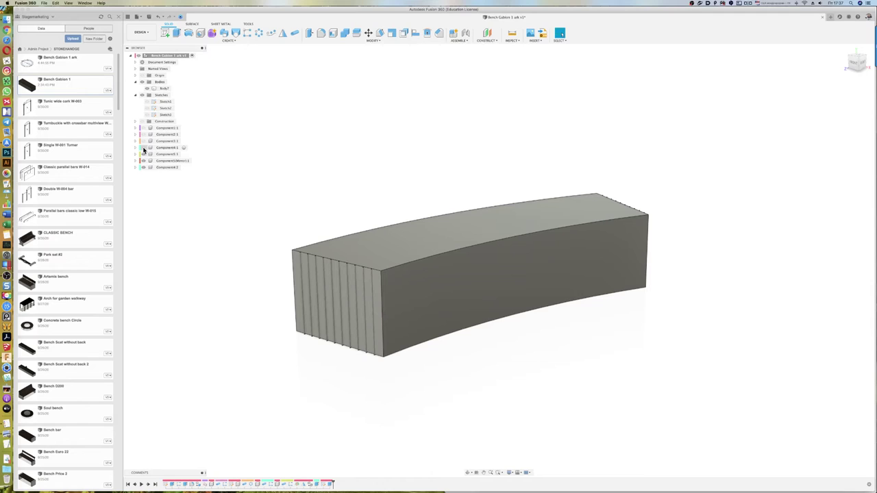
pyautogui.click(143, 161)
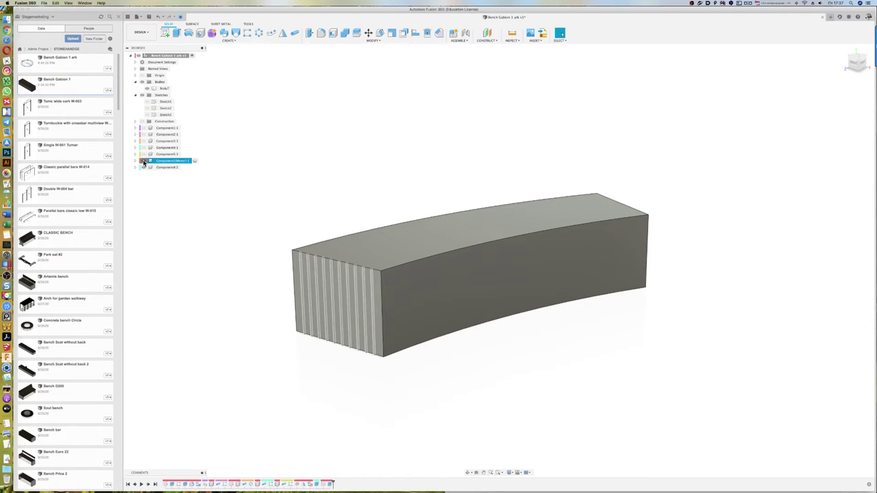
pyautogui.click(143, 167)
# Step: Clear the selection and start a fillet on the solid block's front face
pyautogui.press('Escape')
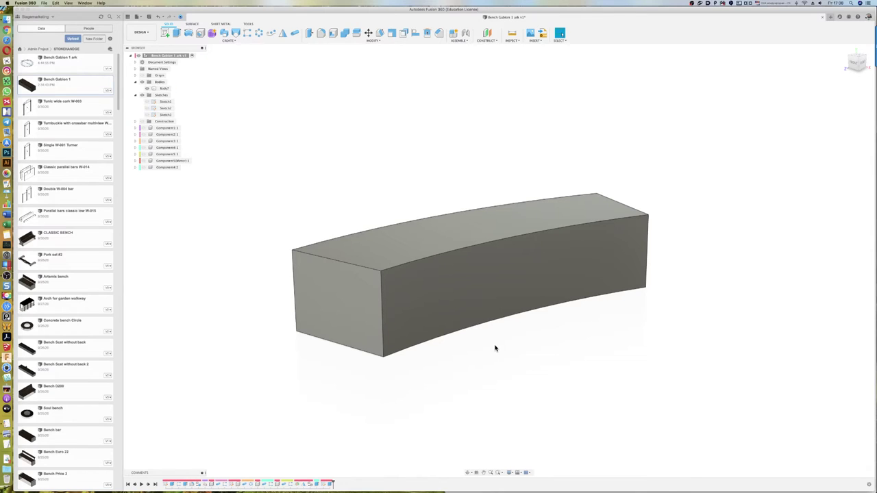
pyautogui.press('f')
pyautogui.click(452, 287)
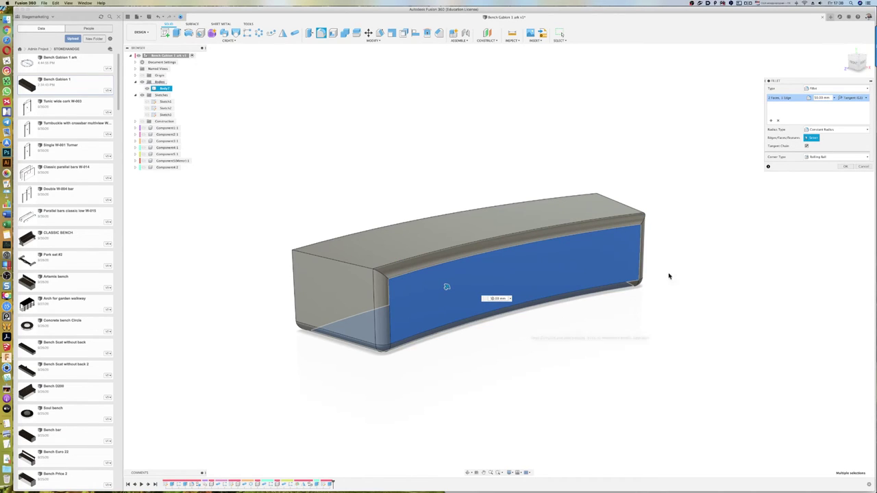
# Step: Round all edges of the whole solid block with a 10 mm fillet
pyautogui.click(777, 120)
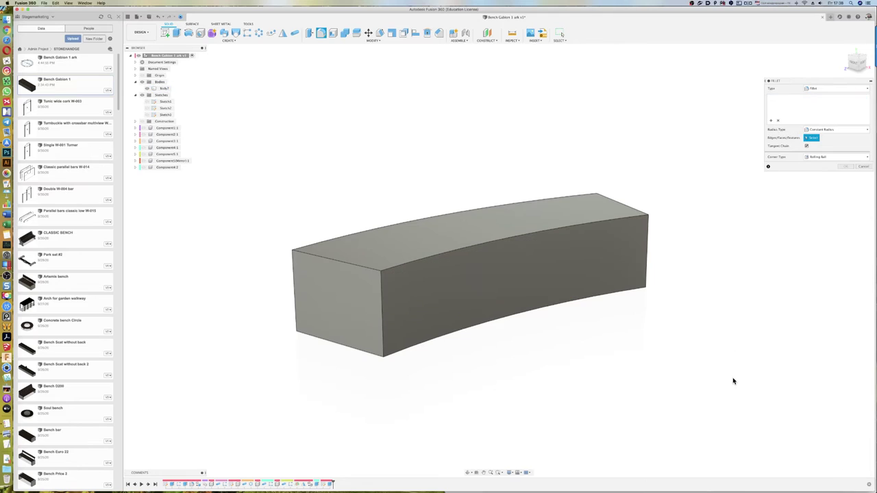
pyautogui.click(559, 41)
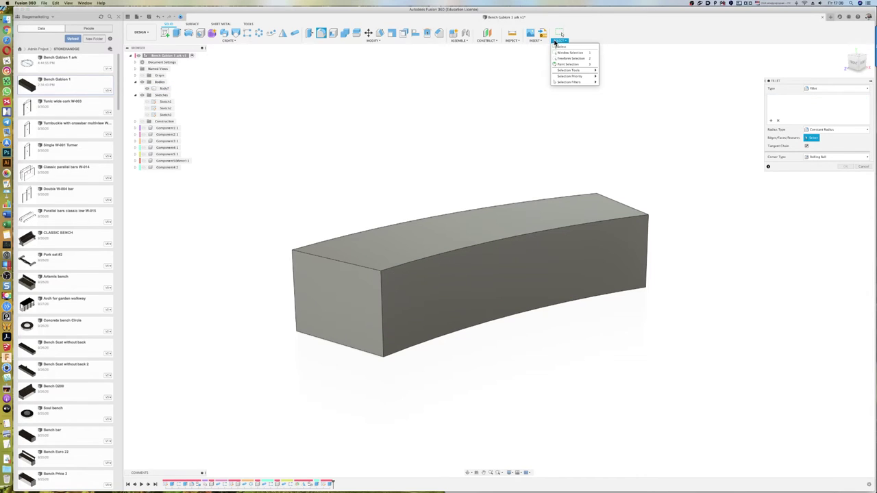
pyautogui.moveTo(569, 76)
pyautogui.moveTo(704, 418)
pyautogui.mouseDown()
pyautogui.moveTo(263, 191)
pyautogui.moveTo(262, 167)
pyautogui.mouseUp()
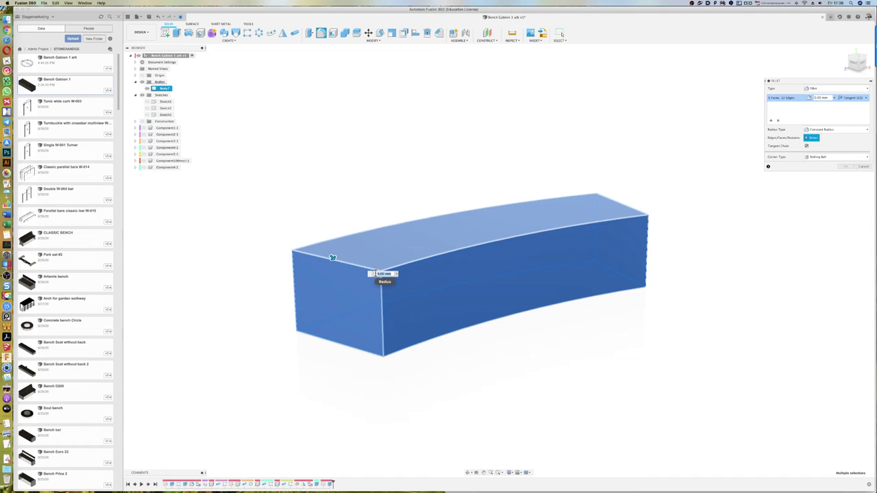
pyautogui.write('10')
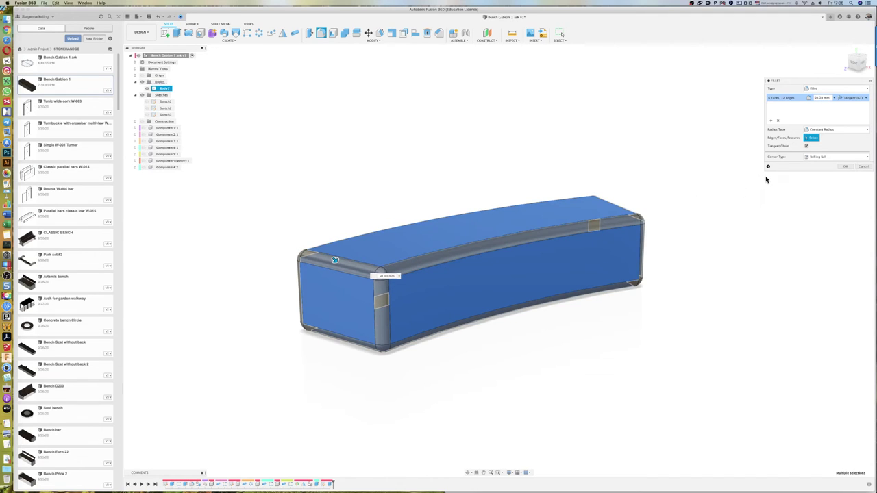
pyautogui.click(846, 167)
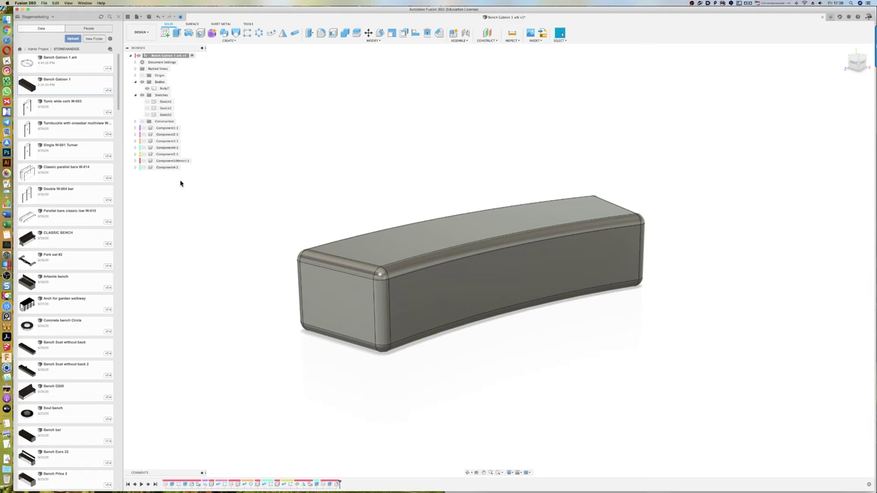
# Step: Show the top slats again and return the model to its home view
pyautogui.click(143, 129)
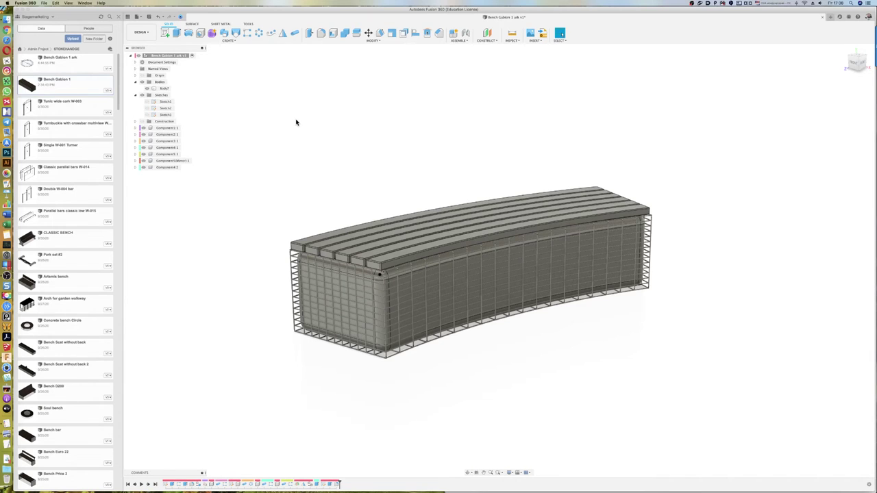
pyautogui.moveTo(304, 116)
pyautogui.keyDown('shift'); pyautogui.mouseDown(button='middle')
pyautogui.moveTo(294, 113)
pyautogui.moveTo(305, 120)
pyautogui.mouseUp(button='middle'); pyautogui.keyUp('shift')
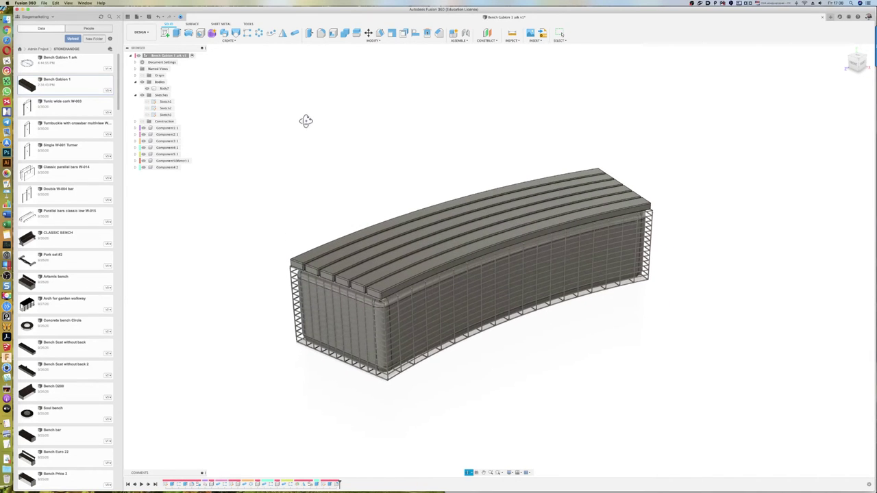
pyautogui.click(845, 49)
# Step: Switch to the Render workspace and apply 3D Walnut to Component1:1
pyautogui.click(141, 35)
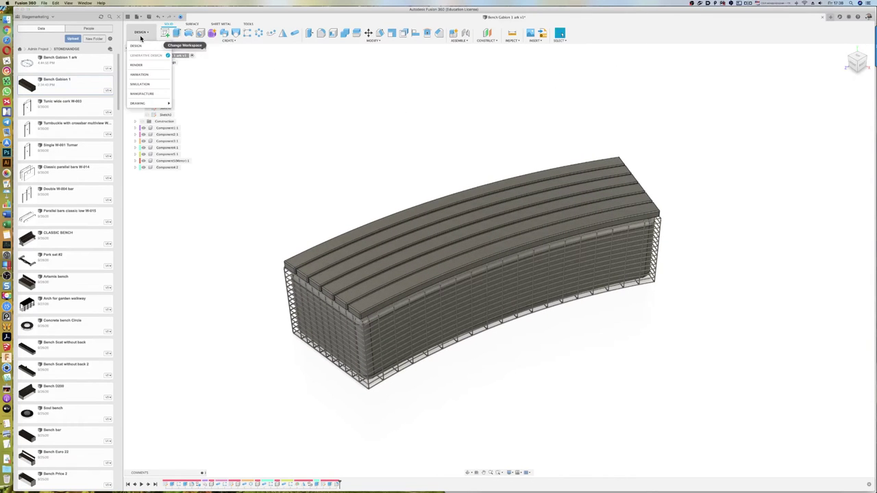
pyautogui.click(146, 65)
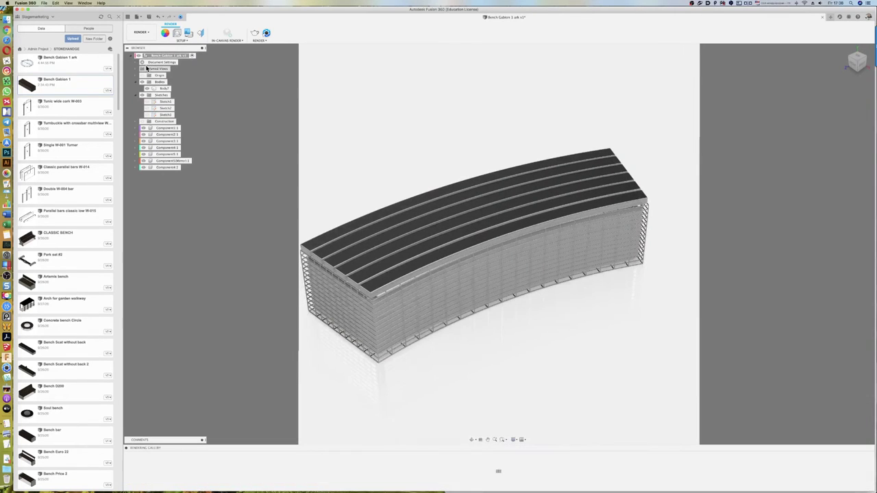
pyautogui.keyDown('shift'); pyautogui.moveTo(363, 145); pyautogui.dragTo(387, 102, button='middle'); pyautogui.keyUp('shift')
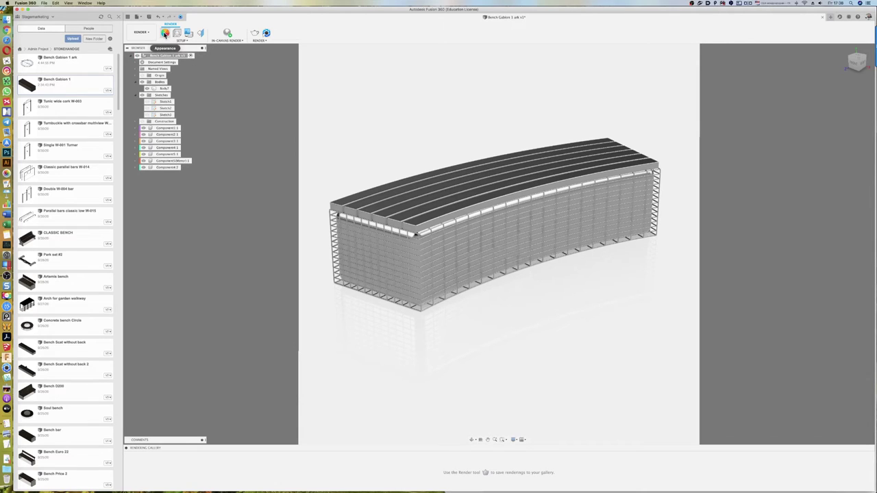
pyautogui.click(165, 34)
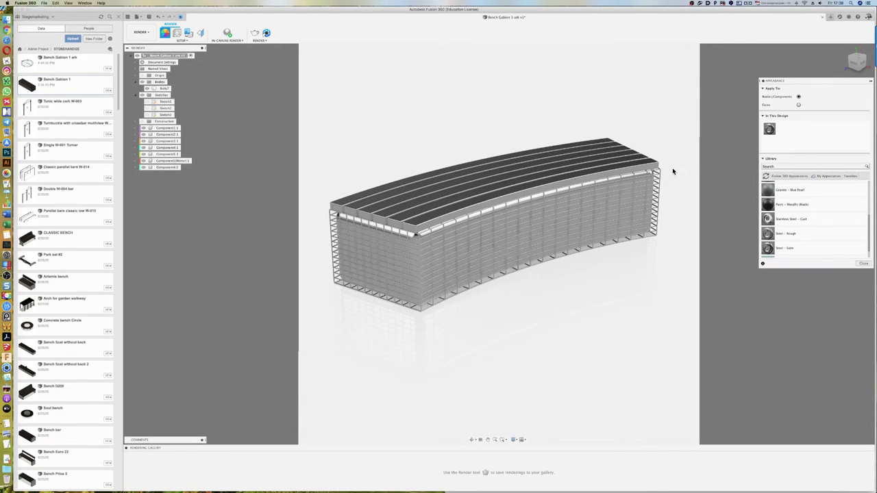
pyautogui.scroll(3, 788, 192)
pyautogui.scroll(2, 788, 190)
pyautogui.moveTo(788, 191); pyautogui.dragTo(189, 170)
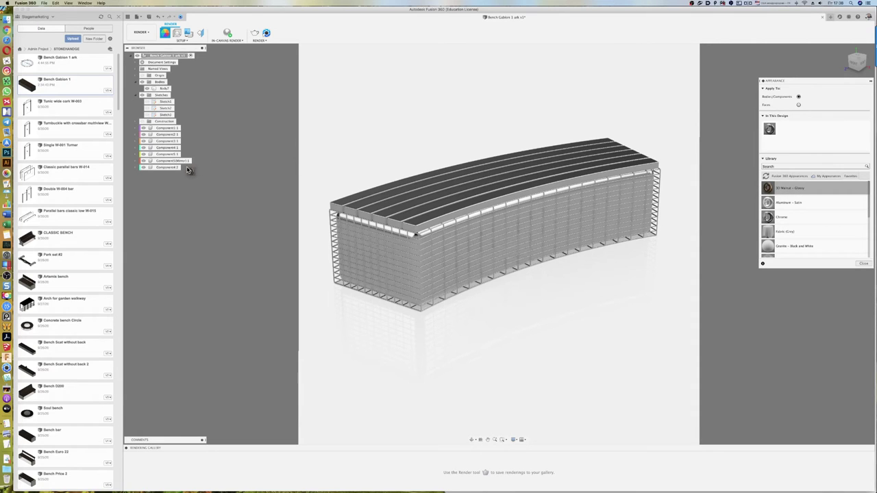
pyautogui.moveTo(189, 170); pyautogui.dragTo(175, 132)
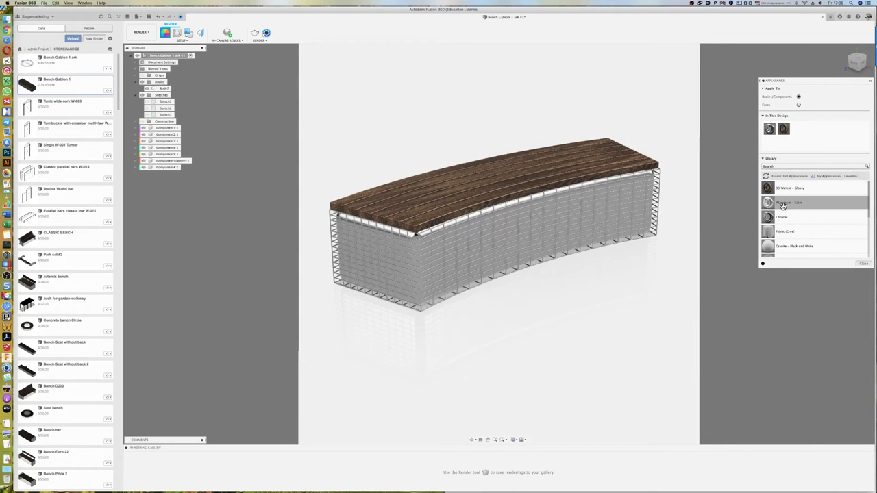
# Step: Try Stainless Steel - Cast on the top, then reapply walnut and clear body appearances
pyautogui.scroll(-3, 799, 231)
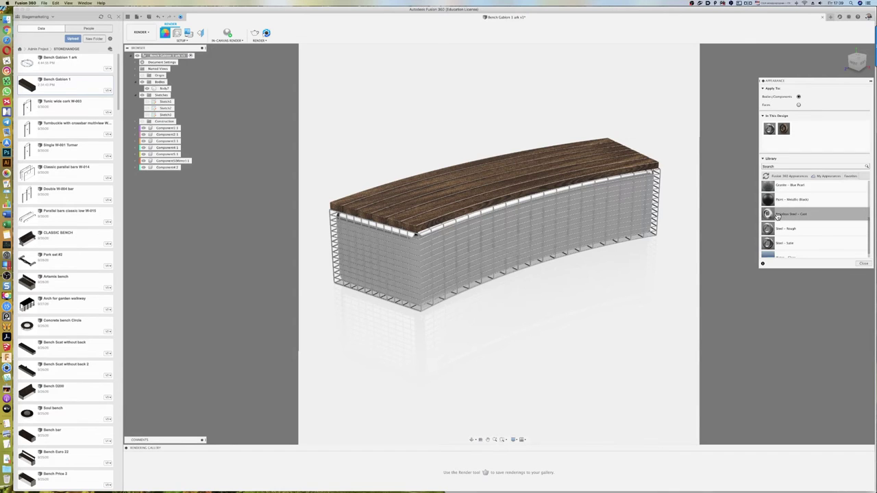
pyautogui.click(776, 217)
pyautogui.moveTo(776, 217); pyautogui.dragTo(768, 132)
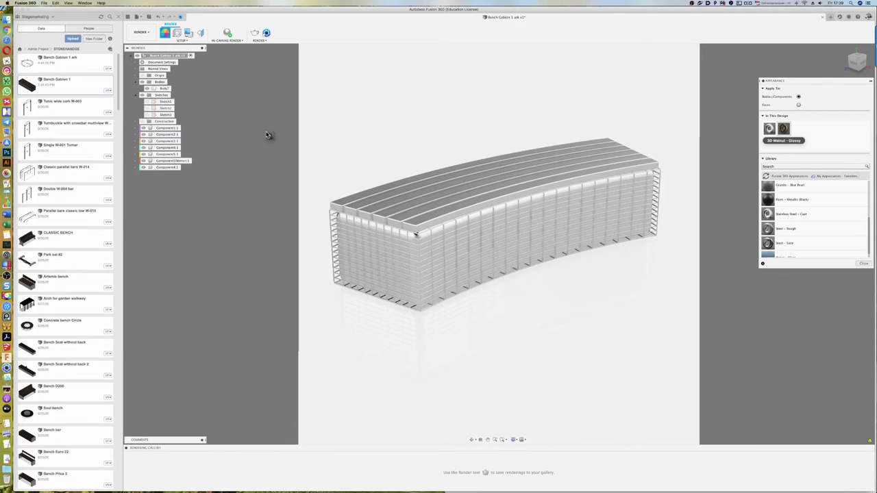
pyautogui.moveTo(782, 130); pyautogui.dragTo(164, 128)
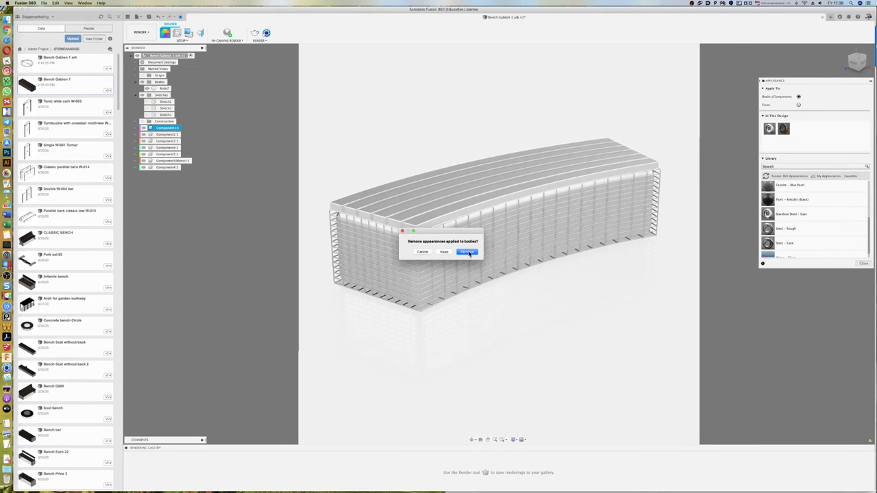
pyautogui.click(467, 252)
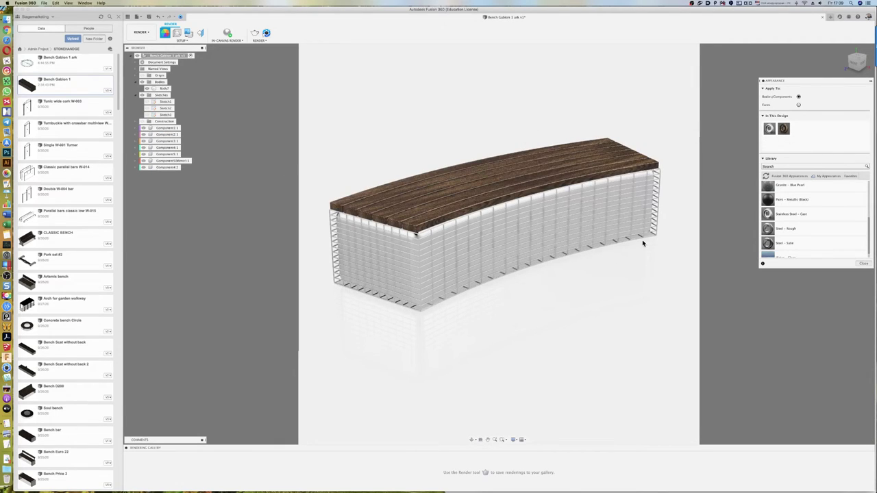
# Step: Give Body1, the cage fill, the Granite - Blue Pearl appearance
pyautogui.click(166, 88)
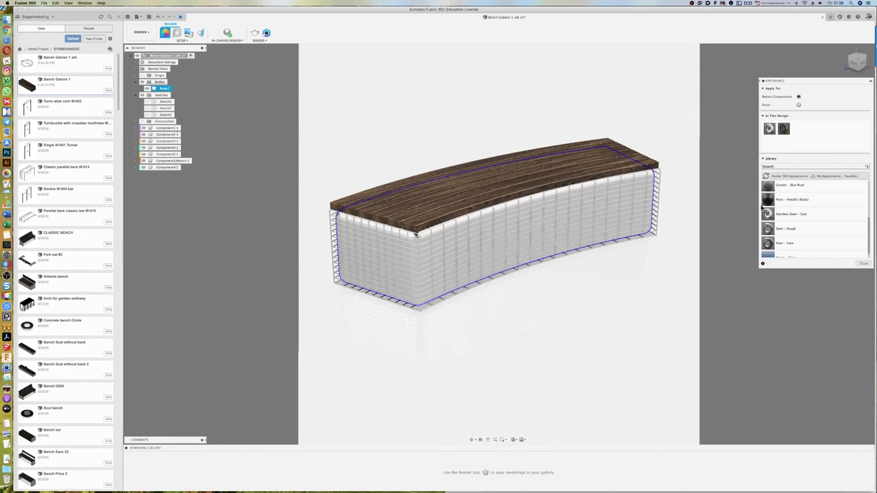
pyautogui.scroll(1, 782, 219)
pyautogui.scroll(2, 783, 223)
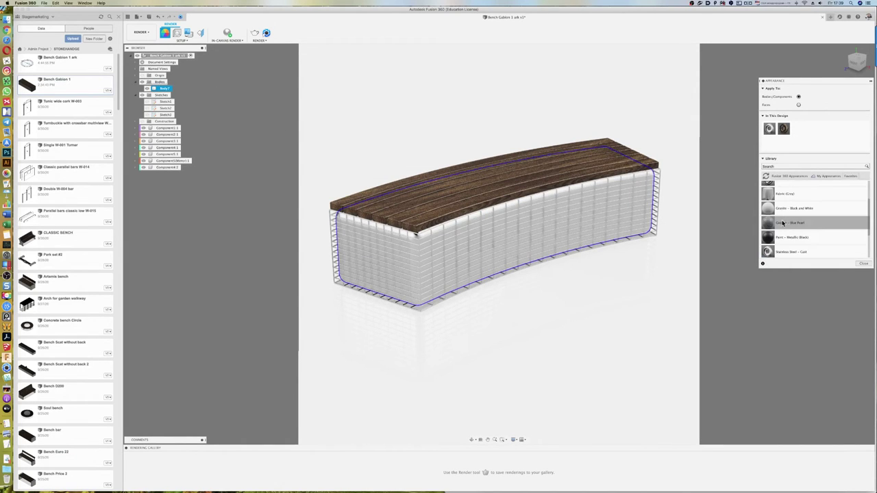
pyautogui.moveTo(774, 226); pyautogui.dragTo(161, 90)
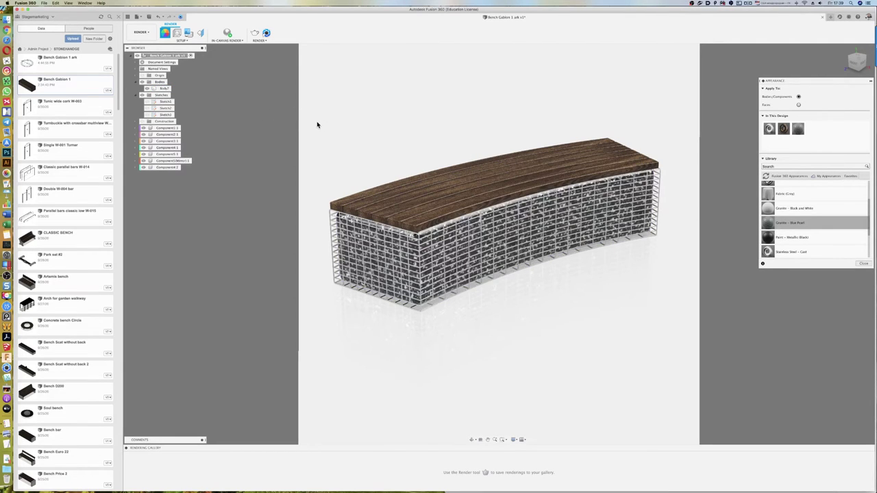
pyautogui.click(862, 264)
# Step: Run and then stop an in-canvas render of the bench
pyautogui.keyDown('shift'); pyautogui.moveTo(643, 293); pyautogui.dragTo(598, 290, button='middle'); pyautogui.keyUp('shift')
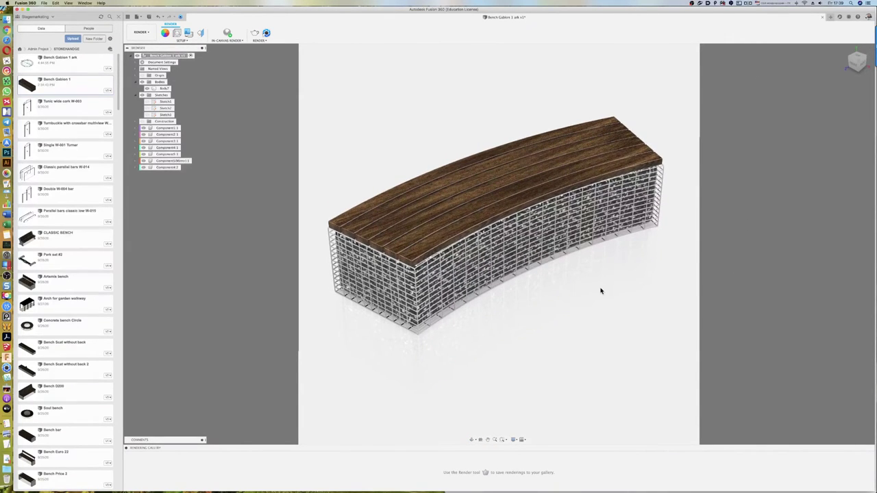
pyautogui.click(227, 34)
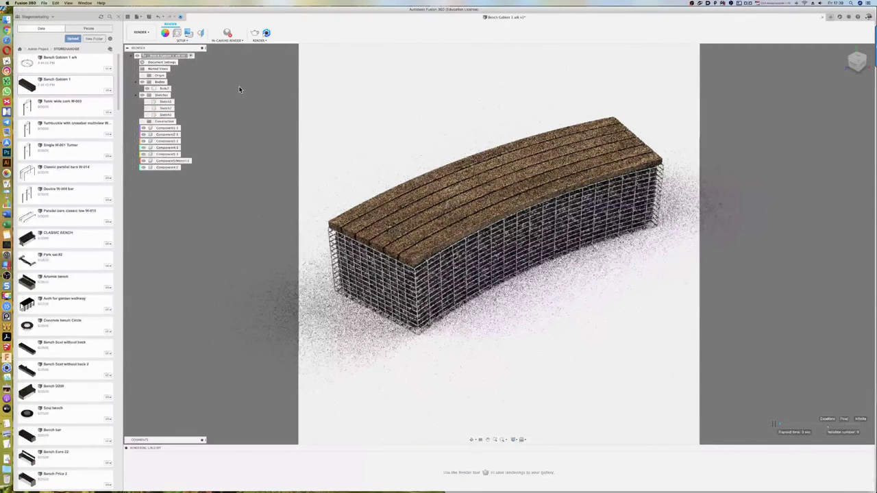
pyautogui.click(227, 33)
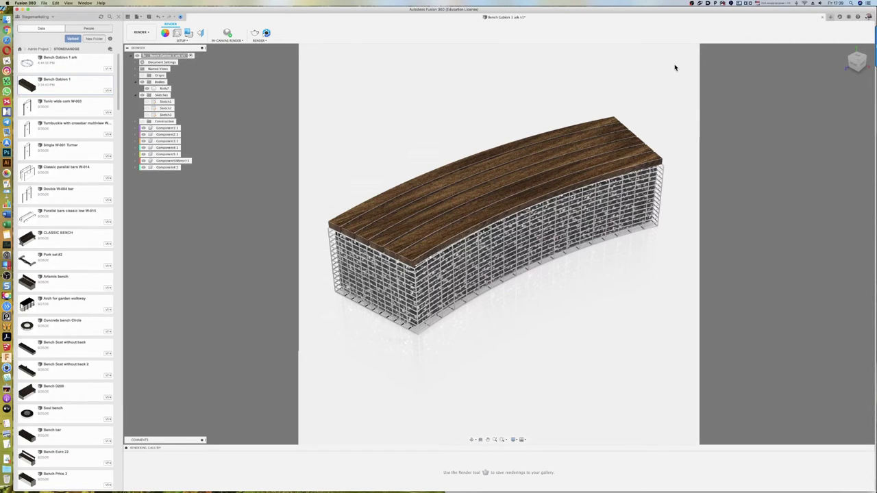
pyautogui.press('super+Tab')
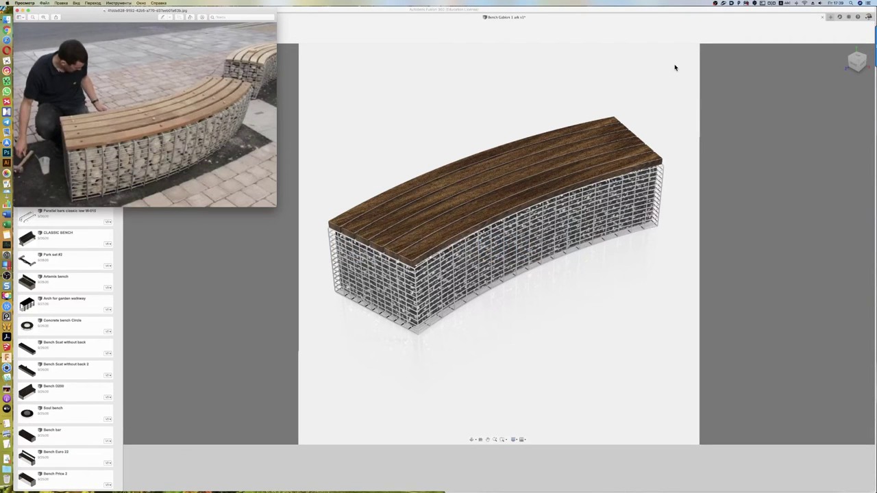
# Step: Orbit the Fusion bench model to compare it with the reference photo
pyautogui.moveTo(674, 72)
pyautogui.keyDown('shift'); pyautogui.mouseDown(button='middle')
pyautogui.moveTo(644, 86)
pyautogui.moveTo(595, 85)
pyautogui.moveTo(587, 74)
pyautogui.moveTo(567, 88)
pyautogui.mouseUp(button='middle'); pyautogui.keyUp('shift')
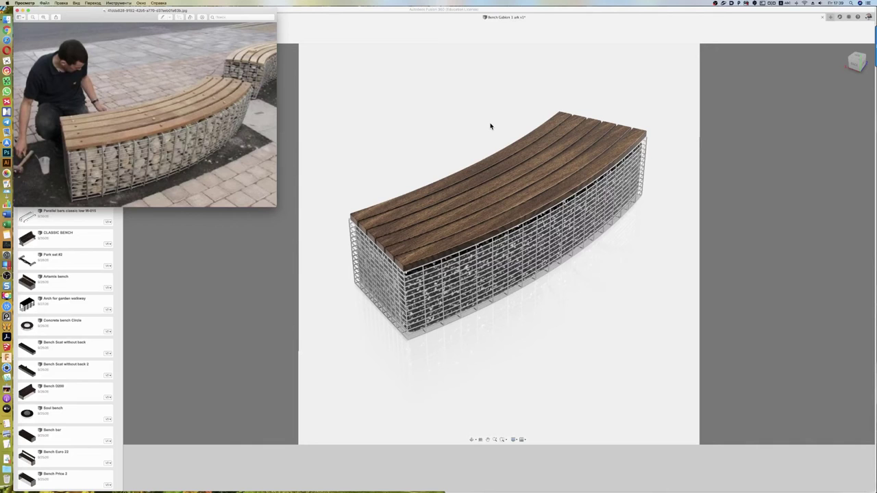
pyautogui.click(715, 4)
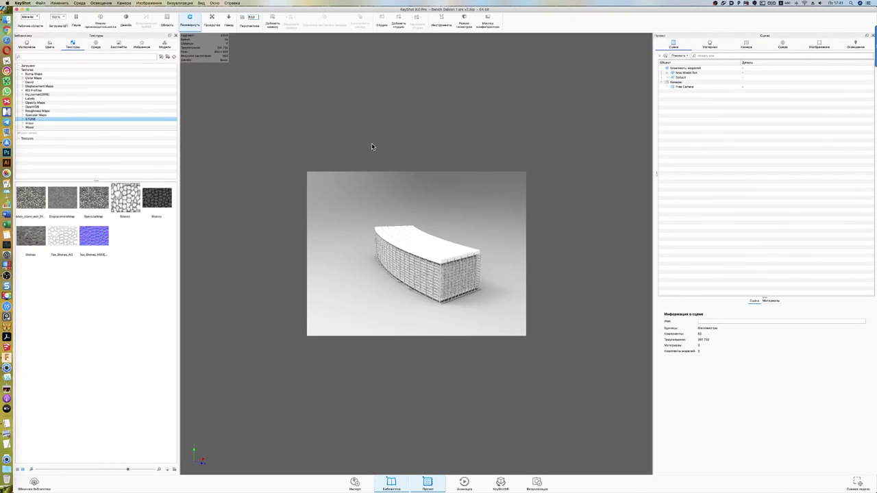
# Step: Set the KeyShot output resolution to the custom 1500 × 1500 preset
pyautogui.click(819, 45)
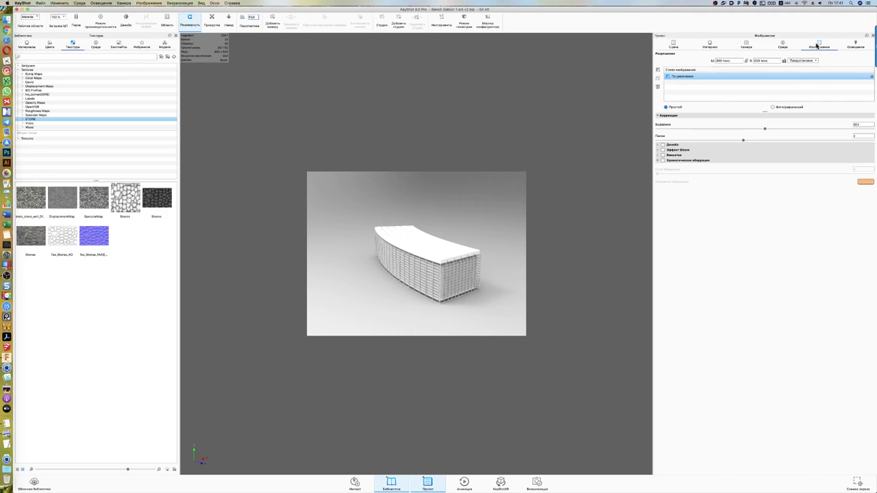
pyautogui.click(802, 61)
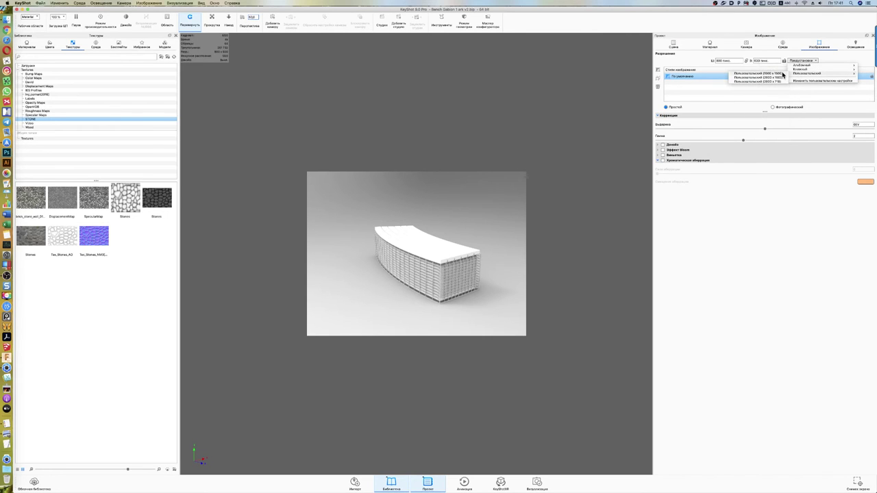
pyautogui.click(776, 73)
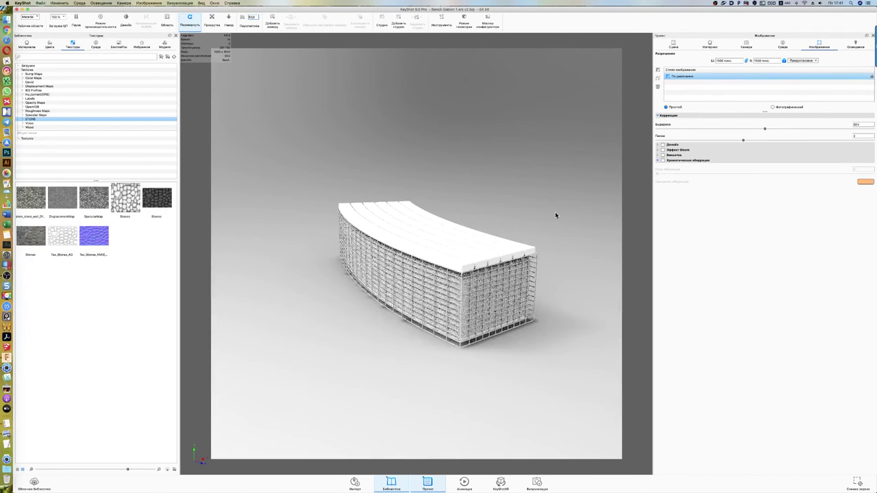
# Step: Orbit and zoom the camera to frame the bench from the front-left
pyautogui.moveTo(260, 219); pyautogui.dragTo(493, 223)
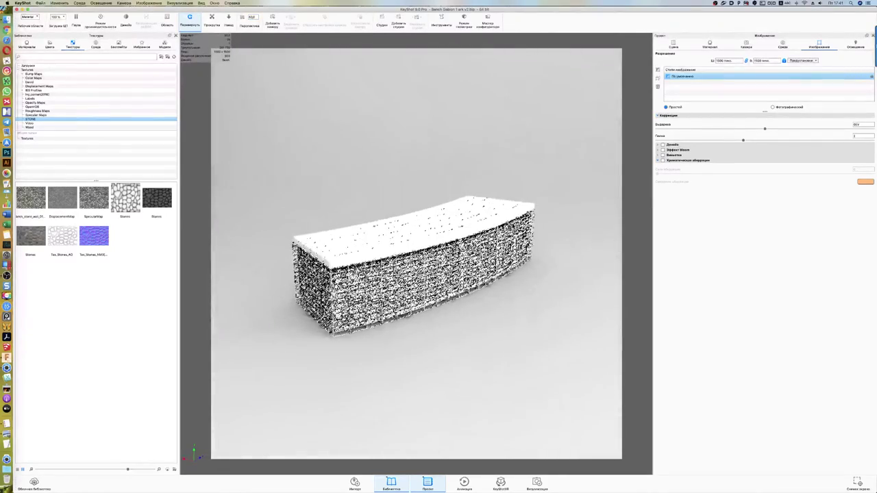
pyautogui.scroll(3, 411, 267)
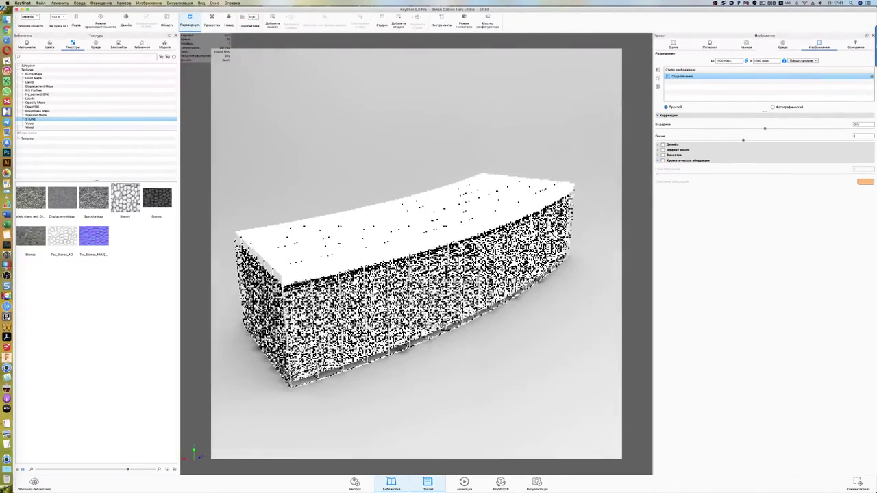
pyautogui.moveTo(411, 287); pyautogui.dragTo(414, 271)
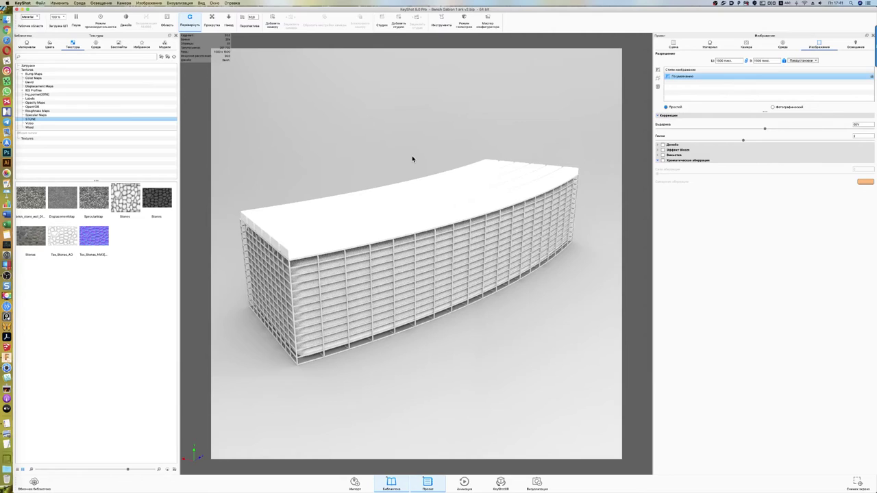
pyautogui.press('super+Tab')
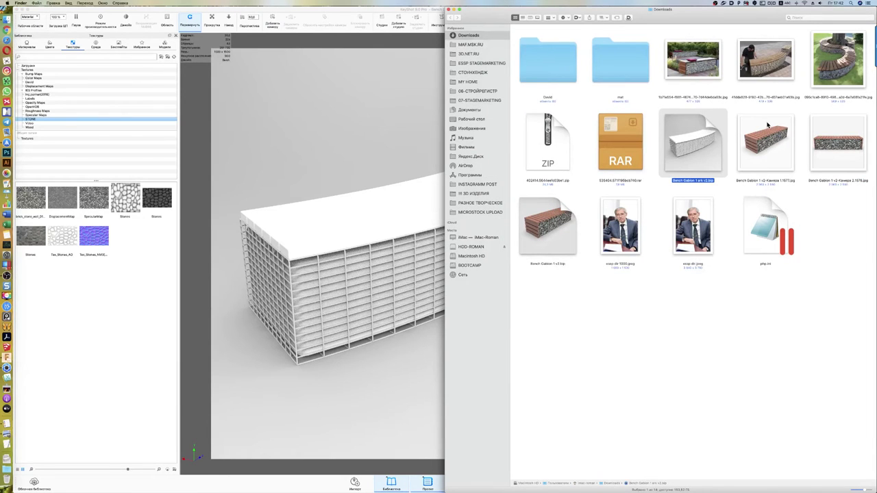
# Step: Open Bench Gabion 1 v2.bip from Downloads in KeyShot and show its materials
pyautogui.click(556, 243)
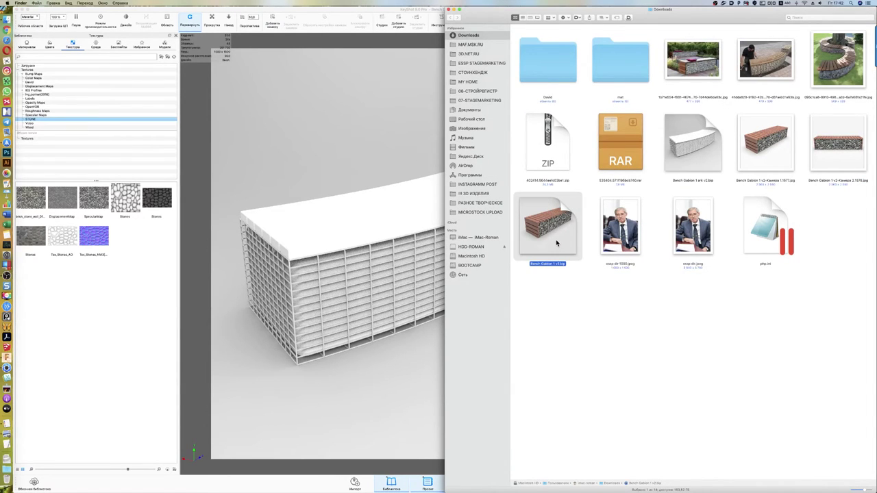
pyautogui.doubleClick(540, 211)
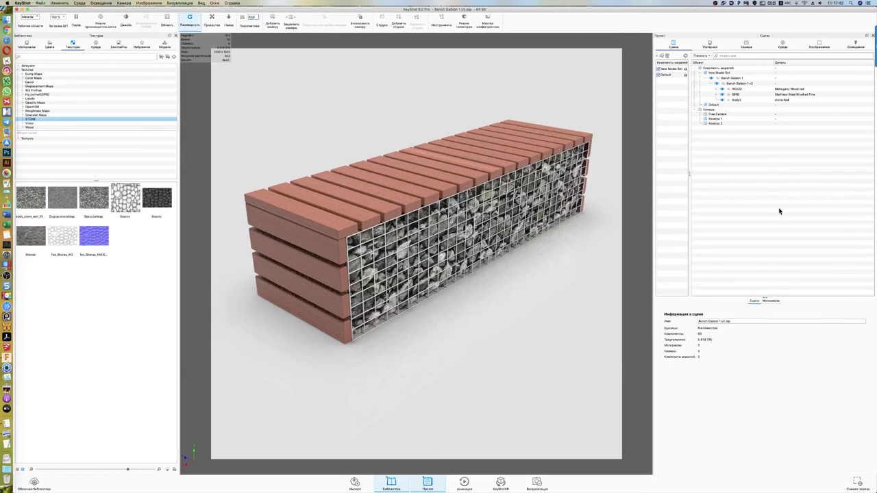
pyautogui.click(771, 301)
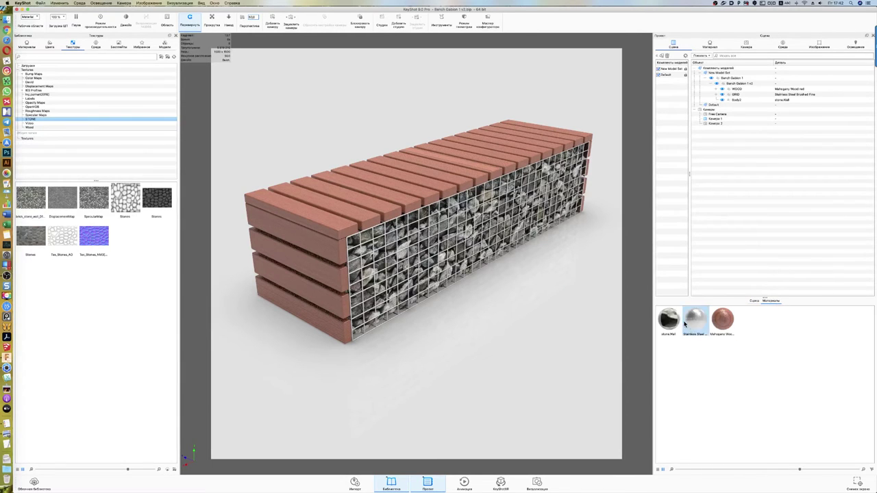
# Step: Open the stone.Mat material graph and save it to the 1-MY-MATERIALS library
pyautogui.doubleClick(669, 320)
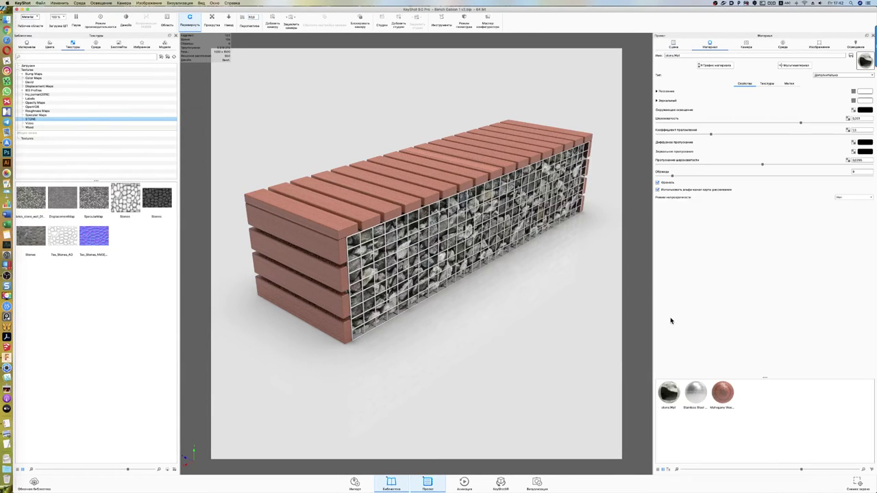
pyautogui.click(706, 66)
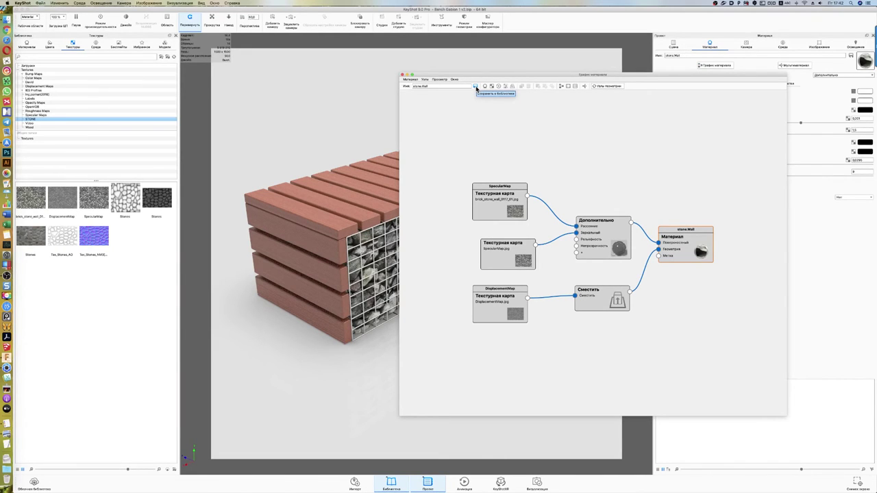
pyautogui.click(476, 87)
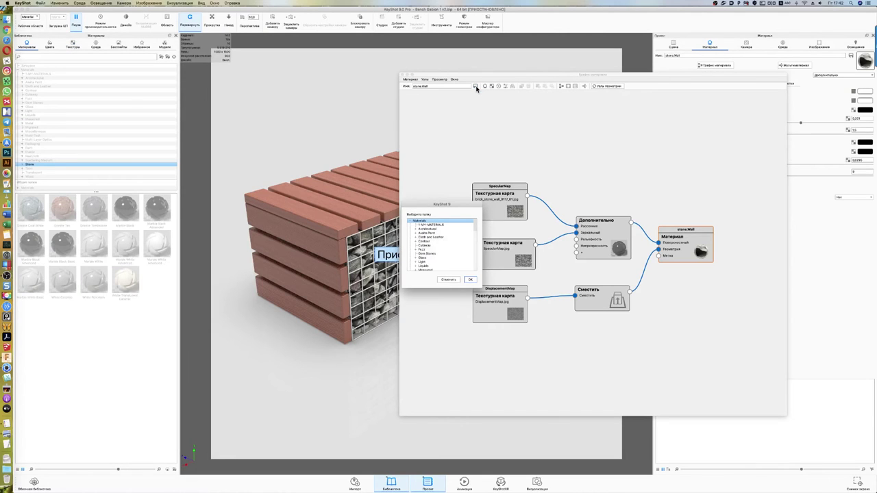
pyautogui.click(430, 226)
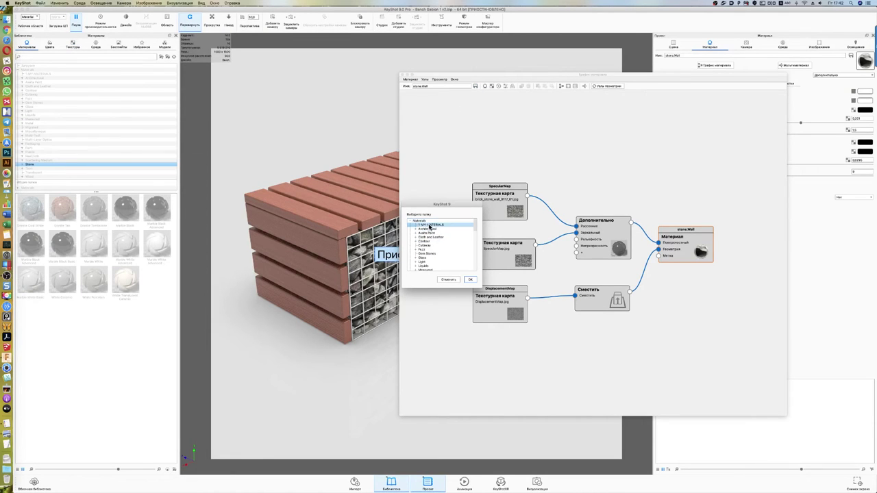
pyautogui.click(457, 280)
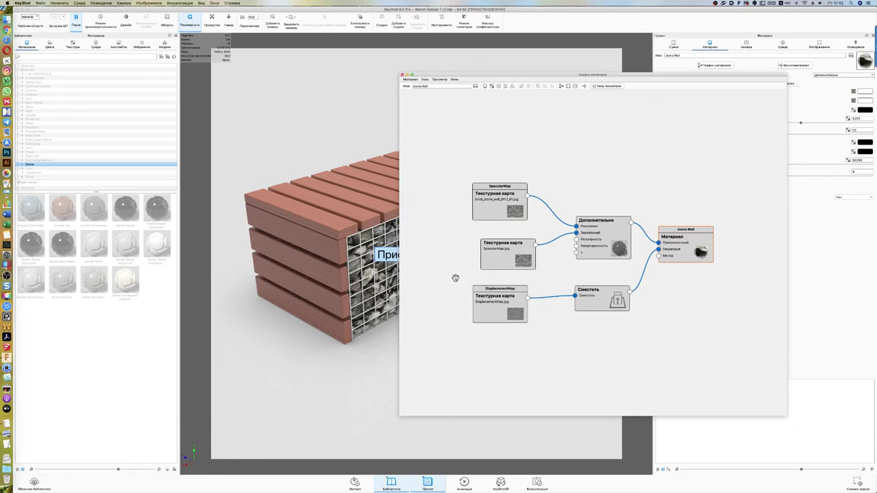
# Step: Rename the material to Gabion and save it into 1-MY-MATERIALS
pyautogui.doubleClick(420, 86)
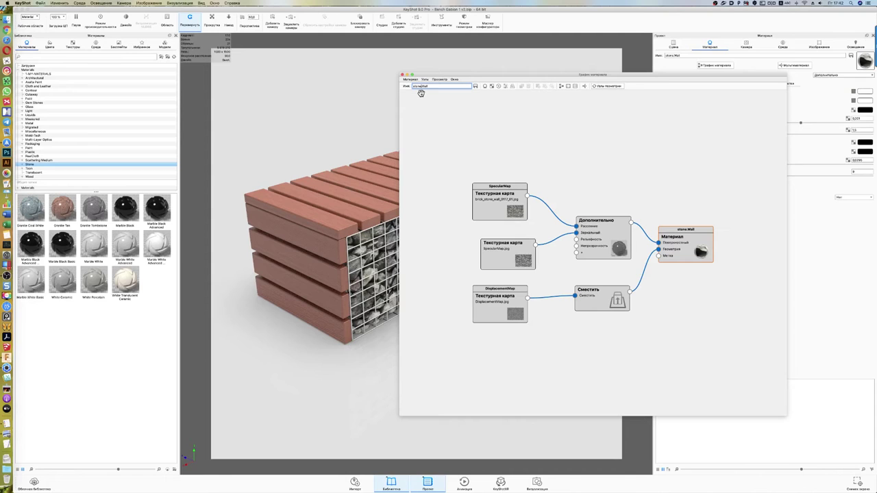
pyautogui.doubleClick(425, 86)
pyautogui.write('Gabion')
pyautogui.click(475, 86)
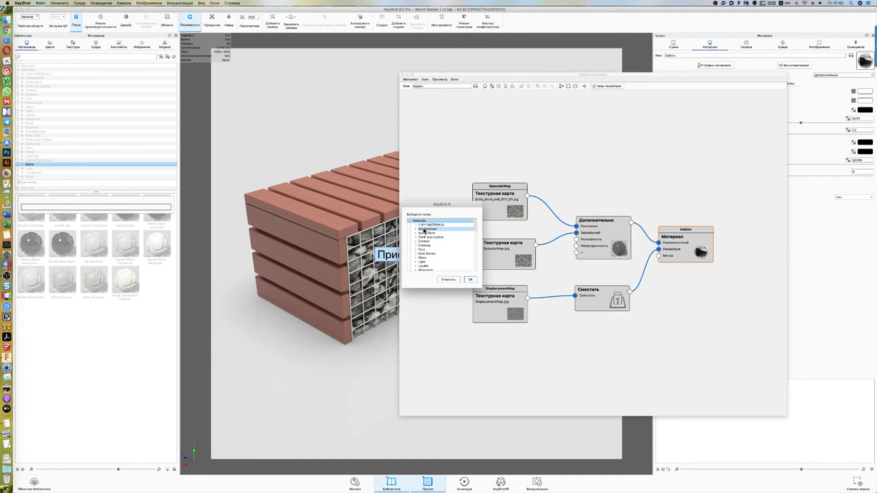
pyautogui.click(430, 225)
pyautogui.click(471, 279)
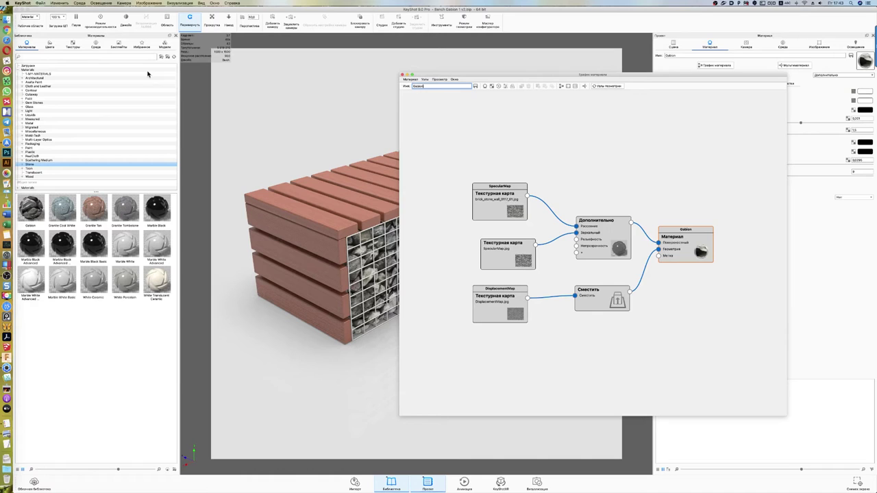
pyautogui.click(45, 74)
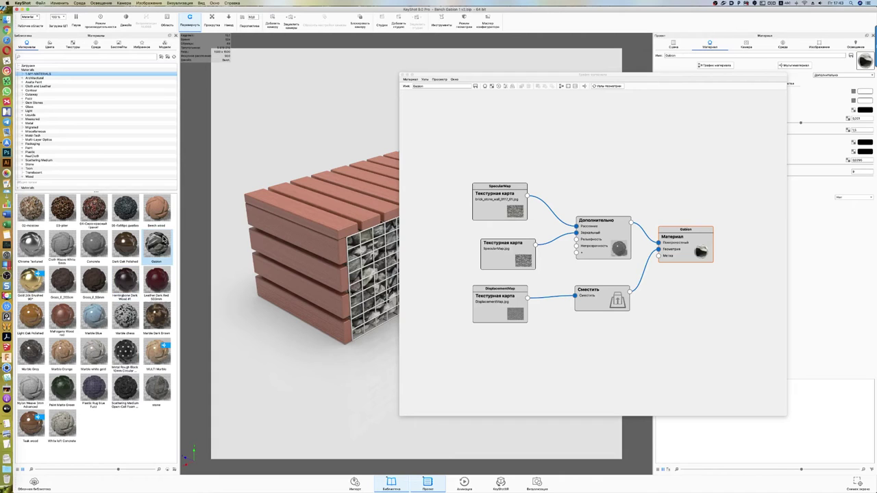
# Step: Close the Material Graph and open the curved bench scene, saving the current scene
pyautogui.press('super+Tab')
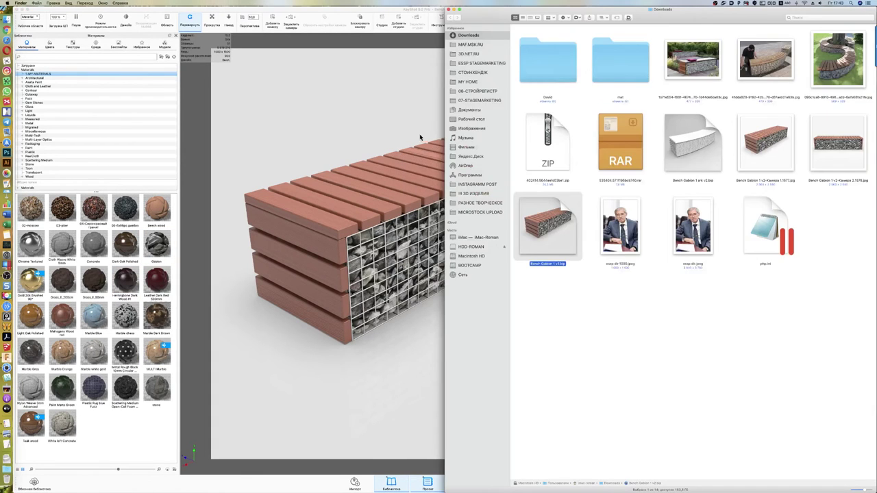
pyautogui.press('super+Tab')
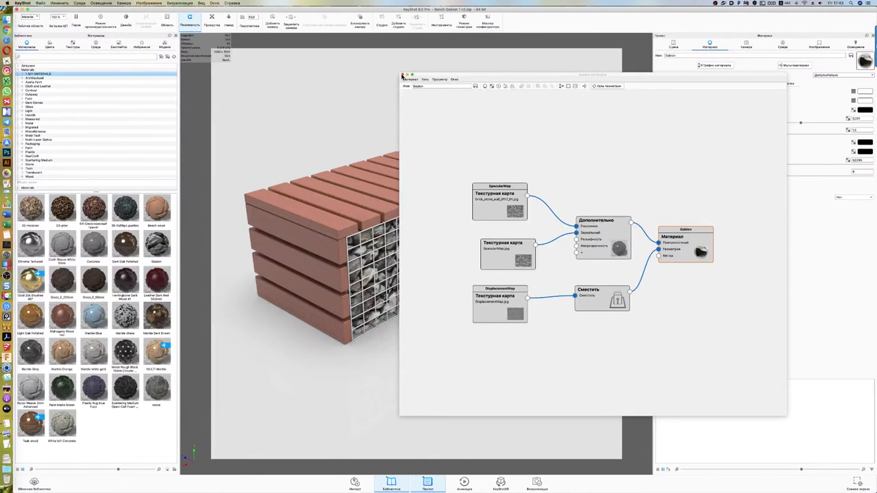
pyautogui.click(403, 74)
pyautogui.press('super+Tab')
pyautogui.doubleClick(685, 146)
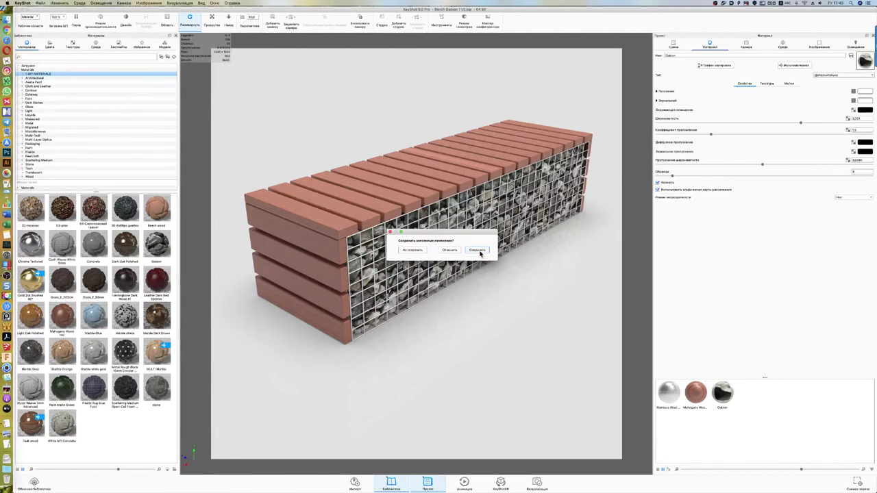
pyautogui.click(413, 250)
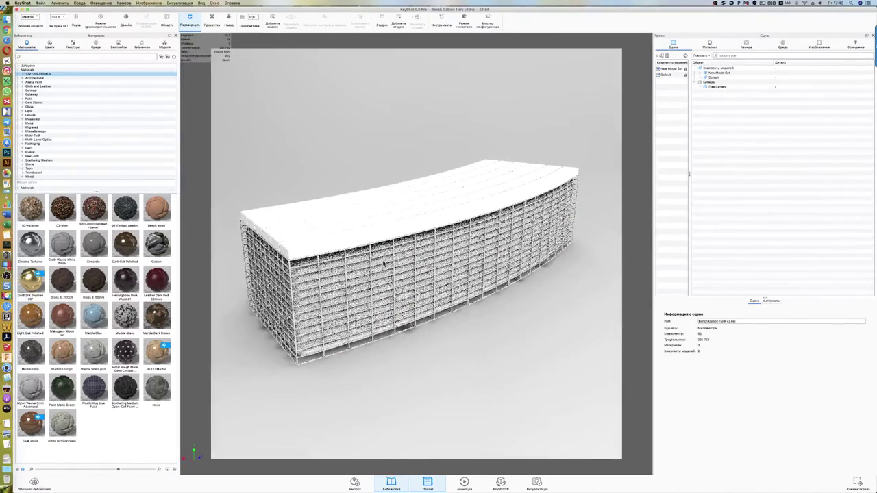
# Step: Apply the Gabion material to the curved bench's wire cage
pyautogui.rightClick(384, 262)
pyautogui.click(378, 256)
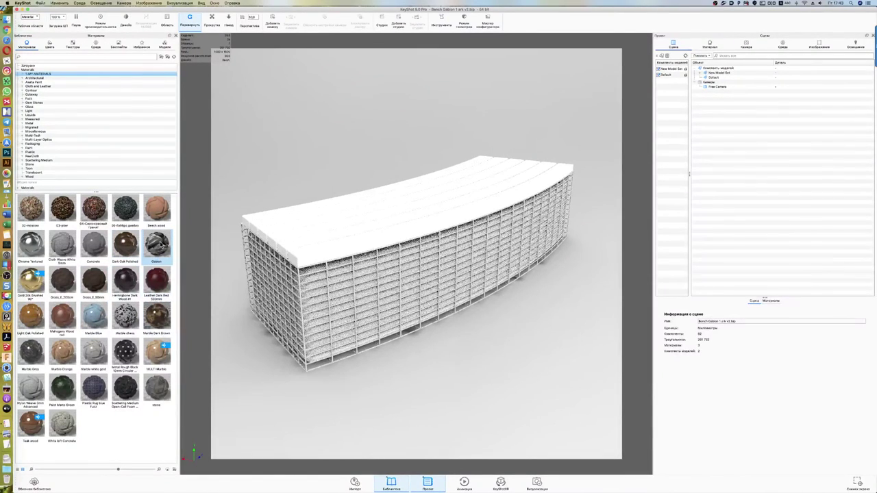
pyautogui.moveTo(159, 244); pyautogui.dragTo(323, 359)
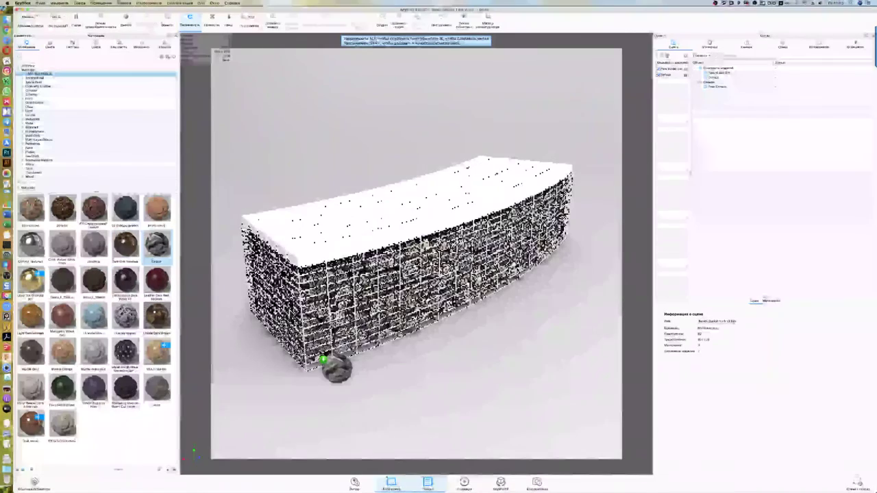
pyautogui.moveTo(322, 359); pyautogui.dragTo(323, 358)
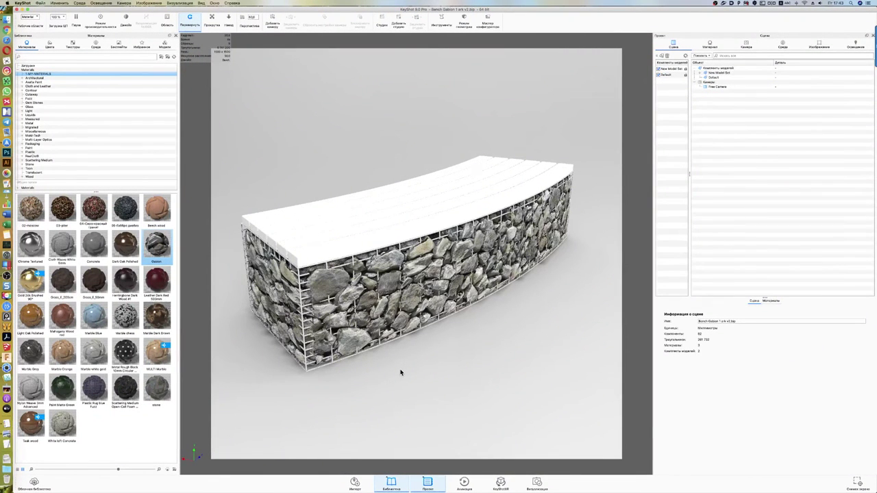
# Step: Apply Mahogany Wood to the bench's seat slats
pyautogui.moveTo(62, 317); pyautogui.dragTo(302, 240)
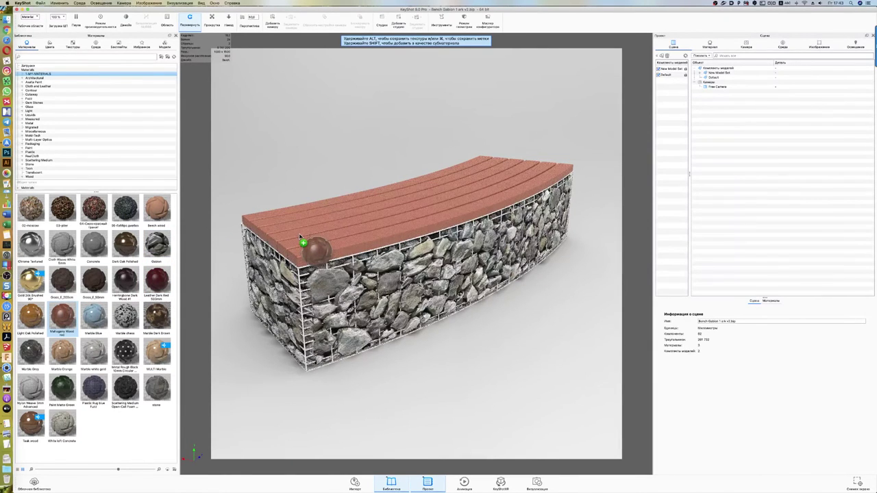
pyautogui.moveTo(300, 237); pyautogui.dragTo(300, 236)
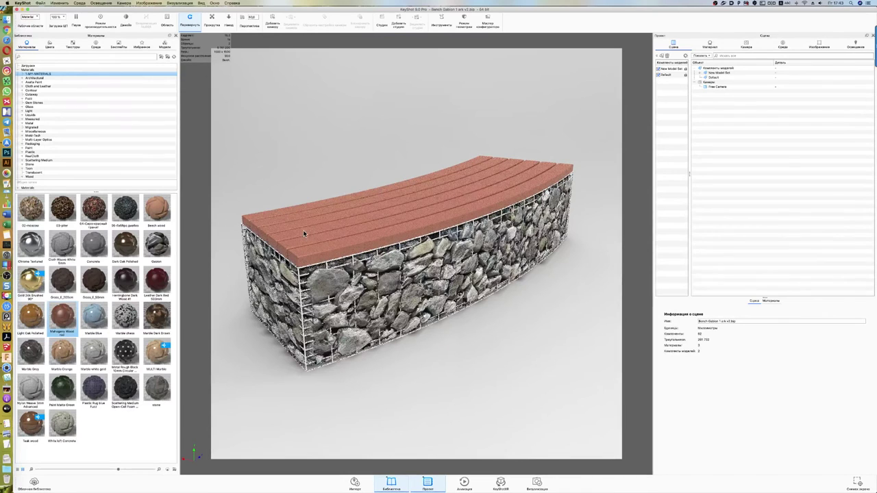
pyautogui.doubleClick(303, 229)
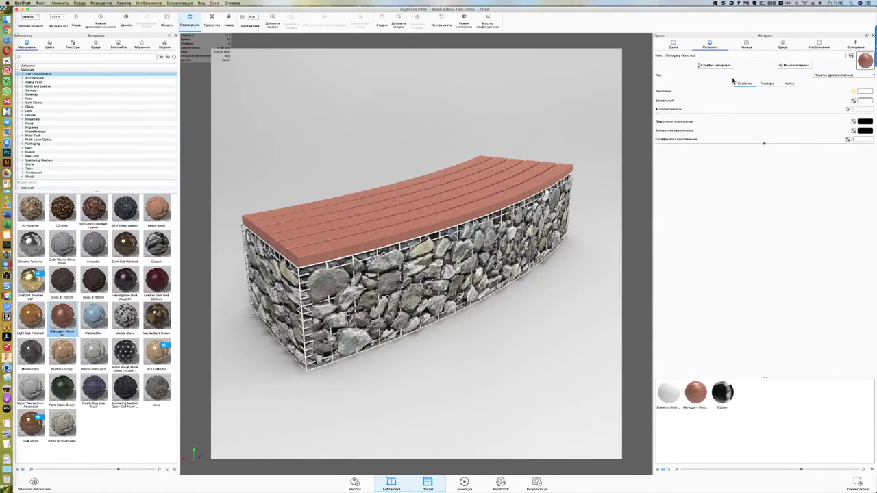
# Step: Rotate the Mahogany Wood grain azimuth to about 12.5° and accept the texture placement
pyautogui.click(767, 84)
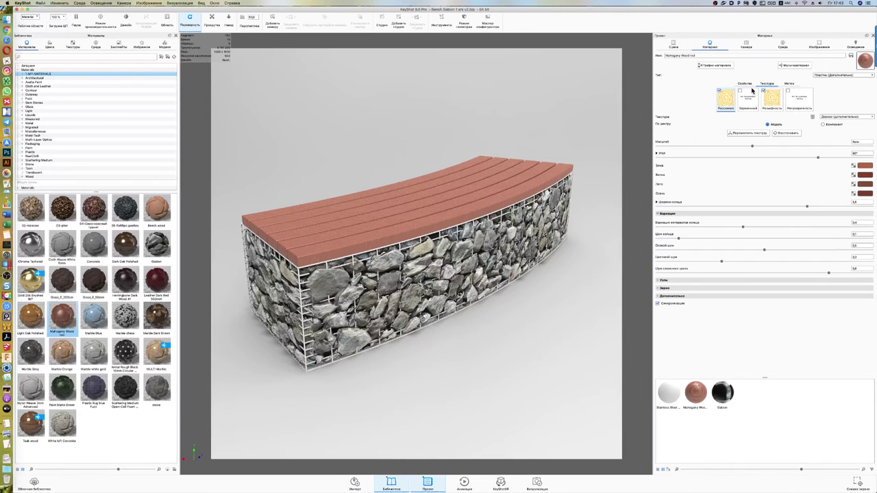
pyautogui.click(657, 153)
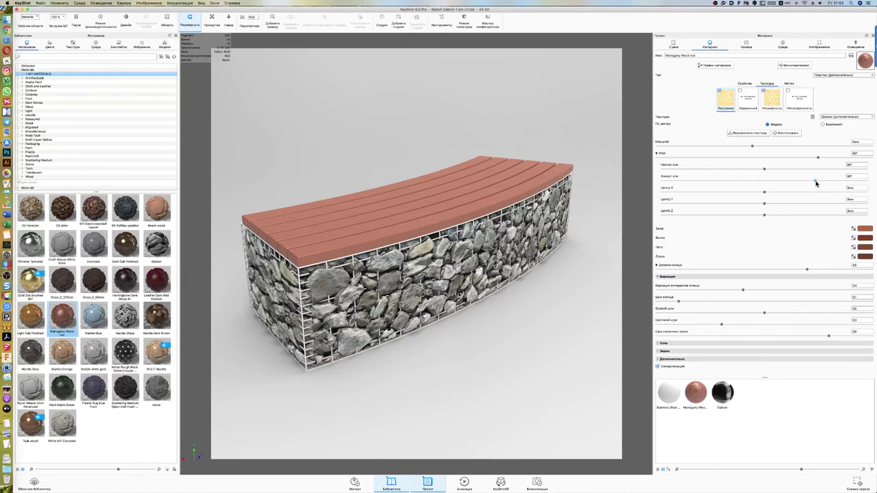
pyautogui.moveTo(816, 183); pyautogui.dragTo(820, 183)
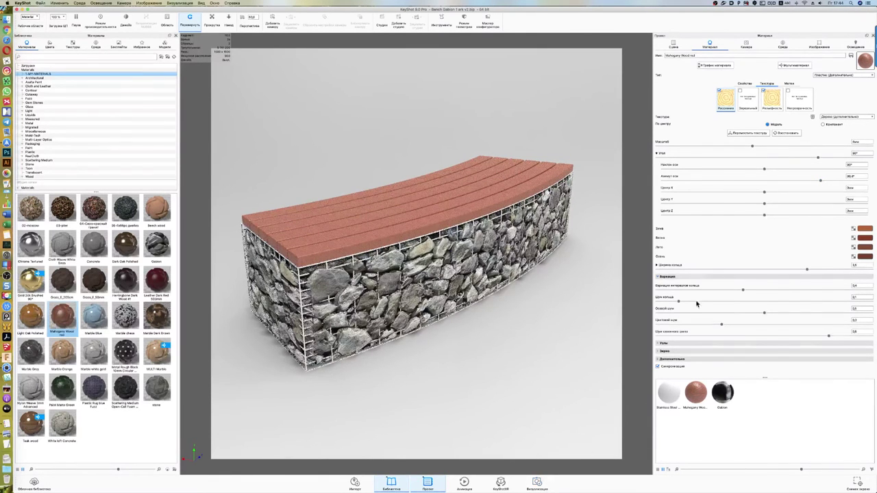
pyautogui.click(744, 135)
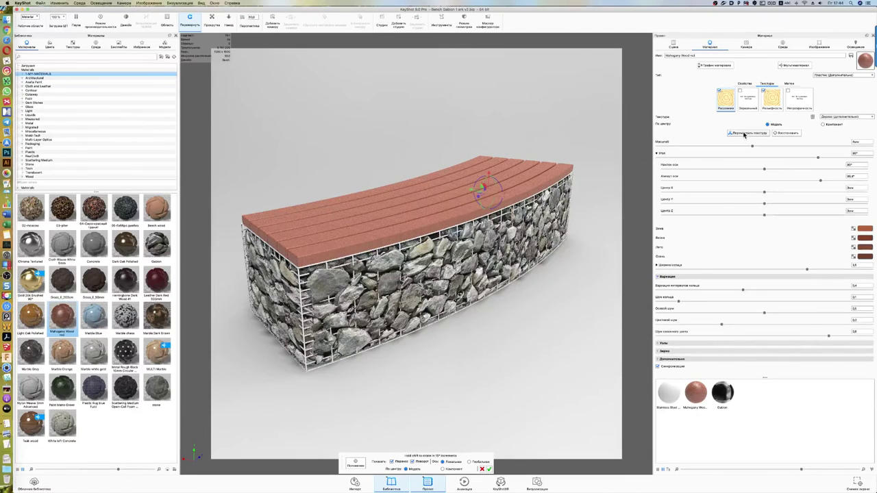
pyautogui.moveTo(591, 207); pyautogui.dragTo(594, 252)
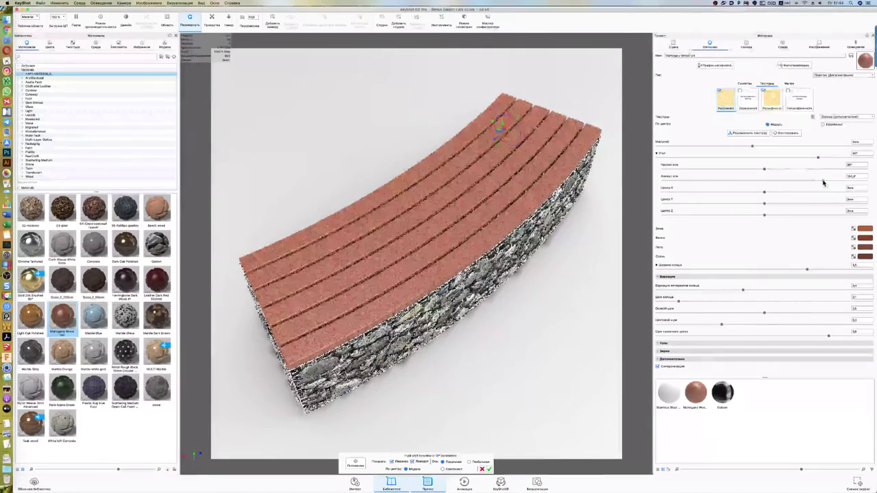
pyautogui.moveTo(822, 183); pyautogui.dragTo(861, 182)
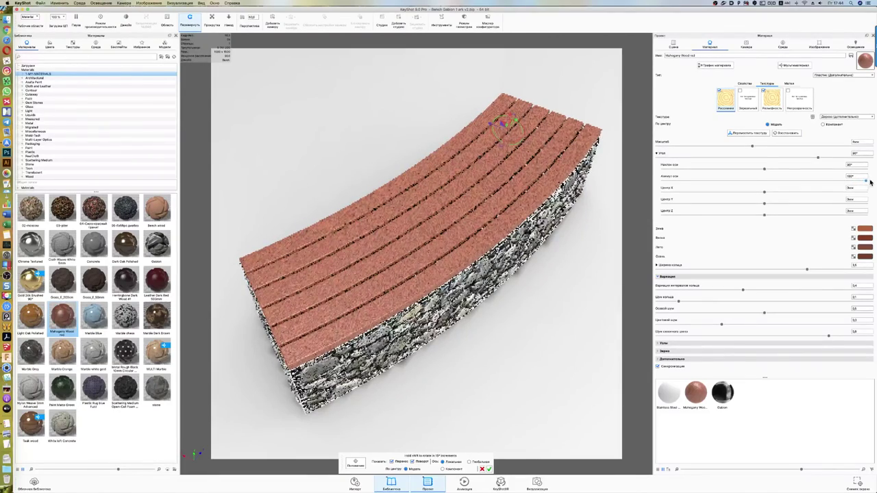
pyautogui.moveTo(815, 182); pyautogui.dragTo(780, 185)
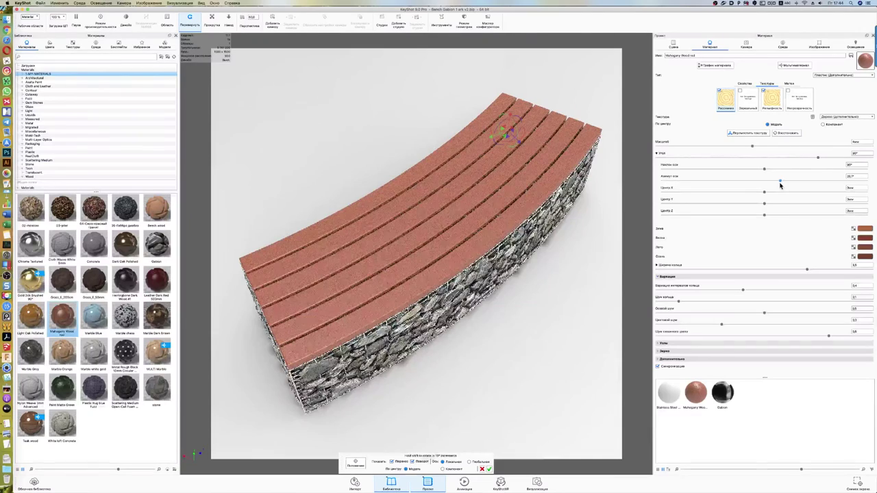
pyautogui.moveTo(779, 185); pyautogui.dragTo(779, 185)
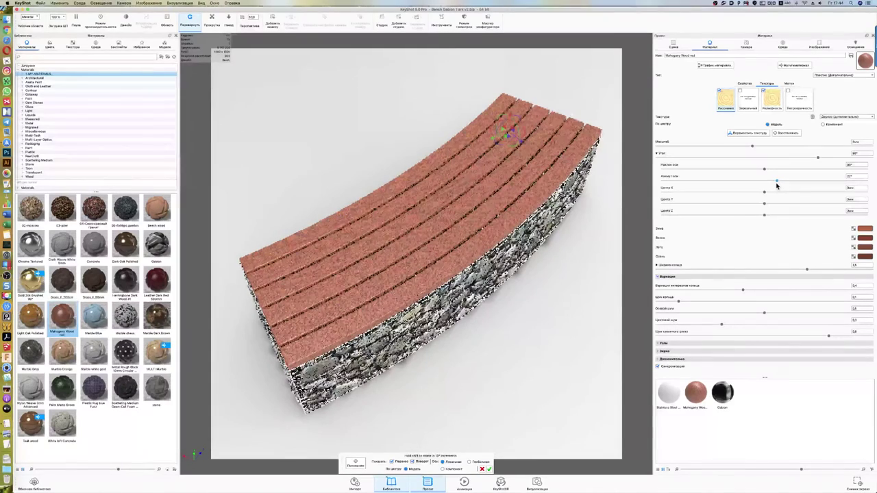
pyautogui.moveTo(777, 185); pyautogui.dragTo(775, 185)
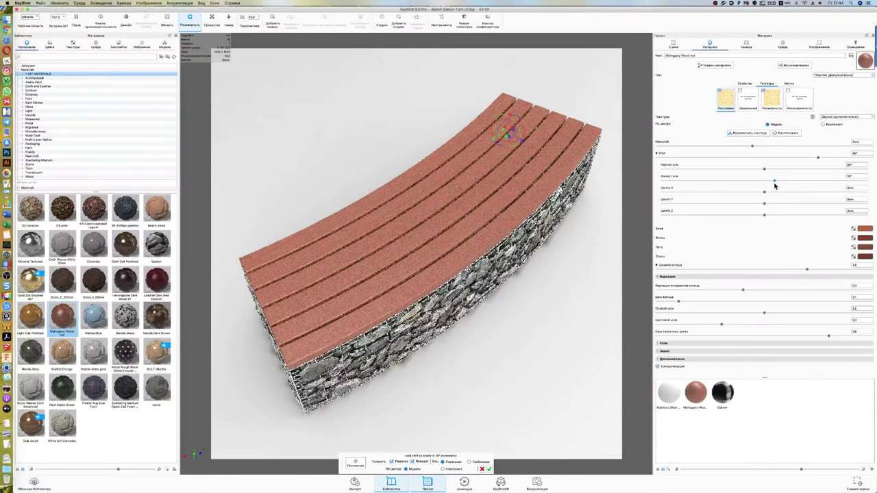
pyautogui.moveTo(775, 185); pyautogui.dragTo(772, 185)
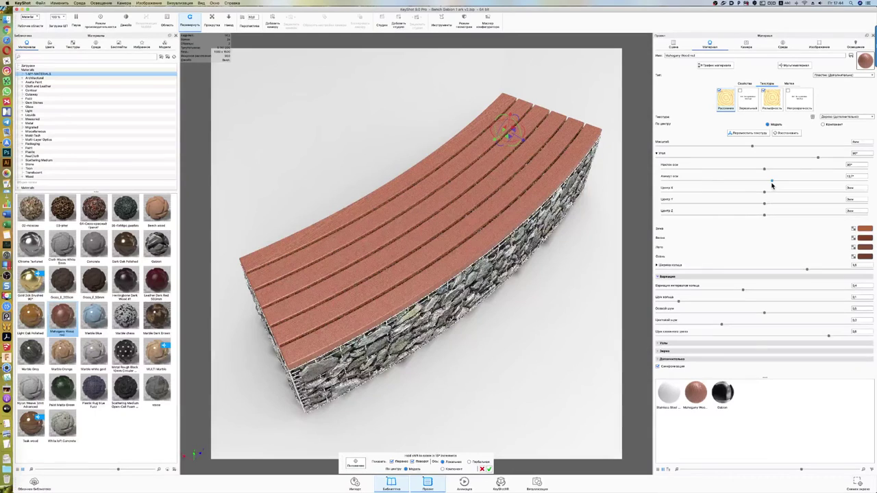
pyautogui.moveTo(771, 185); pyautogui.dragTo(773, 185)
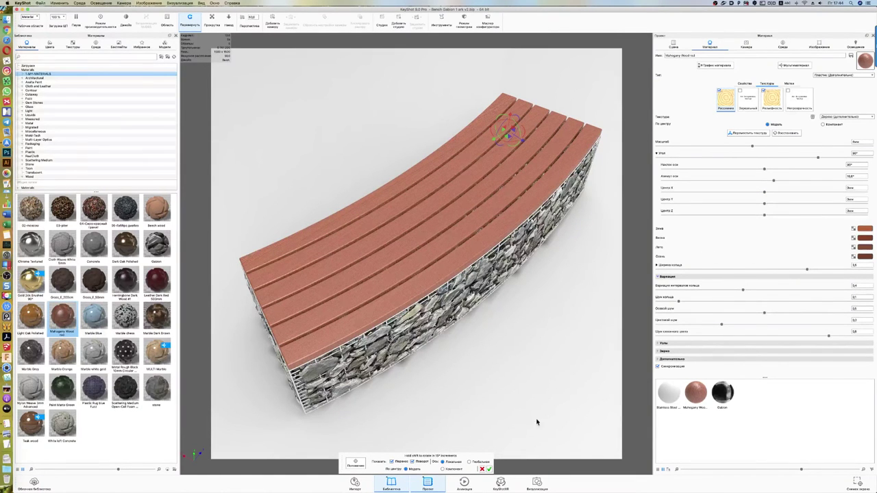
pyautogui.click(488, 469)
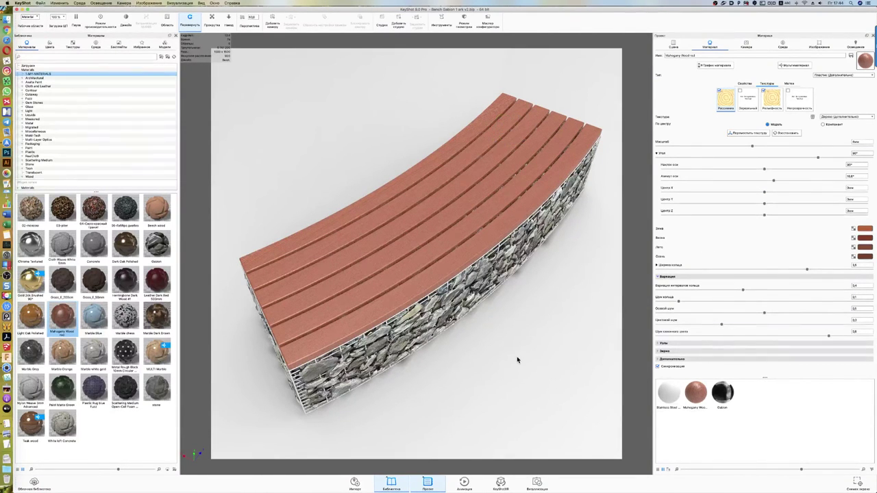
# Step: Orbit to a lower frontal view and open the Favorites material library
pyautogui.moveTo(503, 301); pyautogui.dragTo(507, 260)
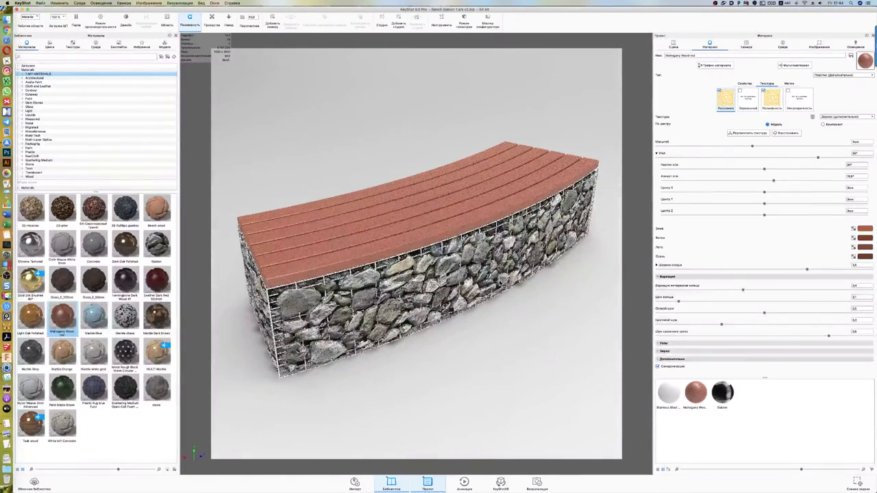
pyautogui.moveTo(504, 304); pyautogui.dragTo(523, 277)
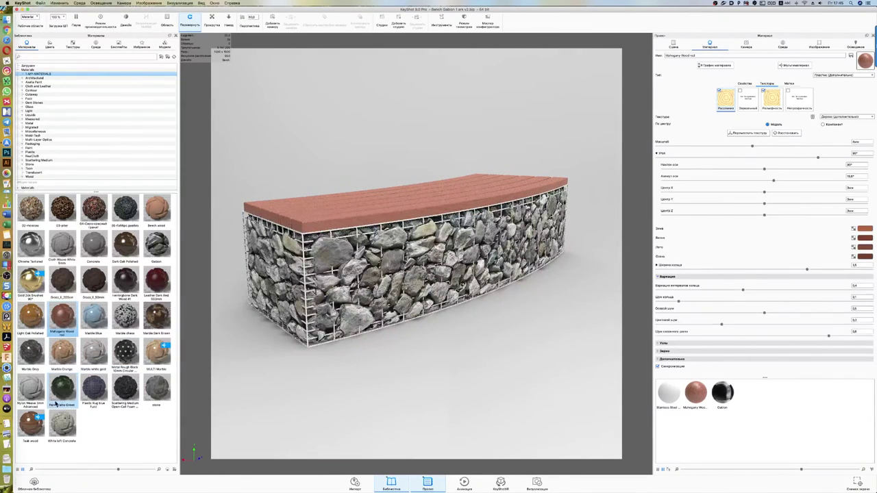
pyautogui.click(142, 45)
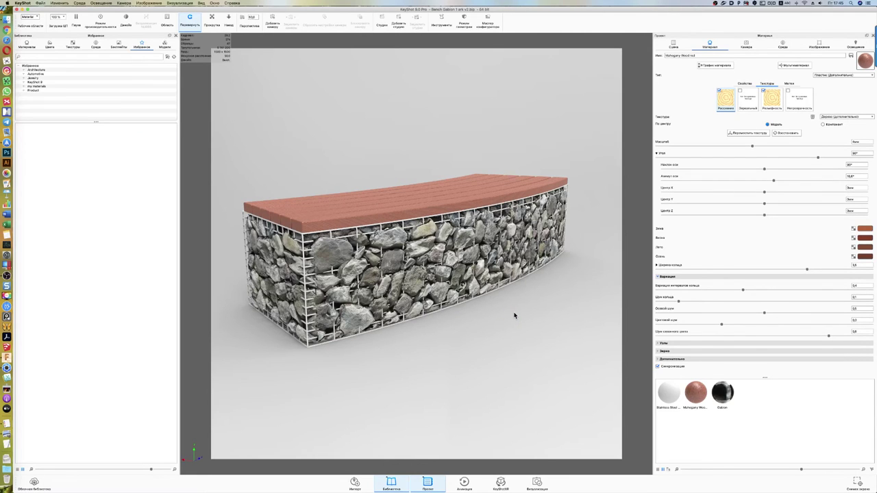
# Step: Apply Stainless Steel Brushed from my materials to the gabion cage, then select the Gabion stone body in the Scene tree
pyautogui.click(43, 86)
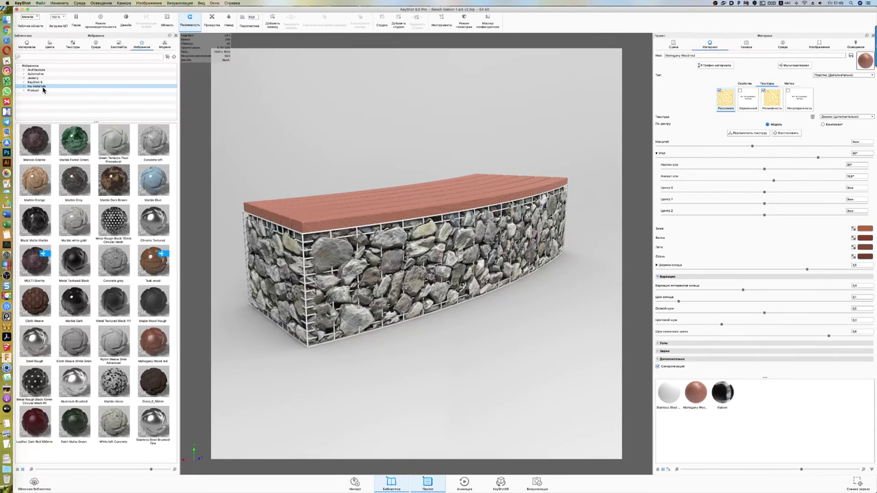
pyautogui.moveTo(159, 428); pyautogui.dragTo(587, 373)
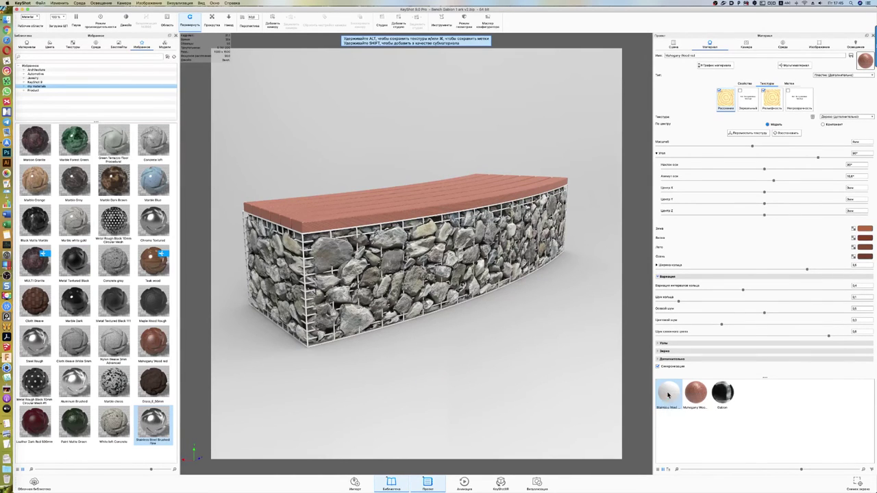
pyautogui.moveTo(587, 373); pyautogui.dragTo(567, 375)
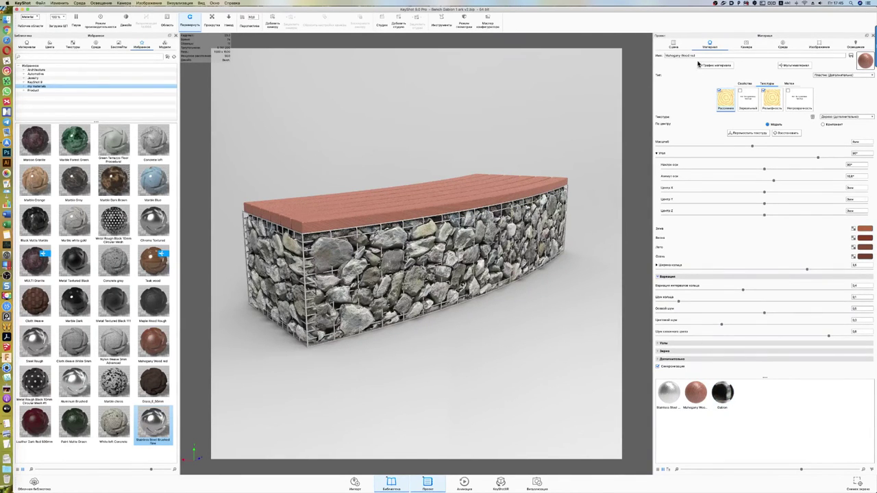
pyautogui.click(671, 43)
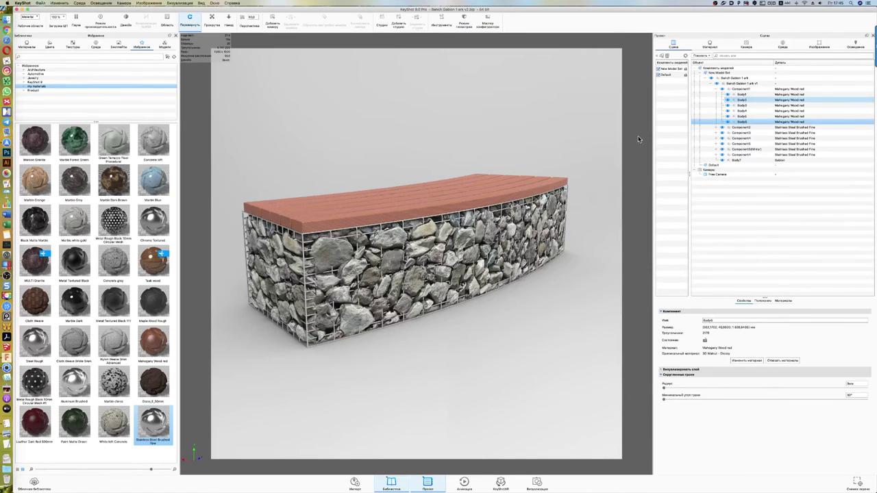
pyautogui.click(557, 195)
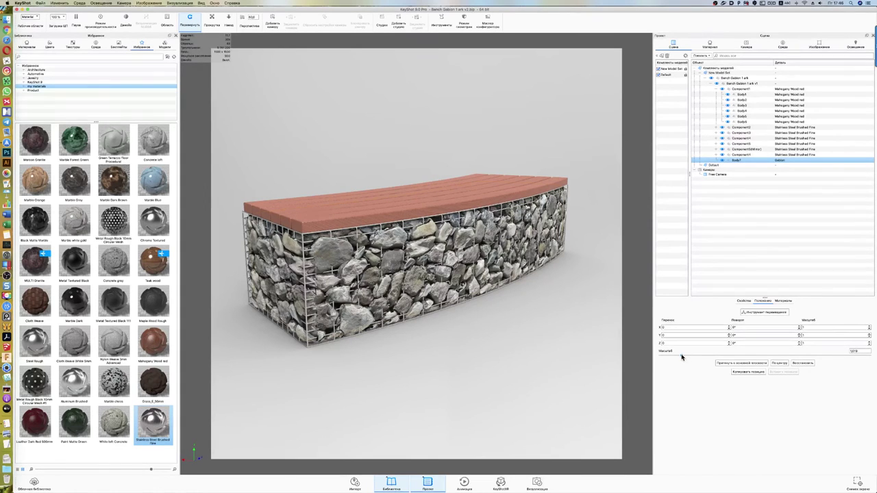
# Step: Set the Gabion stone body (Body7) to a uniform scale of 1, orbiting to check the denser fill
pyautogui.moveTo(681, 357); pyautogui.dragTo(680, 357)
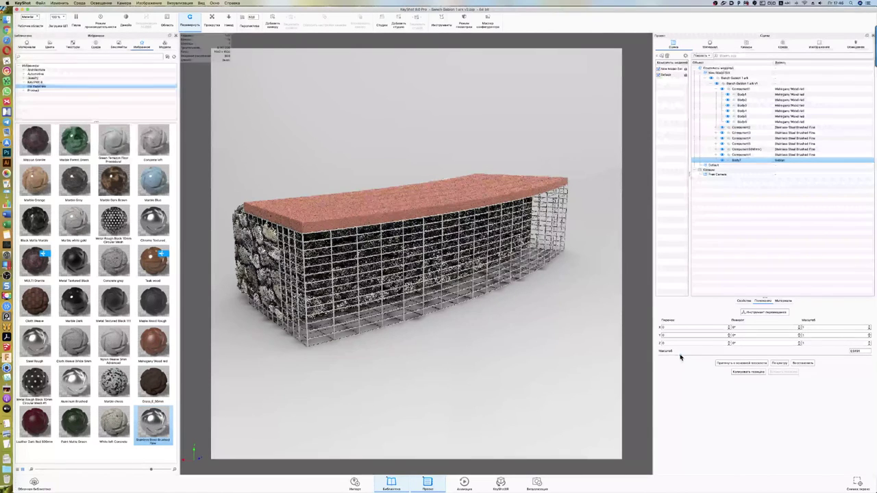
pyautogui.moveTo(680, 357); pyautogui.dragTo(680, 357)
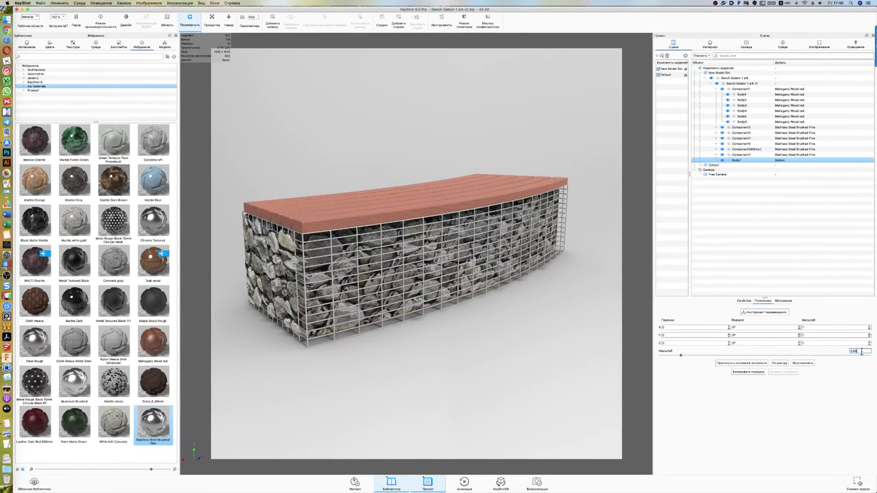
pyautogui.press('Return')
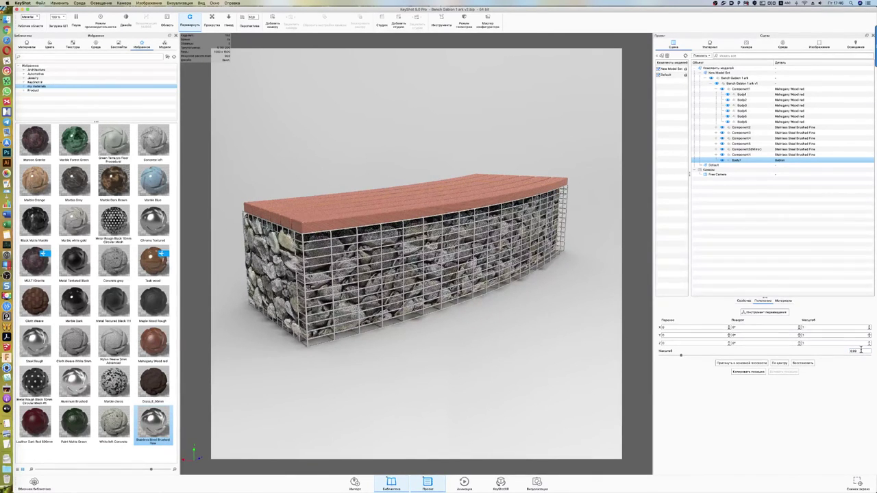
pyautogui.moveTo(382, 367)
pyautogui.mouseDown()
pyautogui.moveTo(393, 354)
pyautogui.moveTo(423, 354)
pyautogui.moveTo(542, 368)
pyautogui.mouseUp()
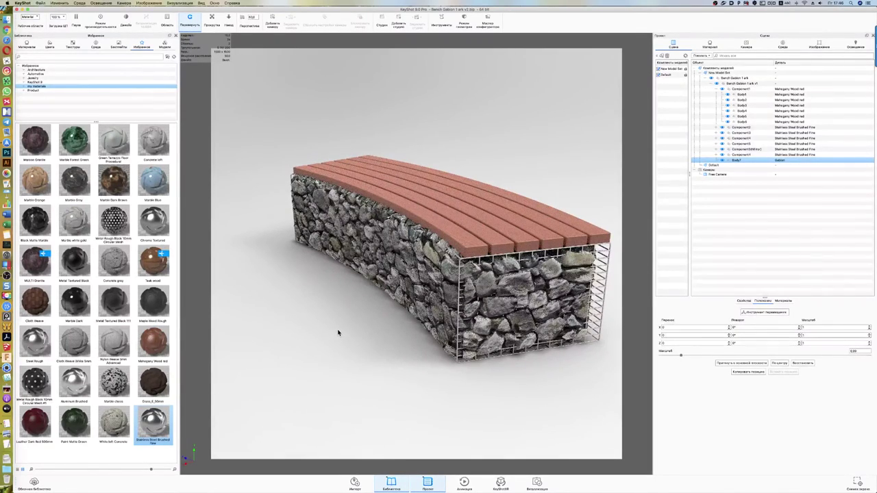
pyautogui.moveTo(859, 351); pyautogui.dragTo(836, 350)
pyautogui.write('1')
pyautogui.press('Return')
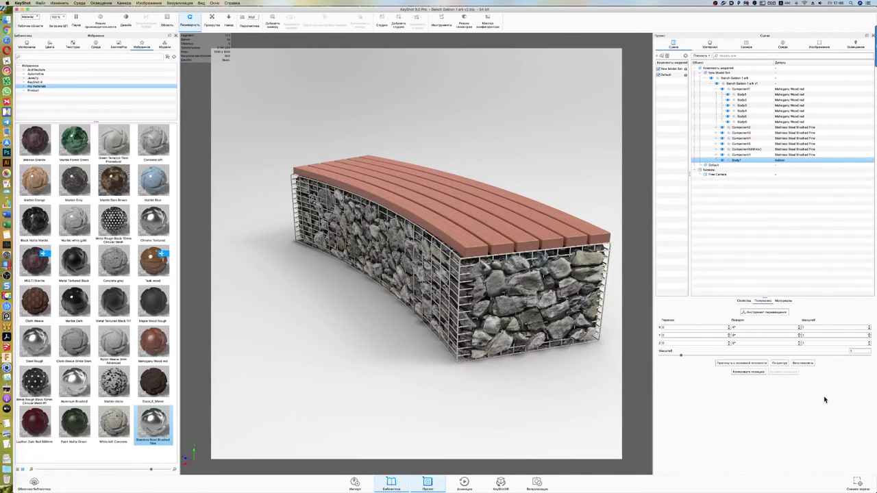
pyautogui.moveTo(411, 346)
pyautogui.mouseDown()
pyautogui.moveTo(404, 383)
pyautogui.moveTo(431, 362)
pyautogui.mouseUp()
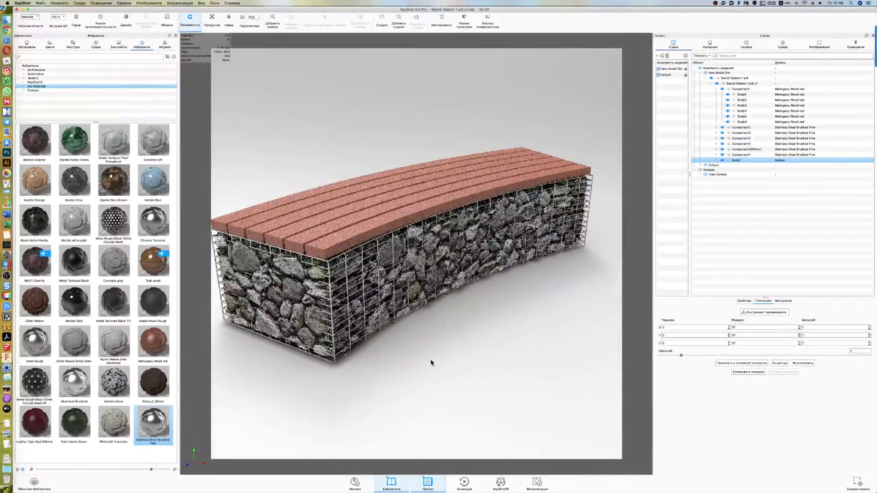
pyautogui.moveTo(386, 349); pyautogui.dragTo(397, 340)
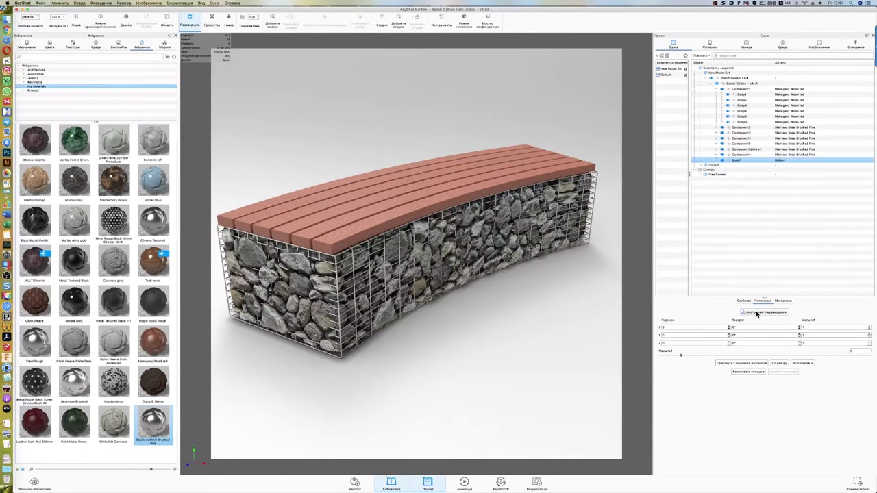
# Step: Drag the Gabion stone fill with the Move tool to shift it inside the cage
pyautogui.click(757, 312)
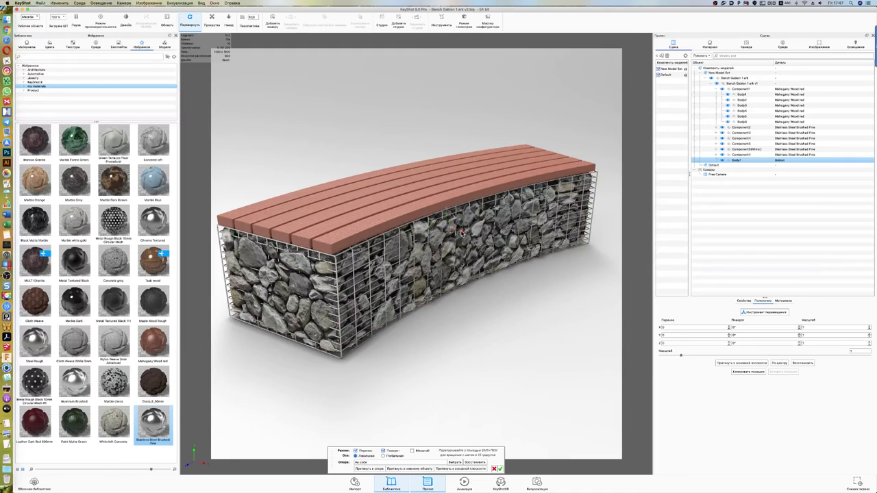
pyautogui.moveTo(462, 232); pyautogui.dragTo(461, 233)
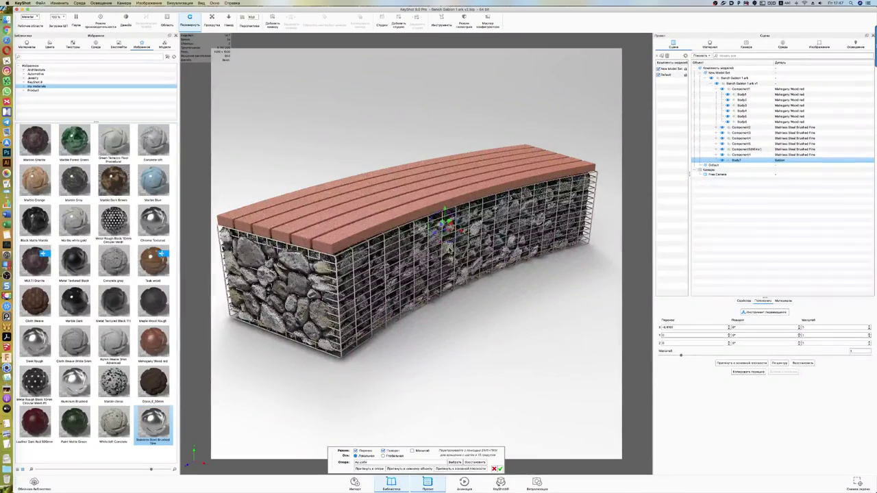
pyautogui.press('Return')
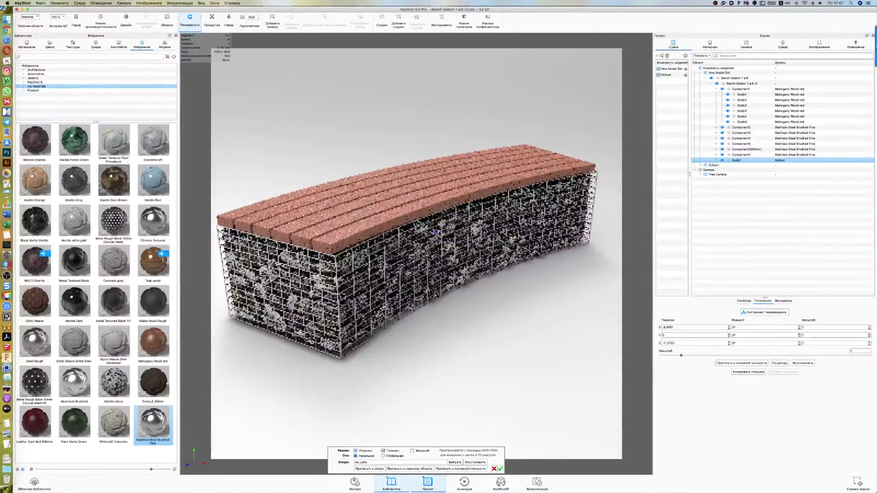
pyautogui.press('Return')
pyautogui.press('Return')
pyautogui.press('Return')
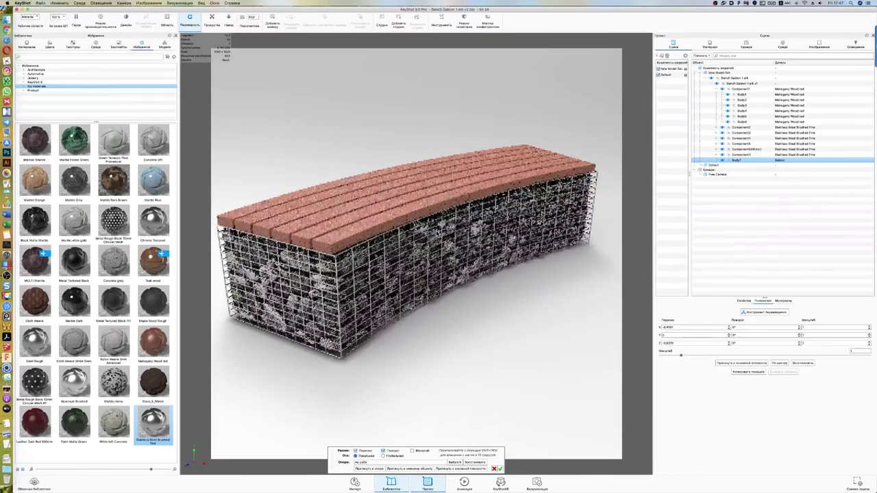
pyautogui.press('Return')
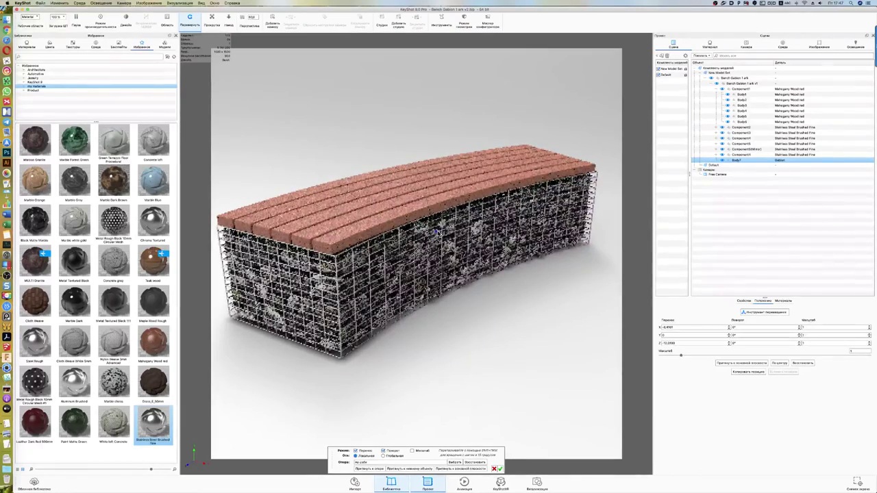
pyautogui.moveTo(436, 232); pyautogui.dragTo(417, 326)
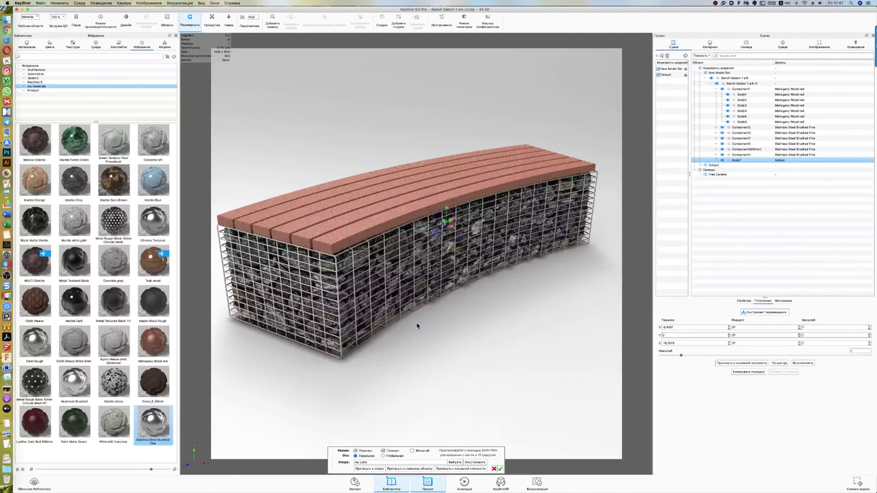
# Step: Turn on performance mode and zoom in closer on the bench end
pyautogui.click(728, 328)
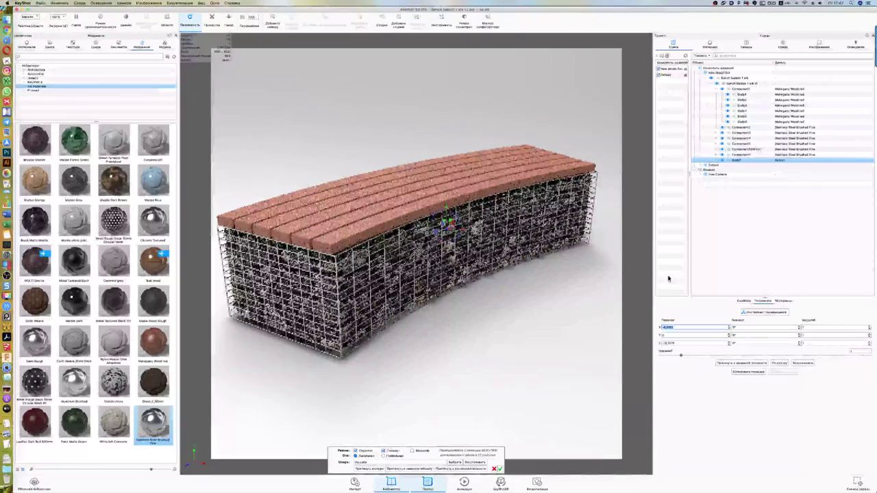
pyautogui.click(98, 16)
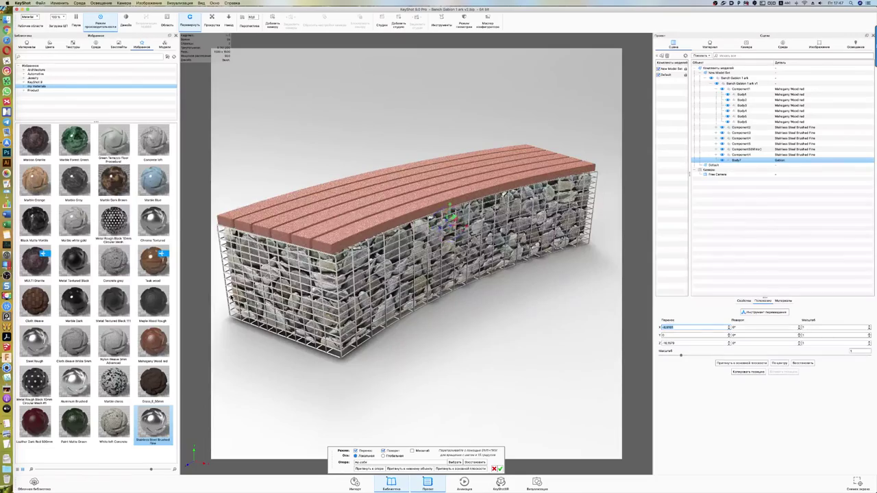
pyautogui.scroll(3, 463, 212)
pyautogui.moveTo(463, 211)
pyautogui.mouseDown()
pyautogui.moveTo(479, 206)
pyautogui.moveTo(452, 207)
pyautogui.mouseUp()
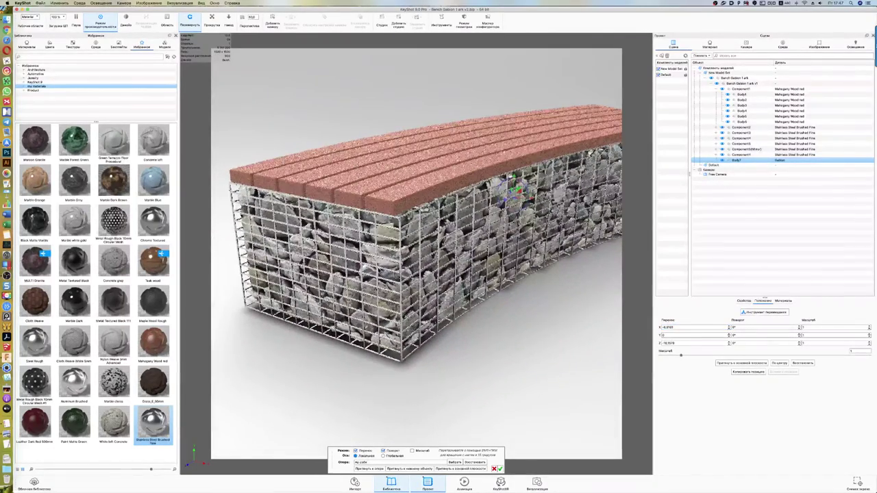
pyautogui.click(729, 329)
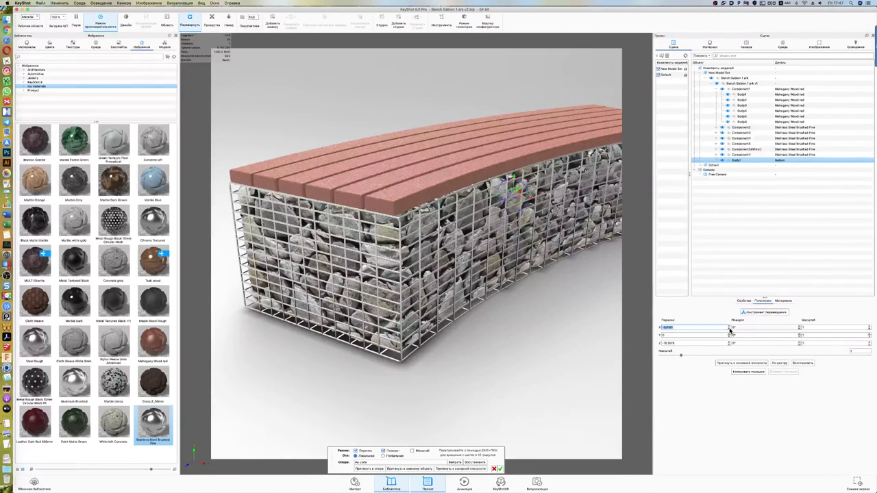
pyautogui.click(730, 329)
# Step: Translate the stone fill to X 0 and Z -16 and confirm the move
pyautogui.moveTo(663, 327); pyautogui.dragTo(680, 327)
pyautogui.write('0')
pyautogui.press('Return')
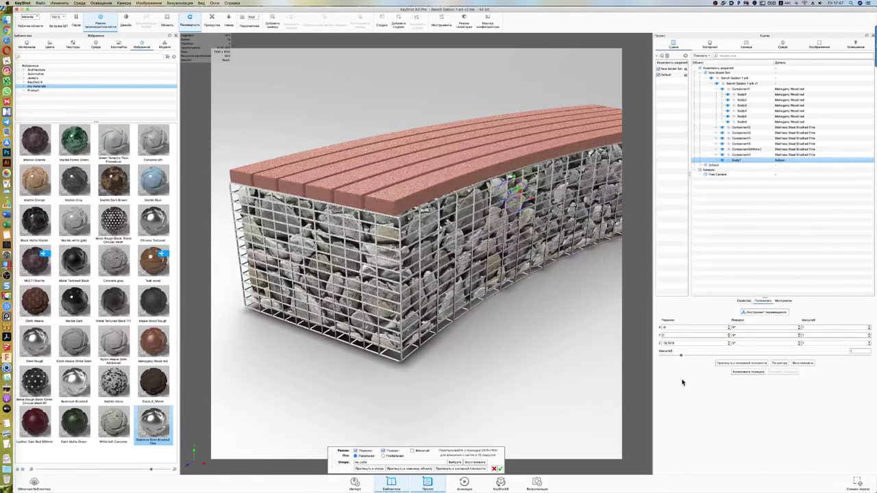
pyautogui.moveTo(665, 344); pyautogui.dragTo(688, 344)
pyautogui.write('-16')
pyautogui.press('Return')
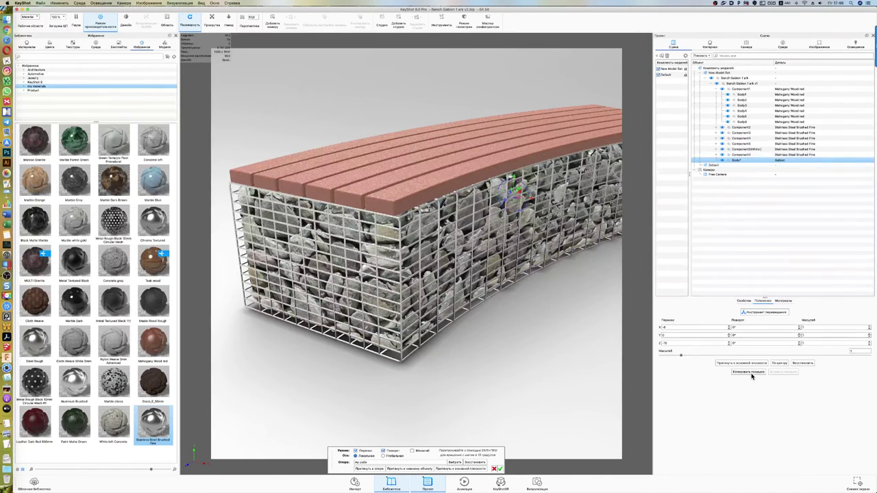
pyautogui.click(502, 469)
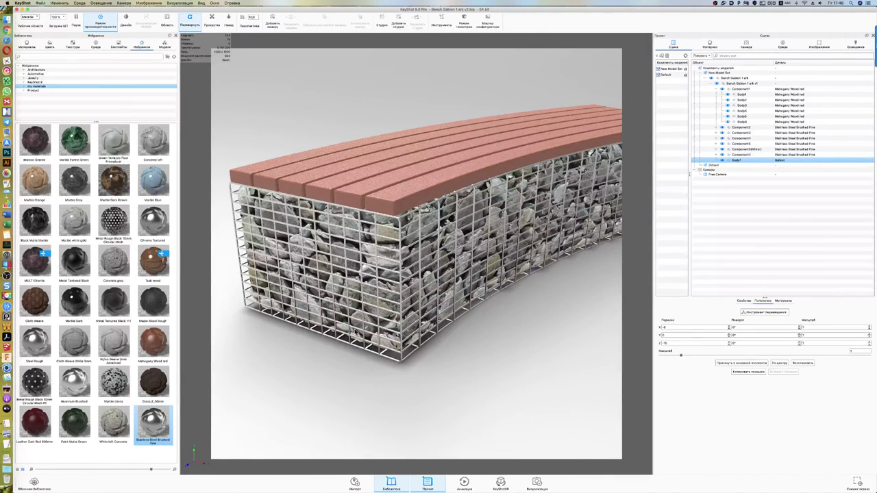
# Step: Turn off performance mode, then zoom out and orbit to a frontal view of the bench
pyautogui.click(100, 26)
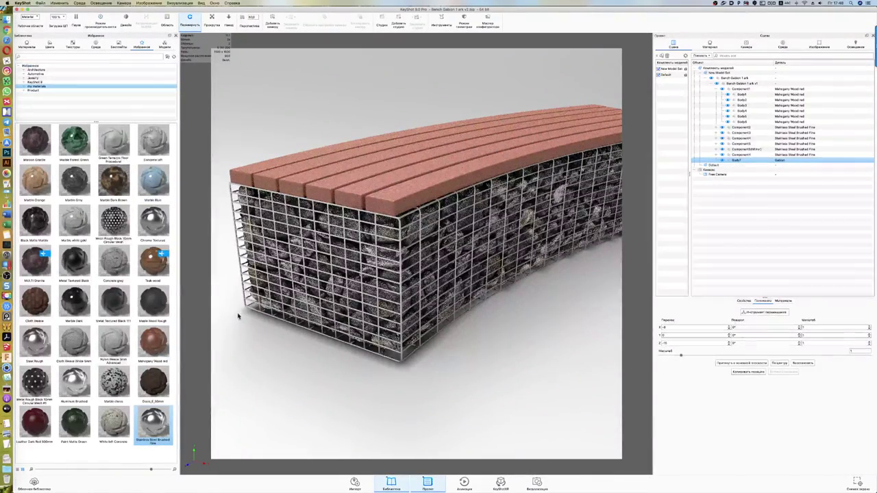
pyautogui.scroll(-2, 233, 308)
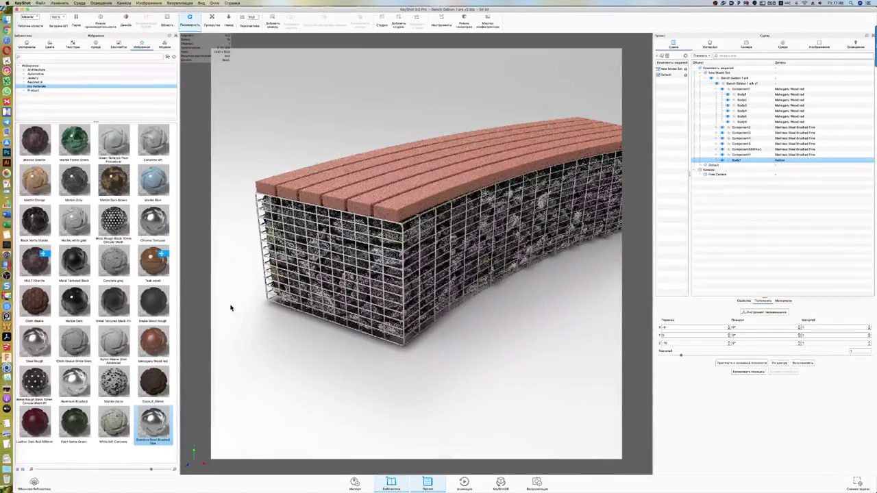
pyautogui.scroll(-1, 233, 308)
pyautogui.scroll(-1, 232, 306)
pyautogui.moveTo(232, 306)
pyautogui.mouseDown()
pyautogui.moveTo(402, 333)
pyautogui.moveTo(300, 337)
pyautogui.moveTo(239, 276)
pyautogui.mouseUp()
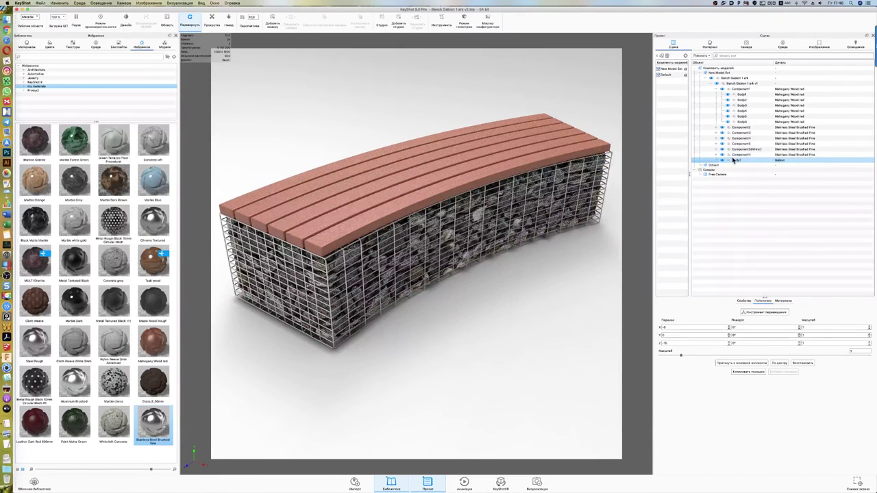
# Step: Enable ground occlusion, reflections and flattening, with grey ground shadows and a light grey solid background
pyautogui.click(783, 43)
pyautogui.click(661, 326)
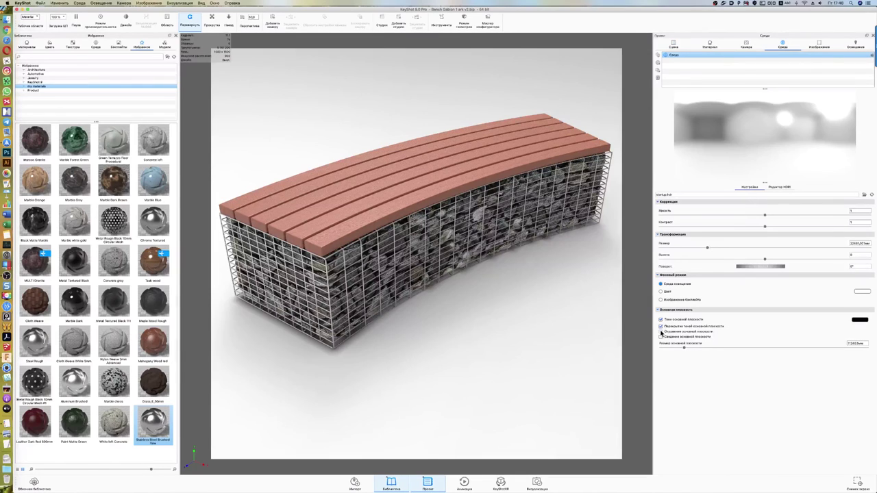
pyautogui.click(661, 331)
pyautogui.click(661, 336)
pyautogui.click(857, 320)
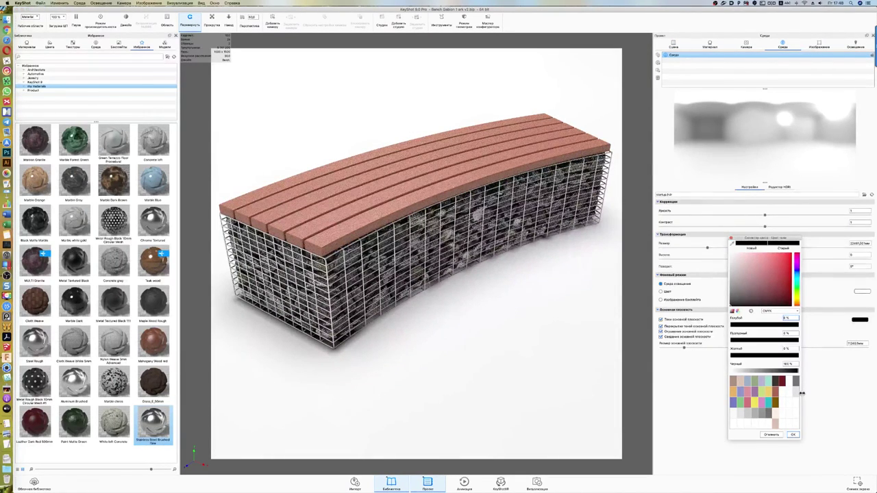
pyautogui.click(797, 382)
pyautogui.click(792, 434)
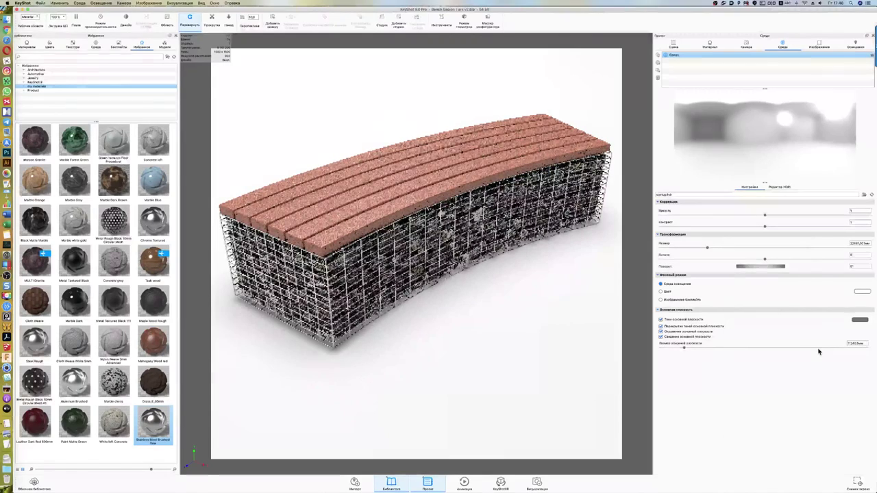
pyautogui.click(860, 292)
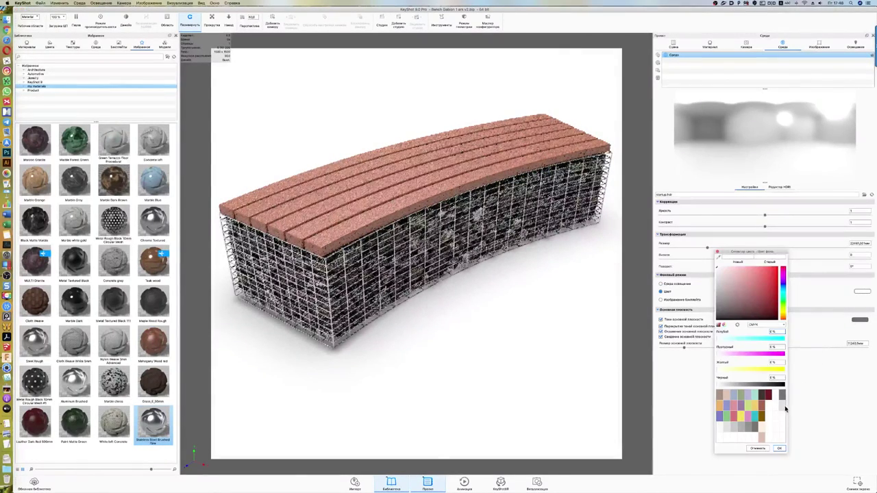
pyautogui.click(750, 387)
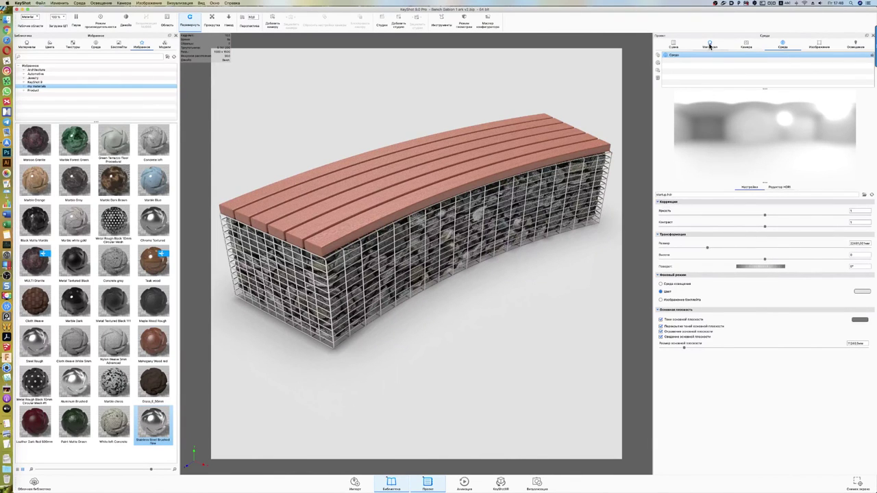
pyautogui.click(745, 47)
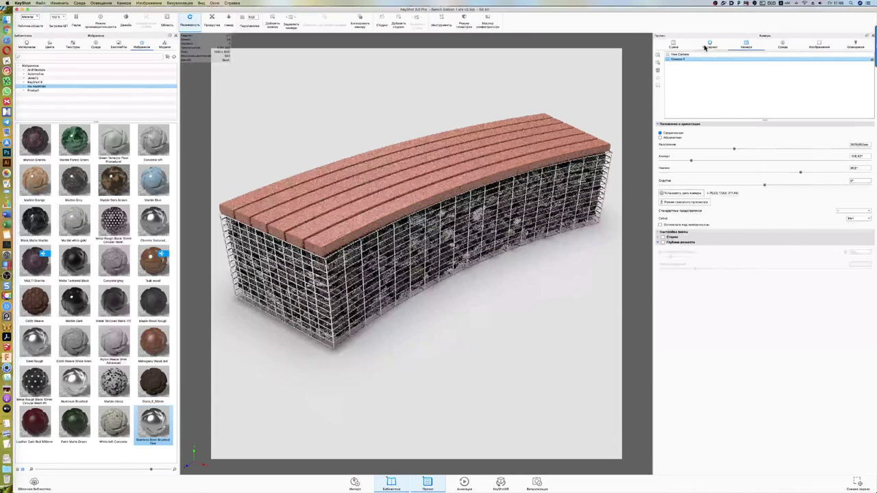
# Step: Open the Gabion material's node graph and apply its displacement node to the geometry
pyautogui.click(708, 46)
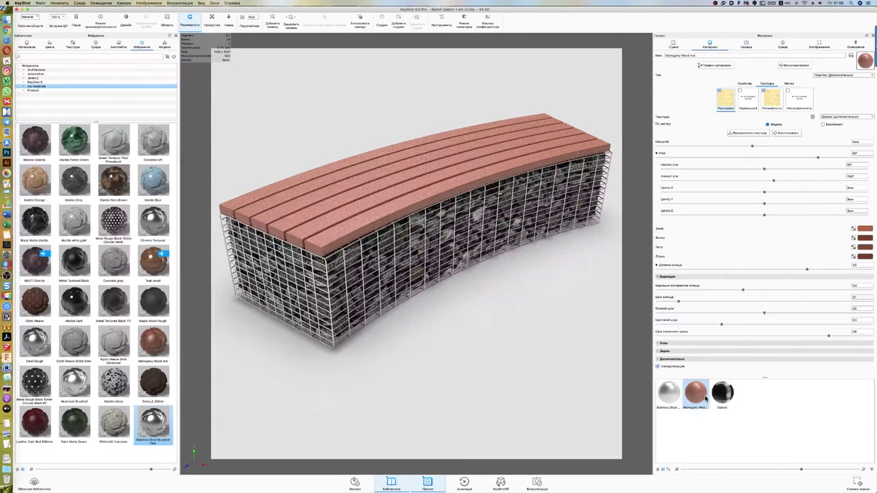
pyautogui.click(722, 393)
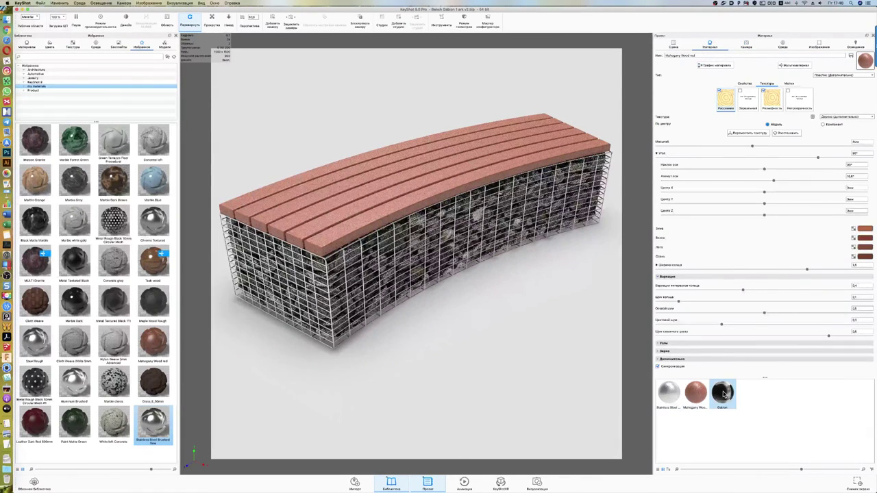
pyautogui.click(715, 65)
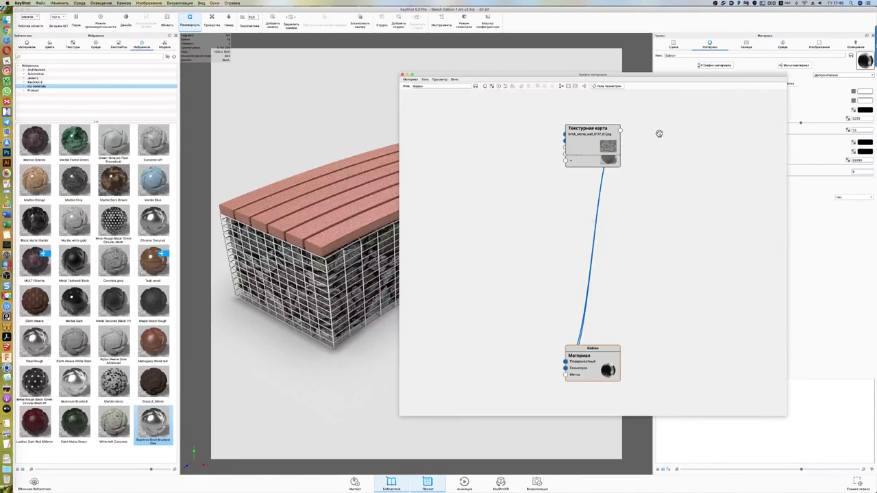
pyautogui.click(564, 86)
pyautogui.moveTo(562, 76); pyautogui.dragTo(628, 106)
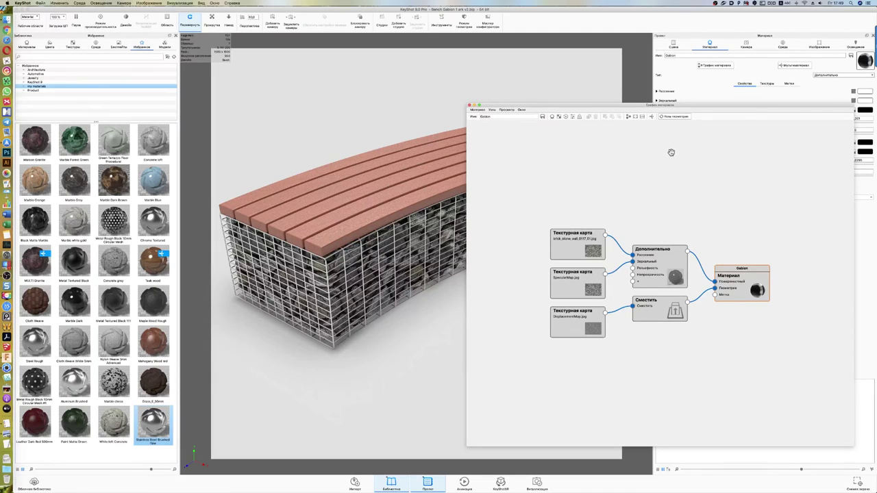
pyautogui.click(664, 314)
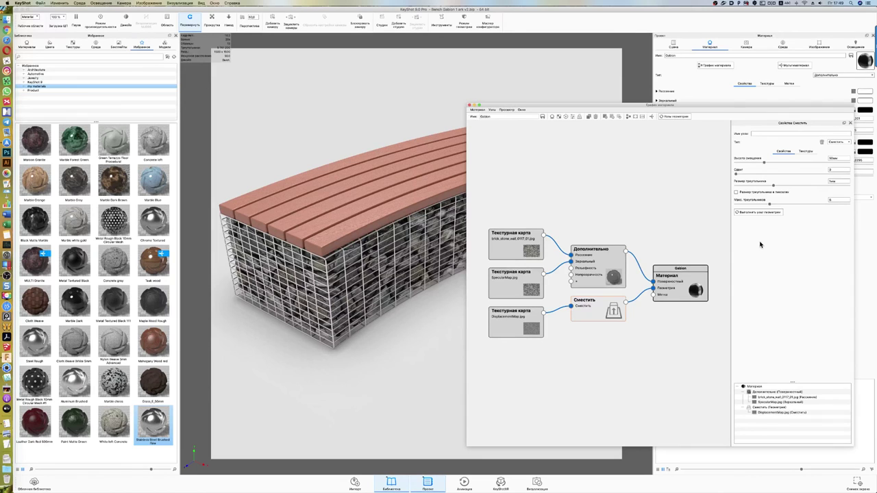
pyautogui.click(756, 214)
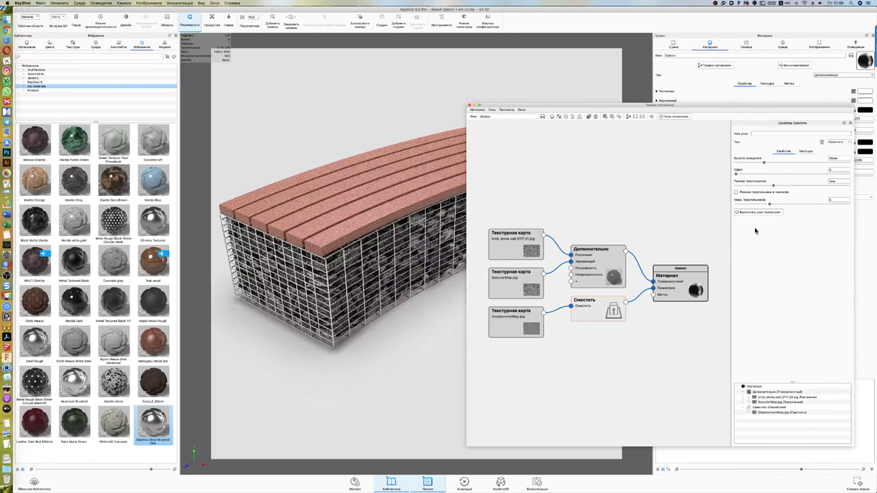
# Step: Wire the DisplacementMap texture into the Advanced node's Bump input and close the graph
pyautogui.moveTo(544, 310); pyautogui.dragTo(574, 282)
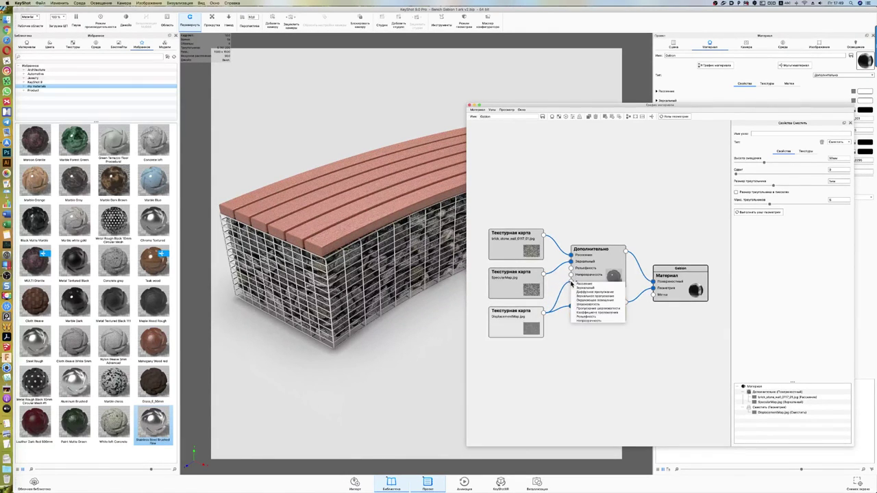
pyautogui.click(586, 321)
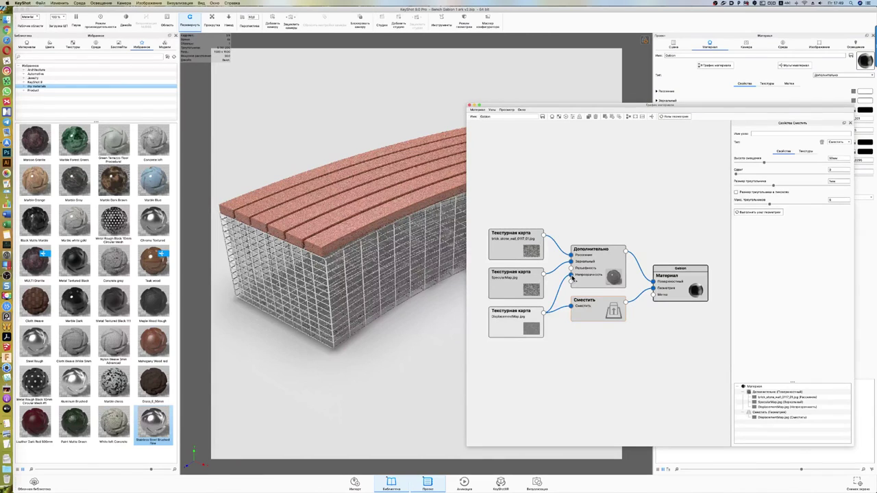
pyautogui.moveTo(573, 277); pyautogui.dragTo(572, 282)
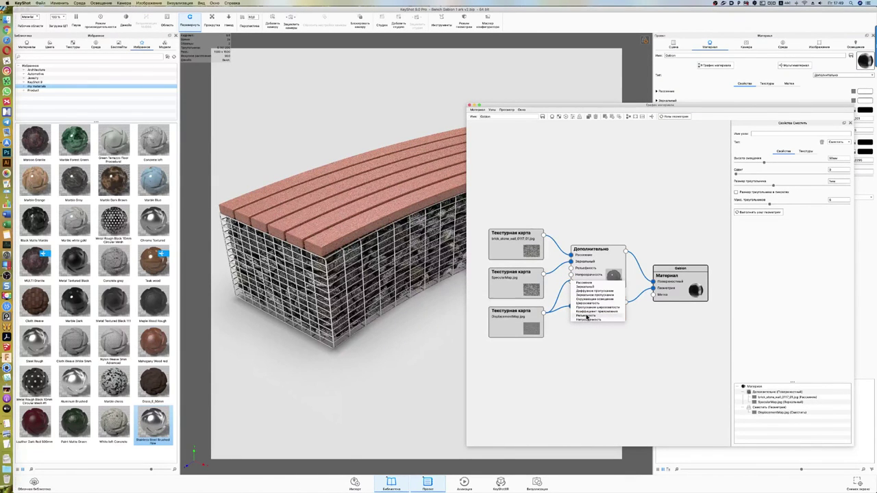
pyautogui.click(576, 270)
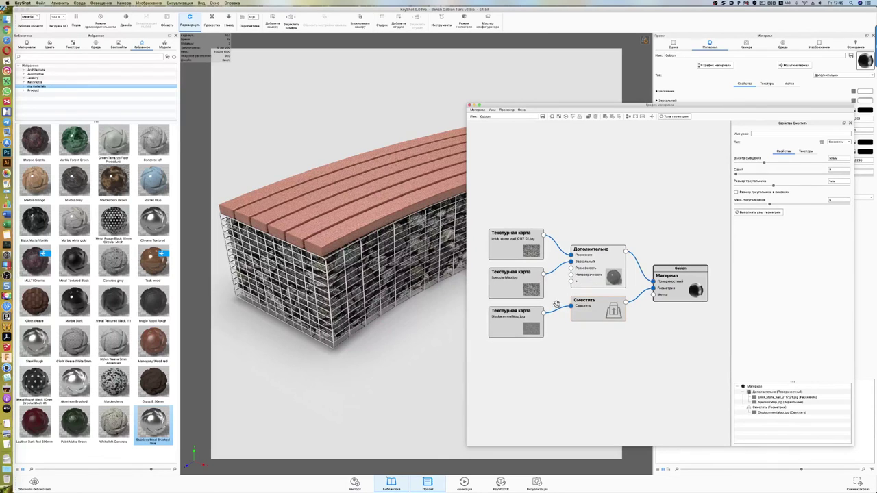
pyautogui.moveTo(543, 311); pyautogui.dragTo(571, 269)
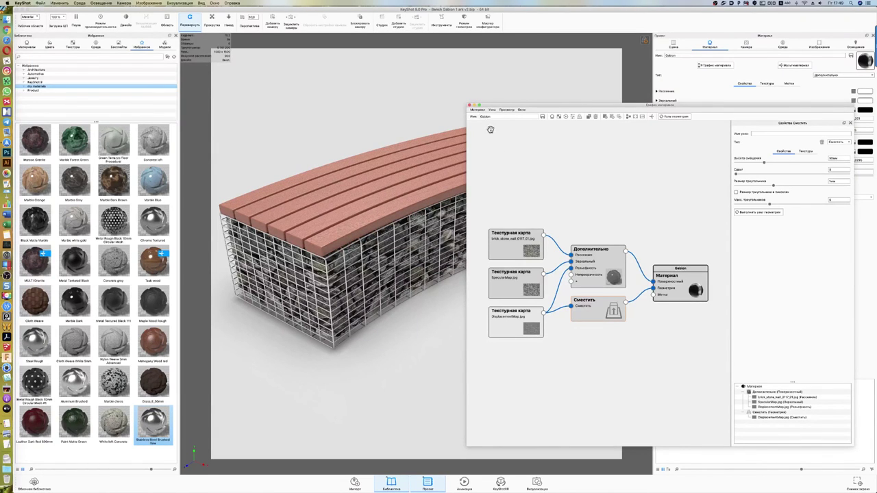
pyautogui.click(469, 105)
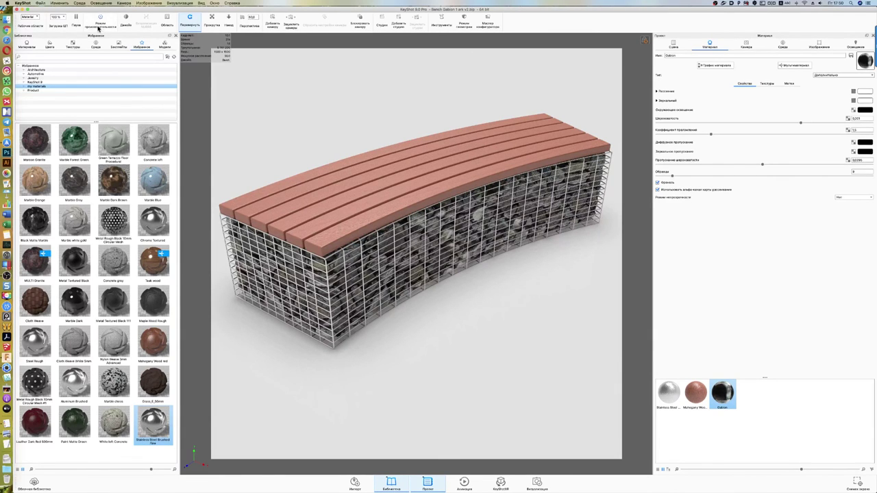
# Step: Save the KeyShot project and open the rendered bench JPG from Downloads
pyautogui.click(39, 3)
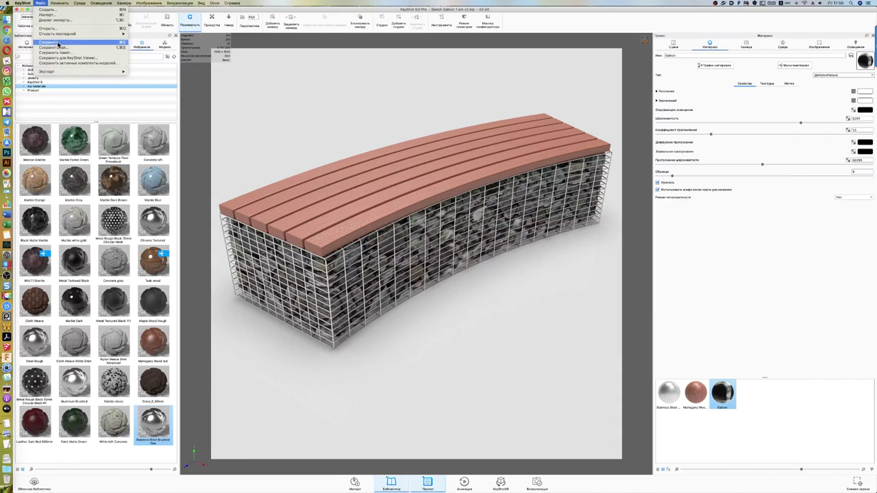
pyautogui.click(60, 46)
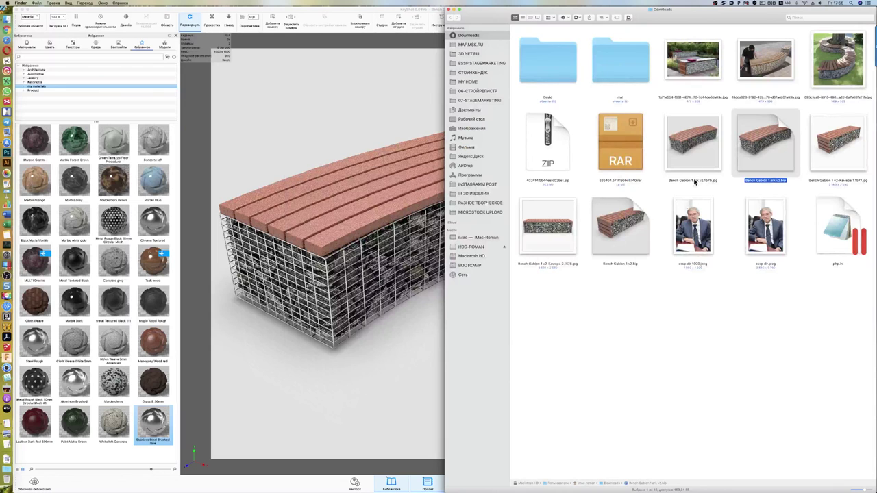
pyautogui.doubleClick(694, 151)
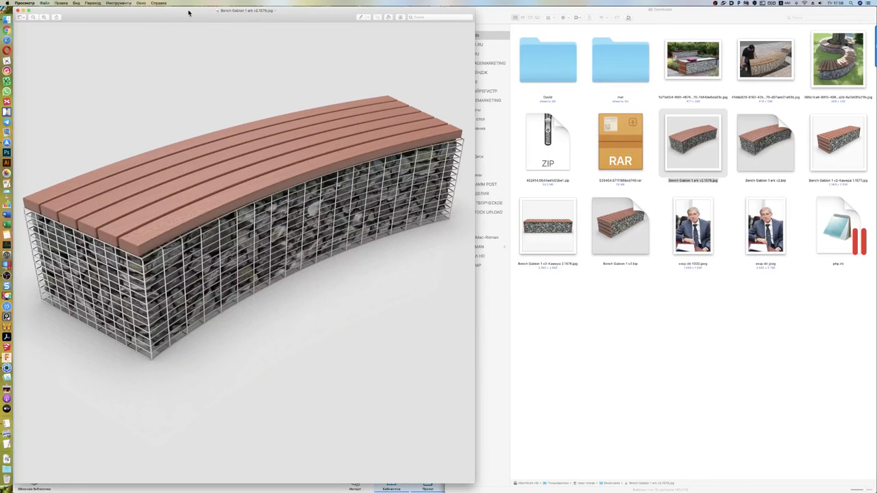
# Step: Apply Auto Levels to the bench image in Preview and raise its sharpness slightly
pyautogui.moveTo(188, 12); pyautogui.dragTo(326, 3)
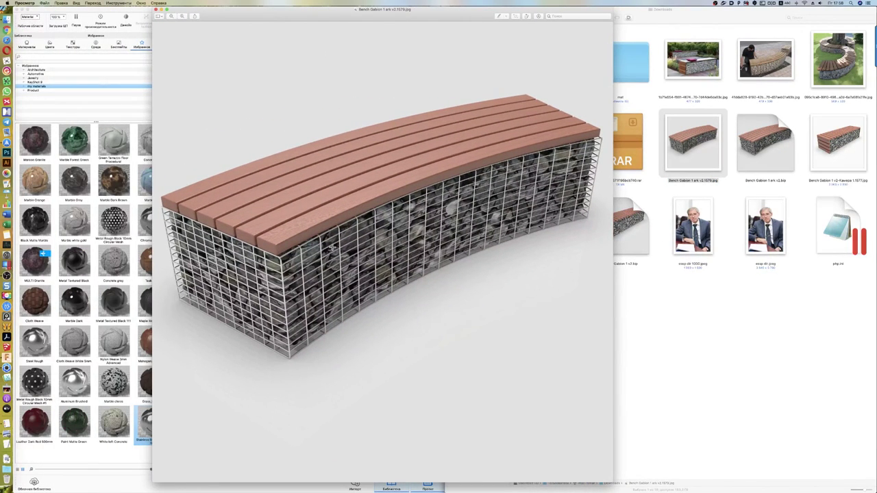
pyautogui.click(536, 16)
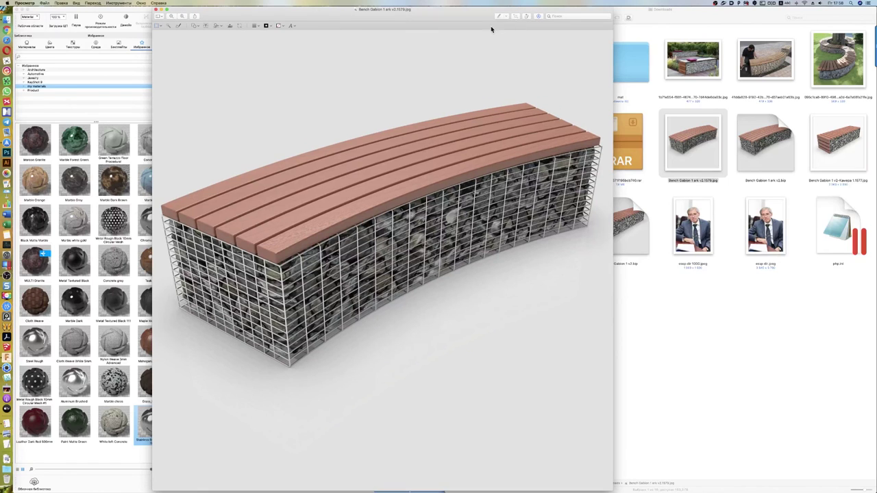
pyautogui.click(230, 26)
pyautogui.click(512, 143)
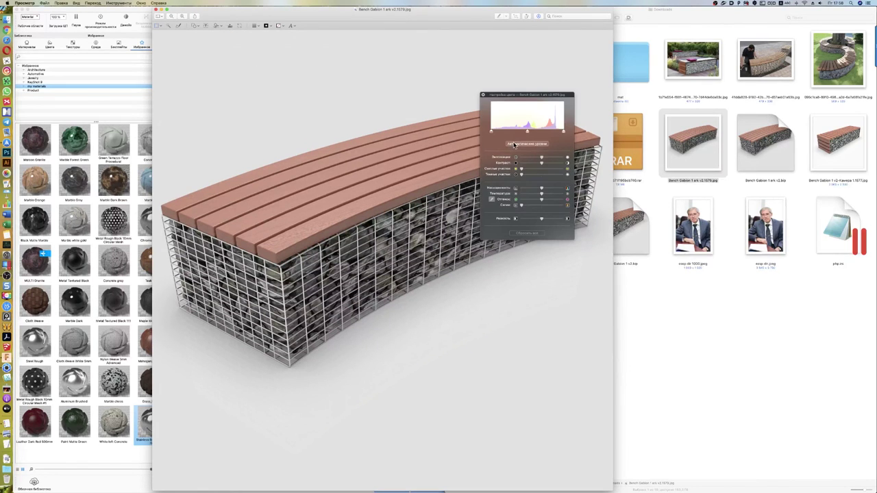
pyautogui.moveTo(530, 92); pyautogui.dragTo(656, 75)
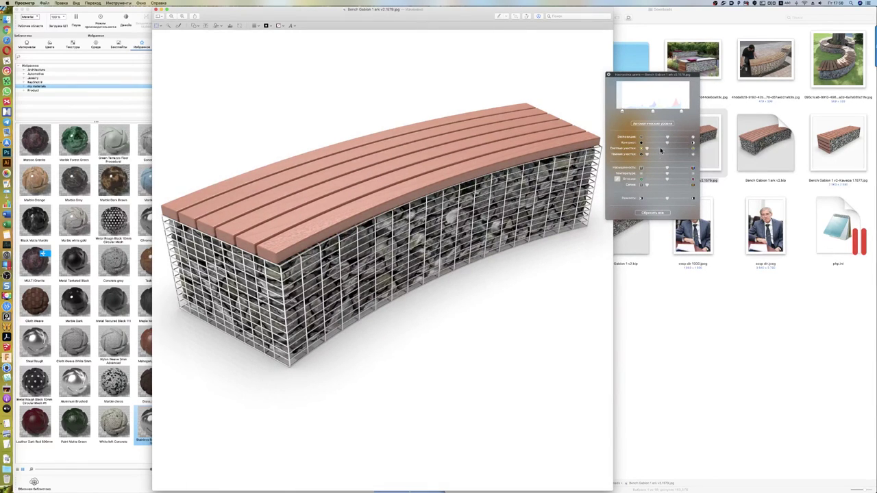
pyautogui.moveTo(671, 200); pyautogui.dragTo(678, 200)
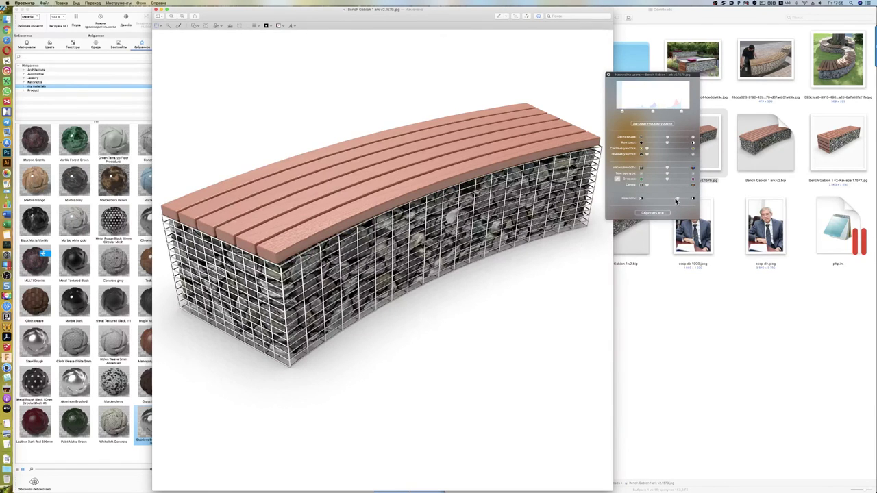
pyautogui.click(608, 74)
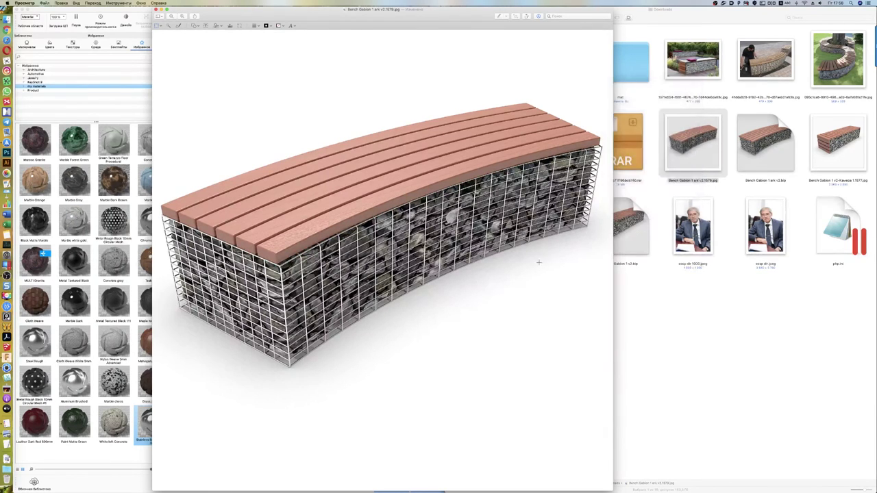